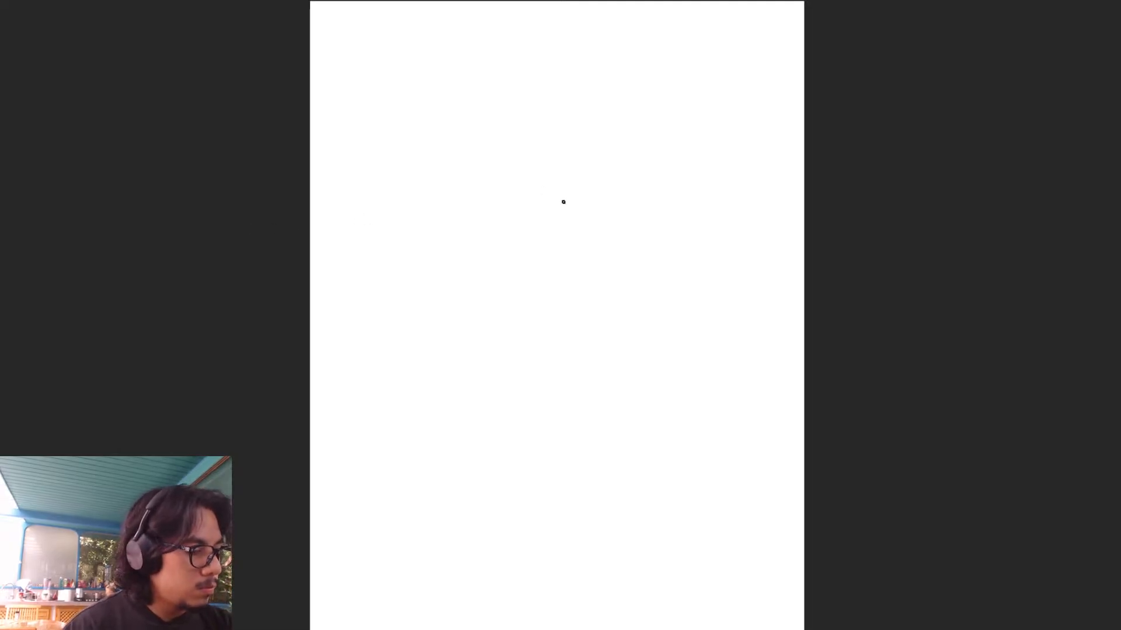
right_click(568, 272, "alt+shift")
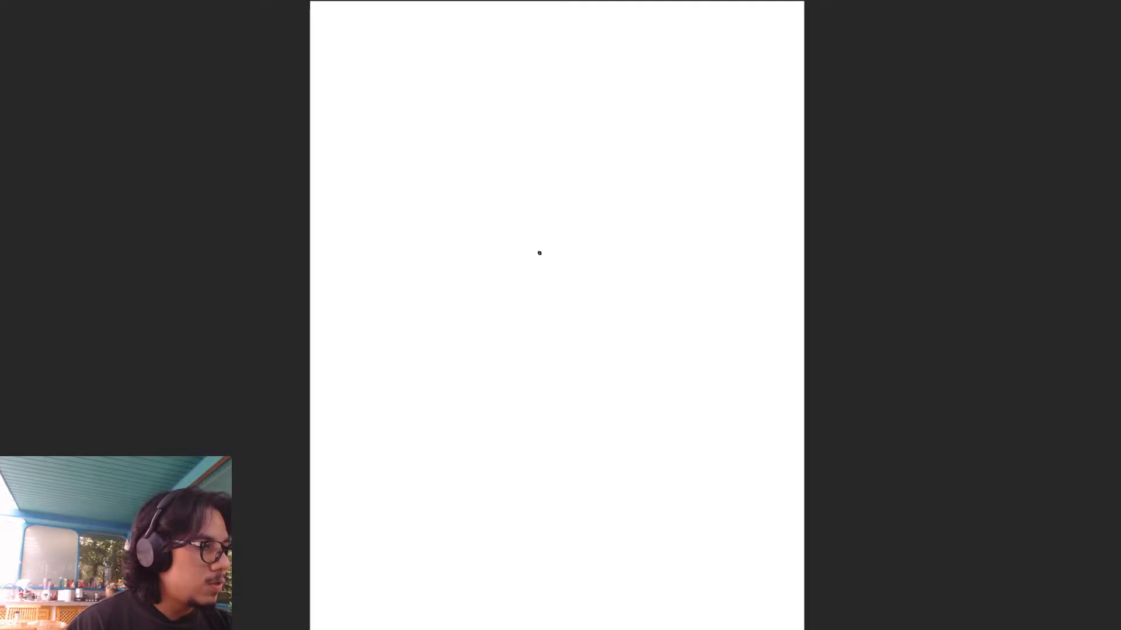
mouse_move(515, 79)
left_mouse_down()
mouse_move(556, 68)
mouse_move(564, 77)
left_mouse_up()
left_click_drag(515, 80, 564, 77)
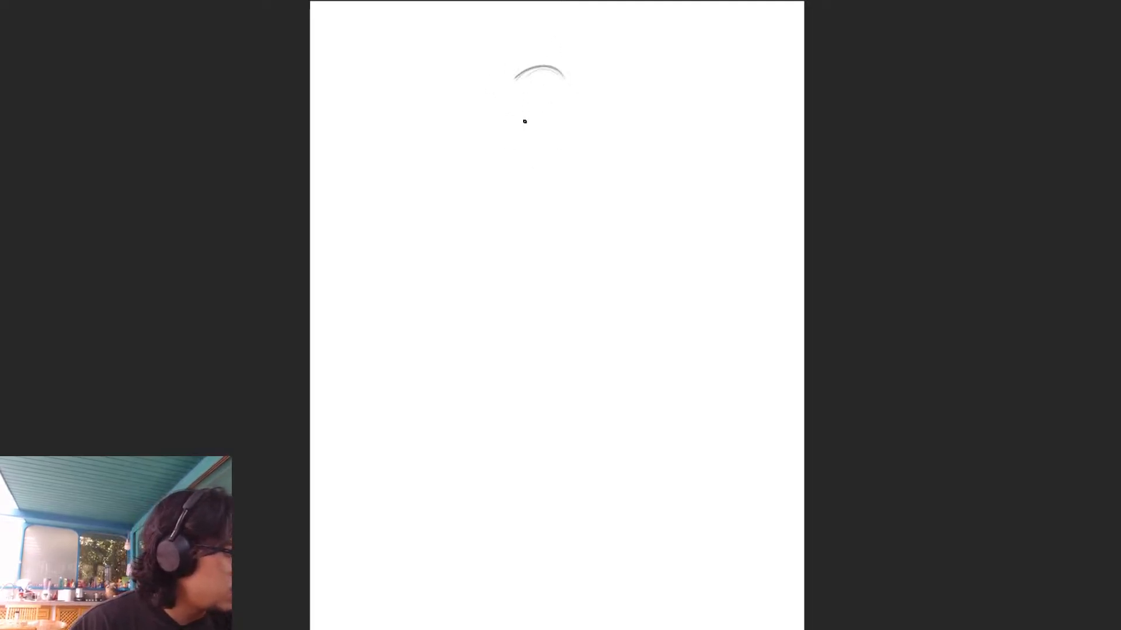
key("ctrl+z")
key("ctrl+z")
key("ctrl+z")
key("ctrl+z")
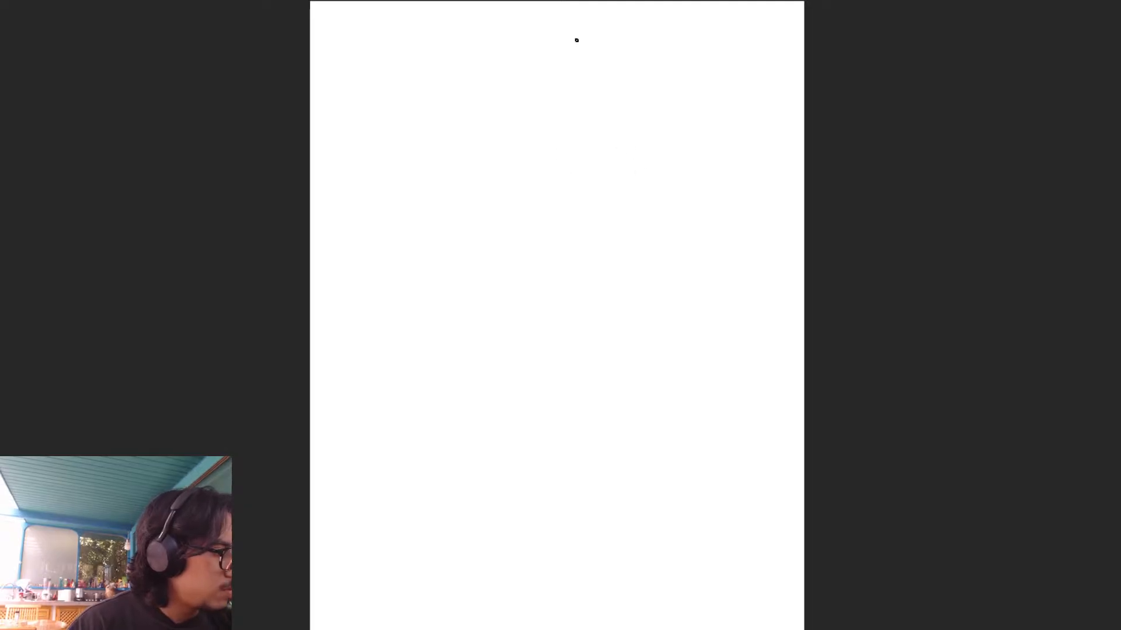
- Sketch a blocky head facing left in the upper part of the page, with curved brow and eye guidelines and an angular jaw
mouse_move(578, 71)
left_mouse_down()
mouse_move(595, 175)
mouse_move(653, 58)
left_mouse_up()
mouse_move(550, 104)
left_mouse_down()
mouse_move(675, 64)
mouse_move(686, 105)
left_mouse_up()
left_click_drag(684, 58, 690, 126)
mouse_move(574, 69)
left_mouse_down()
mouse_move(595, 187)
mouse_move(648, 178)
left_mouse_up()
left_click_drag(592, 207, 659, 172)
left_click_drag(663, 126, 661, 175)
mouse_move(578, 153)
left_mouse_down()
mouse_move(573, 79)
mouse_move(601, 207)
left_mouse_up()
mouse_move(573, 82)
left_mouse_down()
mouse_move(682, 58)
mouse_move(688, 99)
left_mouse_up()
mouse_move(610, 124)
left_mouse_down()
mouse_move(645, 98)
mouse_move(575, 153)
mouse_move(594, 211)
left_mouse_up()
- Sketch the back of the neck, the collar line and the throat curves below the jaw
left_click_drag(686, 82, 702, 177)
left_click_drag(690, 116, 701, 174)
mouse_move(640, 190)
left_mouse_down()
mouse_move(729, 170)
mouse_move(692, 194)
left_mouse_up()
mouse_move(600, 213)
left_mouse_down()
mouse_move(681, 219)
mouse_move(667, 220)
left_mouse_up()
mouse_move(621, 199)
left_mouse_down()
mouse_move(657, 217)
mouse_move(650, 230)
left_mouse_up()
left_click_drag(633, 218, 646, 234)
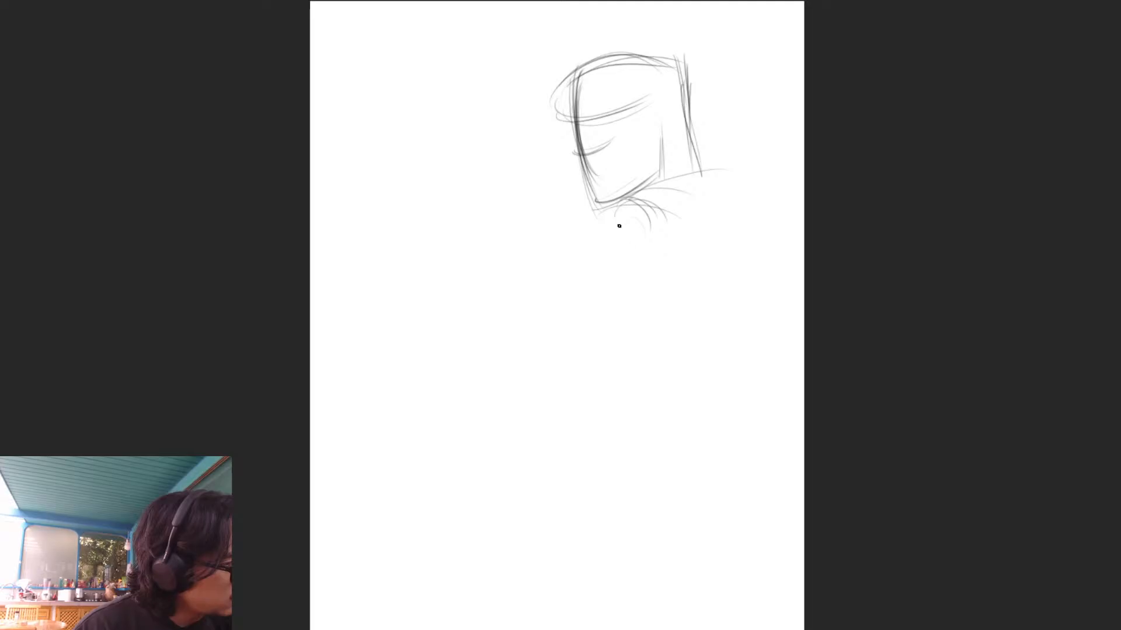
- Rough in the chest and shoulder curves and the long back lines running from the neck to the hips
left_click_drag(539, 250, 598, 228)
mouse_move(642, 215)
left_mouse_down()
mouse_move(717, 208)
mouse_move(746, 272)
left_mouse_up()
left_click_drag(741, 274, 746, 302)
mouse_move(662, 228)
left_mouse_down()
mouse_move(652, 393)
mouse_move(607, 373)
mouse_move(645, 417)
left_mouse_up()
mouse_move(721, 184)
left_mouse_down()
mouse_move(706, 408)
mouse_move(671, 438)
left_mouse_up()
left_click_drag(749, 371, 622, 559)
left_click_drag(713, 409, 621, 540)
left_click_drag(740, 314, 710, 412)
left_click_drag(746, 268, 764, 372)
- Reinforce the face front, forehead band and jaw, and add the neck lines under the ear
left_click_drag(732, 318, 634, 403)
left_click_drag(610, 115, 579, 198)
mouse_move(580, 96)
left_mouse_down()
mouse_move(657, 75)
mouse_move(596, 203)
mouse_move(608, 70)
left_mouse_up()
left_click_drag(671, 77, 581, 88)
left_click_drag(661, 128, 646, 190)
left_click_drag(665, 102, 610, 222)
left_click_drag(667, 194, 618, 220)
- Build the large rounded shoulder and rib cage form and strengthen the back curve tapering to the waist
left_click_drag(707, 240, 606, 298)
left_click_drag(636, 241, 607, 392)
mouse_move(608, 291)
left_mouse_down()
mouse_move(684, 425)
mouse_move(642, 483)
left_mouse_up()
left_click_drag(731, 245, 759, 327)
left_click_drag(753, 216, 681, 458)
left_click_drag(741, 242, 648, 508)
left_click_drag(741, 389, 658, 560)
left_click_drag(702, 357, 649, 501)
- Sketch the front of the belly and the oval pelvis at the base of the torso
left_click_drag(626, 321, 572, 493)
left_click_drag(590, 360, 563, 447)
left_click_drag(568, 401, 562, 537)
left_click_drag(552, 455, 564, 562)
left_click_drag(654, 487, 571, 557)
mouse_move(677, 467)
left_mouse_down()
mouse_move(585, 520)
mouse_move(580, 595)
left_mouse_up()
left_click_drag(655, 492, 569, 584)
mouse_move(557, 581)
left_mouse_down()
mouse_move(608, 587)
mouse_move(653, 564)
left_mouse_up()
- Sketch the top of the shoulder, the curve across the chest and the first lines of an arm reaching forward
mouse_move(594, 292)
left_mouse_down()
mouse_move(590, 335)
mouse_move(723, 233)
left_mouse_up()
left_click_drag(617, 271, 730, 240)
left_click_drag(646, 257, 741, 242)
mouse_move(663, 234)
left_mouse_down()
mouse_move(622, 300)
mouse_move(637, 315)
left_mouse_up()
mouse_move(583, 339)
left_mouse_down()
mouse_move(711, 343)
mouse_move(710, 373)
left_mouse_up()
left_click_drag(617, 341, 761, 362)
left_click_drag(706, 242, 618, 292)
left_click_drag(642, 245, 522, 302)
mouse_move(557, 295)
left_mouse_down()
mouse_move(487, 365)
mouse_move(461, 362)
left_mouse_up()
- Scale the whole figure sketch down and reposition it toward the right side of the page
key("ctrl+t")
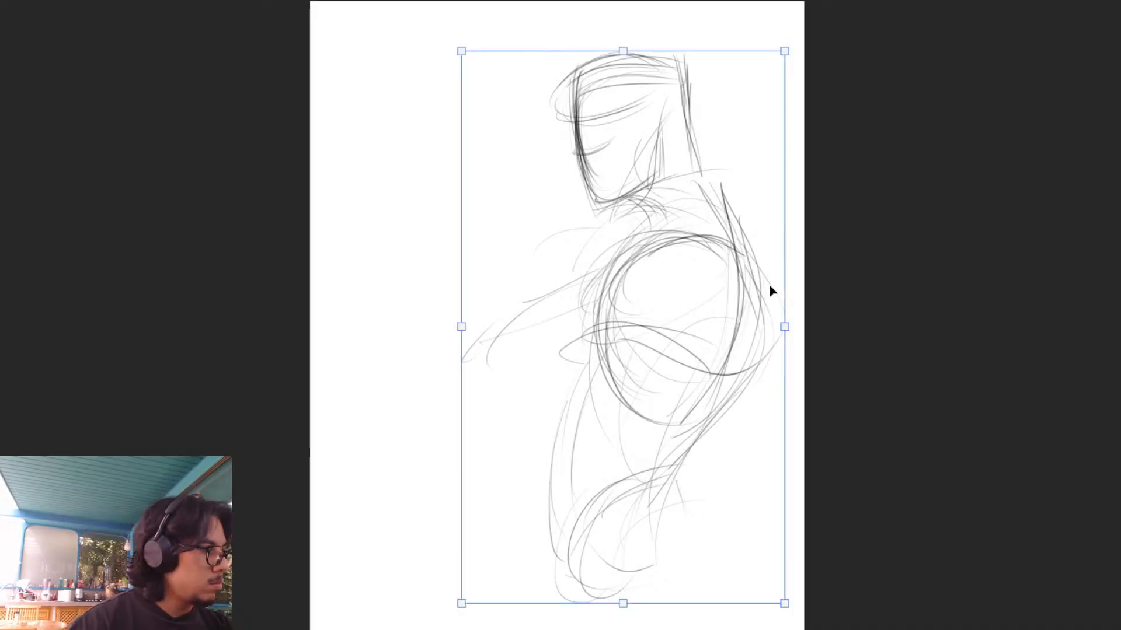
left_click_drag(785, 49, 715, 171)
mouse_move(662, 255)
left_mouse_down()
mouse_move(720, 293)
mouse_move(737, 248)
left_mouse_up()
key("Return")
- Sketch the upper arm reaching forward from the shoulder to a rounded elbow
mouse_move(655, 283)
left_mouse_down()
mouse_move(578, 335)
mouse_move(558, 329)
mouse_move(593, 342)
left_mouse_up()
mouse_move(543, 308)
left_mouse_down()
mouse_move(590, 300)
mouse_move(545, 348)
mouse_move(658, 327)
mouse_move(665, 337)
left_mouse_up()
mouse_move(584, 349)
left_mouse_down()
mouse_move(697, 321)
mouse_move(722, 238)
mouse_move(610, 304)
left_mouse_up()
mouse_move(530, 327)
left_mouse_down()
mouse_move(518, 357)
mouse_move(529, 370)
left_mouse_up()
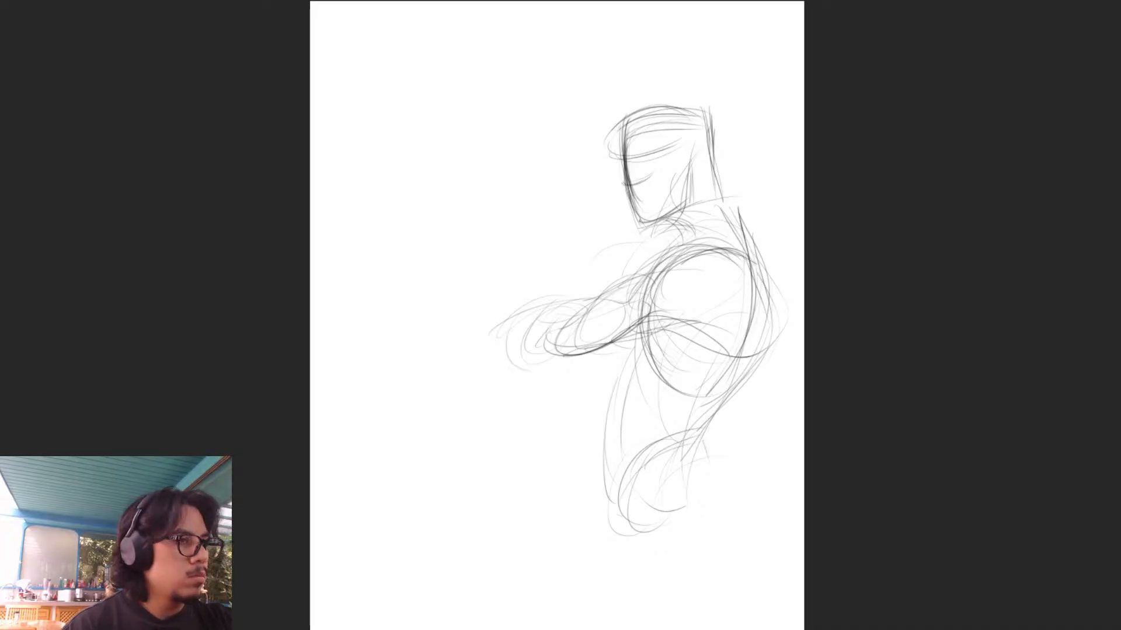
- Flip the canvas horizontally and sketch the raised forearm ending in a clenched fist
key("m")
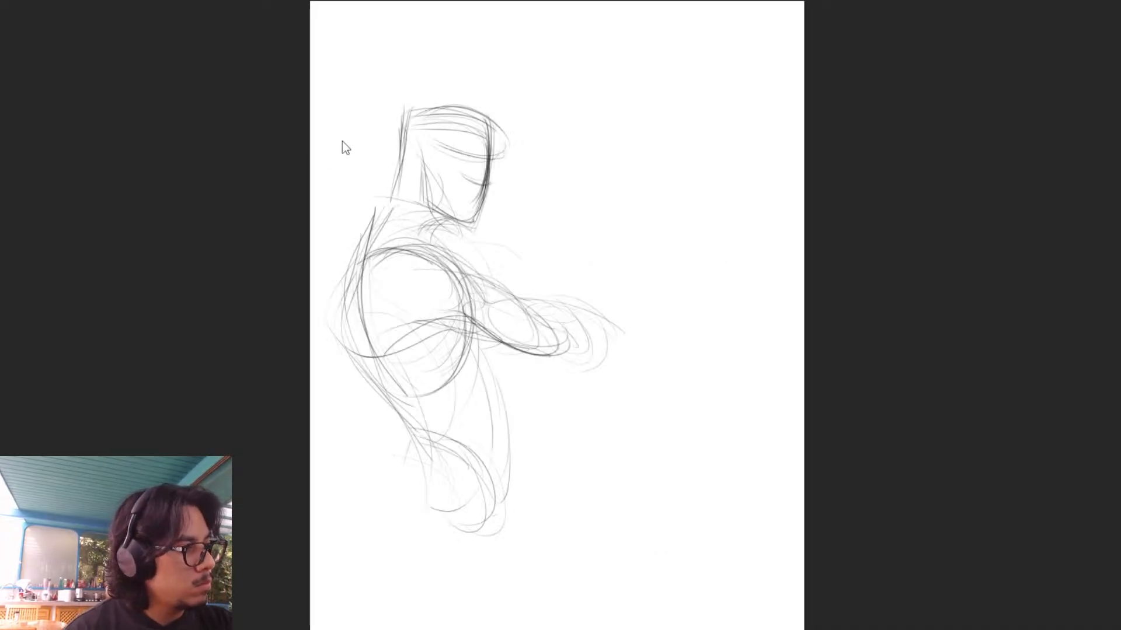
mouse_move(553, 303)
left_mouse_down()
mouse_move(623, 296)
mouse_move(611, 291)
left_mouse_up()
left_click_drag(546, 355, 614, 326)
mouse_move(545, 356)
left_mouse_down()
mouse_move(588, 349)
mouse_move(651, 310)
mouse_move(626, 319)
left_mouse_up()
mouse_move(543, 330)
left_mouse_down()
mouse_move(622, 298)
mouse_move(613, 295)
mouse_move(659, 268)
left_mouse_up()
mouse_move(595, 301)
left_mouse_down()
mouse_move(642, 278)
mouse_move(660, 248)
mouse_move(649, 236)
mouse_move(650, 257)
mouse_move(666, 254)
mouse_move(688, 224)
mouse_move(675, 259)
mouse_move(718, 250)
mouse_move(686, 279)
mouse_move(734, 285)
left_mouse_up()
mouse_move(669, 298)
left_mouse_down()
mouse_move(721, 290)
mouse_move(650, 313)
mouse_move(654, 257)
mouse_move(679, 236)
mouse_move(699, 286)
mouse_move(656, 310)
left_mouse_up()
mouse_move(684, 239)
left_mouse_down()
mouse_move(702, 292)
mouse_move(626, 330)
left_mouse_up()
left_click_drag(672, 301, 579, 355)
mouse_move(649, 250)
left_mouse_down()
mouse_move(638, 285)
mouse_move(689, 276)
left_mouse_up()
- Erase the excess lines inside and around the outer edge of the fist
key("e")
mouse_move(691, 215)
left_mouse_down()
mouse_move(720, 305)
mouse_move(728, 292)
left_mouse_up()
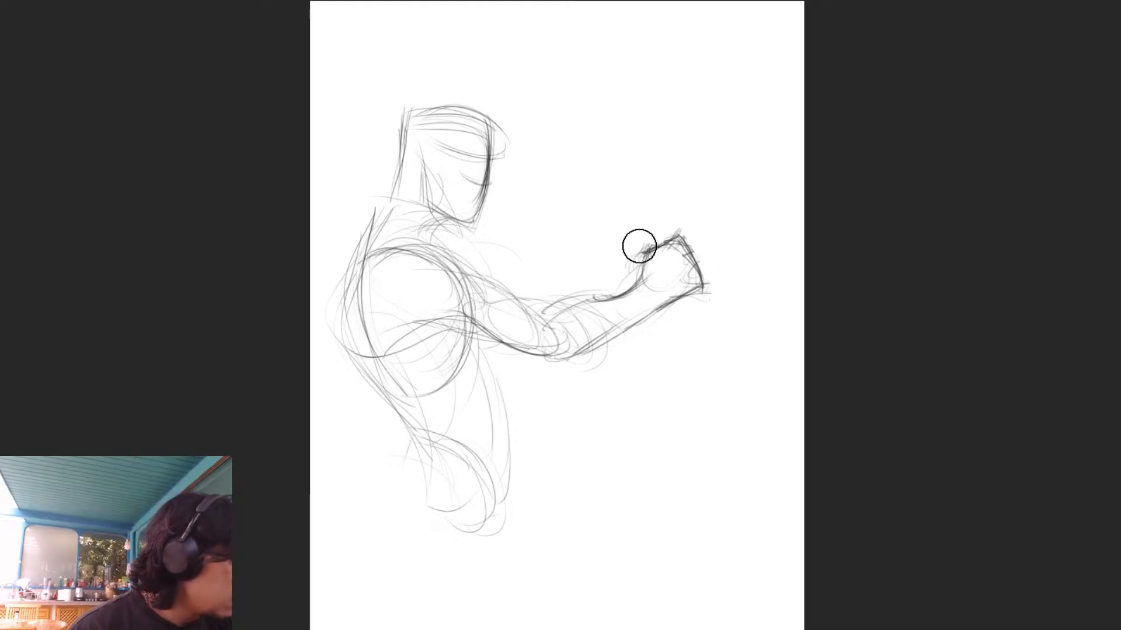
left_click_drag(665, 262, 693, 285)
left_click_drag(677, 230, 711, 280)
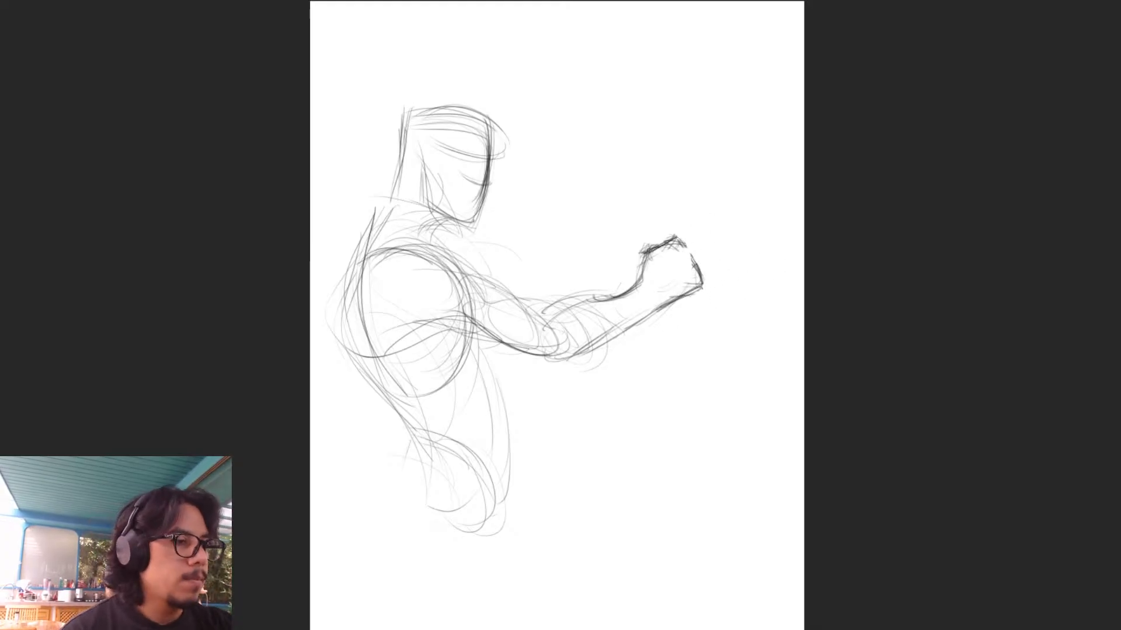
- Round out the fist and draw a long, thin vertical shaft hanging down from it
mouse_move(660, 284)
left_mouse_down()
mouse_move(653, 241)
mouse_move(658, 247)
left_mouse_up()
mouse_move(652, 251)
left_mouse_down()
mouse_move(649, 279)
mouse_move(654, 250)
left_mouse_up()
mouse_move(668, 236)
left_mouse_down()
mouse_move(654, 241)
mouse_move(665, 317)
mouse_move(681, 317)
mouse_move(680, 359)
left_mouse_up()
left_click_drag(683, 286, 680, 432)
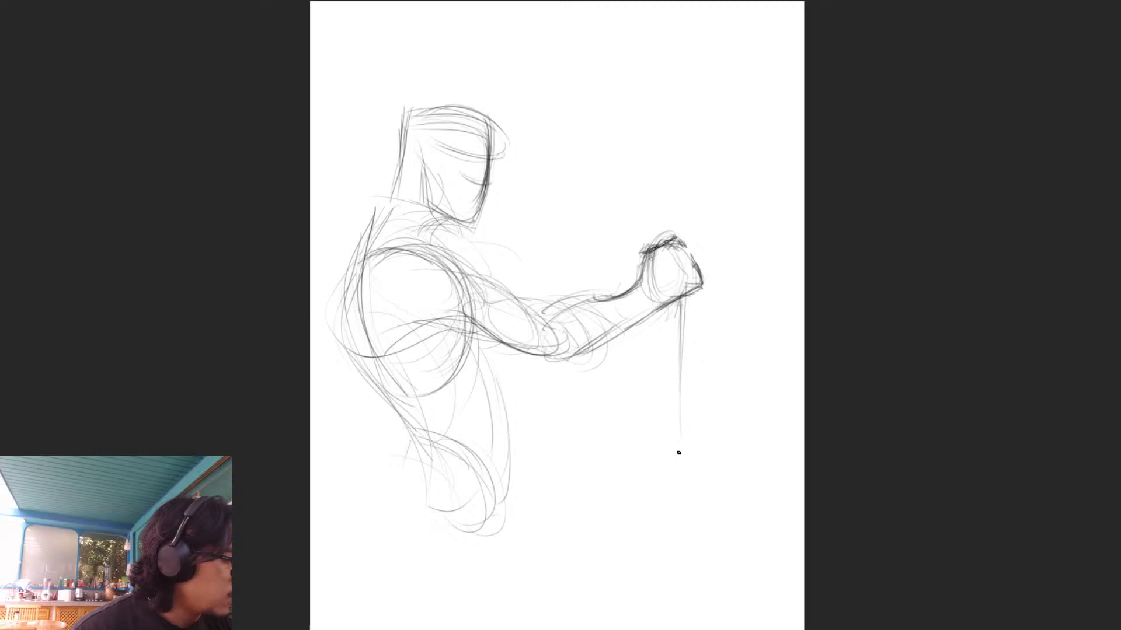
left_click_drag(675, 304, 663, 521)
left_click_drag(677, 301, 674, 547)
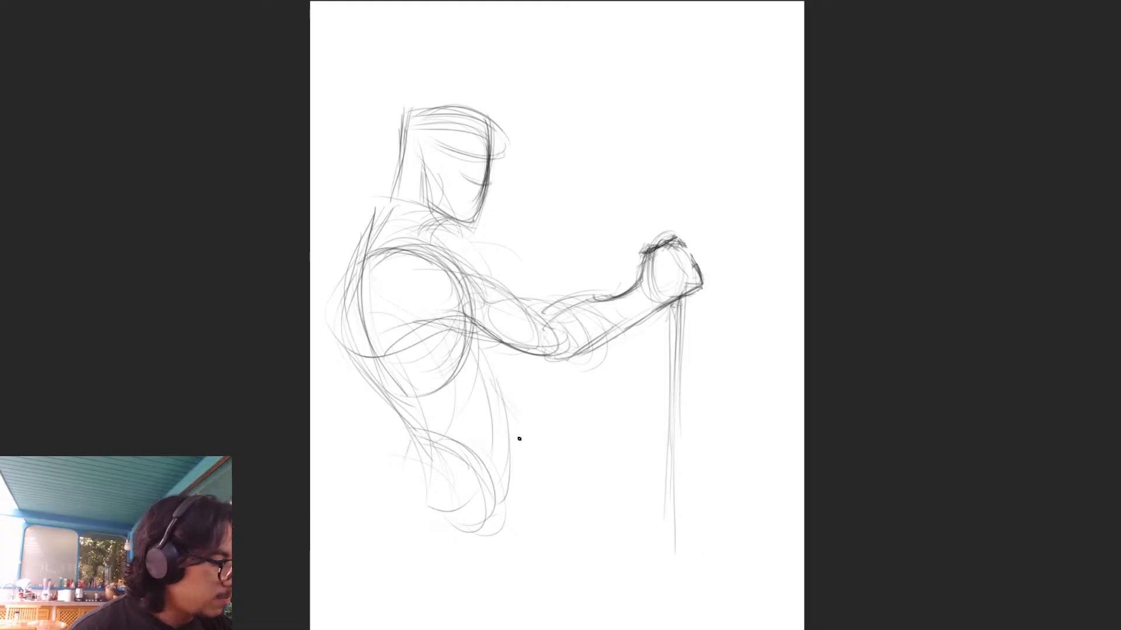
- Sketch a bent elbow behind the back and the second hand in front of the waist
left_click_drag(360, 323, 349, 411)
left_click_drag(352, 337, 349, 394)
left_click_drag(368, 266, 343, 359)
mouse_move(352, 301)
left_mouse_down()
mouse_move(341, 369)
mouse_move(400, 425)
left_mouse_up()
left_click_drag(378, 399, 398, 424)
left_click_drag(507, 427, 552, 465)
left_click_drag(551, 460, 543, 486)
left_click_drag(523, 446, 522, 495)
mouse_move(516, 460)
left_mouse_down()
mouse_move(545, 463)
mouse_move(536, 512)
left_mouse_up()
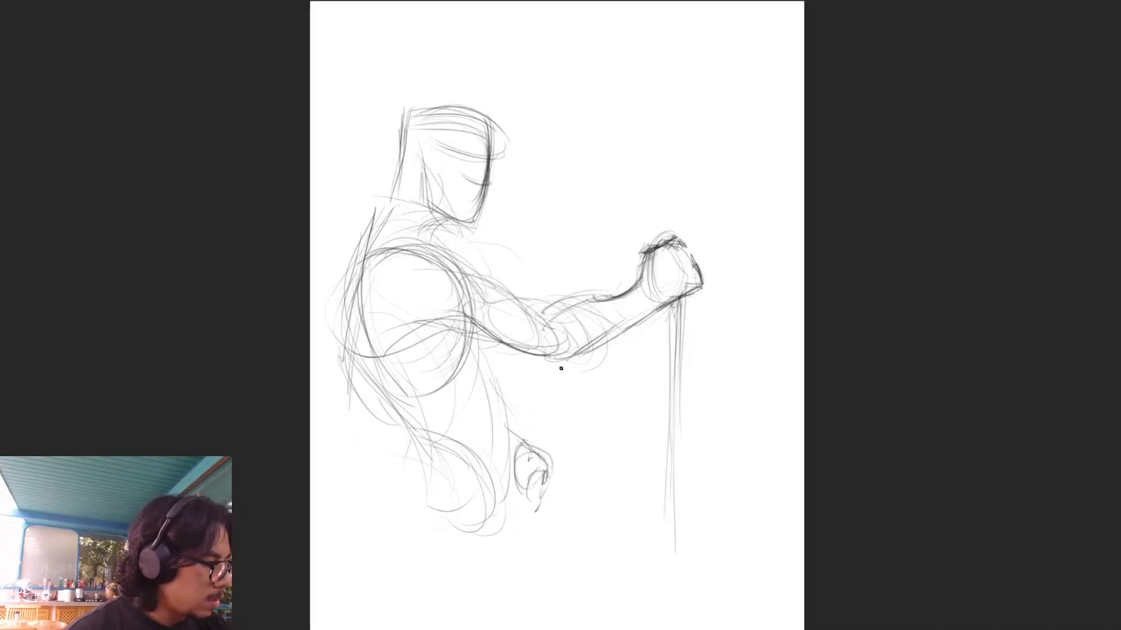
- Draw a pointed dagger blade with its guard, angled downward from the hand at the waist
mouse_move(518, 444)
left_mouse_down()
mouse_move(564, 494)
mouse_move(551, 464)
left_mouse_up()
mouse_move(554, 463)
left_mouse_down()
mouse_move(536, 512)
mouse_move(604, 516)
left_mouse_up()
left_click_drag(543, 481, 628, 535)
left_click_drag(560, 509, 650, 554)
left_click_drag(555, 485, 658, 558)
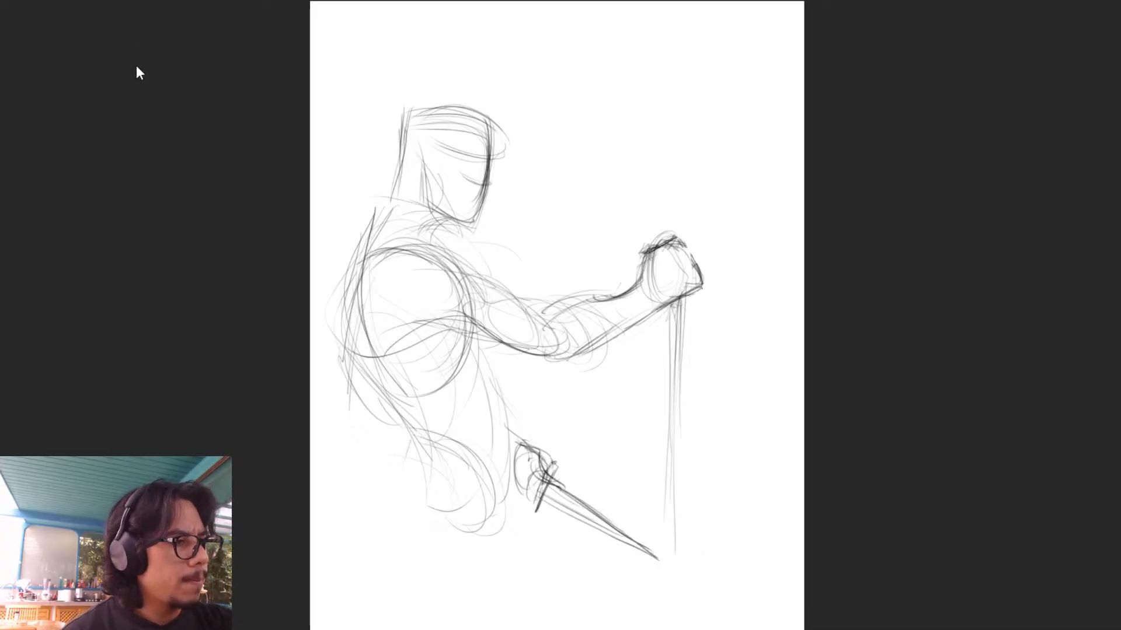
- Flip the canvas horizontally again and darken the front contour of the abdomen
key("h")
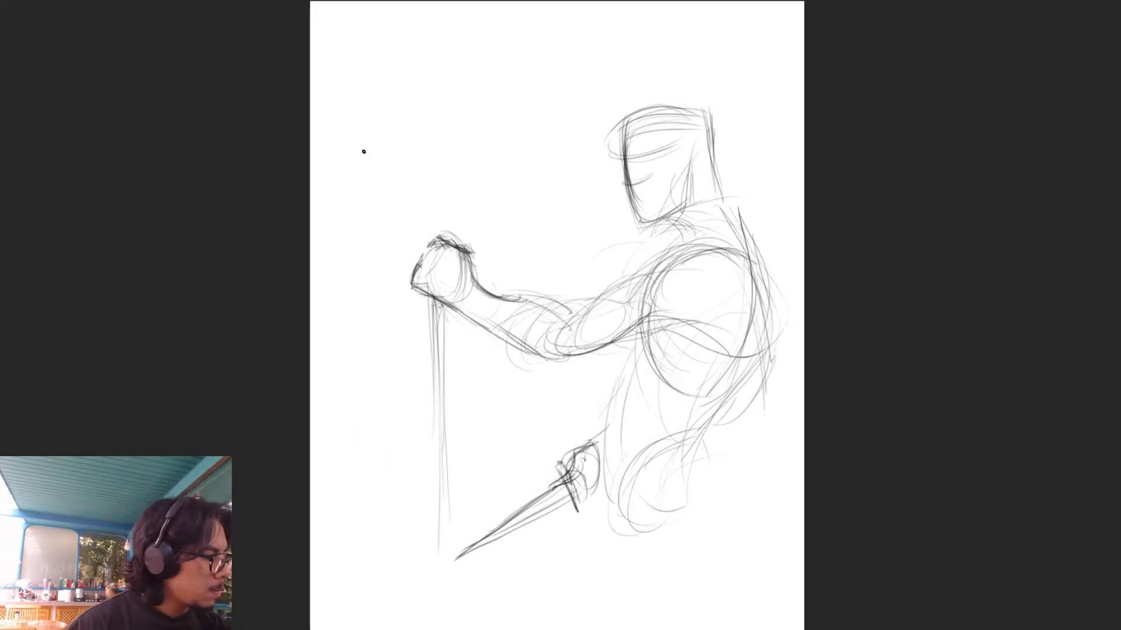
mouse_move(637, 339)
left_mouse_down()
mouse_move(607, 452)
mouse_move(612, 429)
left_mouse_up()
left_click_drag(618, 381, 610, 502)
left_click_drag(607, 454, 614, 521)
- Darken the contour of the neck and back down to the waist
left_click_drag(720, 403, 704, 442)
mouse_move(721, 401)
left_mouse_down()
mouse_move(702, 437)
mouse_move(742, 386)
left_mouse_up()
left_click_drag(768, 296, 728, 365)
left_click_drag(766, 271, 753, 354)
mouse_move(726, 394)
left_mouse_down()
mouse_move(757, 271)
mouse_move(725, 390)
left_mouse_up()
left_click_drag(766, 289, 729, 384)
left_click_drag(712, 128, 719, 196)
left_click_drag(717, 181, 762, 277)
left_click_drag(726, 200, 767, 295)
mouse_move(731, 208)
left_mouse_down()
mouse_move(769, 294)
mouse_move(724, 199)
left_mouse_up()
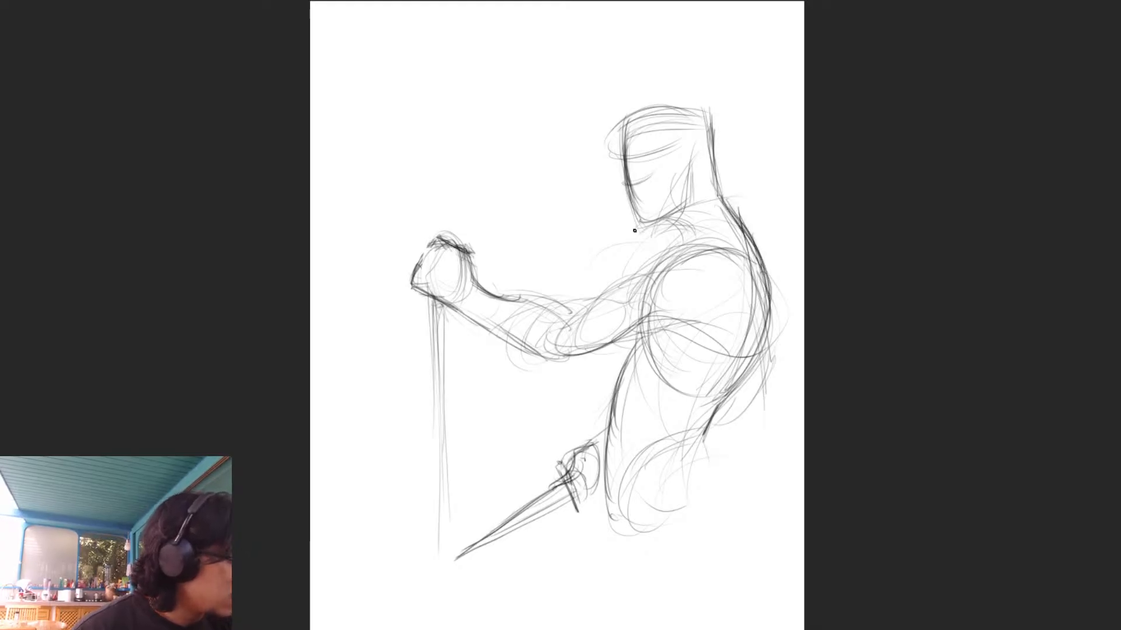
- Strengthen the outline of the head, including the face front, top and jaw, and refine the brow and facial guidelines
left_click_drag(627, 201, 636, 236)
mouse_move(624, 141)
left_mouse_down()
mouse_move(666, 109)
mouse_move(707, 107)
left_mouse_up()
mouse_move(626, 119)
left_mouse_down()
mouse_move(623, 163)
mouse_move(639, 164)
mouse_move(671, 149)
mouse_move(707, 107)
mouse_move(716, 174)
mouse_move(678, 219)
mouse_move(633, 231)
left_mouse_up()
left_click_drag(682, 204, 628, 230)
mouse_move(660, 116)
left_mouse_down()
mouse_move(634, 129)
mouse_move(621, 154)
mouse_move(627, 188)
mouse_move(643, 188)
left_mouse_up()
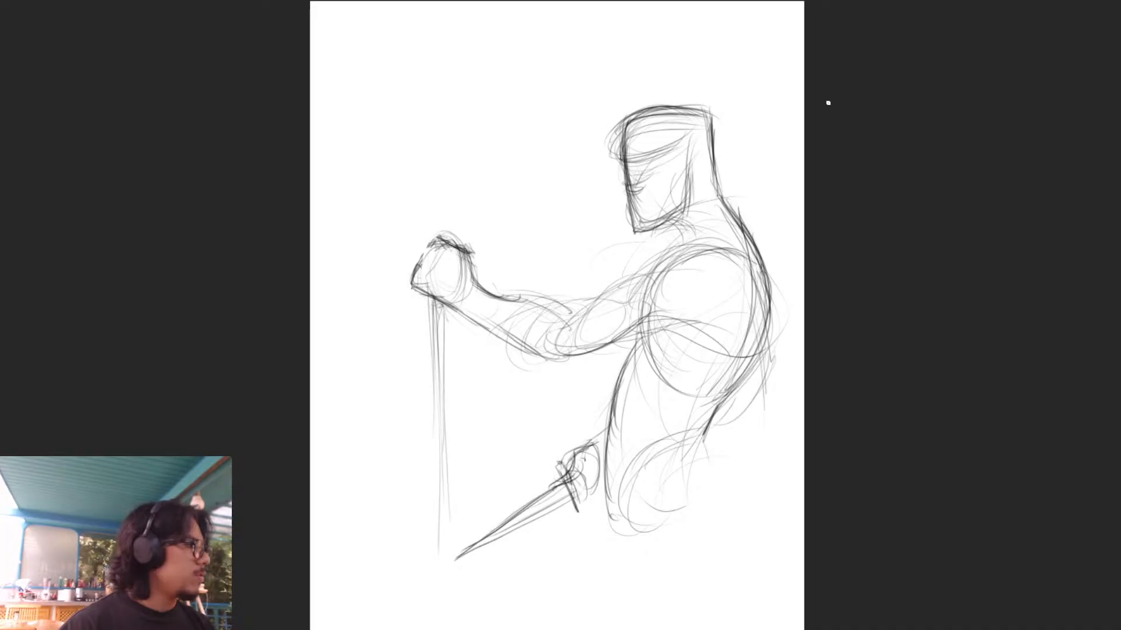
- Define the throat, the shoulder and upper arm contours, and the muscle curves beneath the armpit
mouse_move(671, 221)
left_mouse_down()
mouse_move(687, 241)
mouse_move(682, 253)
mouse_move(703, 261)
mouse_move(682, 249)
mouse_move(643, 286)
mouse_move(629, 284)
mouse_move(723, 272)
left_mouse_up()
mouse_move(642, 290)
left_mouse_down()
mouse_move(589, 304)
mouse_move(564, 347)
mouse_move(581, 367)
mouse_move(666, 321)
mouse_move(690, 322)
mouse_move(629, 338)
left_mouse_up()
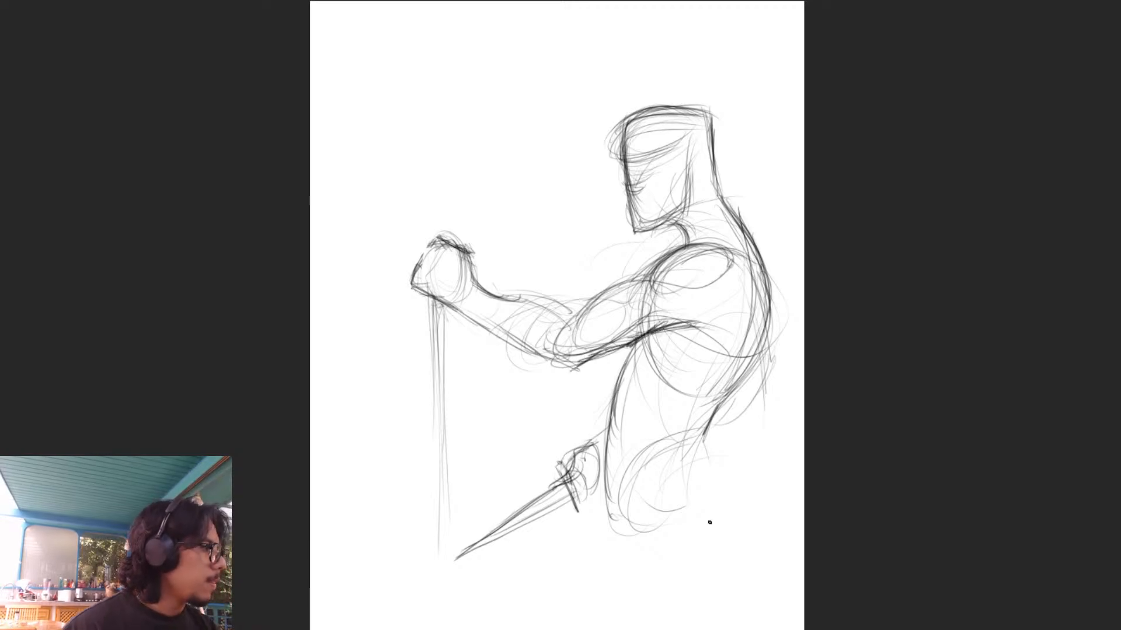
mouse_move(695, 335)
left_mouse_down()
mouse_move(709, 343)
mouse_move(706, 359)
mouse_move(739, 349)
mouse_move(755, 333)
mouse_move(761, 297)
left_mouse_up()
mouse_move(749, 284)
left_mouse_down()
mouse_move(706, 303)
mouse_move(698, 319)
mouse_move(726, 295)
mouse_move(741, 300)
mouse_move(730, 295)
mouse_move(739, 354)
mouse_move(689, 335)
mouse_move(645, 408)
mouse_move(724, 357)
left_mouse_up()
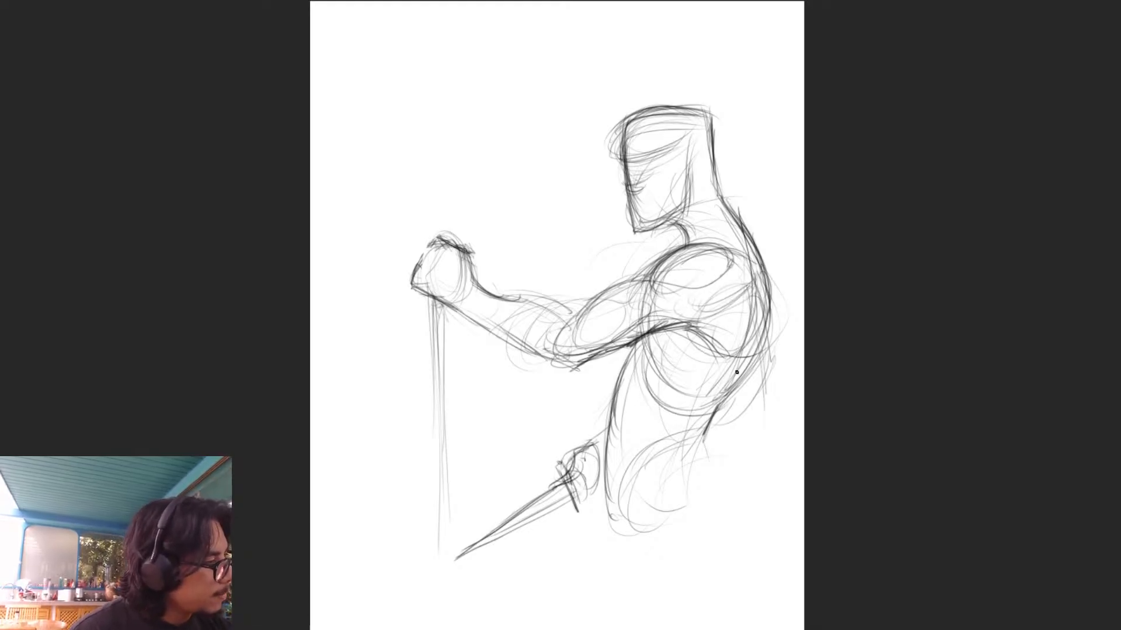
- Refine the waist, lower back and upper pelvis lines and darken the bent elbow behind the back
left_click_drag(700, 437, 648, 492)
left_click_drag(736, 373, 706, 467)
left_click_drag(707, 420, 717, 497)
mouse_move(703, 444)
left_mouse_down()
mouse_move(723, 499)
mouse_move(636, 542)
mouse_move(613, 513)
mouse_move(607, 453)
mouse_move(620, 404)
left_mouse_up()
mouse_move(680, 246)
left_mouse_down()
mouse_move(645, 279)
mouse_move(654, 282)
left_mouse_up()
mouse_move(766, 330)
left_mouse_down()
mouse_move(770, 394)
mouse_move(709, 432)
mouse_move(762, 393)
mouse_move(754, 408)
left_mouse_up()
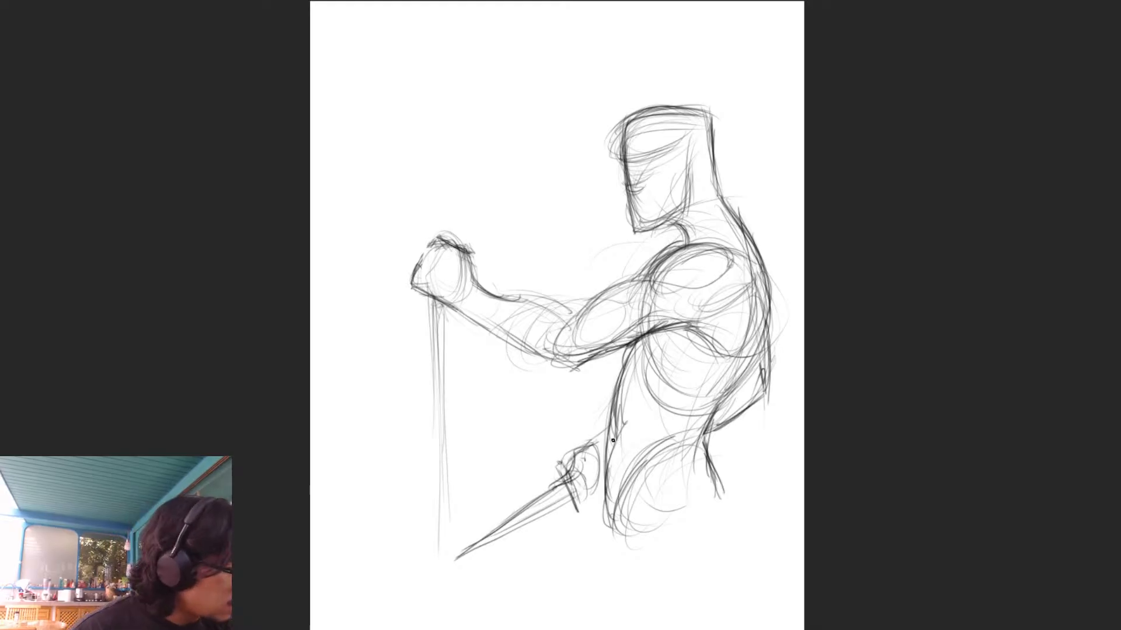
- Sketch the pelvis curve, the buttock and the beginnings of the thighs below the waist
left_click_drag(617, 481, 604, 528)
left_click_drag(610, 509, 696, 437)
mouse_move(629, 503)
left_mouse_down()
mouse_move(706, 444)
mouse_move(726, 541)
left_mouse_up()
left_click_drag(692, 461, 648, 569)
left_click_drag(674, 458, 633, 584)
mouse_move(630, 499)
left_mouse_down()
mouse_move(613, 588)
mouse_move(595, 566)
mouse_move(602, 588)
left_mouse_up()
left_click_drag(731, 495, 720, 564)
mouse_move(719, 467)
left_mouse_down()
mouse_move(729, 543)
mouse_move(694, 584)
left_mouse_up()
left_click_drag(717, 539, 677, 629)
- Extend the front and back thigh contours down to the lower edge of the page
left_click_drag(631, 489, 597, 628)
left_click_drag(635, 490, 601, 591)
left_click_drag(724, 538, 757, 624)
mouse_move(730, 495)
left_mouse_down()
mouse_move(718, 577)
mouse_move(703, 578)
mouse_move(717, 563)
mouse_move(701, 574)
mouse_move(672, 617)
left_mouse_up()
left_click_drag(625, 509, 591, 606)
left_click_drag(620, 518, 590, 628)
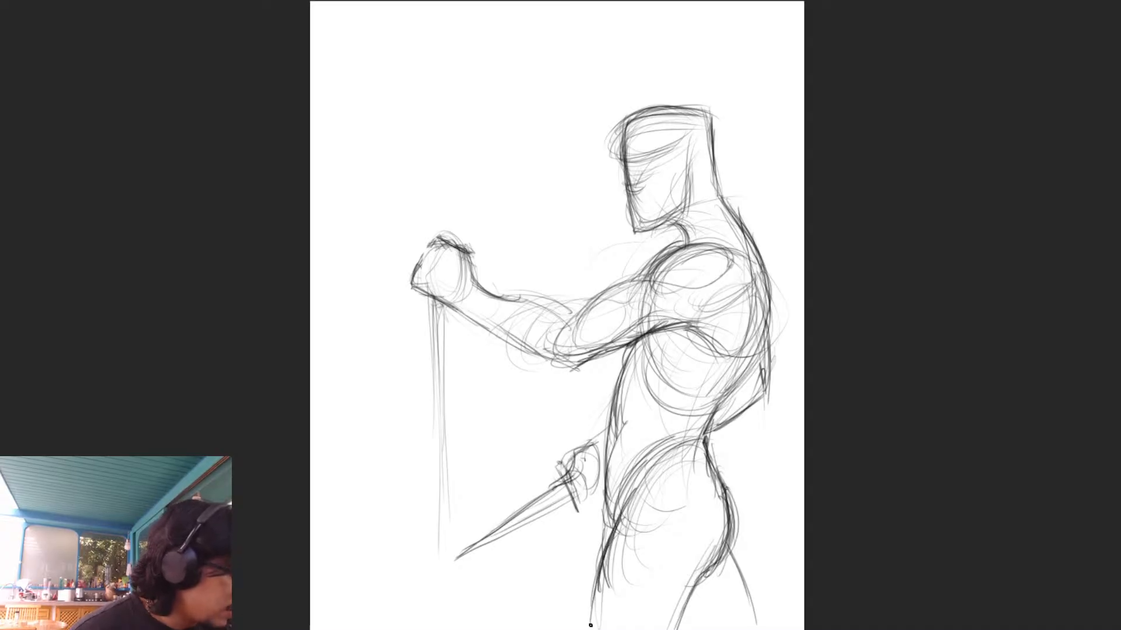
left_click_drag(607, 561, 588, 622)
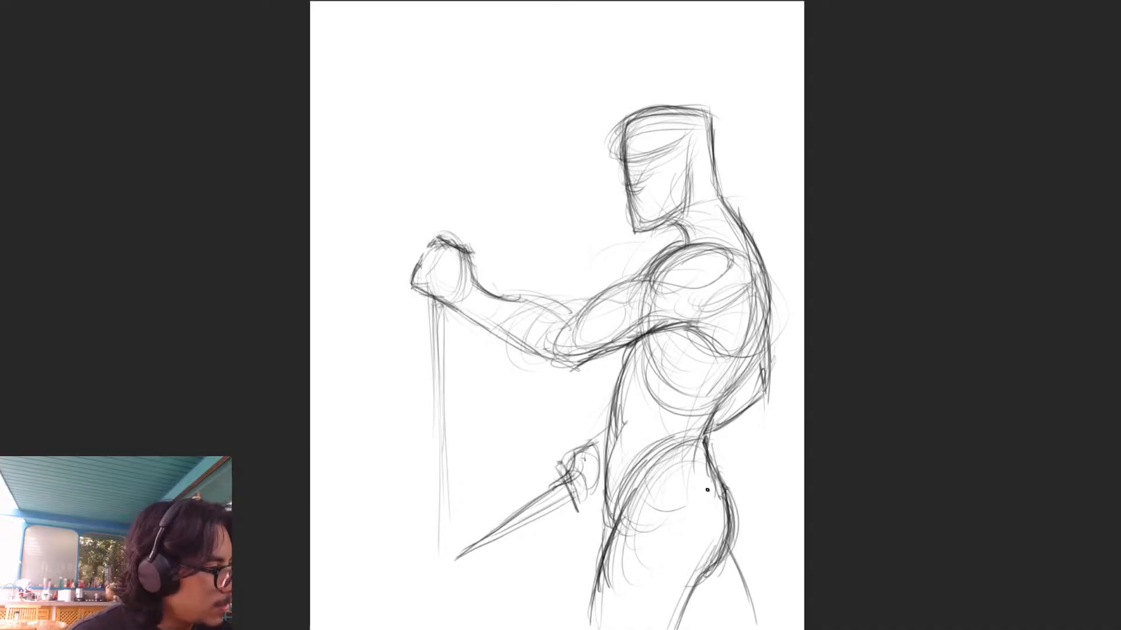
- Erase the front edge of the raised fist, redraw it narrower and darken the arm's contours up to the shoulder
key("e")
left_click_drag(425, 260, 420, 302)
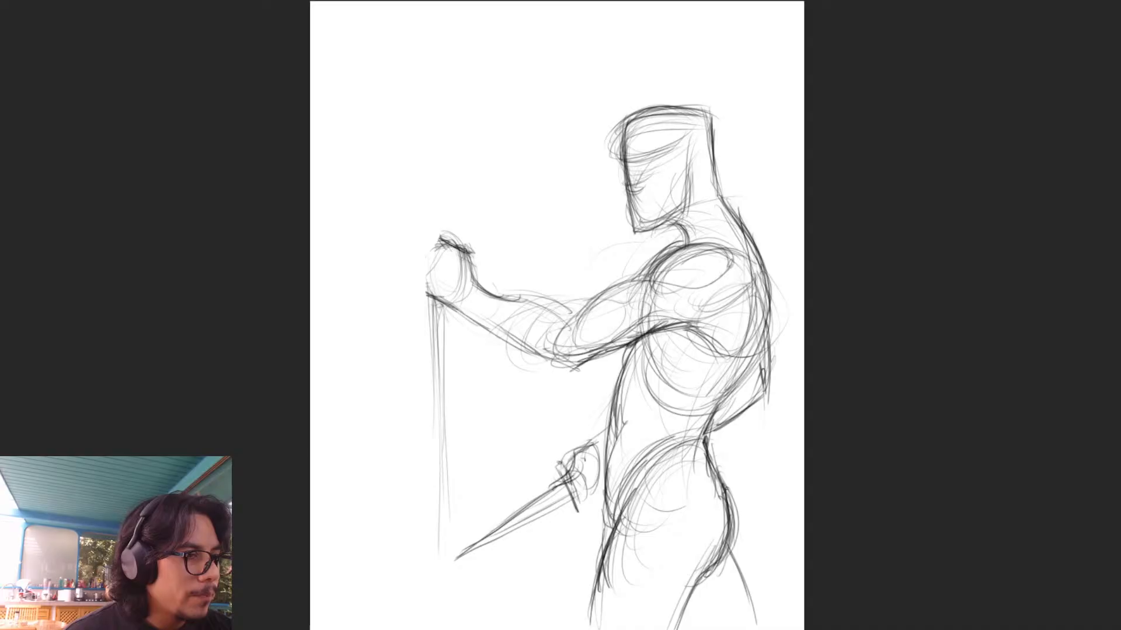
mouse_move(434, 245)
left_mouse_down()
mouse_move(426, 267)
mouse_move(443, 241)
mouse_move(430, 268)
mouse_move(445, 304)
mouse_move(526, 354)
mouse_move(578, 369)
mouse_move(647, 332)
left_mouse_up()
left_click_drag(597, 358, 676, 328)
left_click_drag(607, 355, 713, 327)
left_click_drag(553, 315, 584, 313)
mouse_move(509, 301)
left_mouse_down()
mouse_move(572, 316)
mouse_move(654, 283)
mouse_move(659, 266)
mouse_move(708, 243)
left_mouse_up()
- Draw the neck muscle lines running from below the ear to the collar
left_click_drag(700, 198, 695, 243)
left_click_drag(698, 207, 688, 248)
left_click_drag(699, 181, 693, 242)
left_click_drag(695, 184, 688, 242)
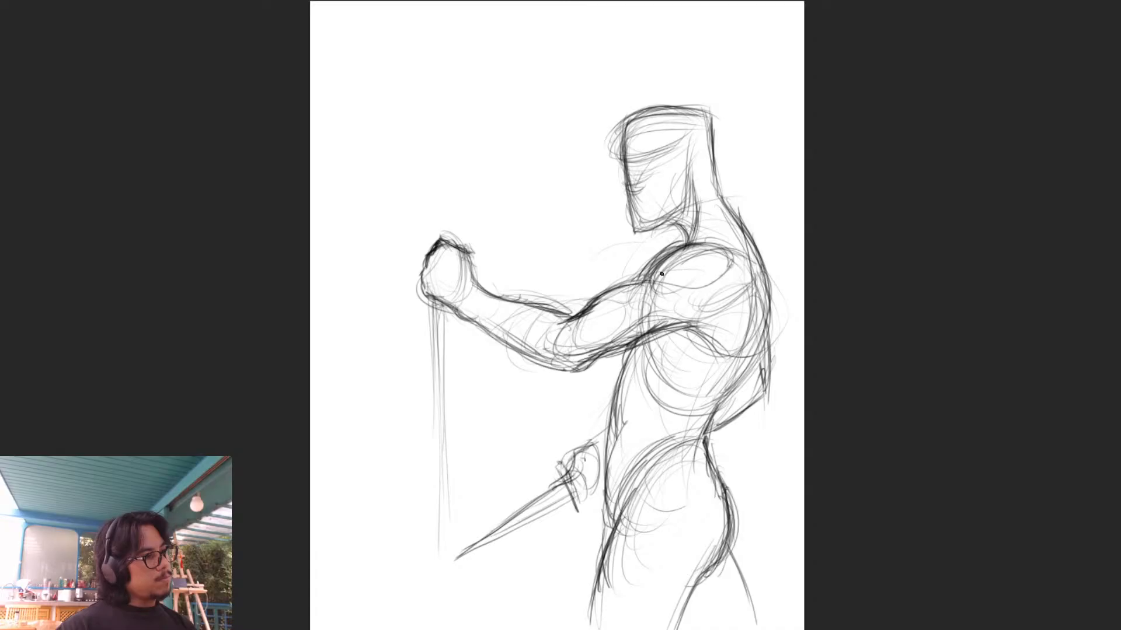
- Reinforce the head's jaw, front, flat top and back edge with darker strokes, rounding the back of the skull
mouse_move(651, 228)
left_mouse_down()
mouse_move(682, 208)
mouse_move(691, 170)
left_mouse_up()
left_click_drag(714, 115, 707, 170)
mouse_move(712, 116)
left_mouse_down()
mouse_move(707, 174)
mouse_move(716, 122)
left_mouse_up()
mouse_move(637, 144)
left_mouse_down()
mouse_move(722, 111)
mouse_move(649, 108)
left_mouse_up()
mouse_move(620, 139)
left_mouse_down()
mouse_move(680, 108)
mouse_move(711, 109)
left_mouse_up()
left_click_drag(718, 131, 710, 173)
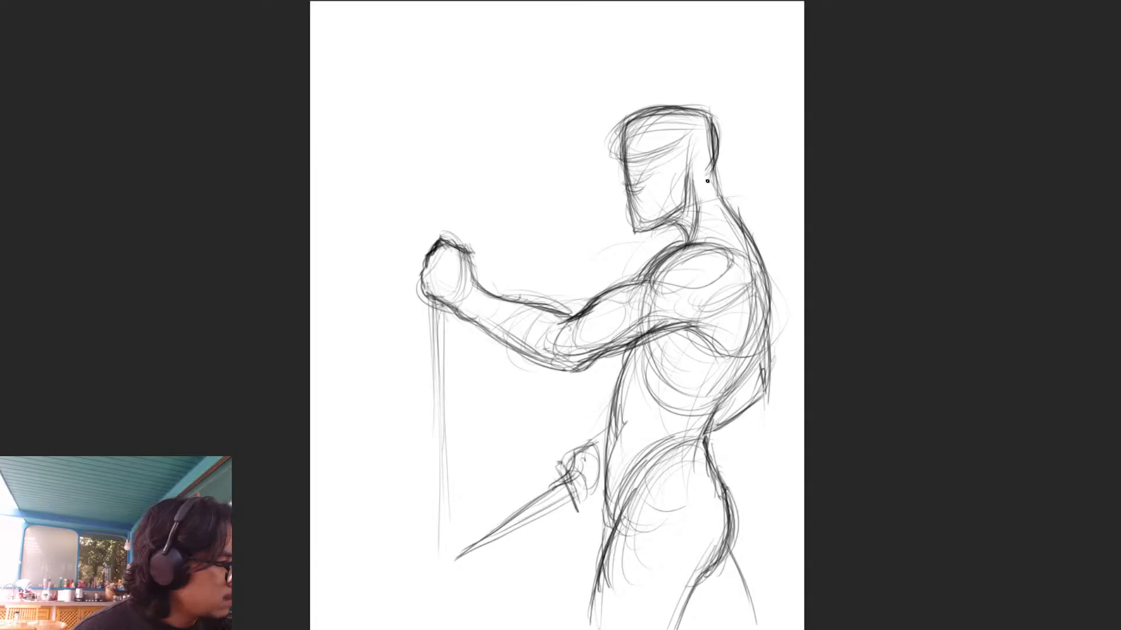
- Darken the back contour from the base of the neck over the shoulder blade and in to the waist
left_click_drag(727, 211, 752, 260)
mouse_move(731, 216)
left_mouse_down()
mouse_move(768, 315)
mouse_move(722, 397)
left_mouse_up()
left_click_drag(772, 304, 717, 405)
left_click_drag(750, 353, 727, 388)
left_click_drag(716, 405, 705, 431)
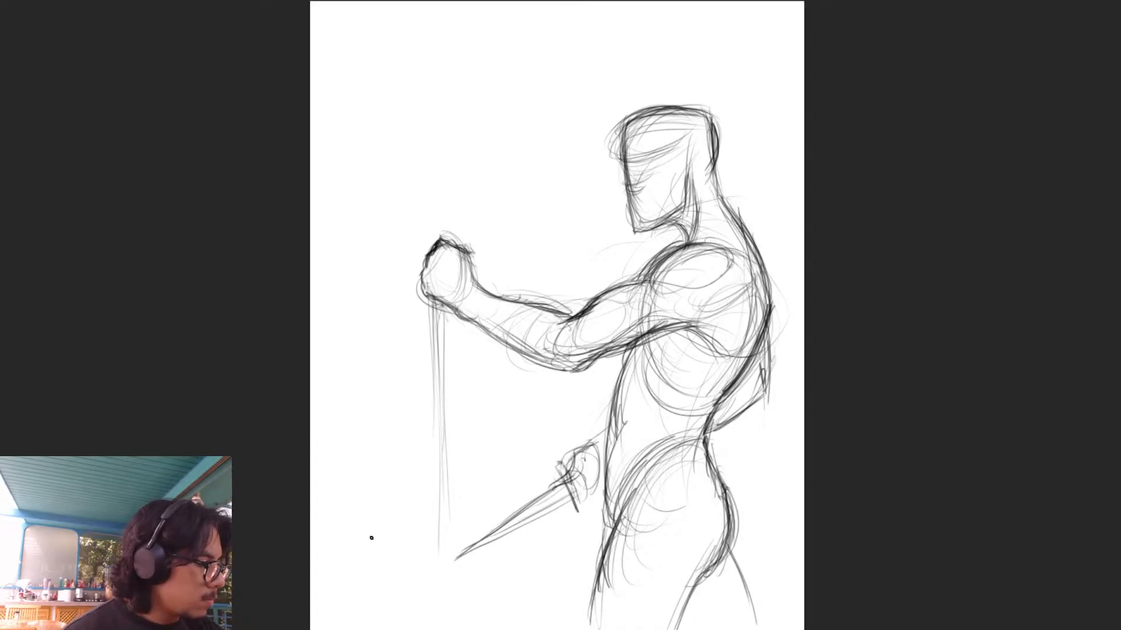
- Sketch a faint horizon curve behind the hips and long S-shaped curves rising in front of the fist to the upper edge
mouse_move(345, 544)
left_mouse_down()
mouse_move(823, 482)
mouse_move(429, 533)
mouse_move(807, 480)
mouse_move(730, 475)
mouse_move(513, 520)
left_mouse_up()
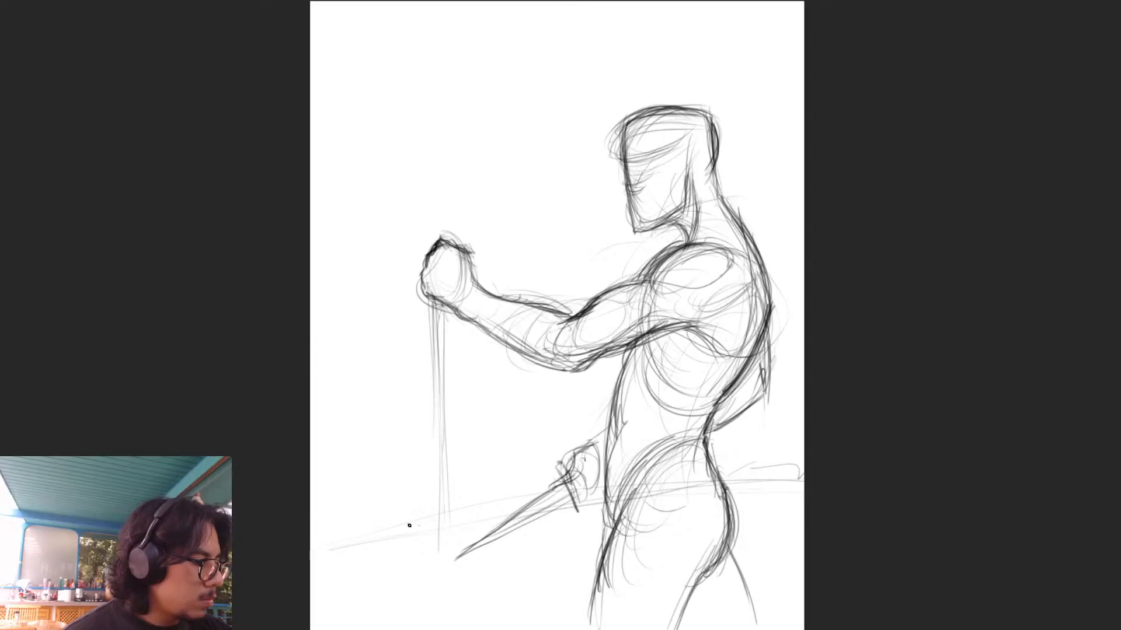
left_click_drag(416, 501, 338, 344)
left_click_drag(327, 461, 413, 151)
mouse_move(376, 252)
left_mouse_down()
mouse_move(328, 348)
mouse_move(467, 24)
left_mouse_up()
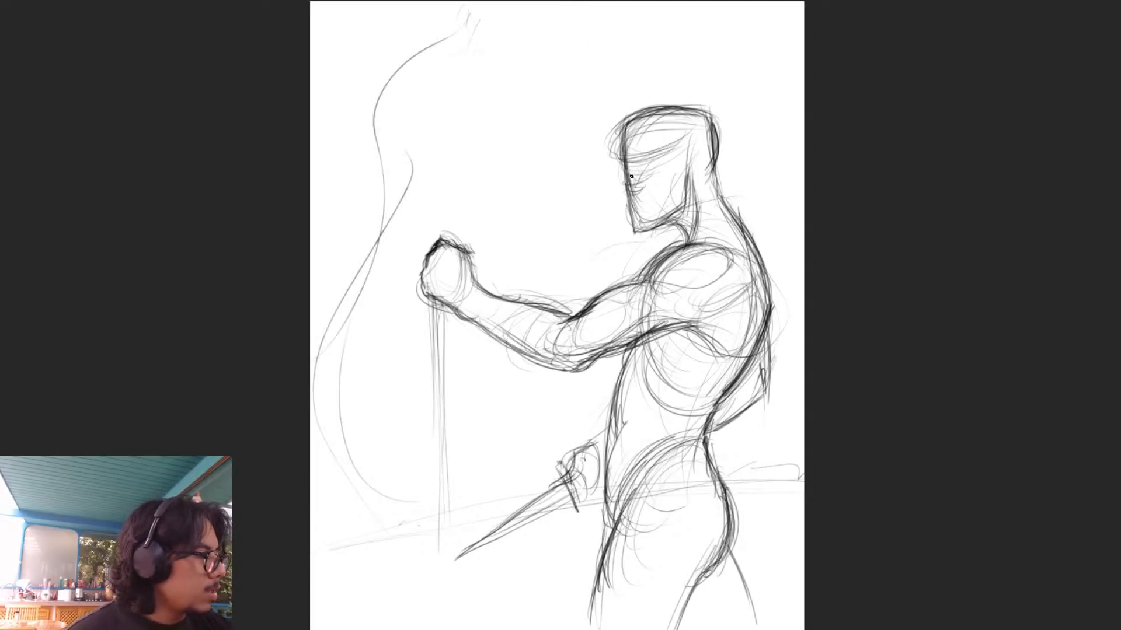
left_click_drag(384, 132, 437, 89)
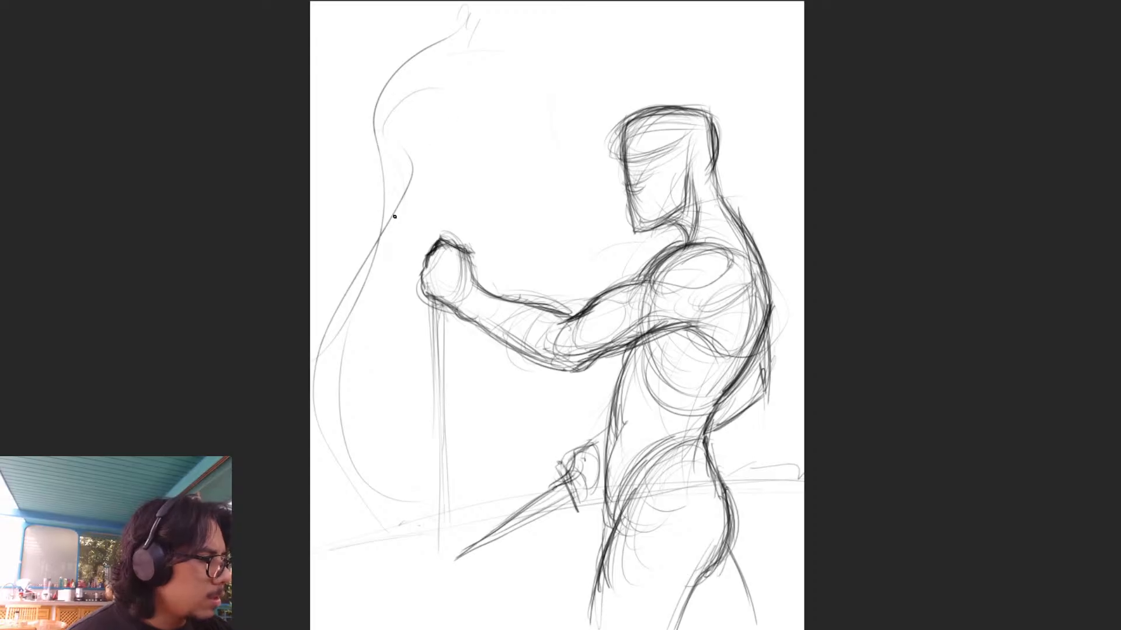
- Sketch a wavy band flowing from above the raised fist up towards the top of the head
mouse_move(384, 234)
left_mouse_down()
mouse_move(430, 155)
mouse_move(431, 175)
mouse_move(447, 160)
left_mouse_up()
left_click_drag(412, 219, 448, 163)
left_click_drag(381, 240, 440, 183)
left_click_drag(406, 220, 472, 151)
left_click_drag(449, 167, 571, 114)
mouse_move(378, 207)
left_mouse_down()
mouse_move(452, 146)
mouse_move(652, 92)
left_mouse_up()
left_click_drag(514, 117, 642, 58)
- Build up curling, smoke-like curves in the upper corner of the page beyond the raised fist
left_click_drag(471, 32, 376, 140)
left_click_drag(418, 63, 381, 156)
left_click_drag(385, 96, 372, 174)
mouse_move(405, 5)
left_mouse_down()
mouse_move(336, 128)
mouse_move(333, 159)
left_mouse_up()
mouse_move(346, 94)
left_mouse_down()
mouse_move(344, 235)
mouse_move(380, 218)
mouse_move(382, 187)
left_mouse_up()
left_click_drag(329, 234, 383, 149)
left_click_drag(356, 214, 340, 76)
left_click_drag(395, 7, 333, 196)
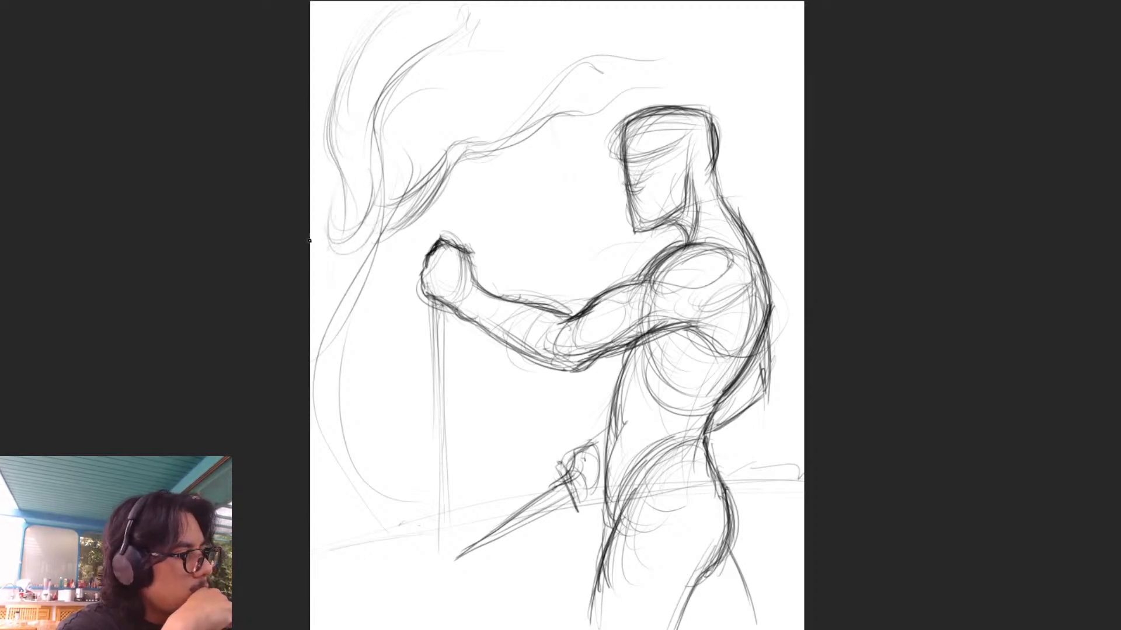
- Strengthen the large curve bulging outward between the raised fist and the ground, beyond the vertical shaft
left_click_drag(318, 265, 394, 199)
mouse_move(311, 349)
left_mouse_down()
mouse_move(397, 218)
mouse_move(320, 372)
left_mouse_up()
left_click_drag(349, 312, 333, 409)
left_click_drag(344, 338, 349, 441)
left_click_drag(331, 372, 372, 465)
left_click_drag(329, 350, 382, 489)
left_click_drag(344, 448, 380, 491)
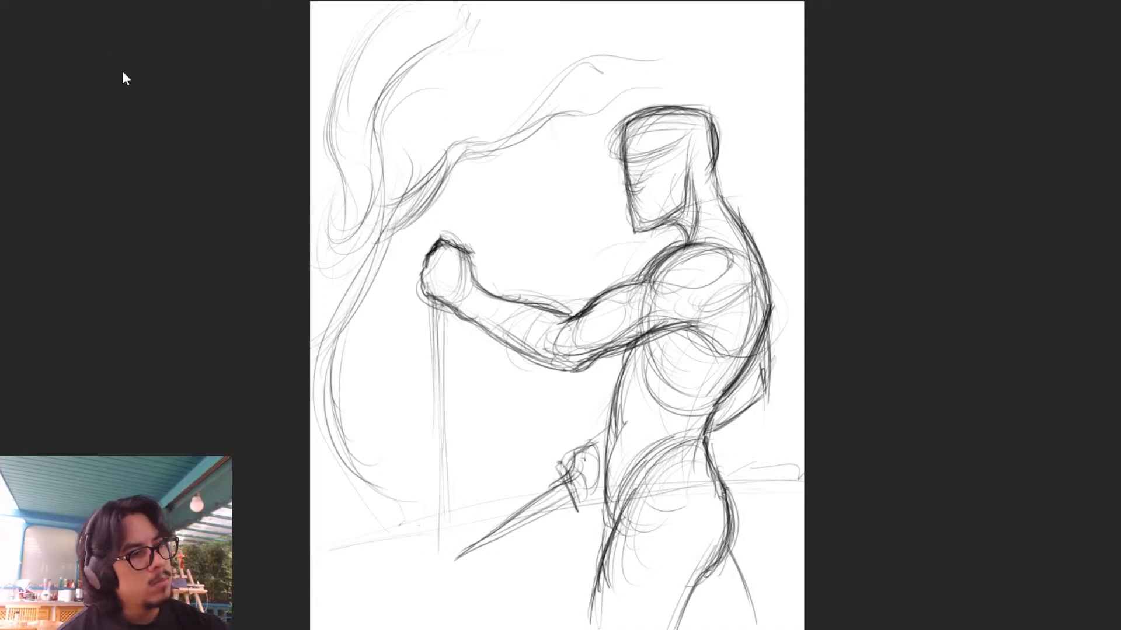
- Mirror the canvas horizontally and sketch sweeping arcs behind the head and the lower back
key("m")
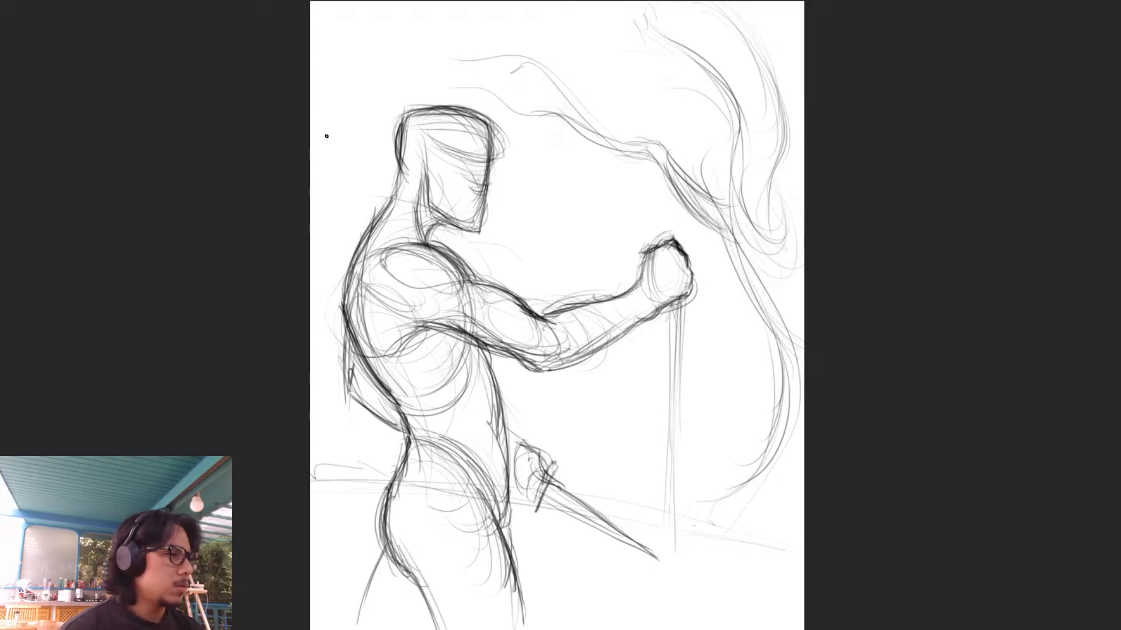
mouse_move(429, 24)
left_mouse_down()
mouse_move(380, 73)
mouse_move(310, 111)
left_mouse_up()
left_click_drag(376, 48, 311, 98)
mouse_move(433, 6)
left_mouse_down()
mouse_move(311, 111)
mouse_move(315, 199)
left_mouse_up()
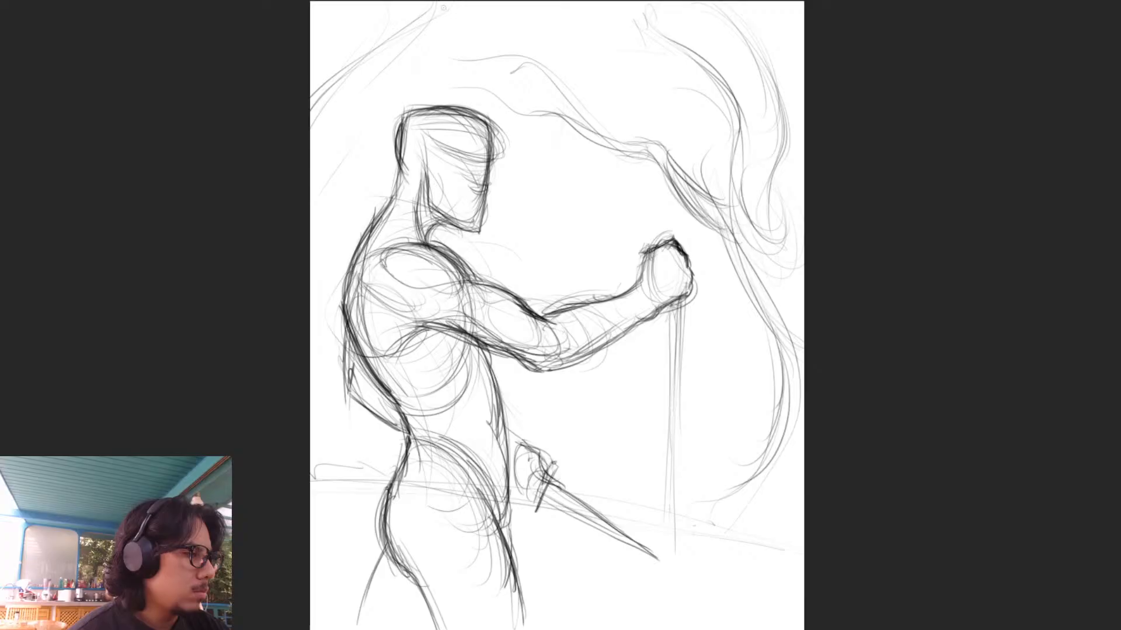
left_click_drag(312, 343, 366, 448)
left_click_drag(315, 380, 374, 501)
left_click_drag(312, 483, 370, 504)
- Sketch overlapping swirls around the shaft's lower end, running from below the dagger to the page edge
left_click_drag(488, 525, 777, 498)
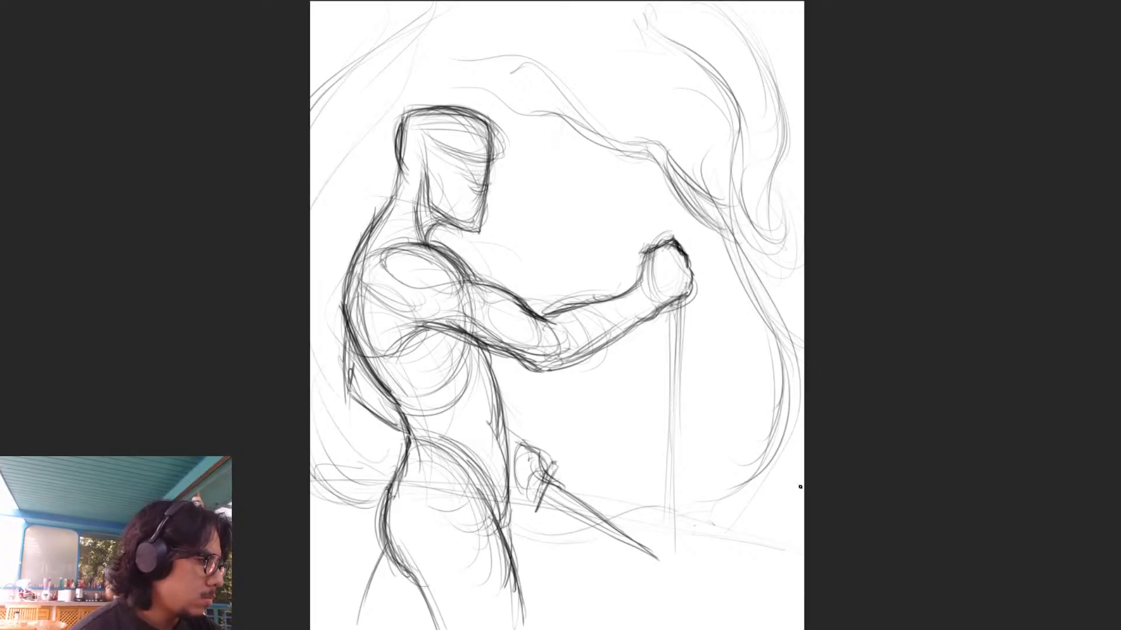
mouse_move(806, 408)
left_mouse_down()
mouse_move(688, 500)
mouse_move(610, 514)
left_mouse_up()
mouse_move(575, 553)
left_mouse_down()
mouse_move(763, 457)
mouse_move(743, 514)
left_mouse_up()
left_click_drag(804, 461, 720, 535)
mouse_move(666, 510)
left_mouse_down()
mouse_move(671, 540)
mouse_move(726, 548)
mouse_move(794, 469)
left_mouse_up()
mouse_move(635, 518)
left_mouse_down()
mouse_move(761, 530)
mouse_move(802, 479)
left_mouse_up()
mouse_move(785, 190)
left_mouse_down()
mouse_move(754, 391)
mouse_move(753, 573)
mouse_move(691, 576)
left_mouse_up()
left_click_drag(784, 505, 732, 557)
left_click_drag(793, 268, 787, 318)
left_click_drag(721, 437, 632, 531)
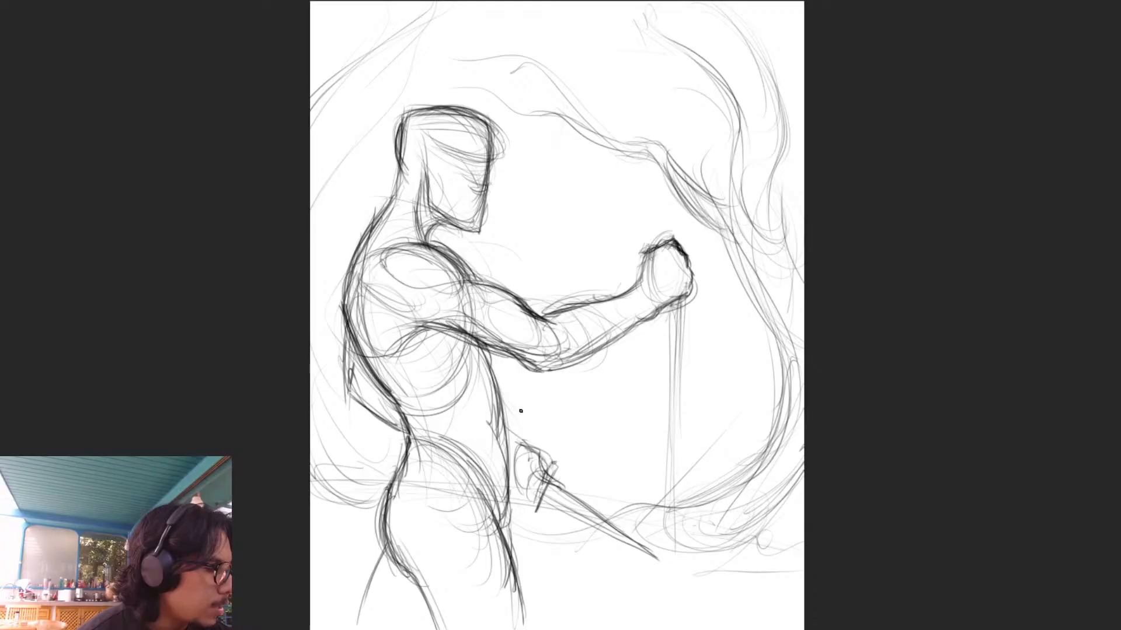
- Add faint curved rays fanning up from the waist behind the forearm, and firm up the hand gripping the dagger
left_click_drag(517, 410, 540, 366)
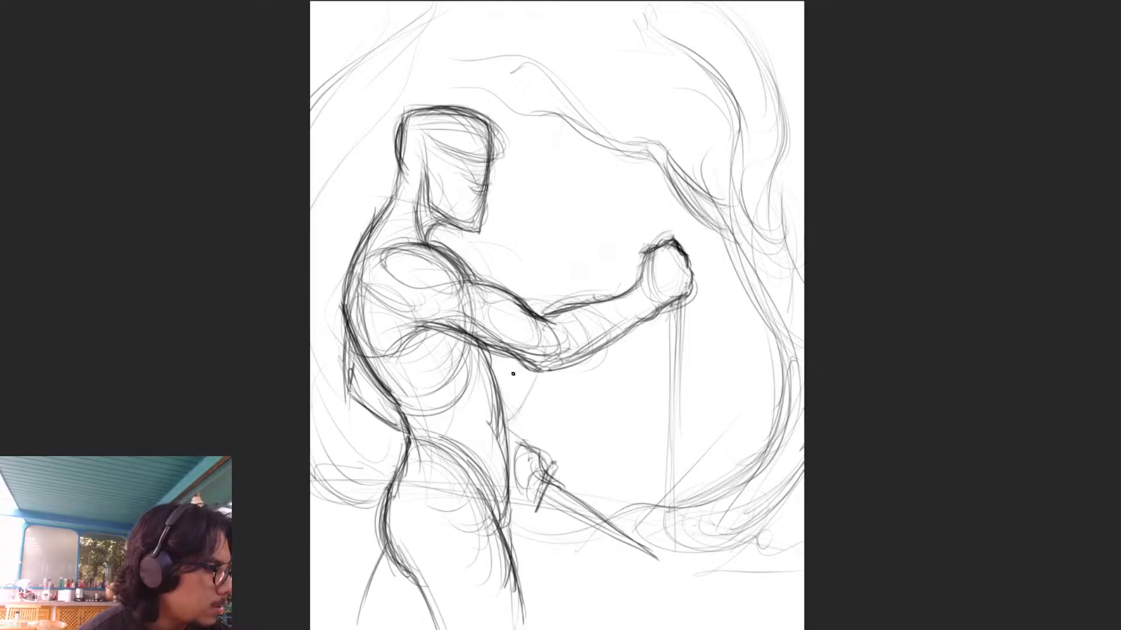
left_click_drag(511, 416, 651, 164)
left_click_drag(513, 426, 548, 368)
mouse_move(611, 133)
left_mouse_down()
mouse_move(578, 185)
mouse_move(549, 303)
left_mouse_up()
left_click_drag(612, 129, 550, 286)
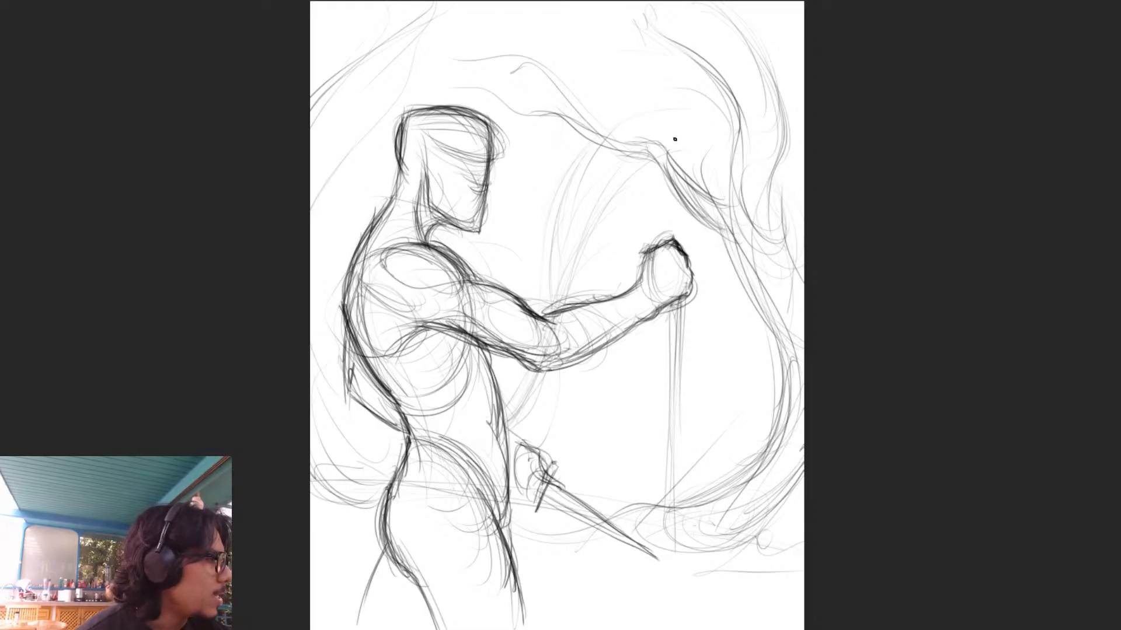
mouse_move(578, 163)
left_mouse_down()
mouse_move(530, 444)
mouse_move(510, 439)
mouse_move(571, 489)
mouse_move(538, 502)
mouse_move(525, 484)
mouse_move(520, 499)
mouse_move(510, 455)
left_mouse_up()
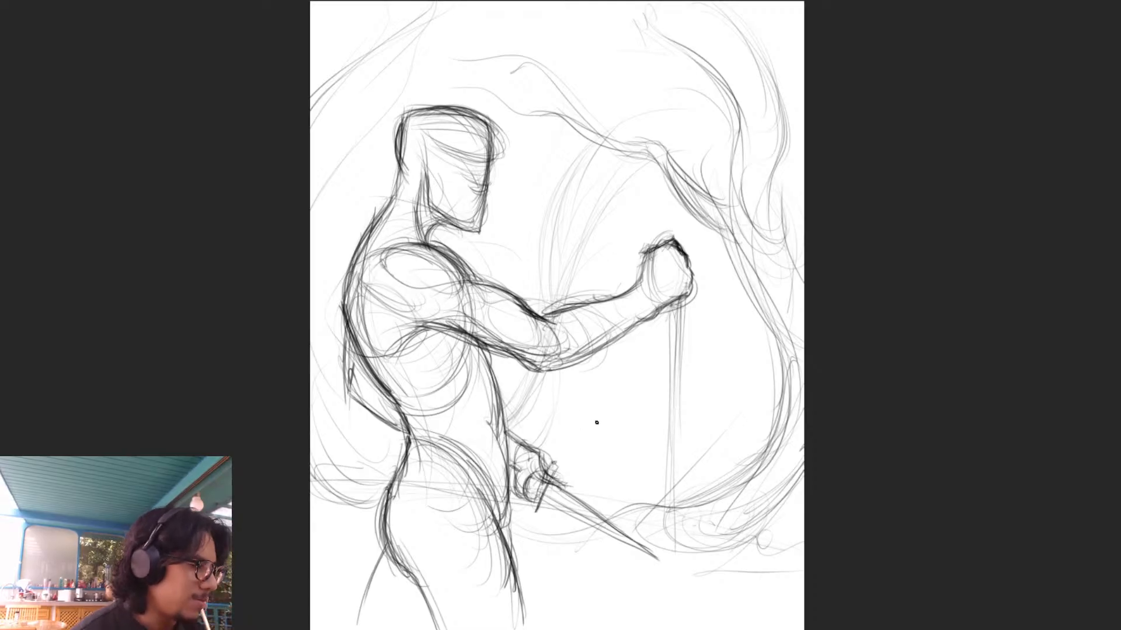
- Reinforce the back of the neck and head, the front torso contour and the rear thigh line
mouse_move(397, 169)
left_mouse_down()
mouse_move(390, 213)
mouse_move(390, 196)
left_mouse_up()
left_click_drag(399, 129, 437, 114)
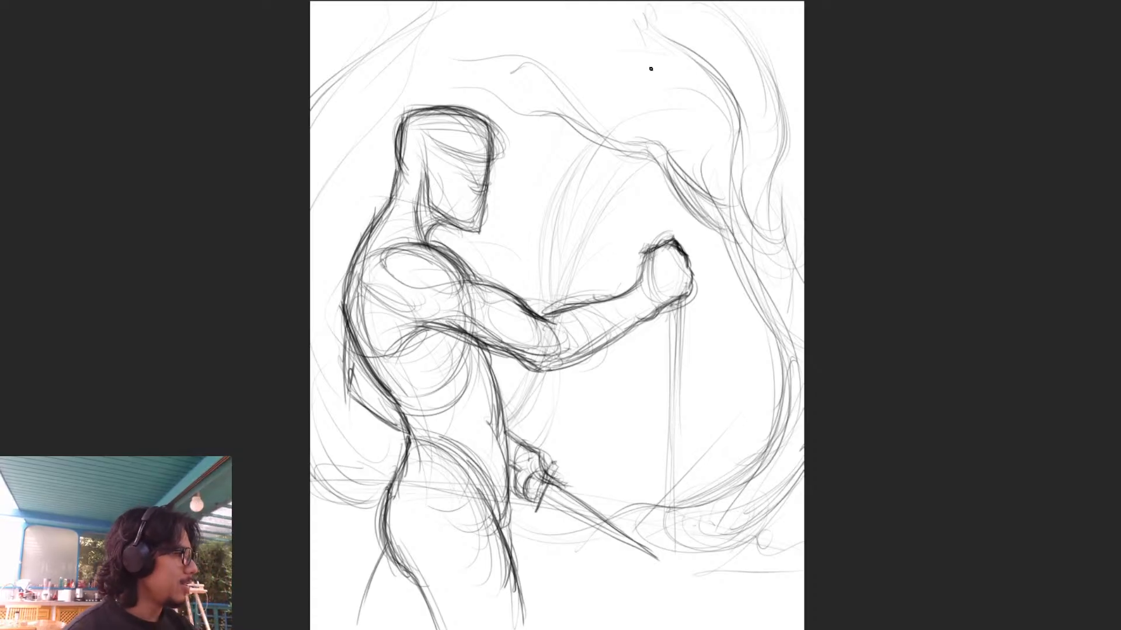
left_click_drag(495, 355, 507, 569)
mouse_move(371, 611)
left_mouse_down()
mouse_move(386, 546)
mouse_move(361, 623)
left_mouse_up()
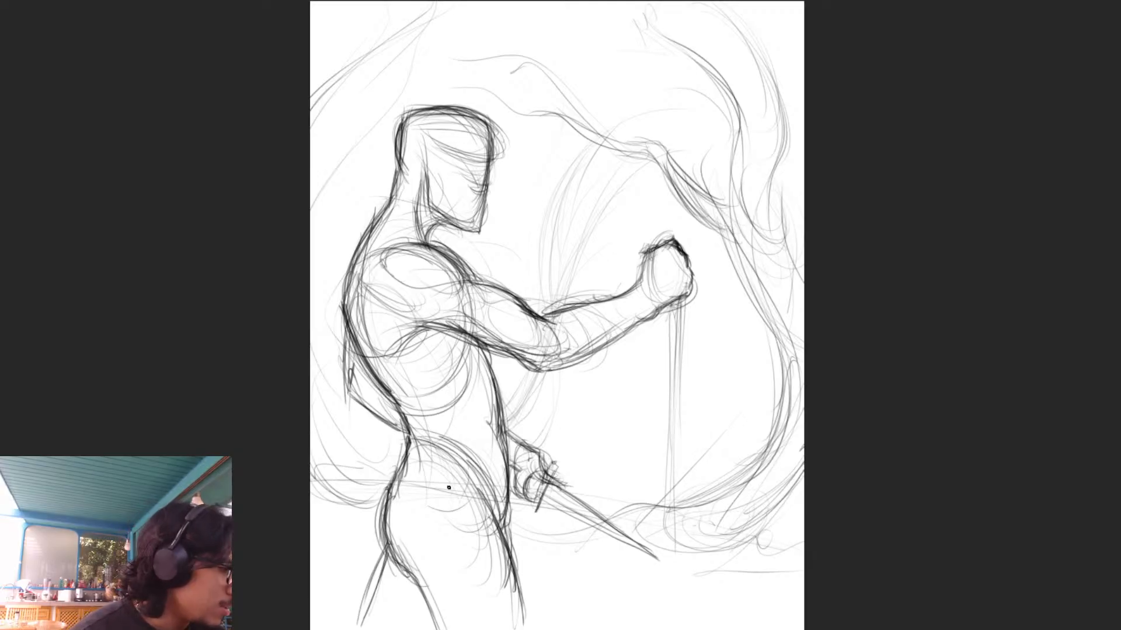
- Draw diagonal sweeping strokes from the page edge below the fist down towards the base of the shaft
left_click_drag(803, 339, 646, 496)
mouse_move(747, 385)
left_mouse_down()
mouse_move(613, 484)
mouse_move(803, 302)
left_mouse_up()
left_click_drag(774, 337, 682, 472)
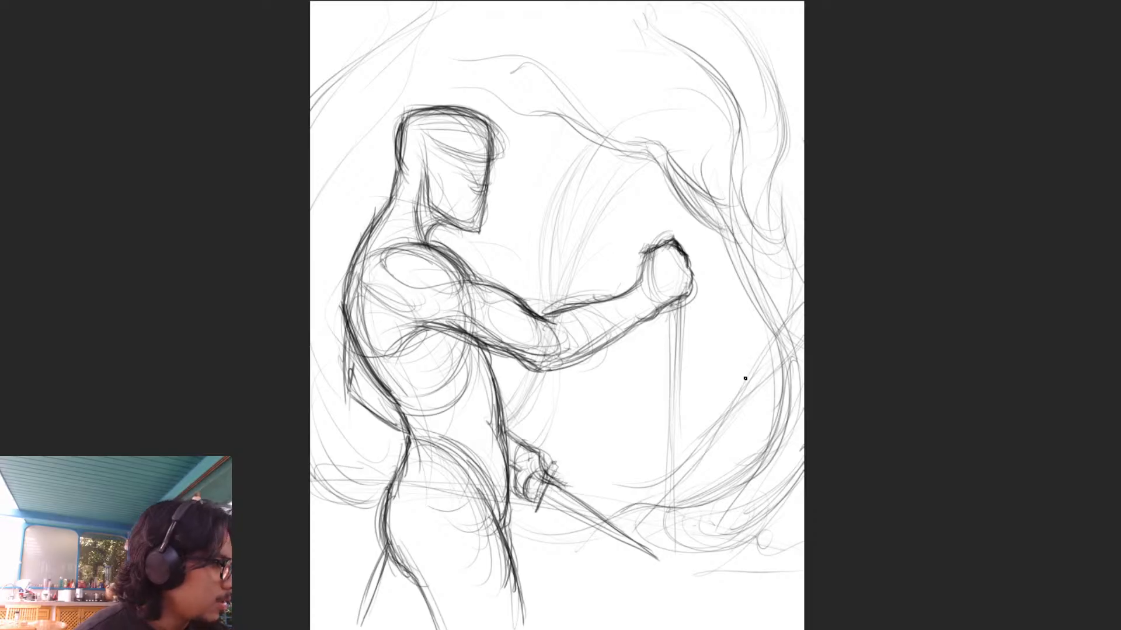
left_click_drag(801, 288, 703, 423)
left_click_drag(803, 300, 645, 503)
left_click_drag(755, 327, 590, 530)
- Darken the vertical shaft below the fist and extend it down to a base on the ground
left_click_drag(675, 318, 676, 583)
left_click_drag(687, 312, 682, 412)
left_click_drag(683, 357, 675, 580)
left_click_drag(676, 316, 665, 587)
left_click_drag(677, 415, 648, 589)
- Sketch loose, flattened ground strokes spreading around the foot of the shaft to the page edge
left_click_drag(559, 610, 655, 592)
left_click_drag(546, 627, 713, 593)
mouse_move(598, 627)
left_mouse_down()
mouse_move(668, 581)
mouse_move(803, 537)
left_mouse_up()
left_click_drag(698, 583, 607, 600)
mouse_move(665, 564)
left_mouse_down()
mouse_move(607, 565)
mouse_move(651, 559)
left_mouse_up()
left_click_drag(654, 560, 803, 470)
left_click_drag(546, 598, 627, 587)
mouse_move(730, 540)
left_mouse_down()
mouse_move(804, 470)
mouse_move(633, 606)
left_mouse_up()
mouse_move(531, 595)
left_mouse_down()
mouse_move(594, 581)
mouse_move(805, 310)
left_mouse_up()
- Add long diagonal curves sweeping down past the raised fist through the swirls in front of the figure
left_click_drag(649, 569, 698, 120)
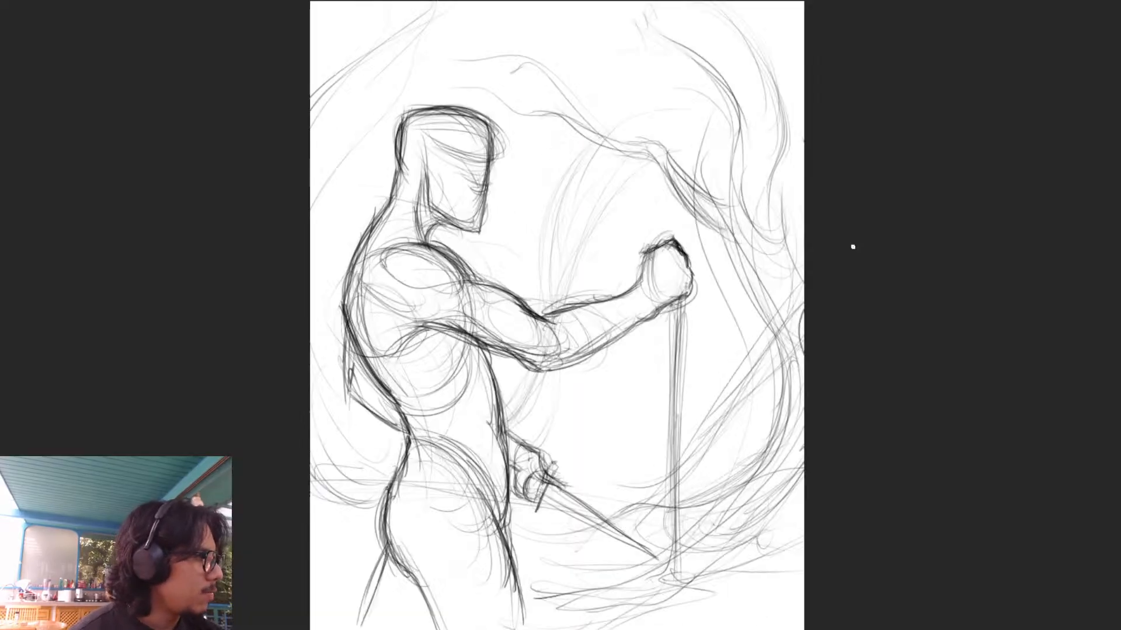
mouse_move(640, 2)
left_mouse_down()
mouse_move(713, 82)
mouse_move(746, 362)
left_mouse_up()
left_click_drag(762, 87, 776, 249)
left_click_drag(790, 373, 769, 461)
left_click_drag(610, 76, 689, 186)
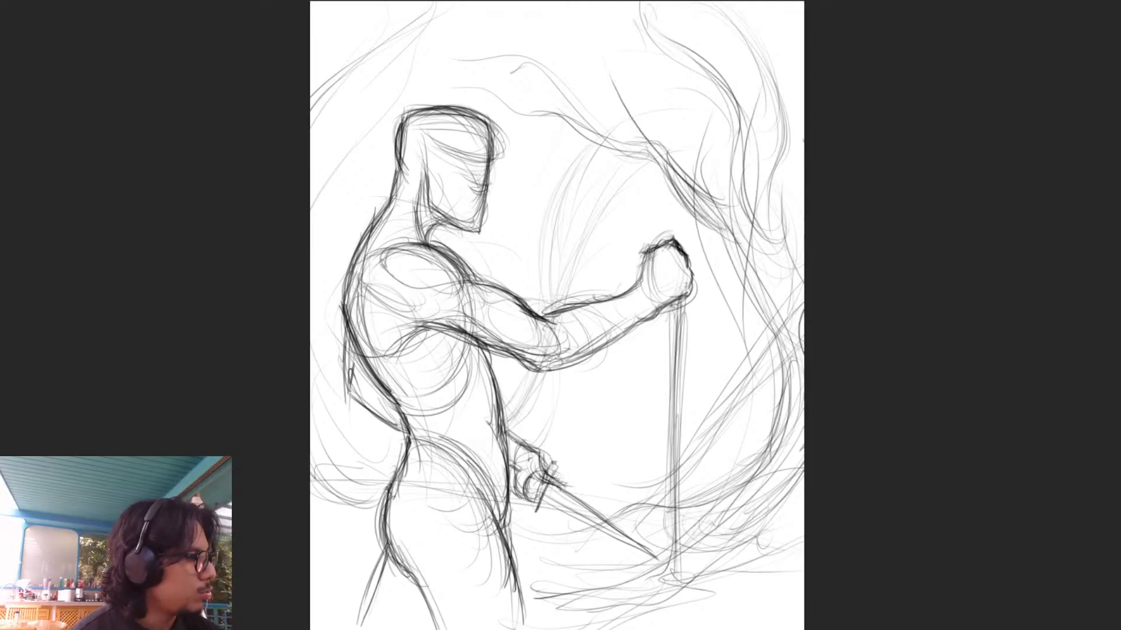
- Layer long curved strokes along the page edge behind the figure's back, from shoulder height down to the hips
mouse_move(595, 123)
left_mouse_down()
mouse_move(448, 40)
mouse_move(309, 210)
mouse_move(307, 330)
mouse_move(346, 439)
left_mouse_up()
left_click_drag(310, 368, 354, 428)
mouse_move(322, 206)
left_mouse_down()
mouse_move(354, 462)
mouse_move(312, 366)
mouse_move(328, 224)
left_mouse_up()
left_click_drag(322, 406, 329, 275)
left_click_drag(327, 323, 320, 392)
left_click_drag(324, 367, 373, 479)
left_click_drag(340, 435, 311, 339)
mouse_move(339, 213)
left_mouse_down()
mouse_move(311, 304)
mouse_move(333, 155)
mouse_move(311, 382)
left_mouse_up()
left_click_drag(336, 301, 316, 397)
mouse_move(312, 356)
left_mouse_down()
mouse_move(373, 464)
mouse_move(357, 496)
left_mouse_up()
- Sketch short curved strokes behind the buttock and thigh, joining the swirl at the page edge
left_click_drag(312, 466, 377, 508)
left_click_drag(327, 487, 391, 531)
mouse_move(311, 519)
left_mouse_down()
mouse_move(384, 575)
mouse_move(379, 564)
left_mouse_up()
left_click_drag(310, 538, 372, 572)
left_click_drag(311, 554, 372, 585)
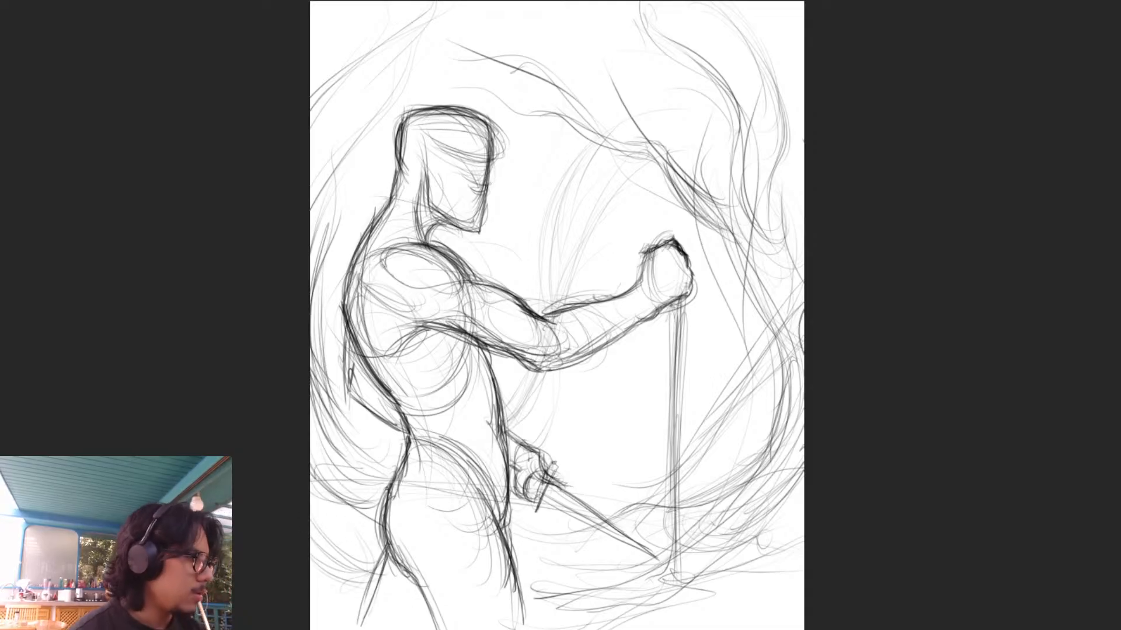
- Draw broad arcs from behind the head over its top and down the far side, closing the swirl around the figure
left_click_drag(336, 188, 409, 57)
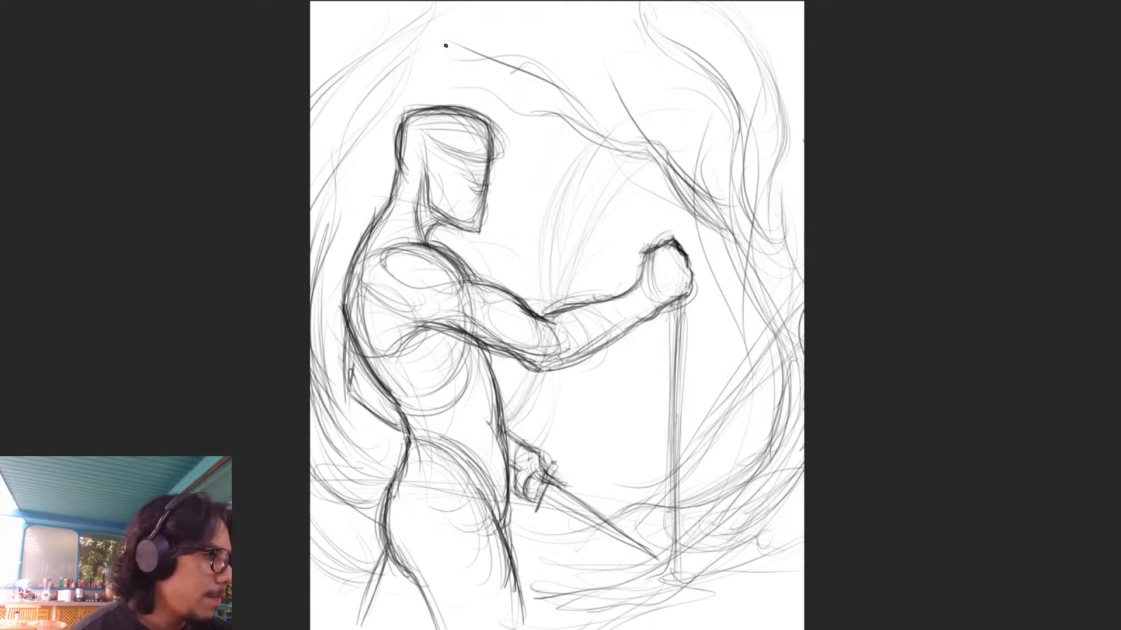
left_click_drag(317, 138, 394, 59)
left_click_drag(310, 112, 442, 14)
mouse_move(374, 74)
left_mouse_down()
mouse_move(518, 23)
mouse_move(472, 49)
left_mouse_up()
left_click_drag(385, 84, 583, 20)
left_click_drag(474, 51, 678, 99)
left_click_drag(638, 57, 730, 160)
left_click_drag(751, 213, 800, 272)
left_click_drag(666, 93, 707, 154)
left_click_drag(725, 116, 804, 208)
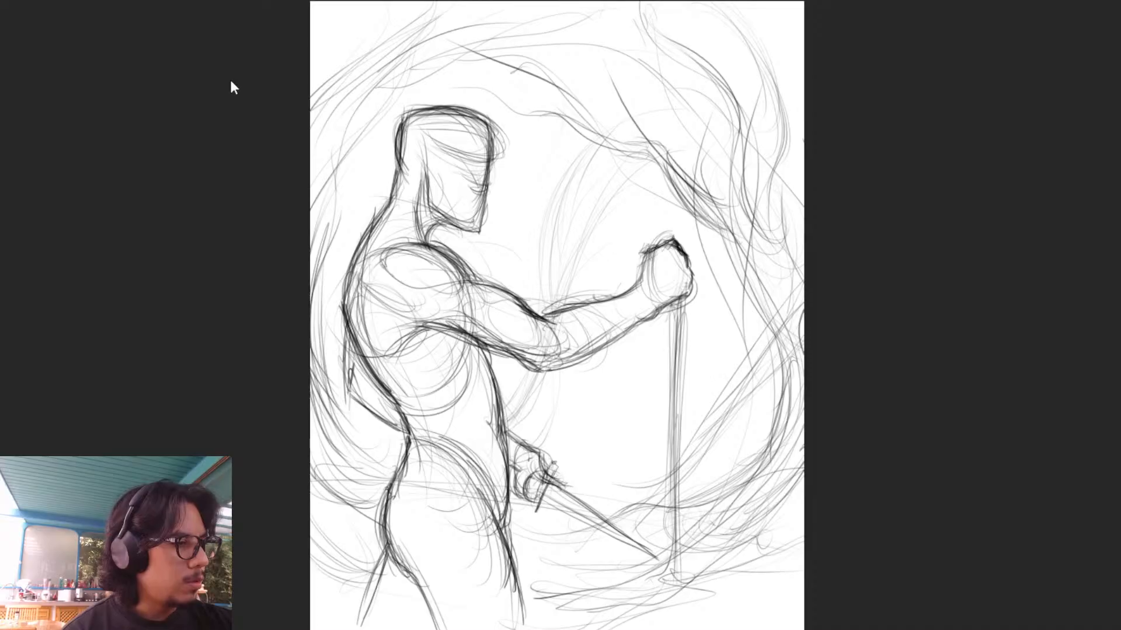
- Mirror the canvas back and draw a curved band around the forehead to the back of the head
key("m")
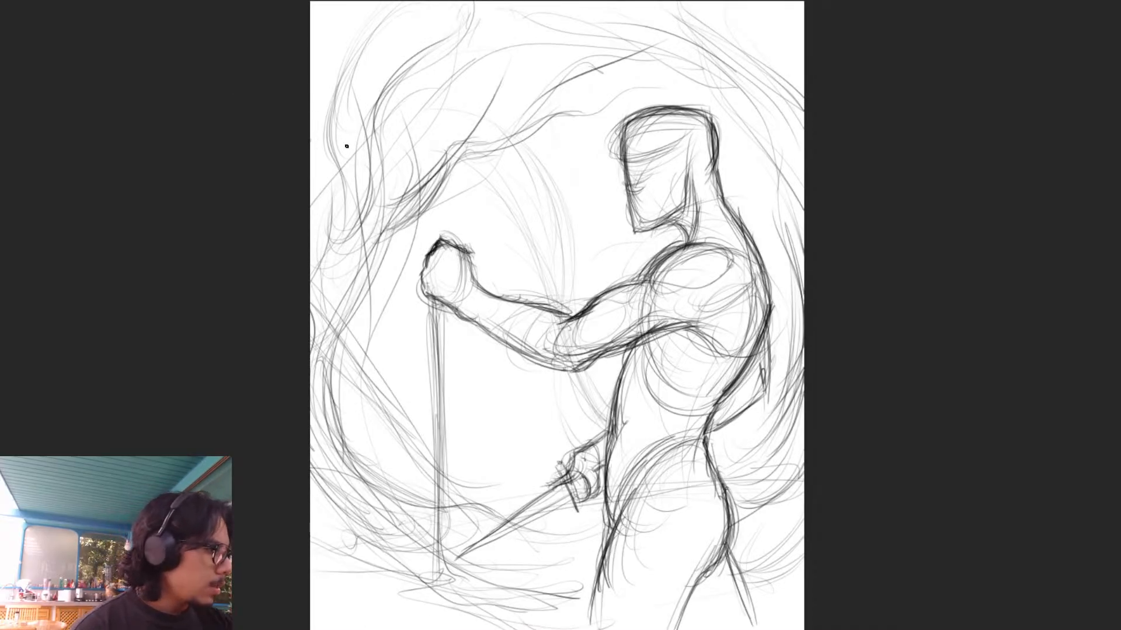
mouse_move(643, 159)
left_mouse_down()
mouse_move(710, 133)
mouse_move(660, 164)
mouse_move(712, 134)
left_mouse_up()
left_click_drag(616, 150, 706, 125)
left_click_drag(619, 146, 713, 130)
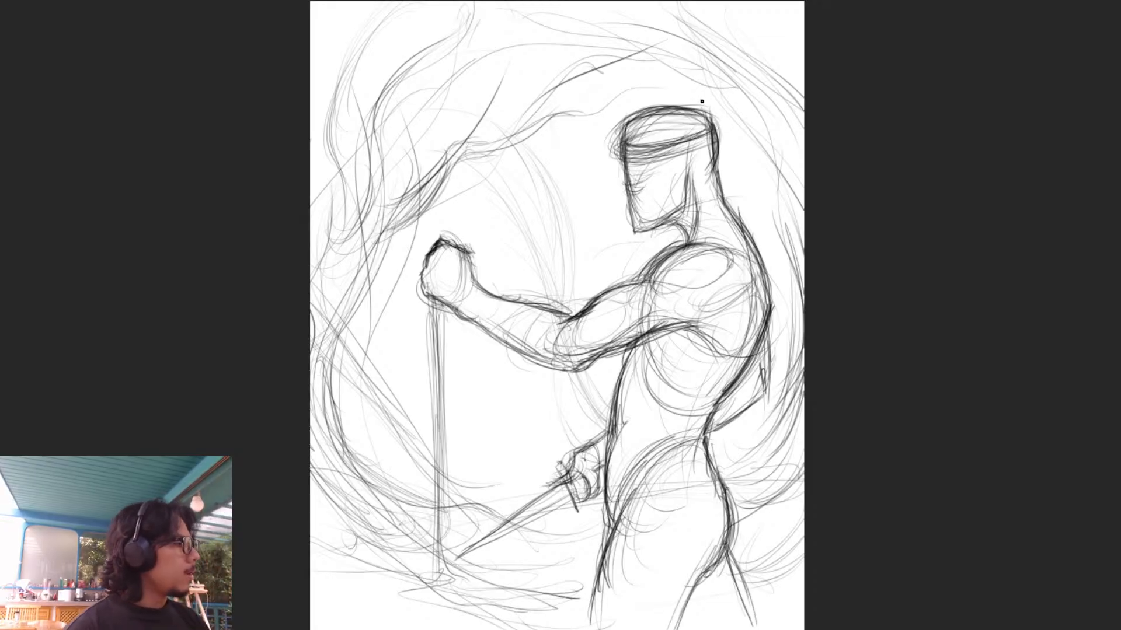
- Sketch a tall, slightly flared cylindrical headpiece rising from the forehead band, with vertical lines and an upper rim
mouse_move(610, 135)
left_mouse_down()
mouse_move(613, 75)
mouse_move(648, 77)
left_mouse_up()
left_click_drag(651, 140, 649, 76)
mouse_move(659, 143)
left_mouse_down()
mouse_move(662, 82)
mouse_move(676, 76)
left_mouse_up()
left_click_drag(686, 109, 687, 74)
left_click_drag(696, 133, 696, 78)
left_click_drag(708, 122, 709, 78)
left_click_drag(606, 90, 685, 85)
mouse_move(612, 76)
left_mouse_down()
mouse_move(712, 76)
mouse_move(702, 77)
left_mouse_up()
left_click_drag(712, 119, 712, 76)
mouse_move(609, 77)
left_mouse_down()
mouse_move(709, 71)
mouse_move(616, 70)
left_mouse_up()
mouse_move(615, 69)
left_mouse_down()
mouse_move(705, 58)
mouse_move(620, 69)
mouse_move(627, 135)
left_mouse_up()
mouse_move(680, 73)
left_mouse_down()
mouse_move(680, 135)
mouse_move(701, 128)
left_mouse_up()
mouse_move(712, 66)
left_mouse_down()
mouse_move(715, 116)
mouse_move(655, 77)
mouse_move(612, 77)
left_mouse_up()
left_click_drag(704, 65, 701, 118)
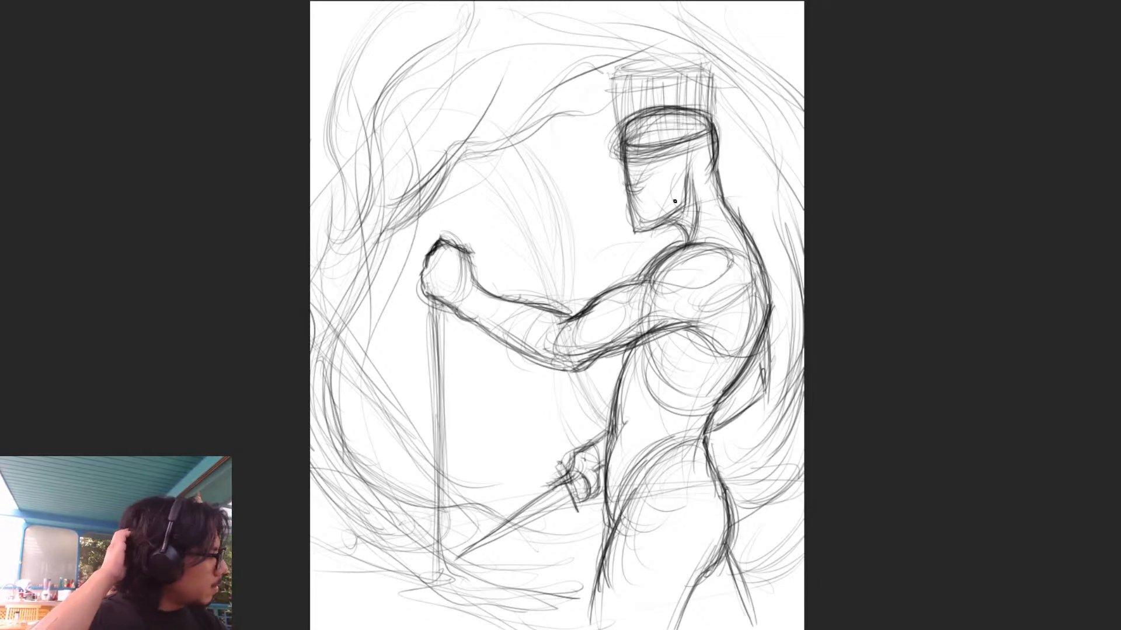
- Fill the headpiece with more vertical strokes running down to the forehead band
left_click_drag(619, 76, 623, 116)
left_click_drag(629, 76, 631, 149)
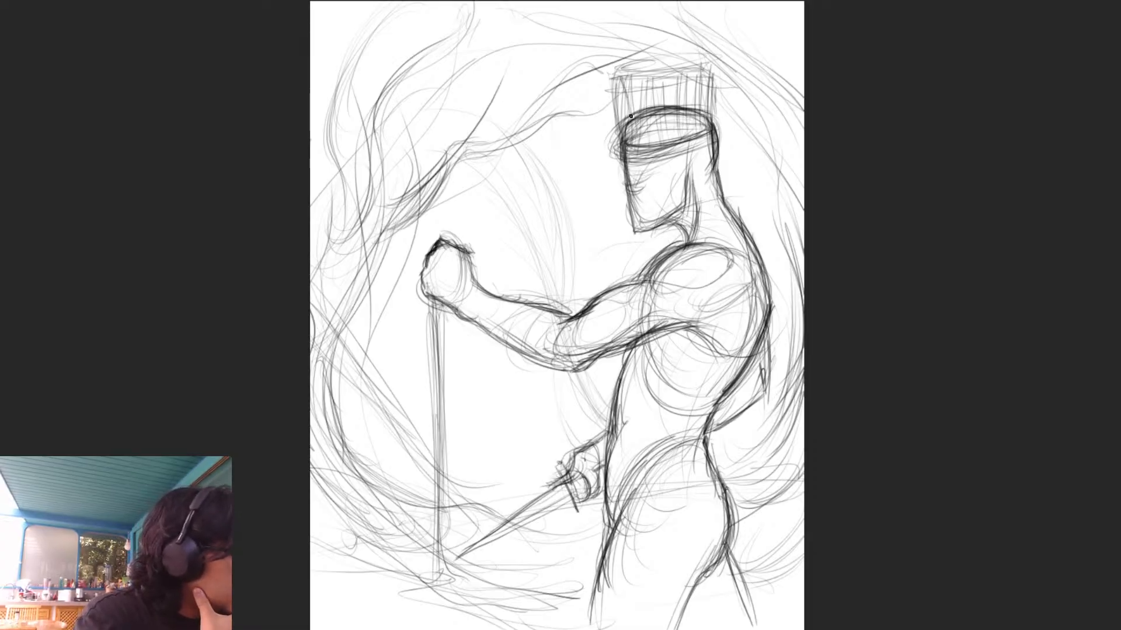
mouse_move(633, 91)
left_mouse_down()
mouse_move(630, 149)
mouse_move(644, 108)
mouse_move(647, 133)
left_mouse_up()
left_click_drag(661, 80, 653, 147)
mouse_move(674, 88)
left_mouse_down()
mouse_move(671, 147)
mouse_move(693, 133)
left_mouse_up()
mouse_move(700, 91)
left_mouse_down()
mouse_move(692, 133)
mouse_move(697, 120)
left_mouse_up()
left_click_drag(708, 86, 704, 126)
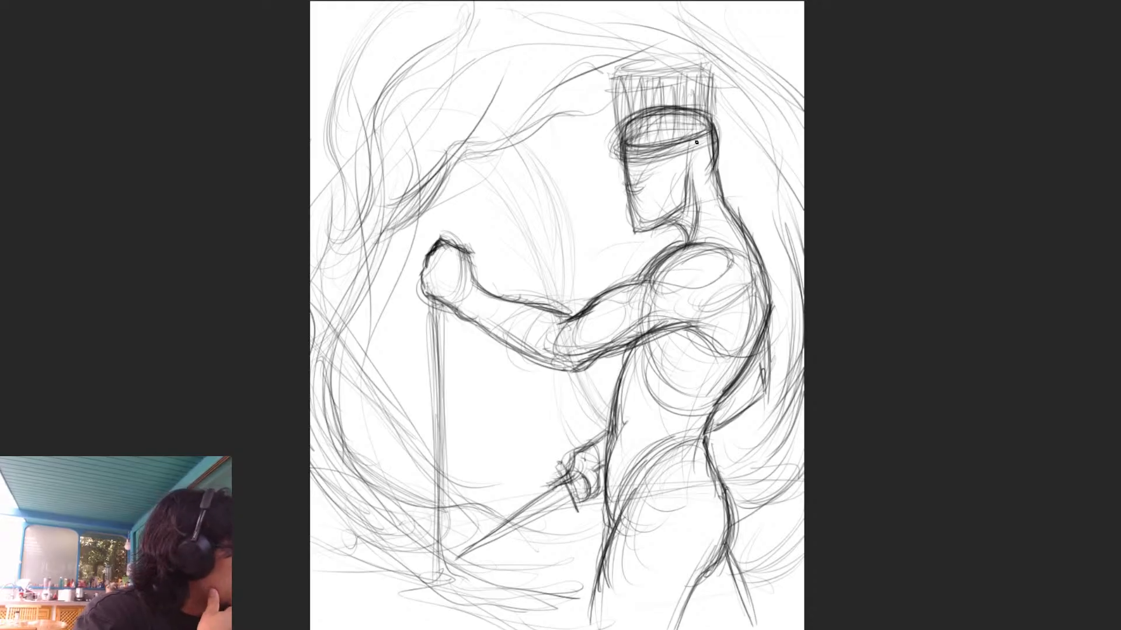
- Sketch loose looping curves around the headpiece, behind the head and in front of the face
mouse_move(637, 66)
left_mouse_down()
mouse_move(672, 44)
mouse_move(711, 63)
mouse_move(747, 196)
left_mouse_up()
mouse_move(713, 99)
left_mouse_down()
mouse_move(746, 214)
mouse_move(761, 159)
mouse_move(768, 206)
left_mouse_up()
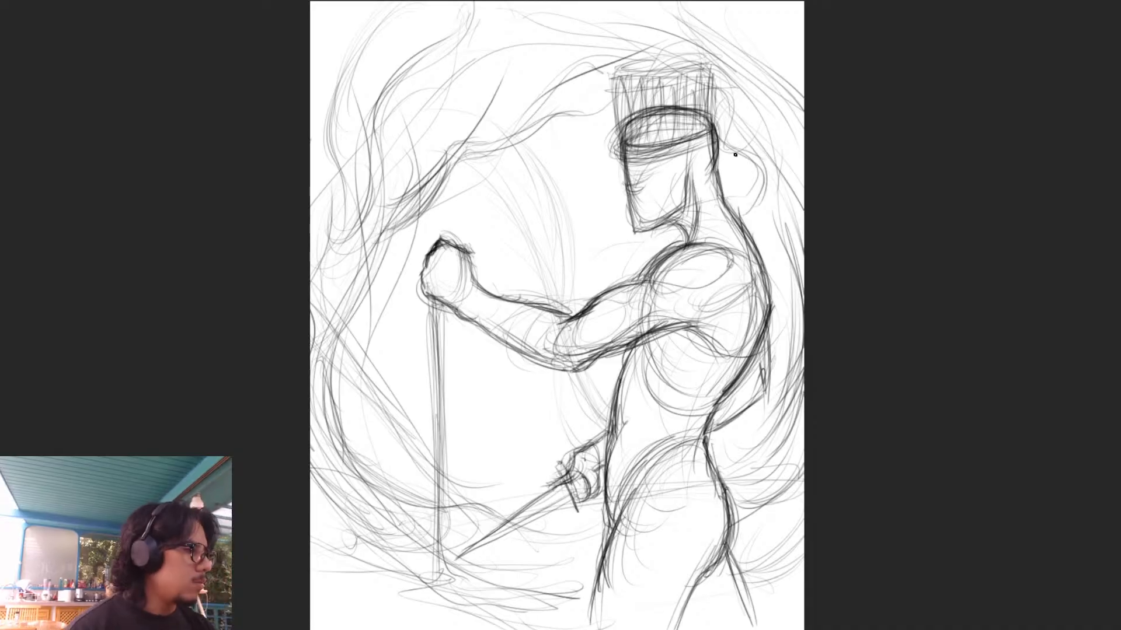
left_click_drag(658, 96, 598, 139)
left_click_drag(620, 88, 605, 152)
mouse_move(594, 109)
left_mouse_down()
mouse_move(601, 156)
mouse_move(580, 187)
mouse_move(585, 230)
left_mouse_up()
mouse_move(604, 178)
left_mouse_down()
mouse_move(583, 233)
mouse_move(613, 238)
left_mouse_up()
left_click_drag(617, 164, 585, 223)
- Add overlapping curls across the headpiece and down behind the head and neck towards the upper back
left_click_drag(671, 89, 645, 113)
mouse_move(680, 86)
left_mouse_down()
mouse_move(647, 114)
mouse_move(739, 108)
mouse_move(736, 125)
left_mouse_up()
left_click_drag(655, 130, 722, 105)
left_click_drag(665, 143, 749, 105)
left_click_drag(749, 133, 742, 174)
left_click_drag(689, 145, 712, 153)
mouse_move(723, 154)
left_mouse_down()
mouse_move(740, 203)
mouse_move(756, 194)
left_mouse_up()
left_click_drag(759, 204, 785, 260)
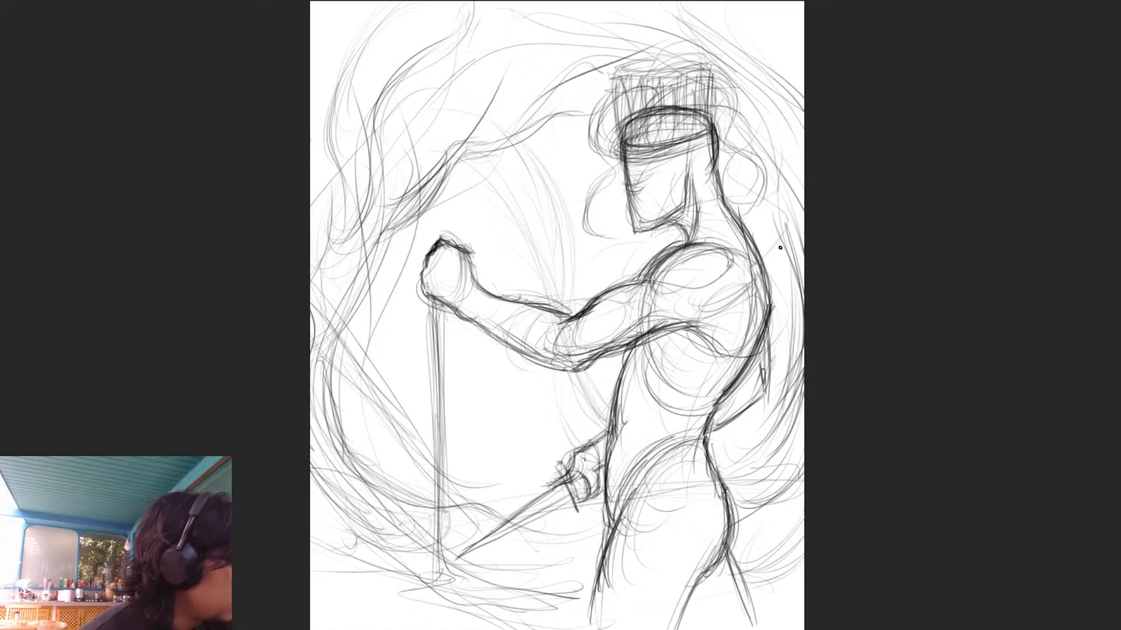
mouse_move(689, 140)
left_mouse_down()
mouse_move(762, 108)
mouse_move(759, 190)
mouse_move(779, 257)
left_mouse_up()
left_click_drag(752, 153, 724, 213)
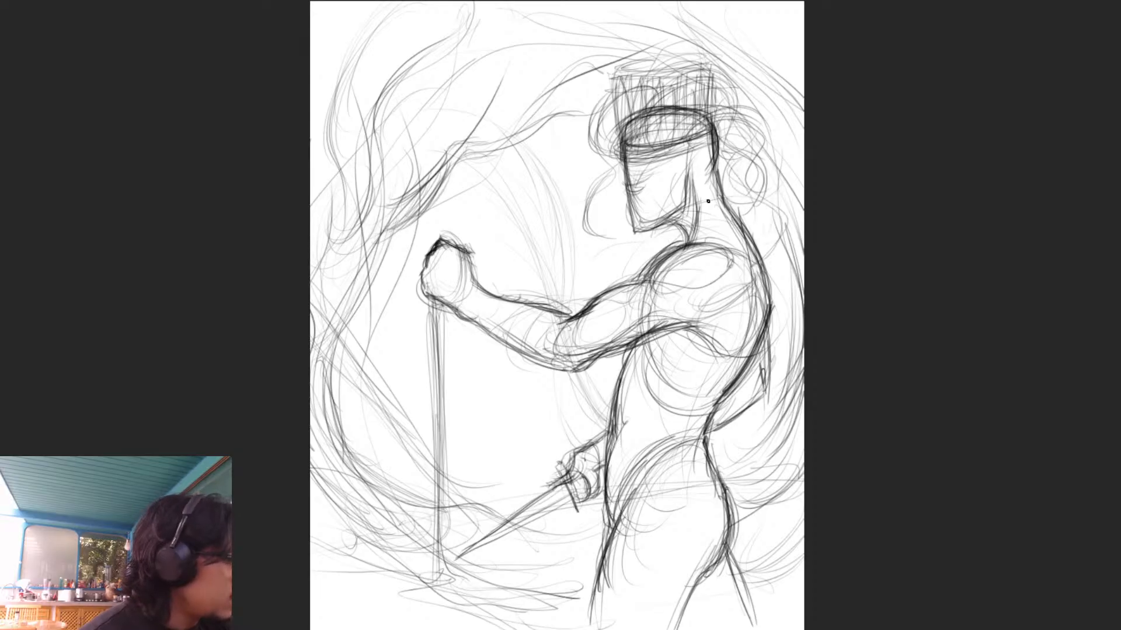
- Shade a band across the eyes and add more upright strokes and loose loops to the headpiece
mouse_move(633, 175)
left_mouse_down()
mouse_move(680, 168)
mouse_move(659, 186)
mouse_move(675, 164)
mouse_move(620, 170)
left_mouse_up()
mouse_move(709, 147)
left_mouse_down()
mouse_move(622, 168)
mouse_move(626, 193)
mouse_move(635, 182)
mouse_move(618, 205)
mouse_move(638, 189)
left_mouse_up()
left_click_drag(622, 78, 630, 144)
left_click_drag(659, 61, 656, 135)
left_click_drag(642, 75, 640, 139)
left_click_drag(647, 36, 637, 105)
left_click_drag(611, 47, 703, 119)
mouse_move(674, 81)
left_mouse_down()
mouse_move(706, 91)
mouse_move(728, 120)
left_mouse_up()
- Sketch a collar around the neck base with strokes fanning over the upper back, chest and shoulder
left_click_drag(713, 125, 769, 255)
left_click_drag(695, 216, 649, 269)
left_click_drag(728, 209, 659, 253)
mouse_move(722, 209)
left_mouse_down()
mouse_move(654, 237)
mouse_move(726, 201)
left_mouse_up()
mouse_move(667, 239)
left_mouse_down()
mouse_move(724, 209)
mouse_move(756, 274)
left_mouse_up()
left_click_drag(732, 217, 708, 281)
left_click_drag(719, 219, 699, 279)
mouse_move(689, 246)
left_mouse_down()
mouse_move(678, 272)
mouse_move(736, 232)
left_mouse_up()
mouse_move(695, 220)
left_mouse_down()
mouse_move(762, 260)
mouse_move(762, 279)
left_mouse_up()
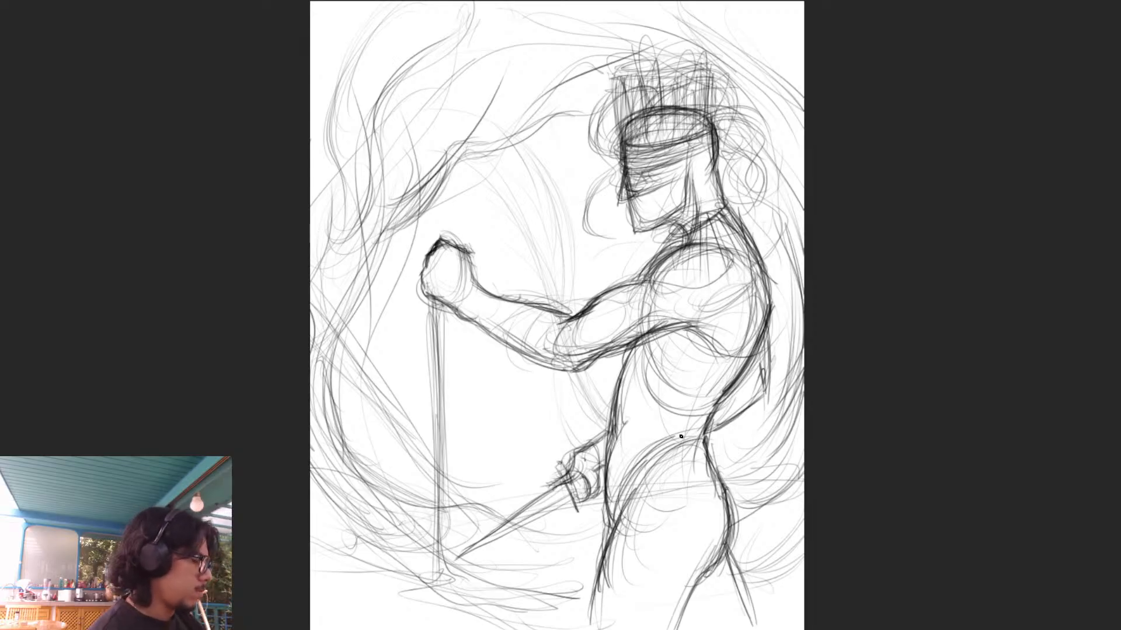
left_click_drag(670, 248, 638, 289)
left_click_drag(668, 256, 651, 269)
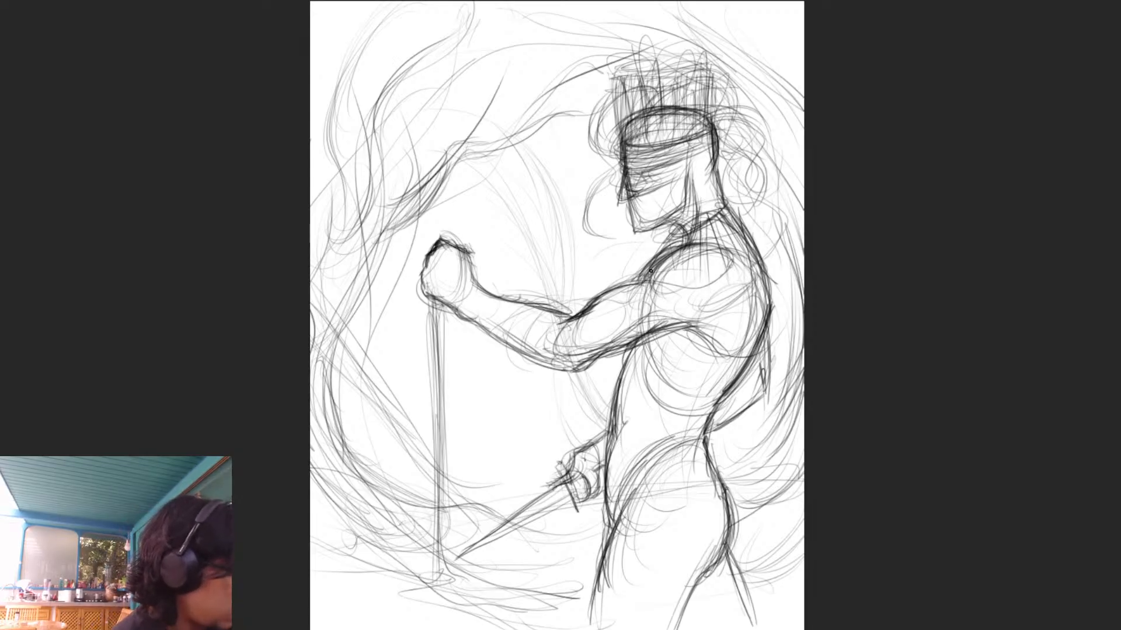
- Draw a bracer on the extended forearm with curved bands from the wrist to just before the elbow
mouse_move(563, 312)
left_mouse_down()
mouse_move(537, 366)
mouse_move(485, 294)
left_mouse_up()
mouse_move(493, 333)
left_mouse_down()
mouse_move(481, 297)
mouse_move(467, 321)
left_mouse_up()
mouse_move(490, 283)
left_mouse_down()
mouse_move(470, 319)
mouse_move(503, 311)
mouse_move(480, 328)
mouse_move(496, 349)
left_mouse_up()
left_click_drag(559, 310, 538, 356)
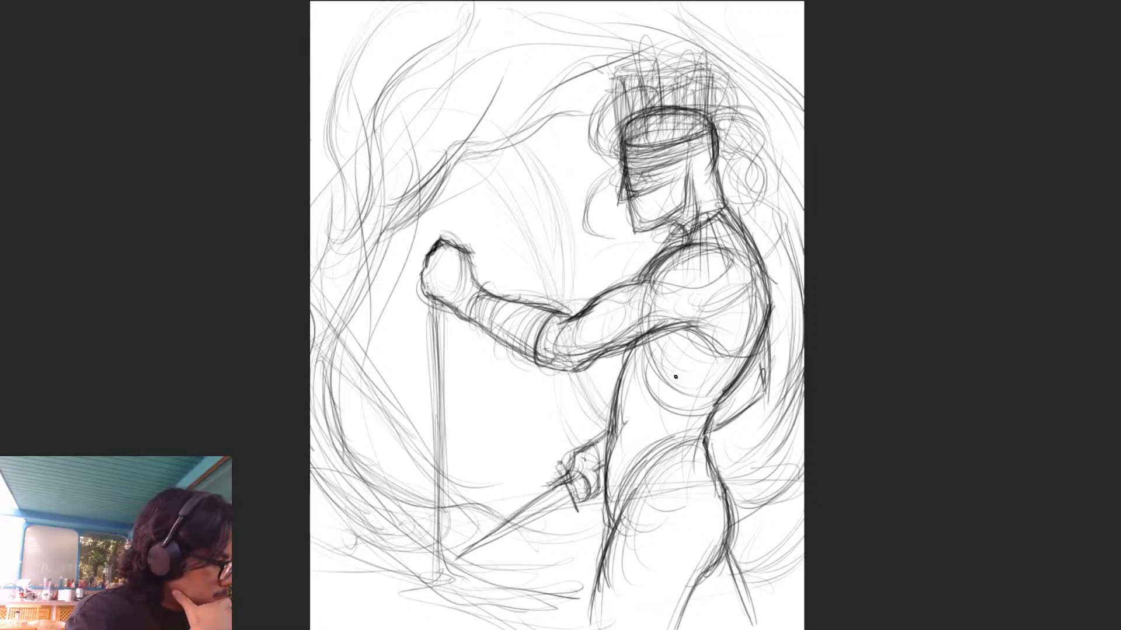
- Sketch loose strokes over the shoulder, chest and ribcage to suggest clothing on the upper torso
mouse_move(635, 275)
left_mouse_down()
mouse_move(747, 288)
mouse_move(748, 303)
left_mouse_up()
mouse_move(686, 247)
left_mouse_down()
mouse_move(748, 328)
mouse_move(712, 418)
left_mouse_up()
left_click_drag(632, 348, 724, 381)
left_click_drag(640, 393, 755, 367)
left_click_drag(658, 255, 632, 279)
- Hatch short downward strokes along the chest, ribcage and back edge as the hem of the upper garment
left_click_drag(616, 355, 601, 387)
mouse_move(622, 348)
left_mouse_down()
mouse_move(609, 380)
mouse_move(618, 382)
left_mouse_up()
left_click_drag(653, 339, 638, 401)
mouse_move(657, 241)
left_mouse_down()
mouse_move(623, 266)
mouse_move(605, 303)
left_mouse_up()
left_click_drag(598, 360, 580, 411)
left_click_drag(616, 352, 604, 410)
left_click_drag(639, 349, 623, 414)
mouse_move(662, 342)
left_mouse_down()
mouse_move(644, 422)
mouse_move(658, 417)
left_mouse_up()
left_click_drag(675, 358, 671, 416)
mouse_move(701, 370)
left_mouse_down()
mouse_move(694, 412)
mouse_move(712, 414)
left_mouse_up()
mouse_move(748, 330)
left_mouse_down()
mouse_move(731, 413)
mouse_move(738, 391)
left_mouse_up()
mouse_move(762, 282)
left_mouse_down()
mouse_move(749, 354)
mouse_move(748, 319)
left_mouse_up()
mouse_move(765, 272)
left_mouse_down()
mouse_move(749, 350)
mouse_move(747, 334)
left_mouse_up()
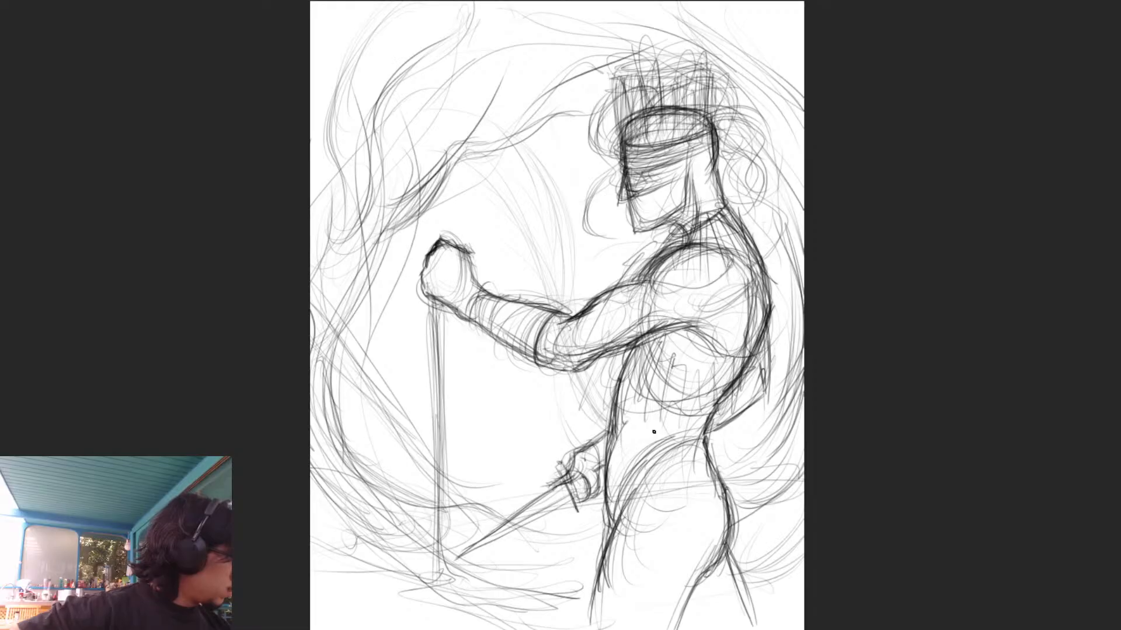
- Reinforce the front contour of the torso from below the chest down to the waist
left_click_drag(612, 435, 606, 469)
left_click_drag(627, 367, 619, 381)
left_click_drag(619, 390, 605, 432)
left_click_drag(631, 351, 609, 425)
left_click_drag(630, 348, 617, 419)
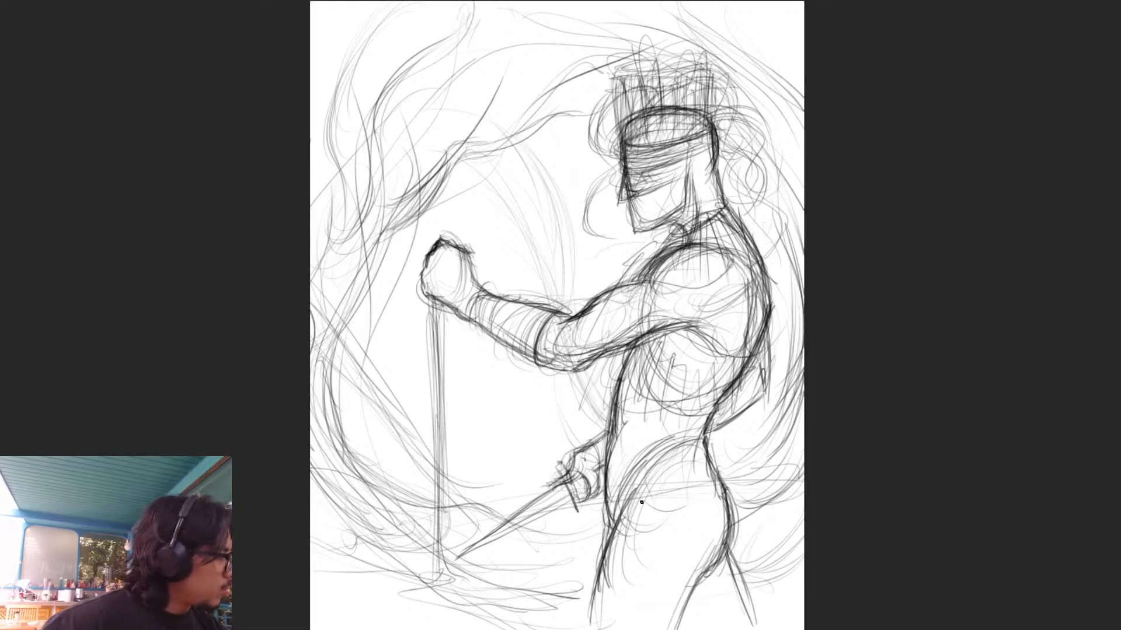
- Sketch a waist cloth wrapping from the hip around the front, with a piece hanging over the front thigh
mouse_move(612, 486)
left_mouse_down()
mouse_move(726, 441)
mouse_move(722, 469)
mouse_move(619, 528)
left_mouse_up()
left_click_drag(719, 468, 619, 538)
mouse_move(687, 463)
left_mouse_down()
mouse_move(636, 535)
mouse_move(604, 535)
left_mouse_up()
left_click_drag(721, 454, 642, 529)
mouse_move(692, 464)
left_mouse_down()
mouse_move(640, 522)
mouse_move(636, 559)
left_mouse_up()
mouse_move(616, 521)
left_mouse_down()
mouse_move(593, 528)
mouse_move(572, 573)
mouse_move(583, 602)
left_mouse_up()
left_click_drag(646, 532, 675, 480)
- Add folds over the thigh and a cloth flap hanging behind the hip
mouse_move(670, 482)
left_mouse_down()
mouse_move(693, 561)
mouse_move(708, 544)
left_mouse_up()
left_click_drag(711, 473, 738, 559)
left_click_drag(730, 488, 763, 561)
left_click_drag(718, 461, 767, 551)
left_click_drag(715, 470, 772, 567)
left_click_drag(712, 451, 759, 569)
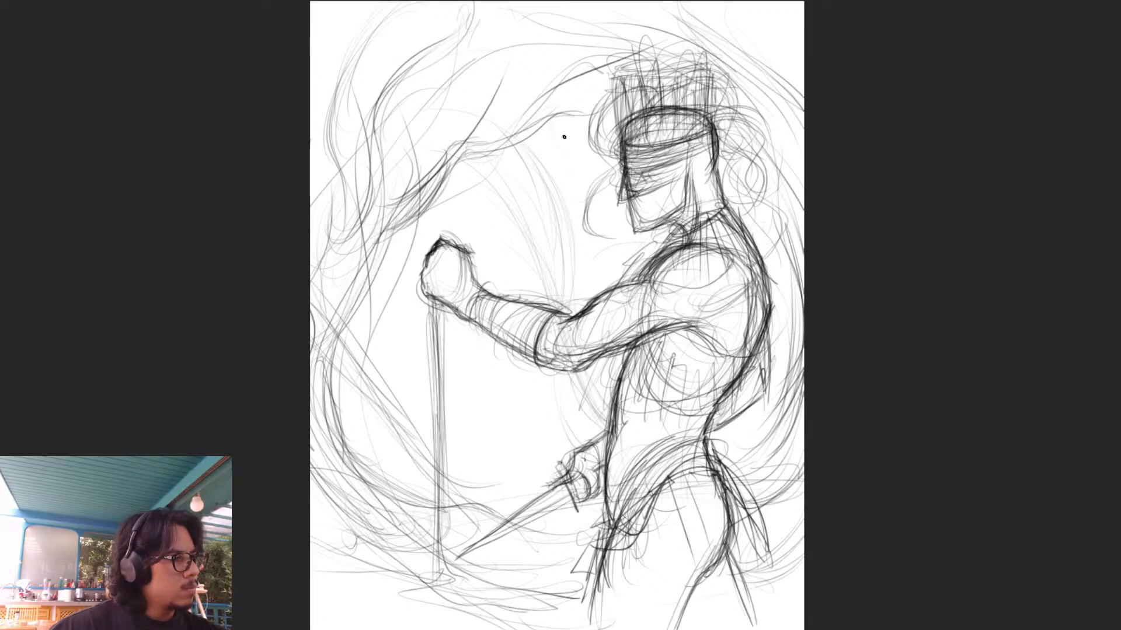
- Sketch flowing, smoke-like curves above and below the extended forearm, between the shaft and the torso
mouse_move(578, 161)
left_mouse_down()
mouse_move(569, 283)
mouse_move(581, 305)
left_mouse_up()
left_click_drag(547, 138, 577, 296)
left_click_drag(564, 205, 570, 304)
left_click_drag(576, 233, 566, 314)
mouse_move(524, 367)
left_mouse_down()
mouse_move(439, 469)
mouse_move(460, 444)
left_mouse_up()
mouse_move(497, 102)
left_mouse_down()
mouse_move(534, 212)
mouse_move(546, 335)
left_mouse_up()
mouse_move(556, 376)
left_mouse_down()
mouse_move(528, 445)
mouse_move(575, 456)
left_mouse_up()
mouse_move(513, 446)
left_mouse_down()
mouse_move(523, 413)
mouse_move(496, 85)
mouse_move(531, 490)
left_mouse_up()
left_click_drag(498, 115, 454, 479)
left_click_drag(506, 111, 524, 488)
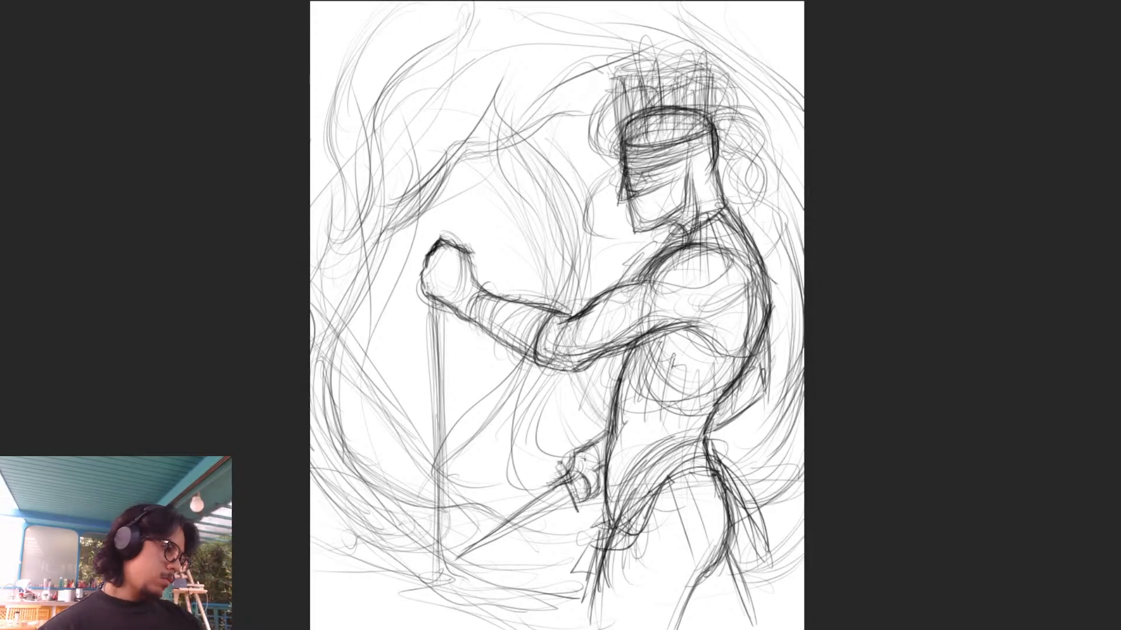
- Check the composition at a small size and fade the rough sketch to 40% opacity
scroll(557, 321, "down", 10)
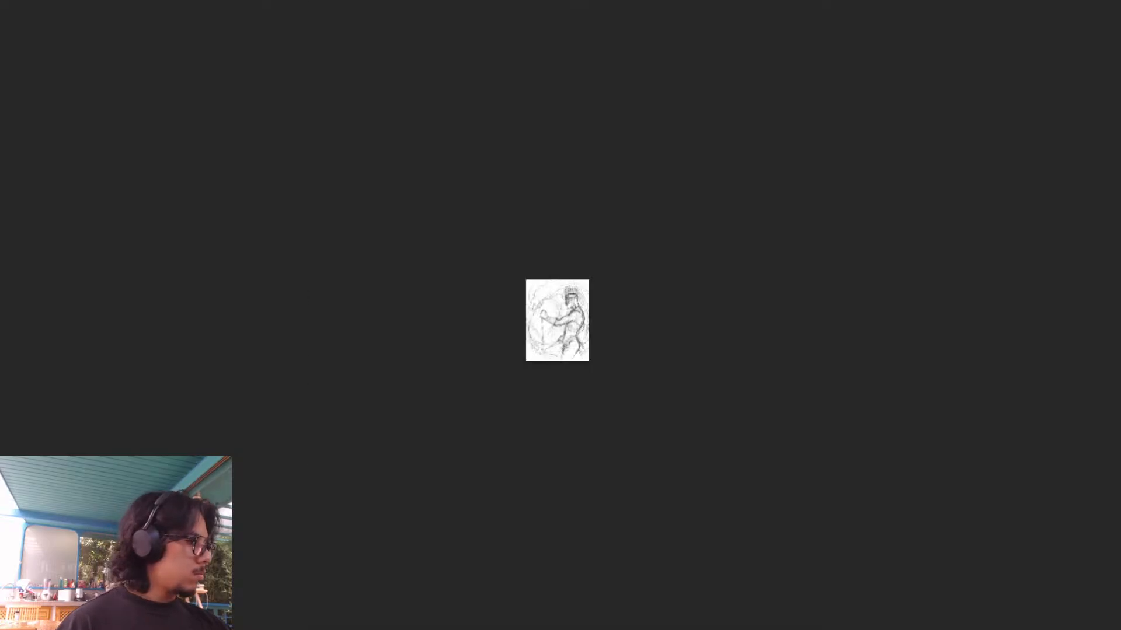
scroll(557, 320, "up", 10)
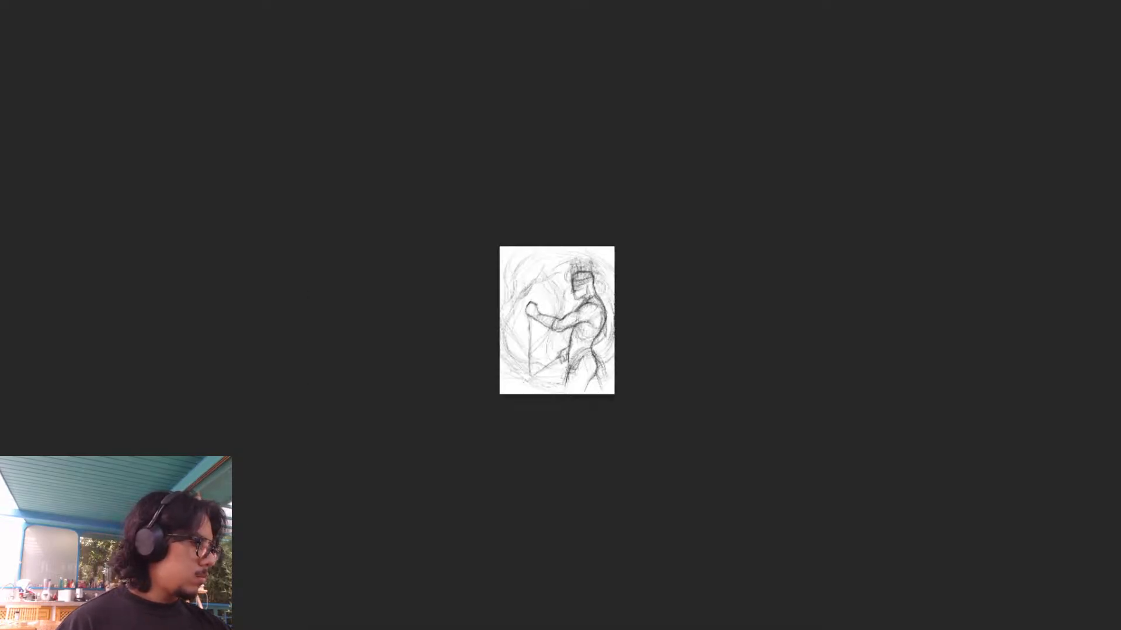
scroll(557, 320, "down", 1)
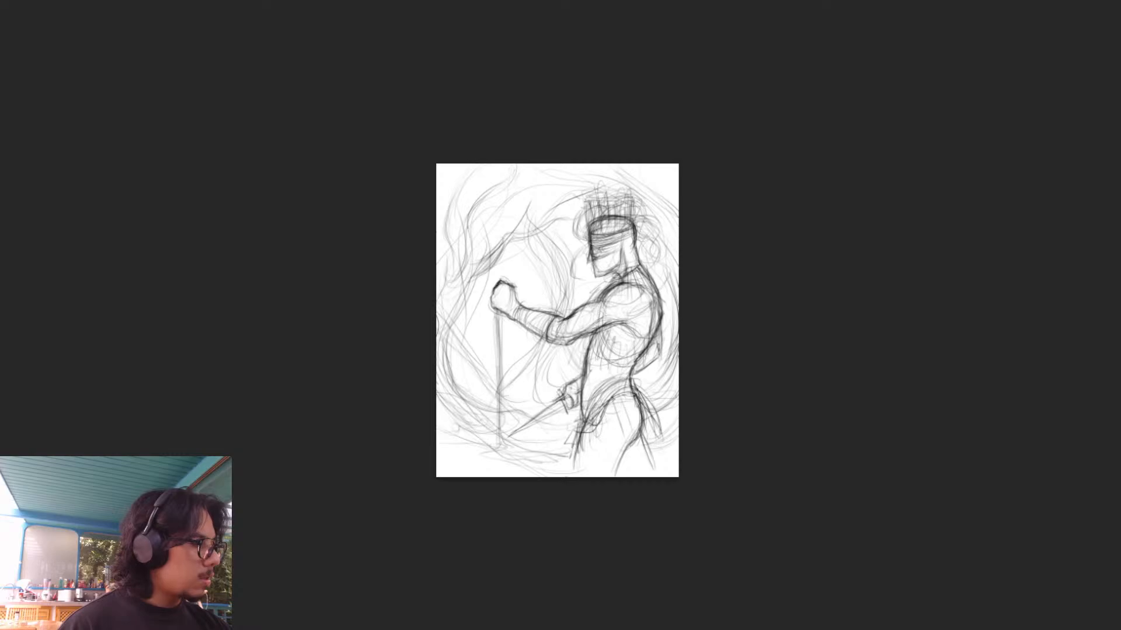
scroll(557, 320, "up", 3)
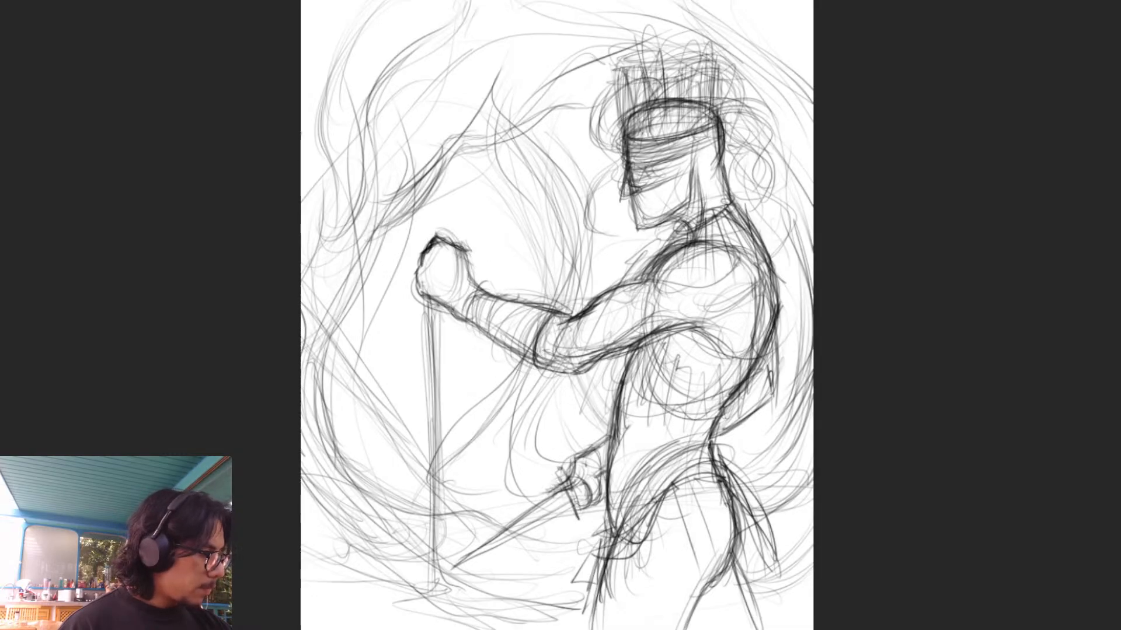
scroll(556, 320, "down", 2)
scroll(556, 321, "up", 1)
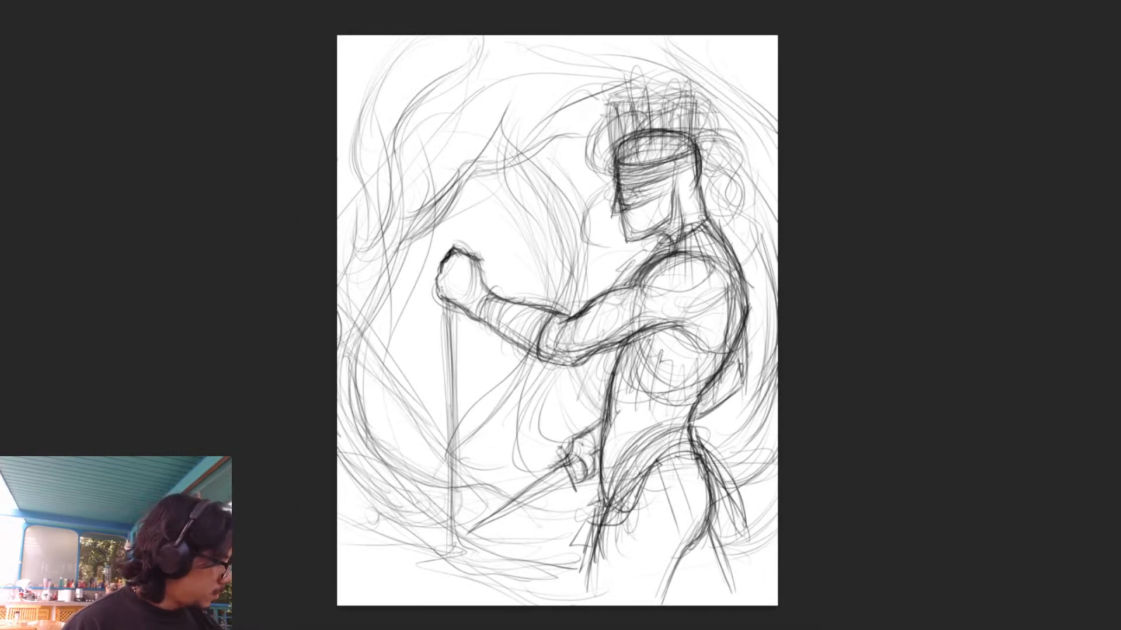
key("ctrl+z")
key("ctrl+shift+z")
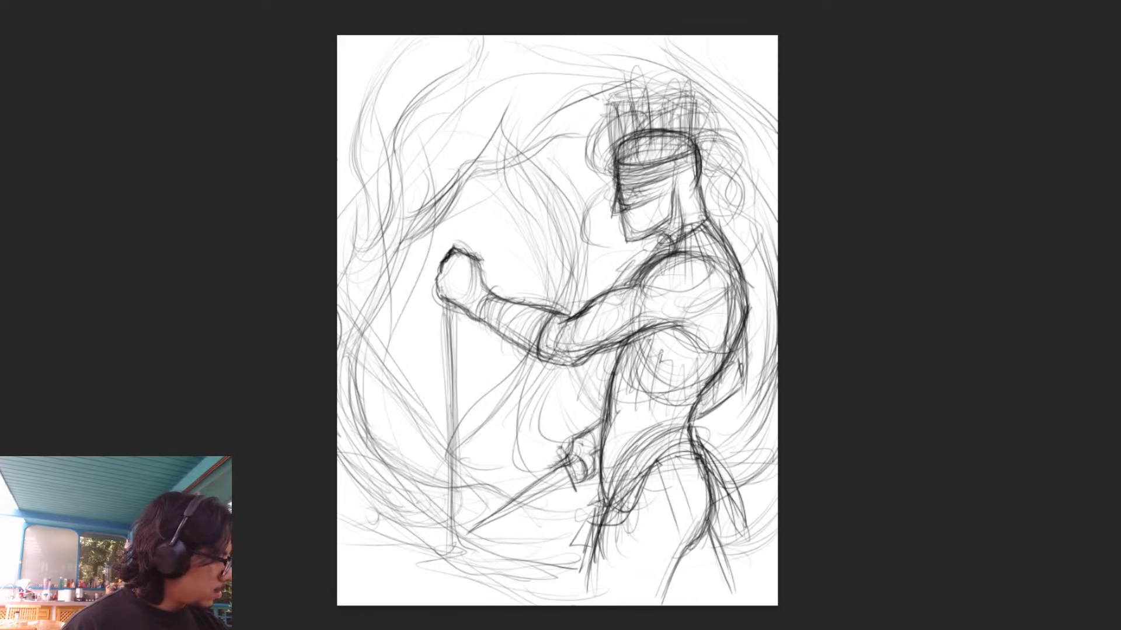
key("5")
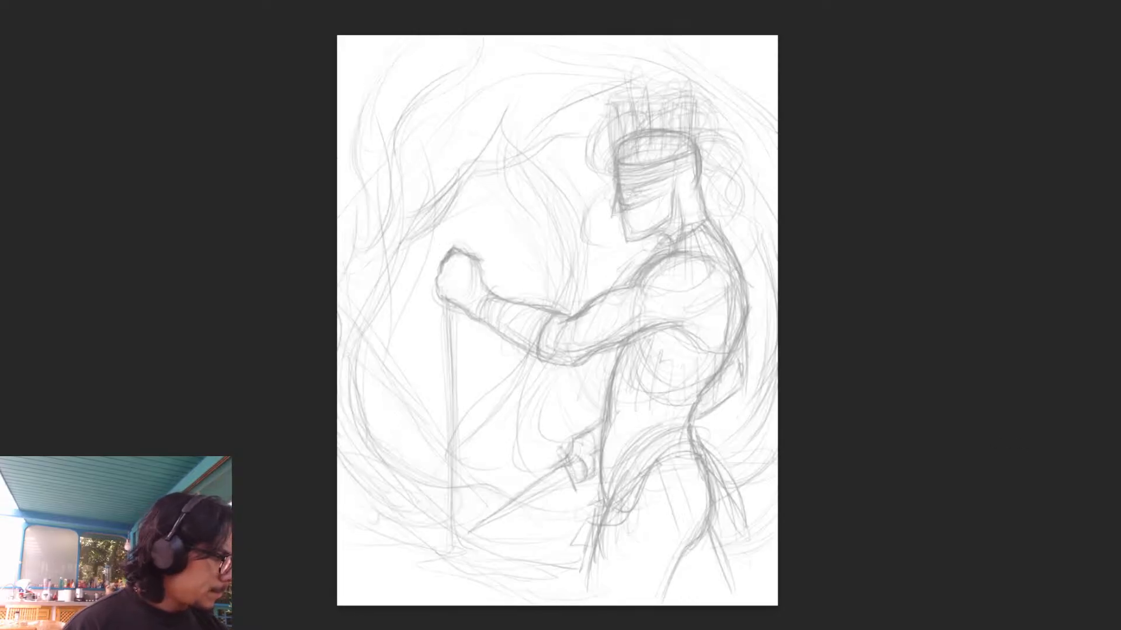
key("4")
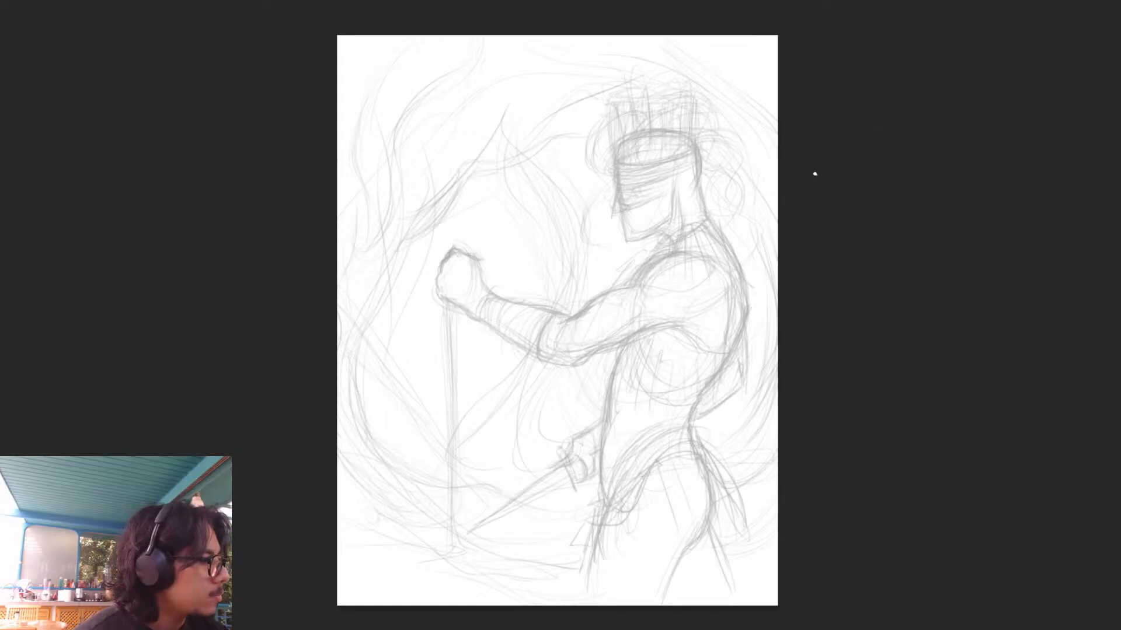
left_click_drag(778, 328, 587, 535)
mouse_move(692, 402)
left_mouse_down()
mouse_move(548, 565)
mouse_move(713, 391)
mouse_move(555, 541)
left_mouse_up()
mouse_move(604, 511)
left_mouse_down()
mouse_move(692, 420)
mouse_move(810, 358)
left_mouse_up()
mouse_move(777, 395)
left_mouse_down()
mouse_move(551, 574)
mouse_move(816, 352)
left_mouse_up()
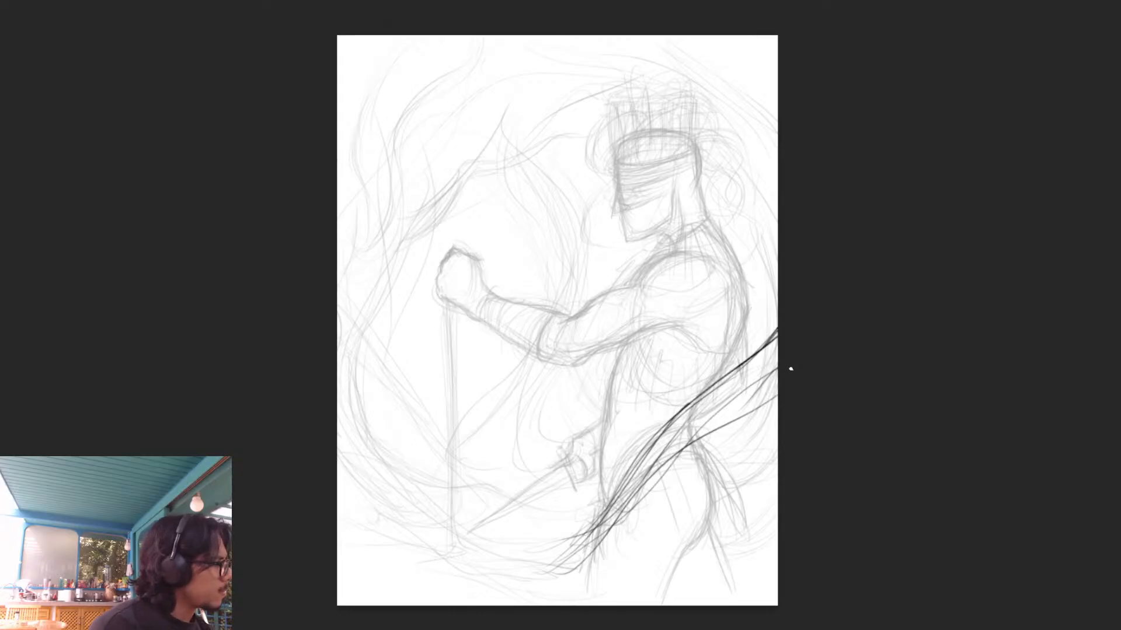
key("ctrl+z")
key("ctrl+z")
key("ctrl+z")
key("ctrl+z")
key("ctrl+z")
key("ctrl+z")
key("ctrl+z")
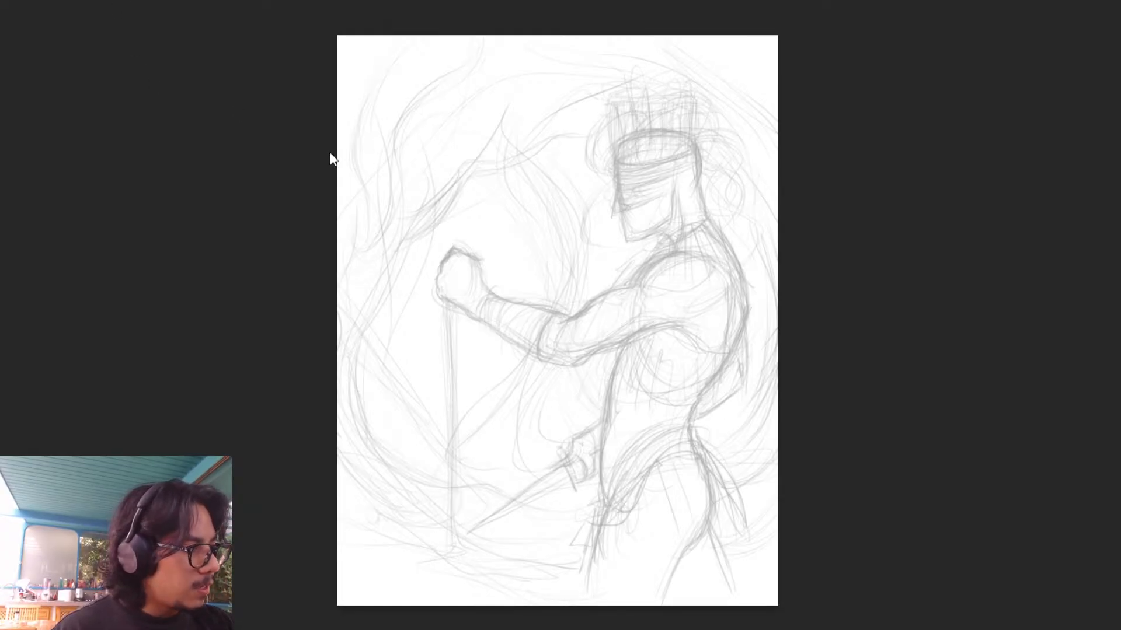
- Mirror the canvas and try two dark sweeping curves from behind the hips across the legs to the lower edge
key("m")
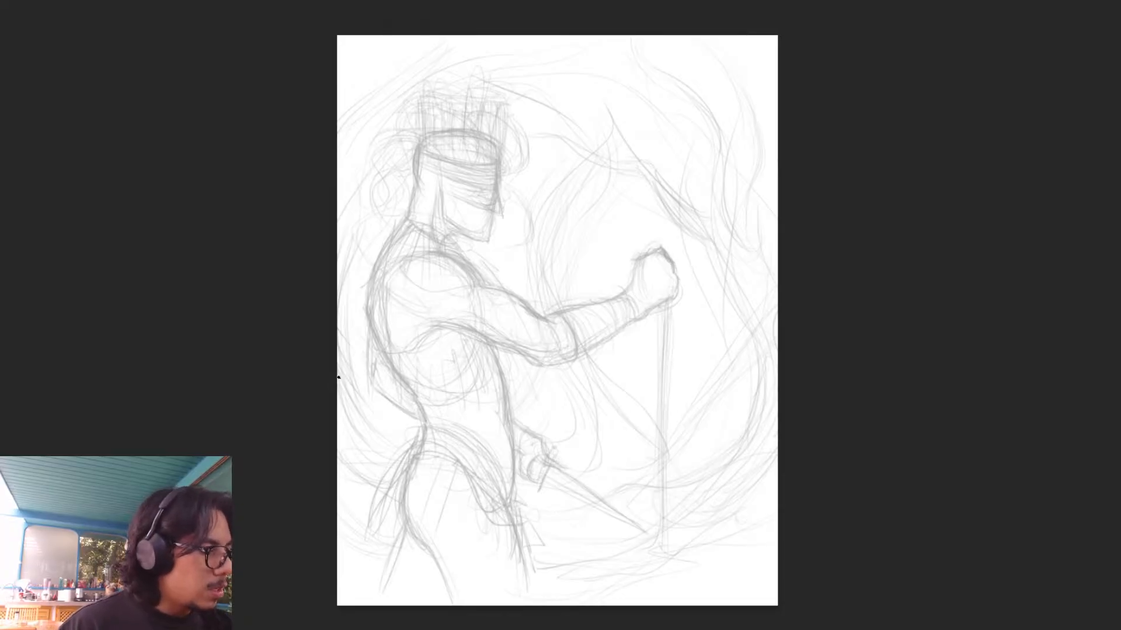
mouse_move(327, 371)
left_mouse_down()
mouse_move(350, 401)
mouse_move(341, 362)
mouse_move(350, 396)
mouse_move(426, 446)
left_mouse_up()
mouse_move(364, 406)
left_mouse_down()
mouse_move(438, 448)
mouse_move(575, 607)
left_mouse_up()
left_click_drag(470, 467, 572, 587)
left_click_drag(356, 397, 464, 458)
mouse_move(337, 426)
left_mouse_down()
mouse_move(379, 470)
mouse_move(414, 478)
left_mouse_up()
mouse_move(337, 455)
left_mouse_down()
mouse_move(514, 560)
mouse_move(537, 606)
mouse_move(378, 473)
left_mouse_up()
mouse_move(405, 427)
left_mouse_down()
mouse_move(359, 372)
mouse_move(435, 450)
left_mouse_up()
mouse_move(341, 372)
left_mouse_down()
mouse_move(422, 439)
mouse_move(566, 605)
left_mouse_up()
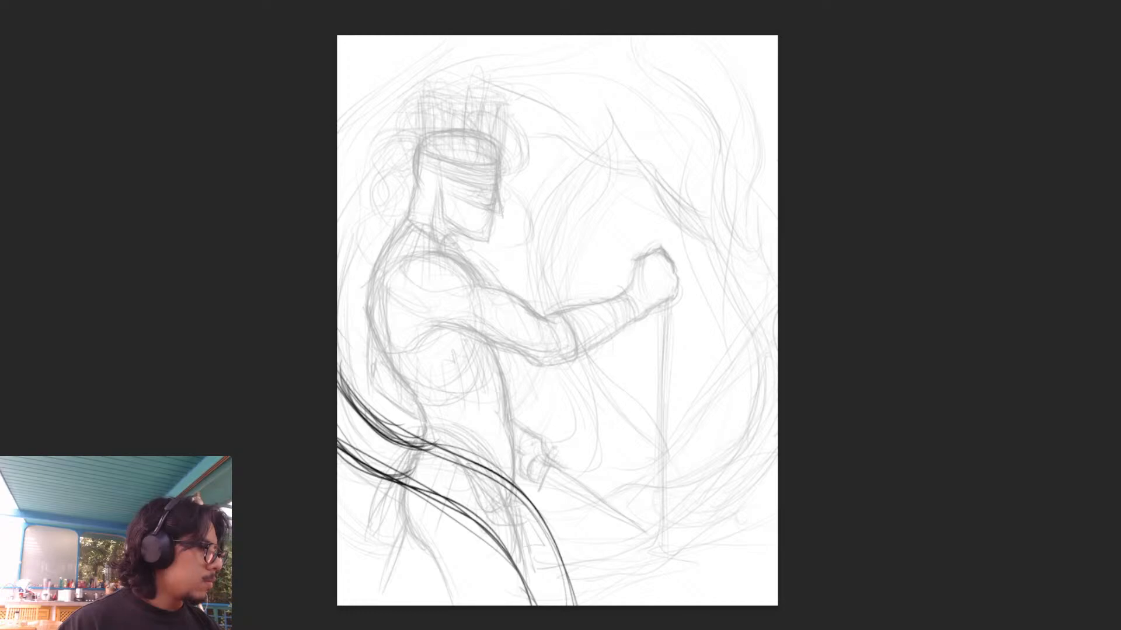
- Try sweeping curves across the upper corner ahead of the figure, flip the canvas back and reinforce both framing shapes
mouse_move(541, 35)
left_mouse_down()
mouse_move(778, 240)
mouse_move(530, 35)
mouse_move(778, 203)
left_mouse_up()
left_click_drag(592, 35, 778, 202)
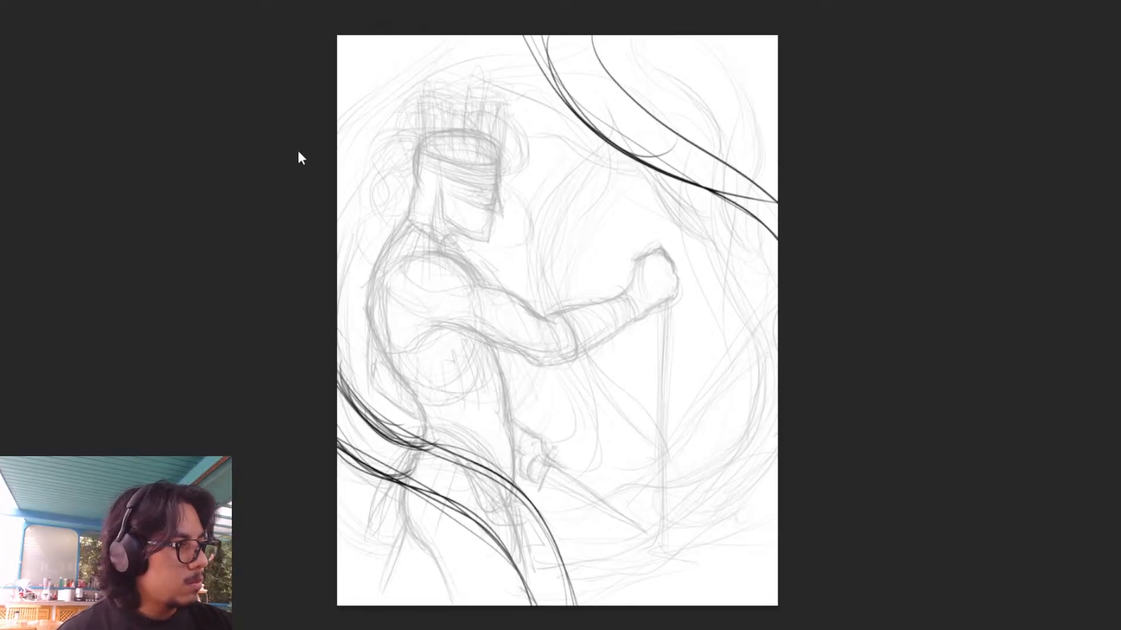
key("m")
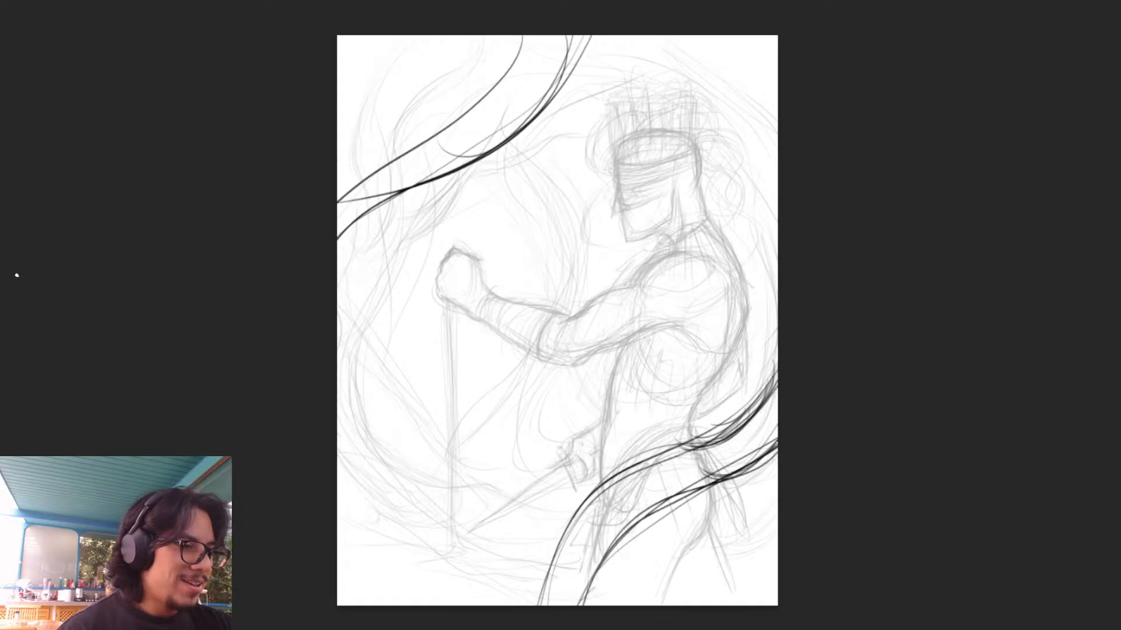
left_click_drag(511, 58, 346, 221)
mouse_move(346, 222)
left_mouse_down()
mouse_move(475, 99)
mouse_move(405, 189)
left_mouse_up()
mouse_move(587, 32)
left_mouse_down()
mouse_move(508, 155)
mouse_move(428, 165)
left_mouse_up()
mouse_move(758, 408)
left_mouse_down()
mouse_move(830, 366)
mouse_move(713, 503)
mouse_move(813, 366)
mouse_move(593, 570)
mouse_move(618, 482)
mouse_move(560, 595)
mouse_move(680, 505)
mouse_move(680, 430)
mouse_move(720, 423)
mouse_move(592, 559)
left_mouse_up()
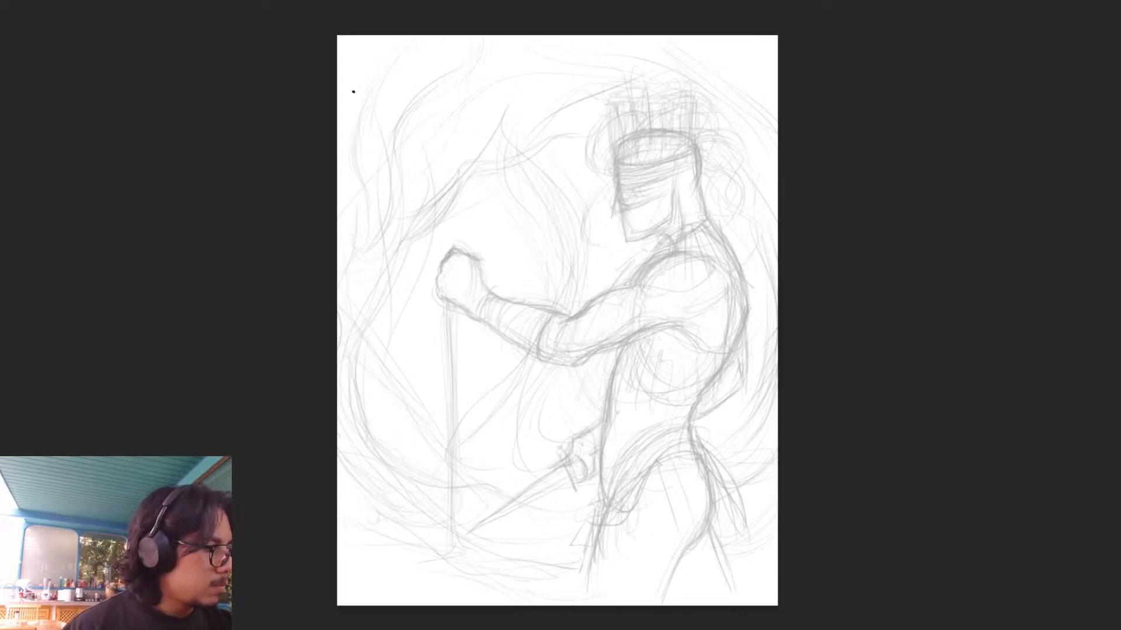
mouse_move(339, 66)
left_mouse_down()
mouse_move(483, 208)
mouse_move(516, 259)
left_mouse_up()
mouse_move(345, 42)
left_mouse_down()
mouse_move(518, 261)
mouse_move(374, 62)
mouse_move(596, 207)
left_mouse_up()
left_click_drag(396, 37, 567, 186)
left_click_drag(340, 82, 402, 289)
left_click_drag(337, 141, 460, 409)
key("ctrl+z")
key("ctrl+z")
key("ctrl+z")
key("ctrl+z")
key("ctrl+z")
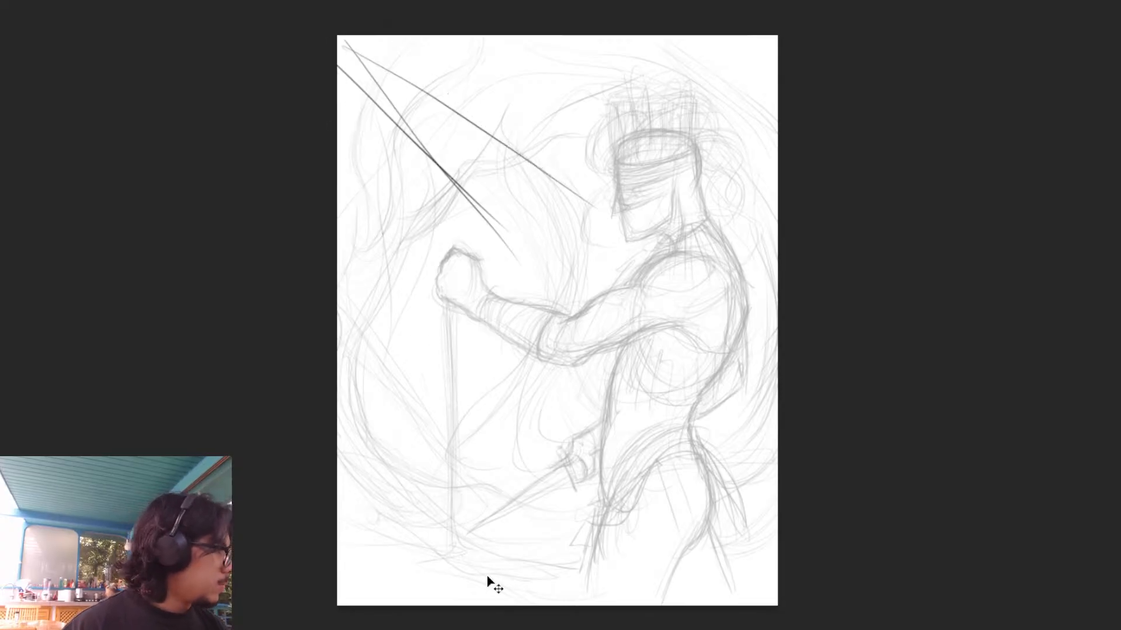
key("ctrl+z")
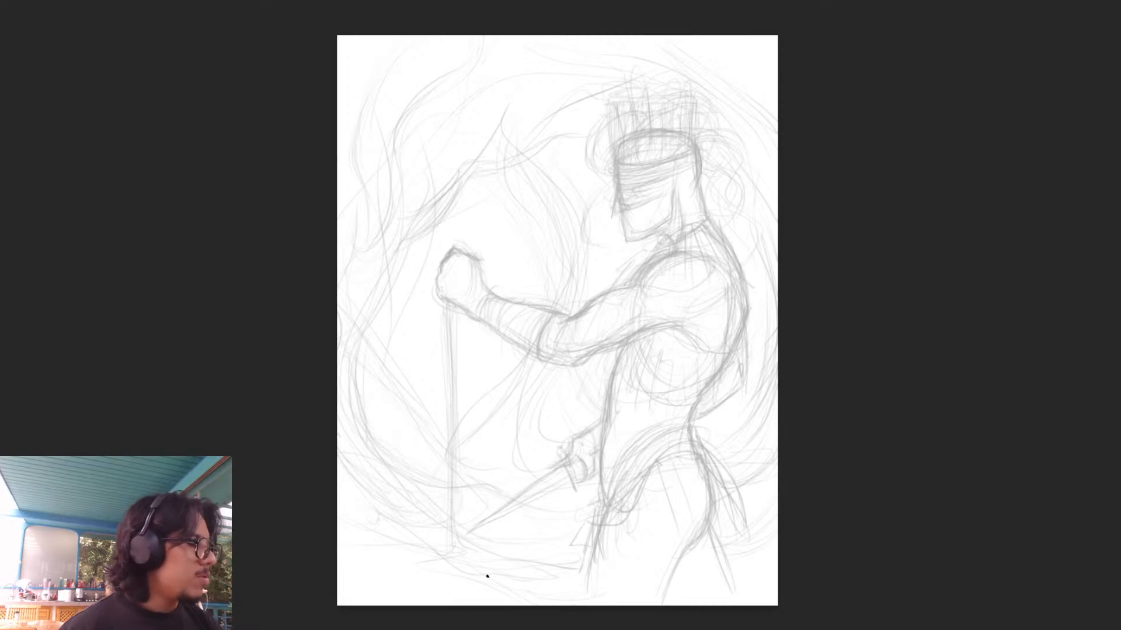
- Draw a dark wavy framing line across the upper-left corner of the canvas, with a branch towards the headpiece
left_click_drag(502, 39, 474, 86)
mouse_move(504, 38)
left_mouse_down()
mouse_move(453, 107)
mouse_move(409, 122)
mouse_move(378, 154)
left_mouse_up()
left_click_drag(423, 121, 369, 188)
mouse_move(406, 124)
left_mouse_down()
mouse_move(336, 259)
mouse_move(384, 143)
left_mouse_up()
left_click_drag(504, 36, 430, 118)
mouse_move(495, 74)
left_mouse_down()
mouse_move(393, 138)
mouse_move(580, 90)
mouse_move(523, 100)
left_mouse_up()
left_click_drag(455, 128, 357, 266)
- Try a dark sweeping curve from behind the lower back across the thigh to the canvas's lower edge
mouse_move(782, 368)
left_mouse_down()
mouse_move(673, 504)
mouse_move(660, 557)
left_mouse_up()
left_click_drag(684, 500, 636, 594)
mouse_move(671, 520)
left_mouse_down()
mouse_move(648, 572)
mouse_move(613, 601)
left_mouse_up()
left_click_drag(747, 454, 661, 540)
left_click_drag(776, 394, 678, 485)
left_click_drag(750, 417, 638, 580)
left_click_drag(773, 397, 703, 461)
left_click_drag(750, 415, 601, 604)
left_click_drag(775, 450, 762, 481)
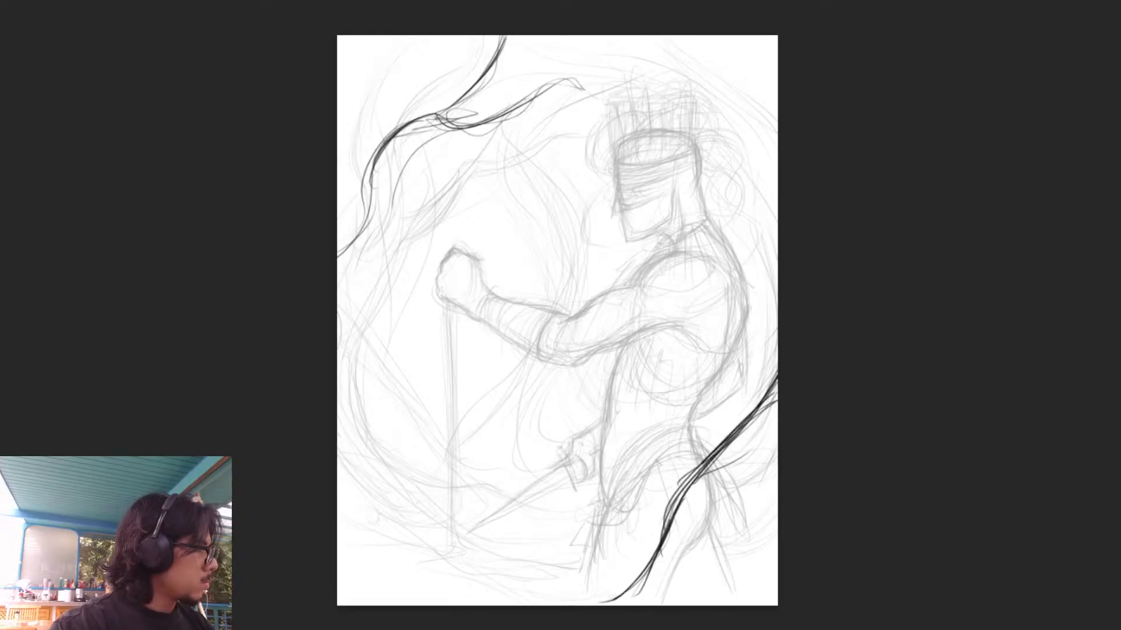
key("ctrl+z")
key("ctrl+z")
key("ctrl+z")
key("ctrl+z")
key("ctrl+z")
key("ctrl+z")
key("ctrl+z")
key("ctrl+z")
key("ctrl+z")
key("ctrl+z")
key("ctrl+z")
key("ctrl+z")
key("ctrl+z")
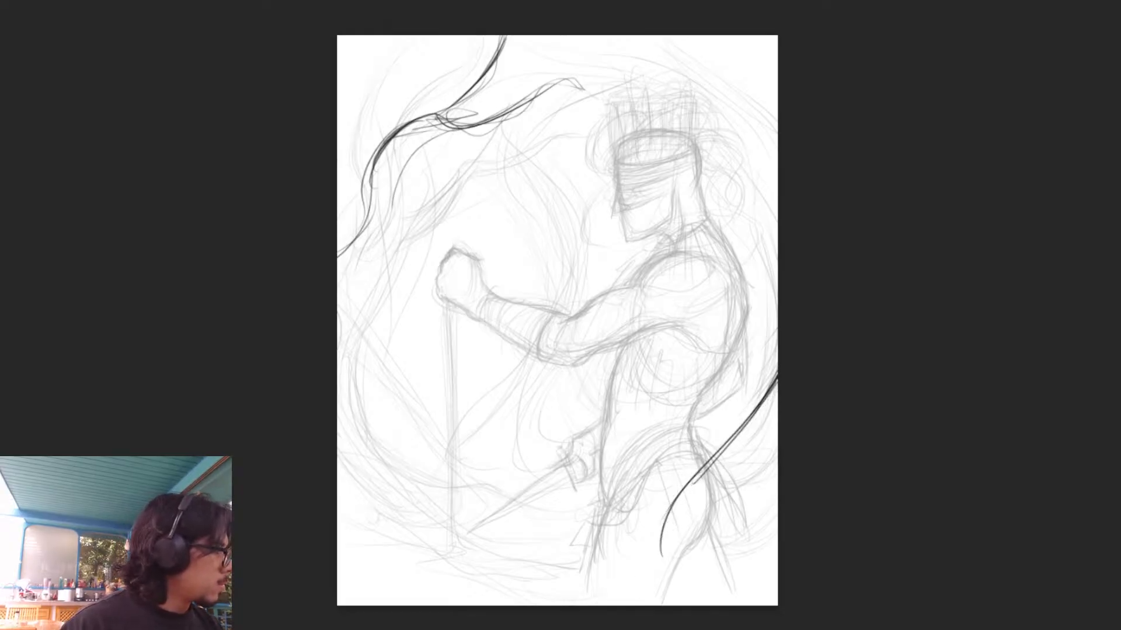
left_click_drag(778, 455, 705, 543)
left_click_drag(775, 474, 683, 557)
key("ctrl+z")
key("ctrl+z")
key("ctrl+z")
left_click_drag(778, 480, 722, 547)
left_click_drag(776, 435, 755, 502)
key("ctrl+z")
key("ctrl+z")
- Draw a wavy framing line from the canvas's right edge behind the hips down to its lower edge
mouse_move(776, 379)
left_mouse_down()
mouse_move(746, 455)
mouse_move(747, 493)
left_mouse_up()
mouse_move(753, 439)
left_mouse_down()
mouse_move(744, 505)
mouse_move(717, 547)
left_mouse_up()
left_click_drag(748, 477, 700, 559)
left_click_drag(720, 548, 604, 606)
mouse_move(622, 590)
left_mouse_down()
mouse_move(600, 607)
mouse_move(745, 487)
left_mouse_up()
left_click_drag(777, 395, 730, 538)
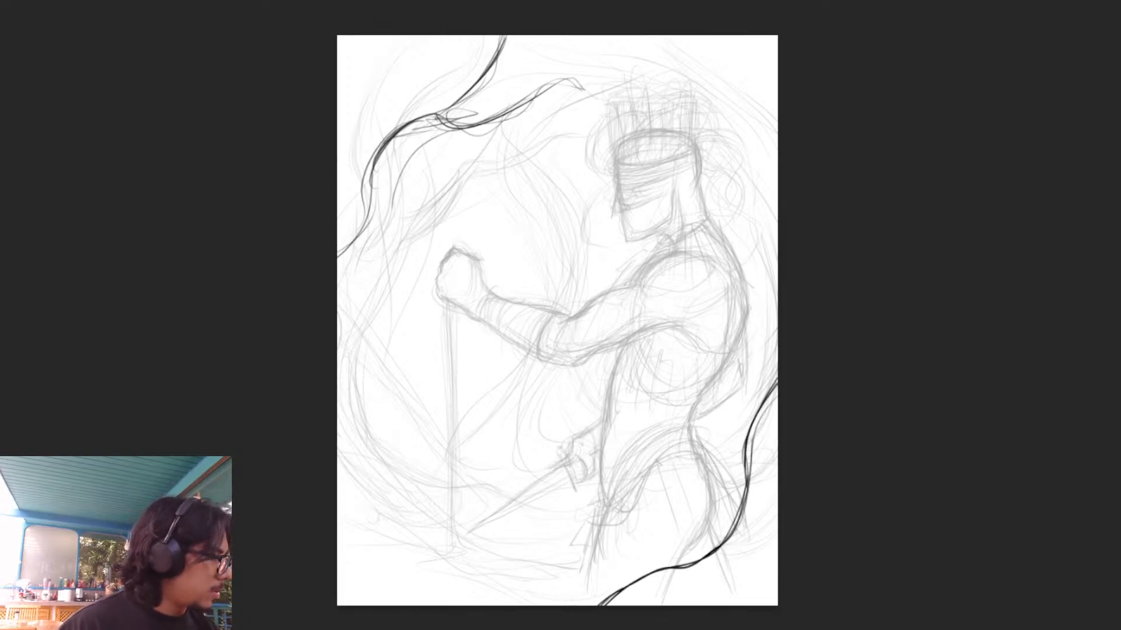
- Thicken the upper part of the lower-right framing line with overlapping strokes behind the hip
left_click_drag(776, 385, 739, 465)
mouse_move(765, 395)
left_mouse_down()
mouse_move(736, 452)
mouse_move(745, 485)
left_mouse_up()
left_click_drag(750, 424, 737, 484)
mouse_move(766, 408)
left_mouse_down()
mouse_move(742, 498)
mouse_move(708, 549)
left_mouse_up()
left_click_drag(777, 414, 758, 490)
- Add a second, smaller curved shape across the canvas's lower-right corner, outside the wavy framing line
mouse_move(776, 539)
left_mouse_down()
mouse_move(747, 574)
mouse_move(690, 606)
mouse_move(708, 595)
left_mouse_up()
left_click_drag(776, 547, 691, 600)
key("ctrl+z")
key("ctrl+z")
key("ctrl+z")
key("ctrl+z")
key("ctrl+z")
mouse_move(777, 547)
left_mouse_down()
mouse_move(764, 571)
mouse_move(772, 558)
mouse_move(719, 588)
left_mouse_up()
left_click_drag(777, 546, 689, 603)
left_click_drag(750, 576, 688, 605)
left_click_drag(777, 531, 715, 581)
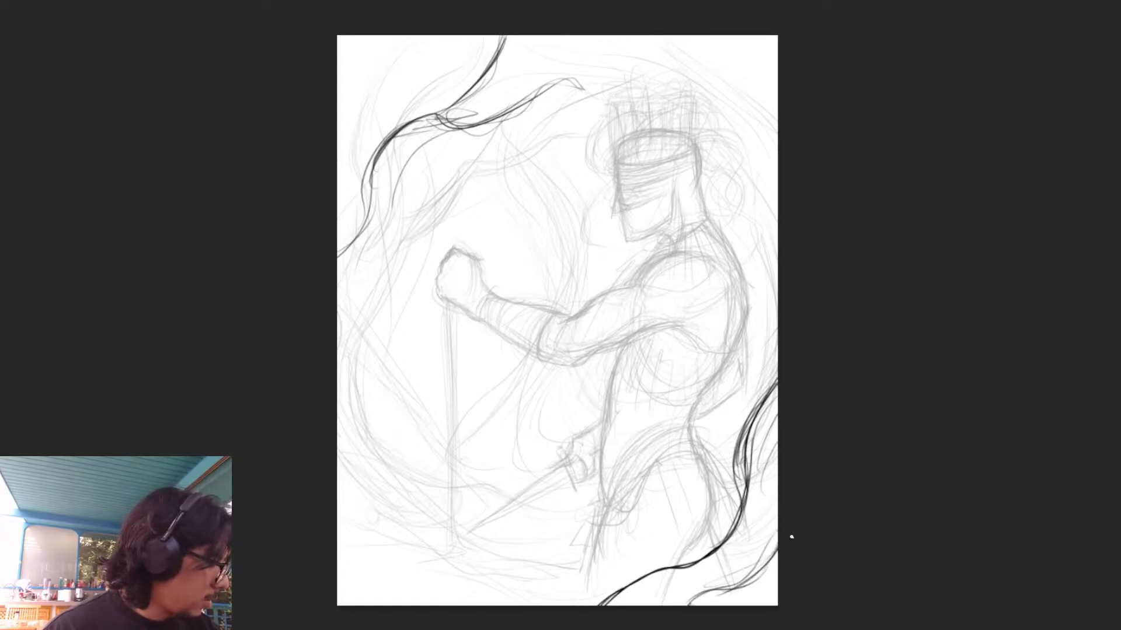
left_click_drag(770, 558, 681, 605)
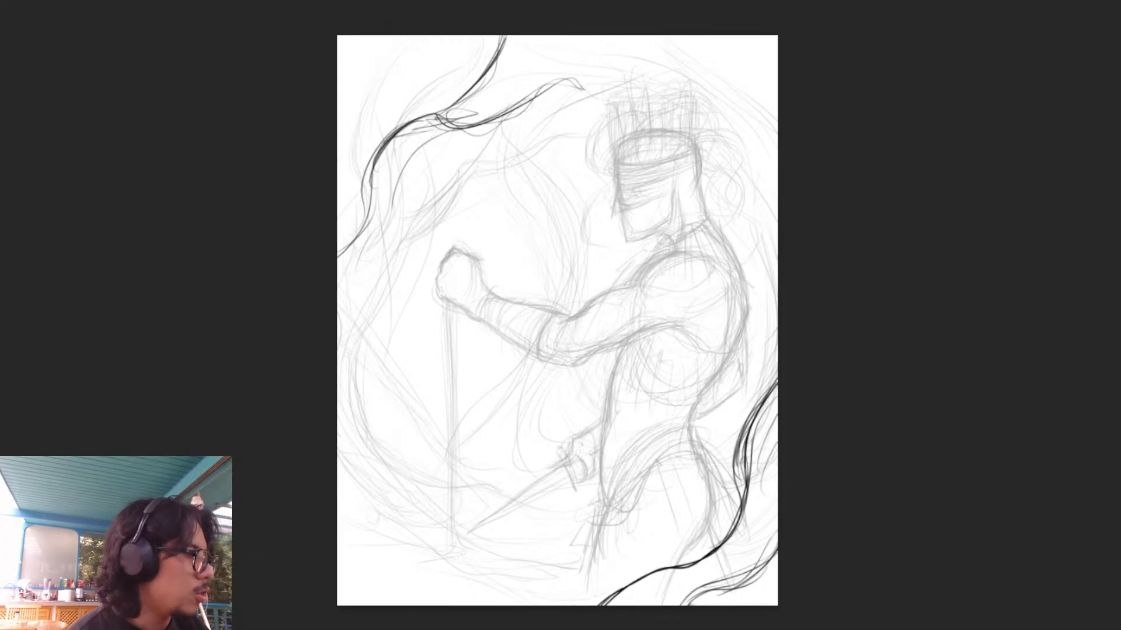
- Build up an outer wavy framing line from the canvas's top edge to its left edge, using overlapping strokes in the upper-left corner
mouse_move(461, 36)
left_mouse_down()
mouse_move(427, 84)
mouse_move(382, 104)
mouse_move(344, 166)
left_mouse_up()
left_click_drag(409, 88, 342, 172)
left_click_drag(385, 105, 372, 110)
left_click_drag(483, 36, 338, 140)
left_click_drag(373, 112, 338, 167)
left_click_drag(408, 97, 339, 171)
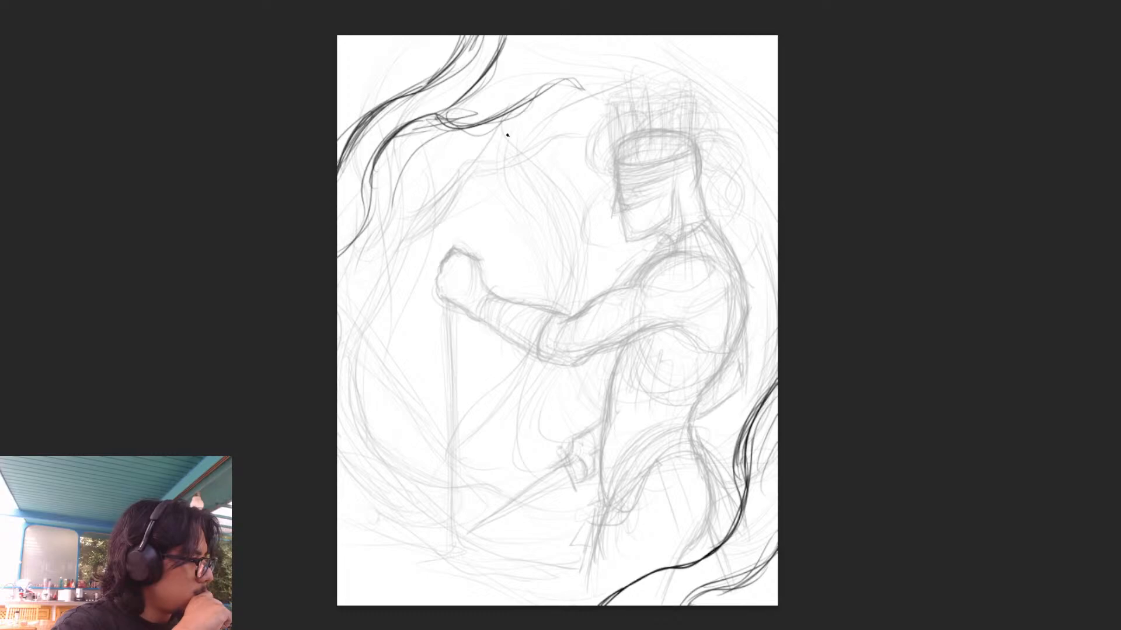
- Draw a curling tendril rising from the canvas's lower-left edge, with a small pointed offshoot above and a leaf-like curl beneath
mouse_move(337, 485)
left_mouse_down()
mouse_move(480, 398)
mouse_move(338, 506)
mouse_move(457, 402)
mouse_move(480, 397)
left_mouse_up()
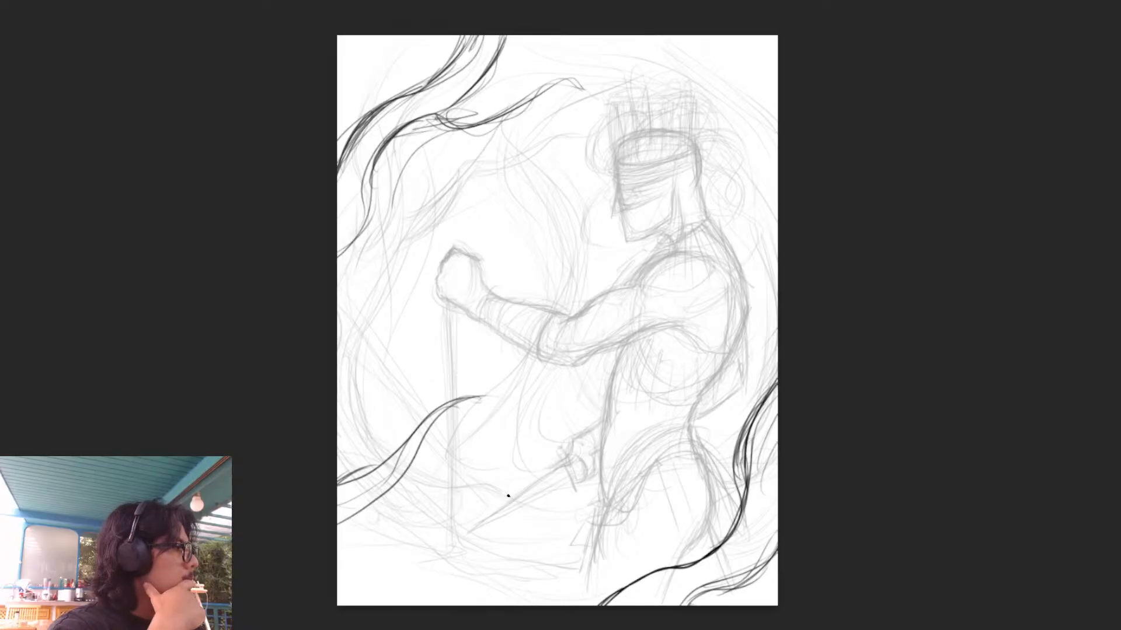
mouse_move(429, 429)
left_mouse_down()
mouse_move(504, 404)
mouse_move(438, 417)
mouse_move(395, 442)
left_mouse_up()
left_click_drag(408, 399, 398, 446)
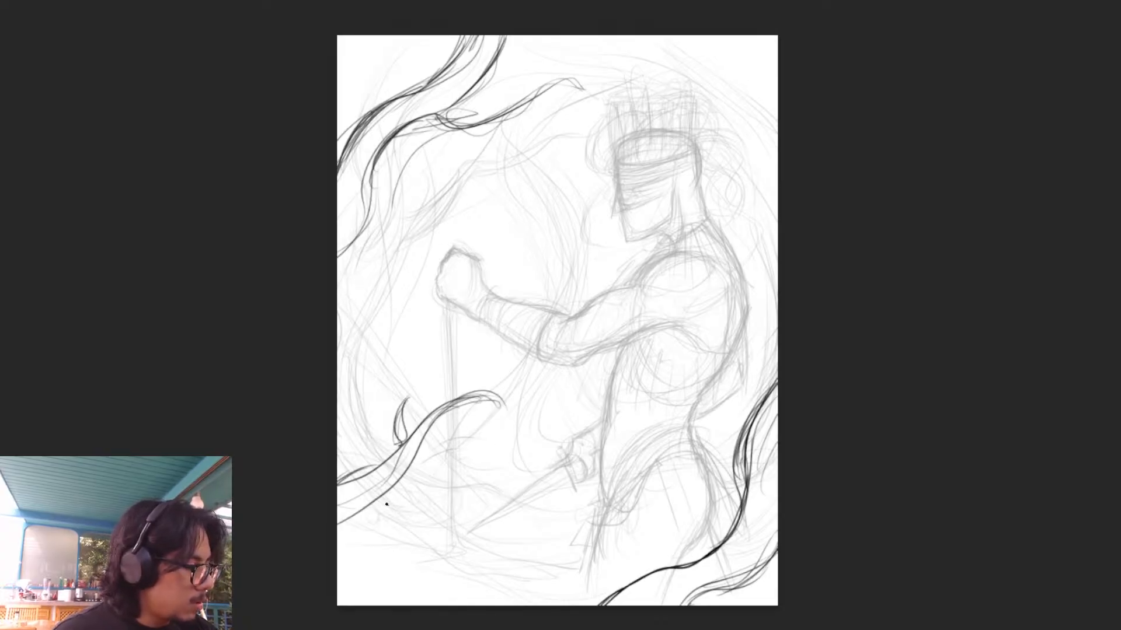
mouse_move(357, 516)
left_mouse_down()
mouse_move(425, 503)
mouse_move(385, 527)
mouse_move(433, 503)
left_mouse_up()
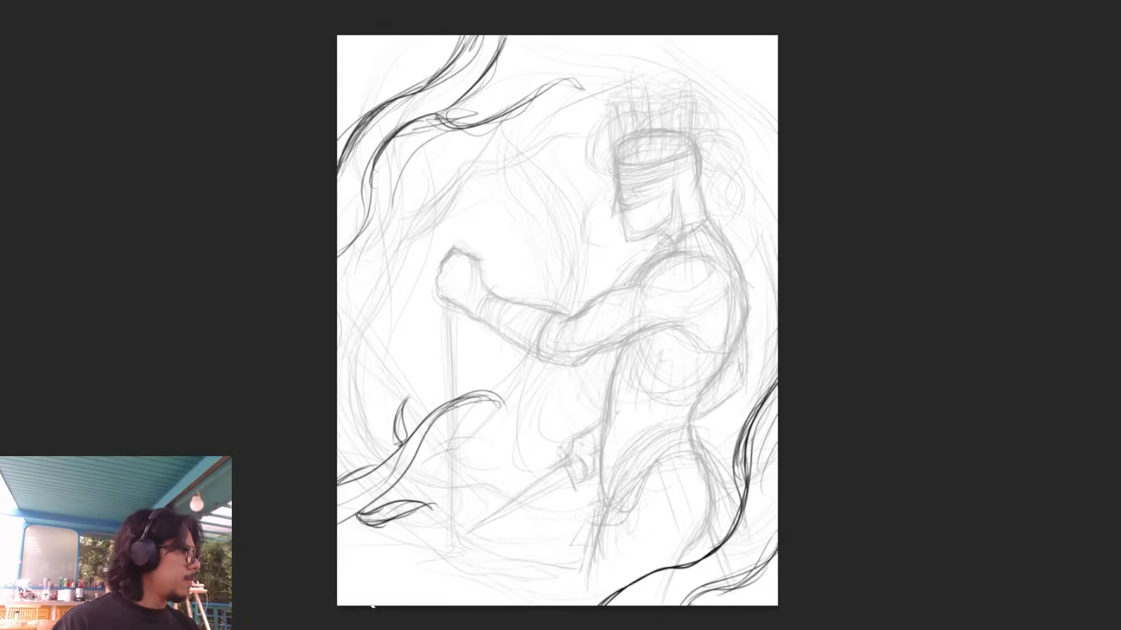
left_click_drag(337, 516, 387, 491)
left_click_drag(338, 519, 400, 488)
mouse_move(338, 523)
left_mouse_down()
mouse_move(393, 495)
mouse_move(475, 399)
left_mouse_up()
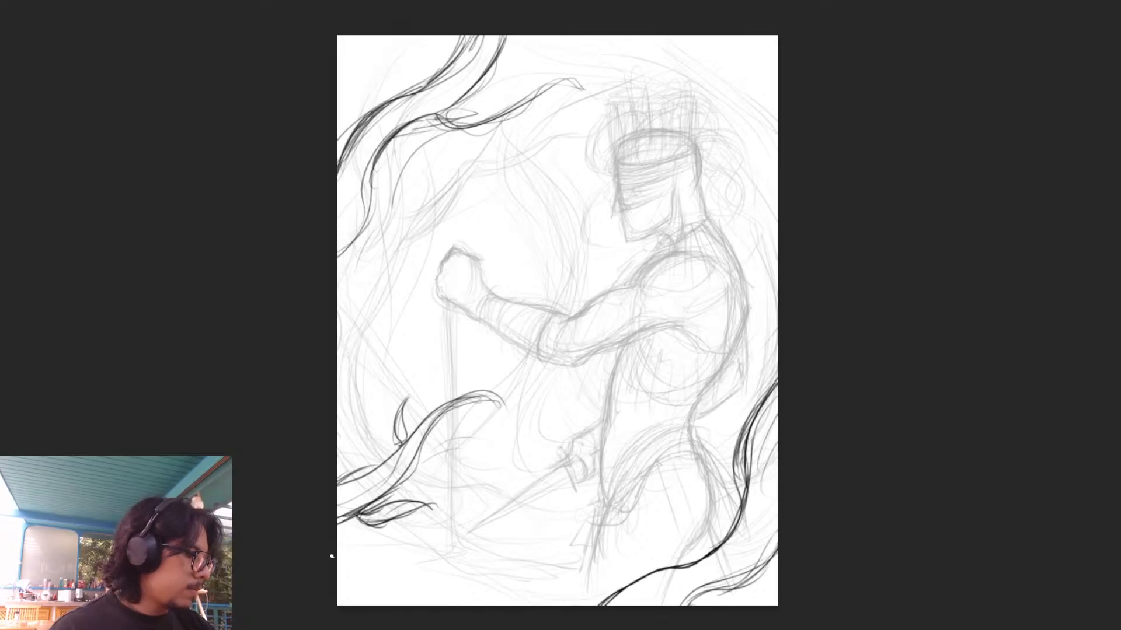
- Add a light curve across the canvas's lower-left corner and retrace the upper-left framing lines
left_click_drag(347, 566, 476, 601)
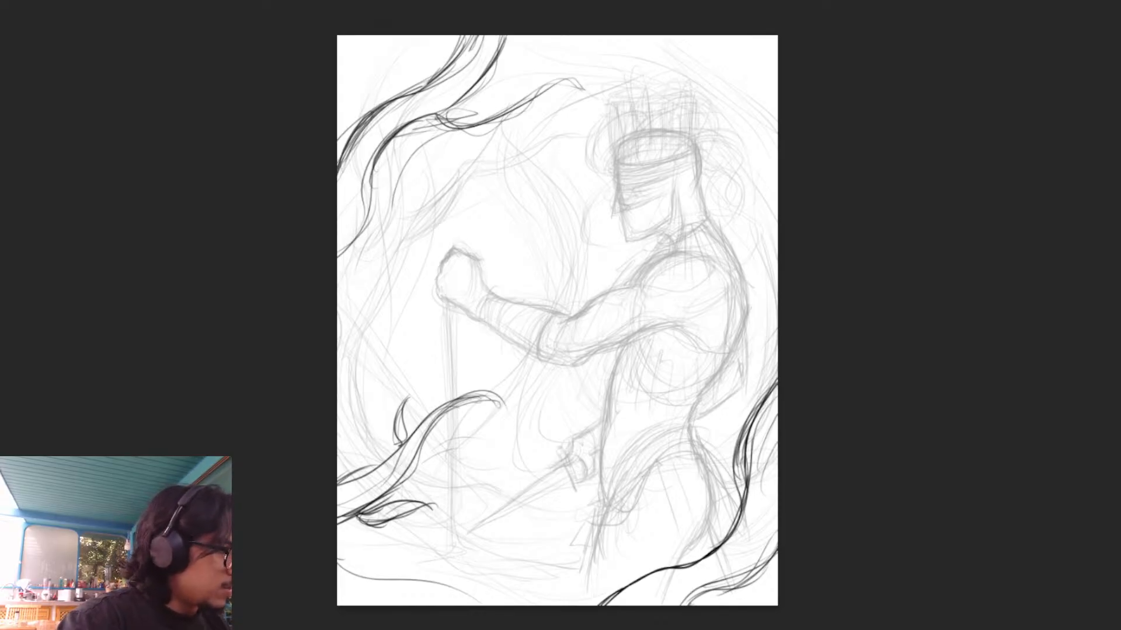
mouse_move(506, 36)
left_mouse_down()
mouse_move(490, 66)
mouse_move(449, 64)
mouse_move(399, 98)
mouse_move(338, 175)
left_mouse_up()
left_click_drag(390, 144, 375, 176)
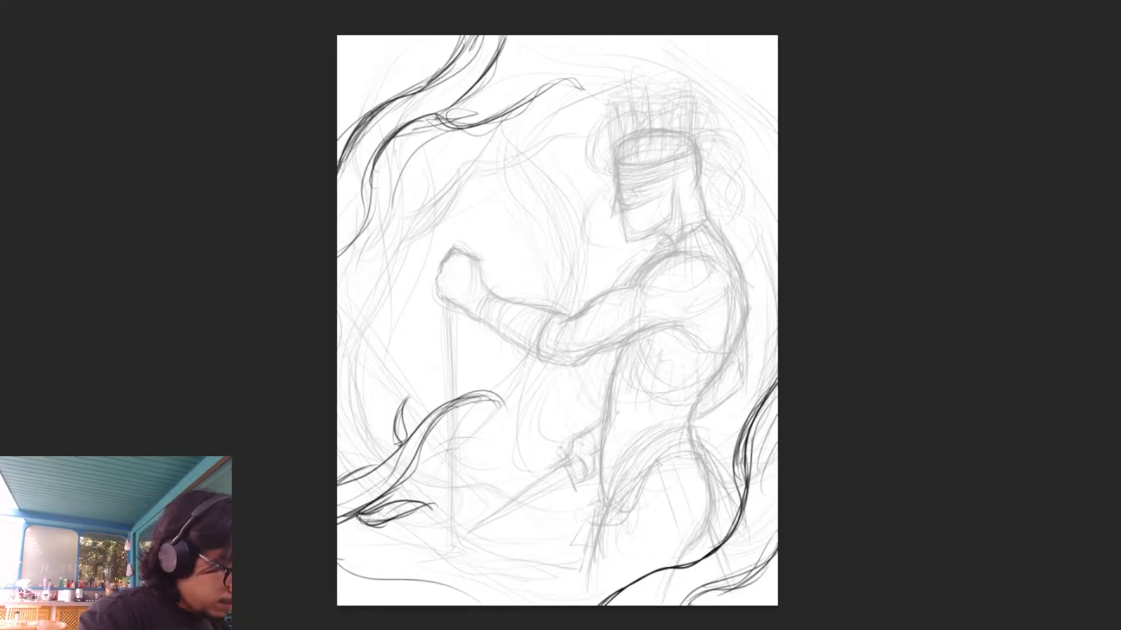
- Draw the face's dark profile line down the forehead and nose, including the nostril and an angled brow
key("ctrl+plus")
key("ctrl+plus")
key("ctrl+plus")
left_click_drag(958, 263, 808, 485)
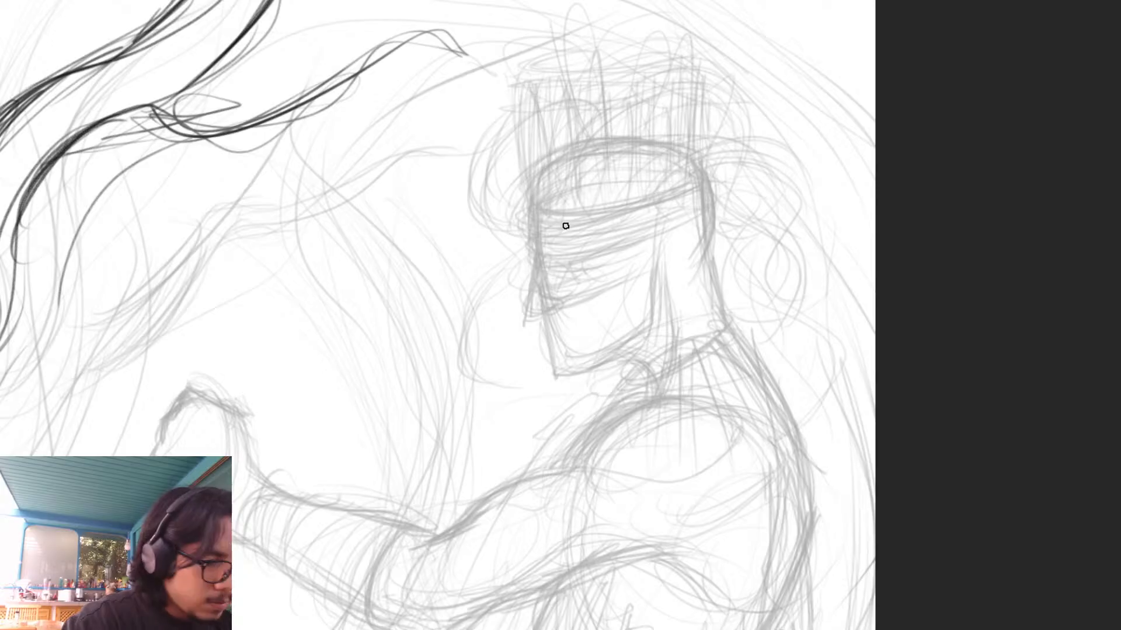
left_click_drag(538, 220, 546, 256)
mouse_move(536, 189)
left_mouse_down()
mouse_move(543, 257)
mouse_move(596, 257)
mouse_move(538, 200)
mouse_move(524, 318)
mouse_move(537, 317)
mouse_move(526, 321)
mouse_move(557, 314)
mouse_move(557, 301)
left_mouse_up()
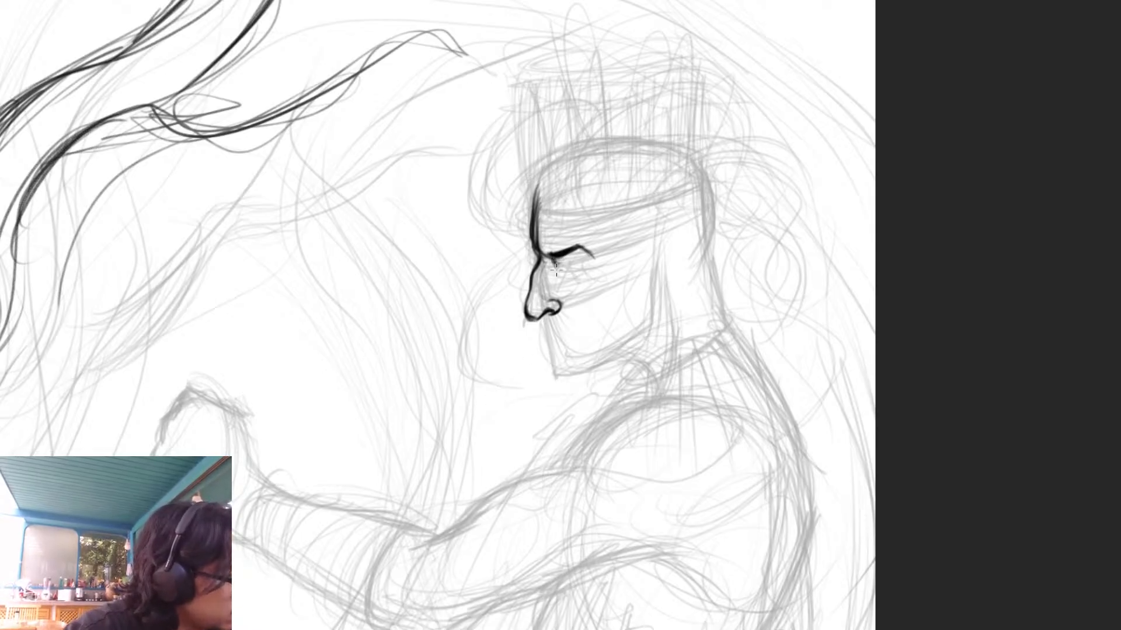
- Draw a narrowed eye beneath a reworked brow, and add the upper lip, mouth line and cheek fold below the nose
mouse_move(553, 260)
left_mouse_down()
mouse_move(575, 266)
mouse_move(558, 269)
mouse_move(582, 261)
mouse_move(579, 246)
mouse_move(593, 255)
mouse_move(566, 252)
left_mouse_up()
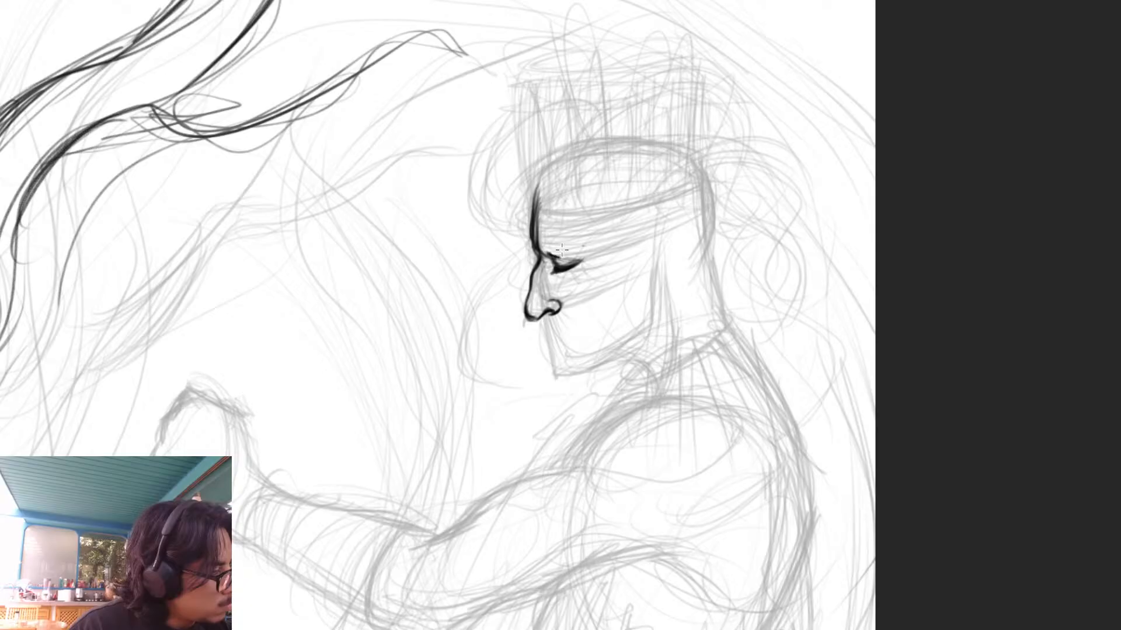
key("ctrl+z")
mouse_move(548, 255)
left_mouse_down()
mouse_move(580, 246)
mouse_move(575, 269)
left_mouse_up()
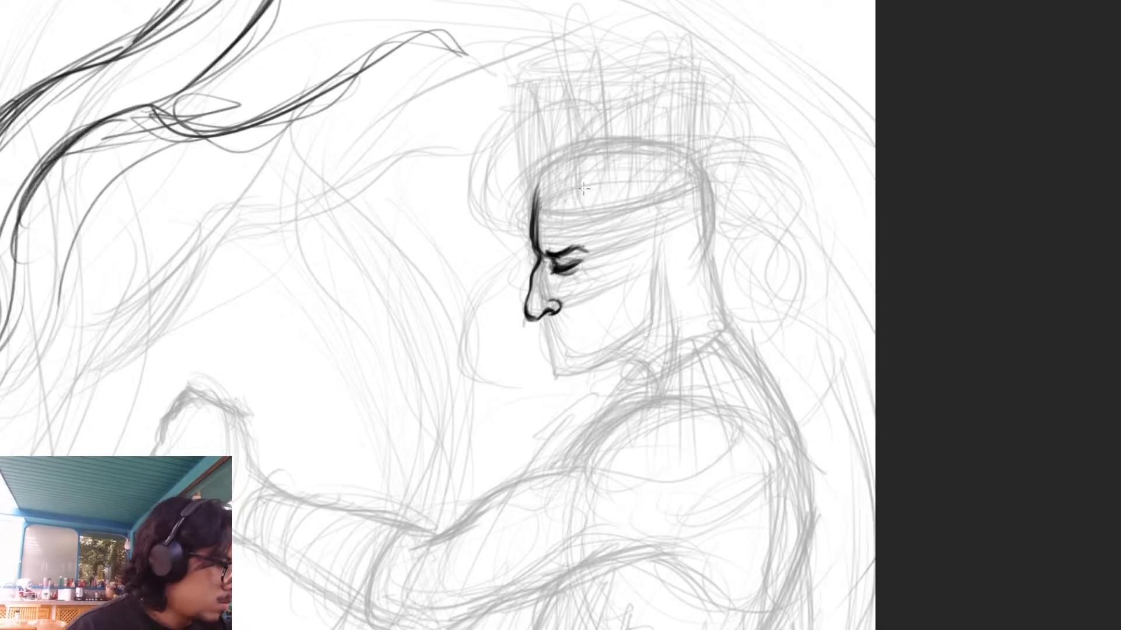
mouse_move(552, 298)
left_mouse_down()
mouse_move(545, 334)
mouse_move(575, 337)
left_mouse_up()
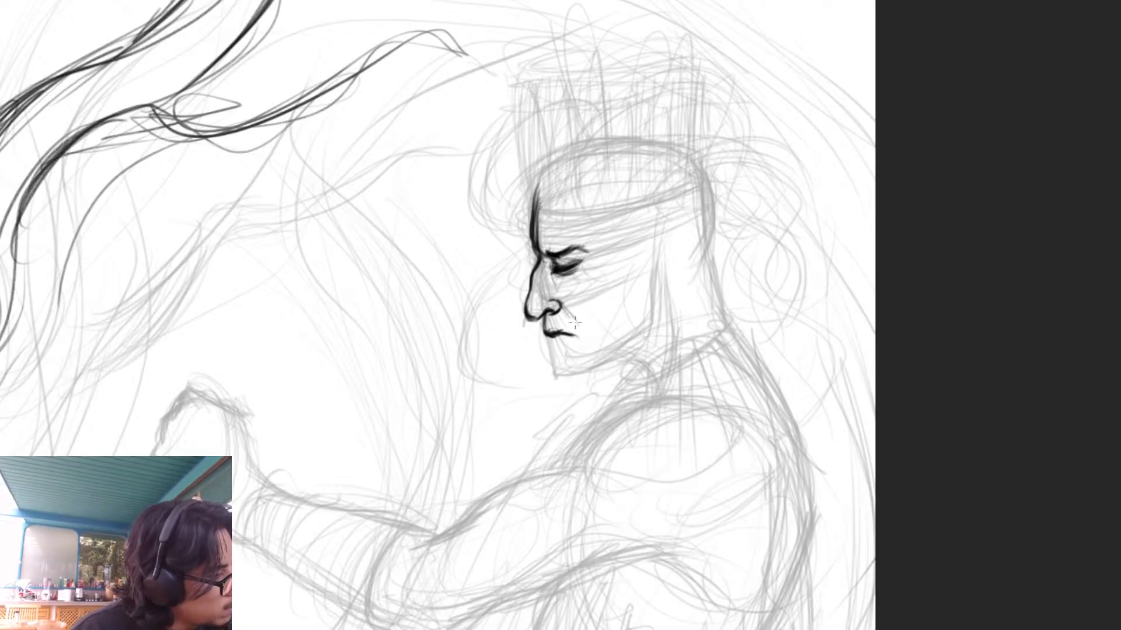
left_click_drag(559, 304, 560, 314)
mouse_move(575, 263)
left_mouse_down()
mouse_move(559, 281)
mouse_move(575, 245)
left_mouse_up()
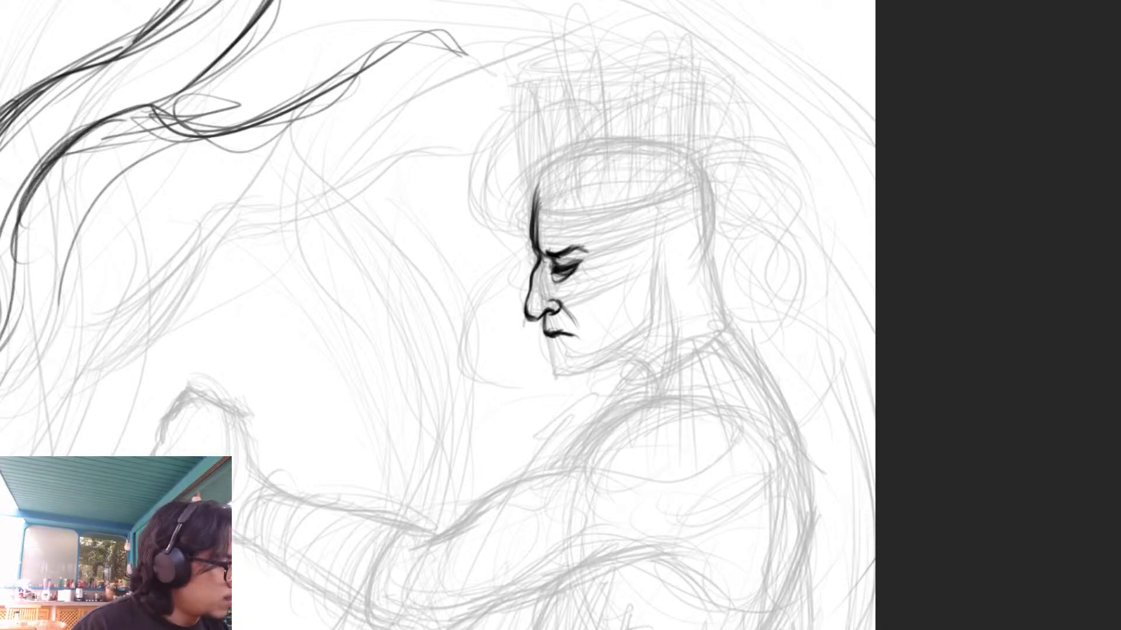
- Fade the rough sketch further and refine the face's forehead line, brow and upper lip
key("2")
left_click_drag(535, 237, 537, 192)
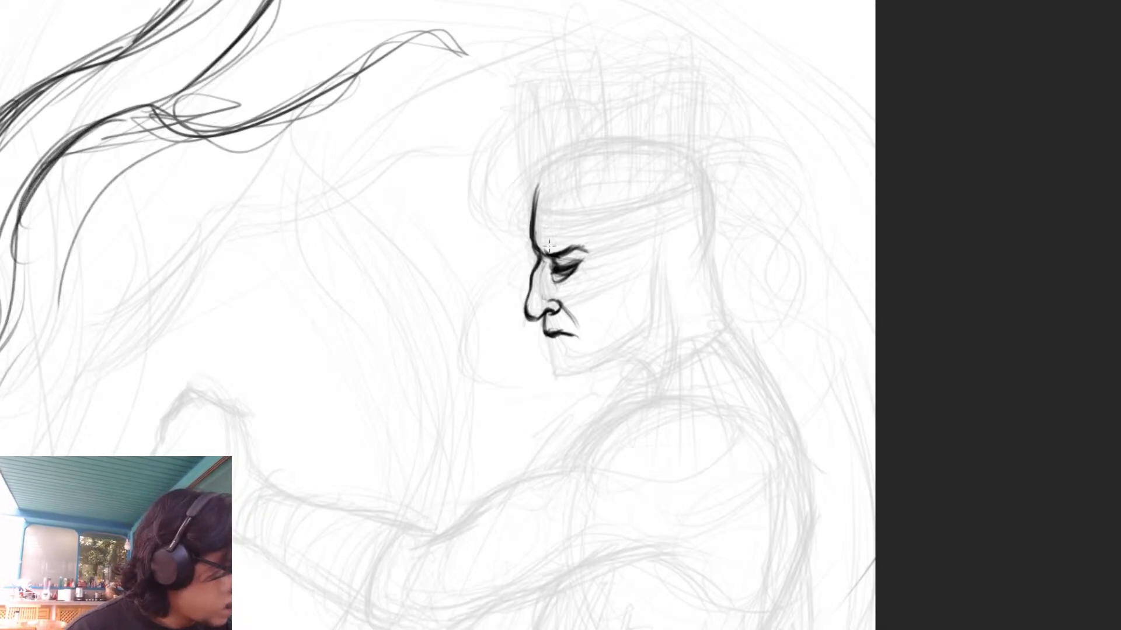
mouse_move(555, 251)
left_mouse_down()
mouse_move(588, 244)
mouse_move(547, 254)
mouse_move(557, 255)
left_mouse_up()
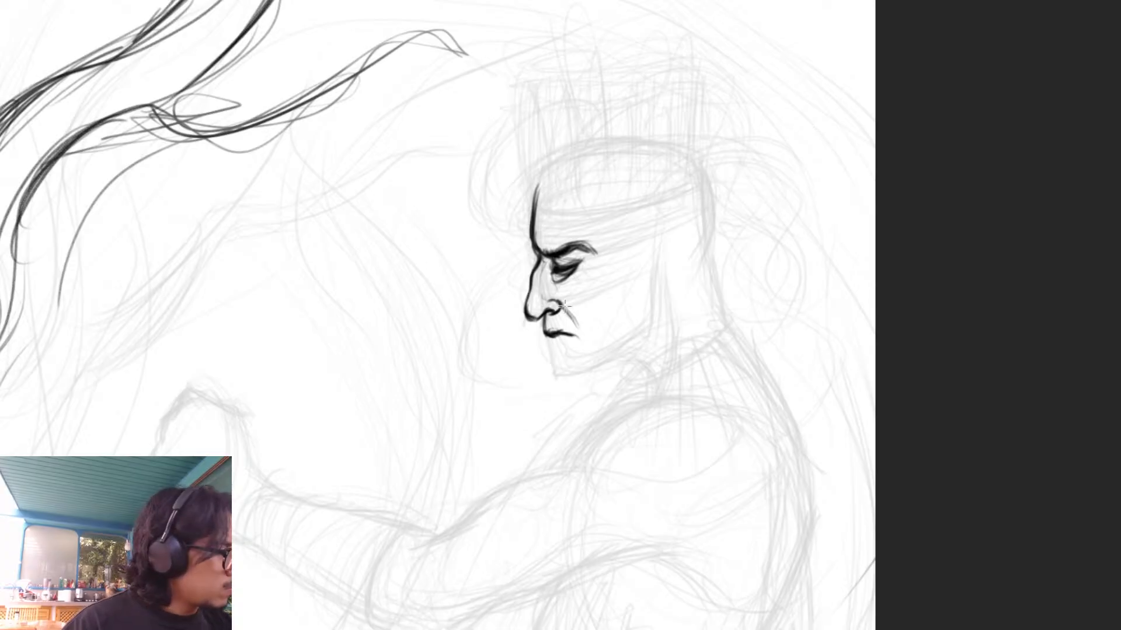
mouse_move(577, 326)
left_mouse_down()
mouse_move(563, 307)
mouse_move(573, 319)
mouse_move(544, 332)
left_mouse_up()
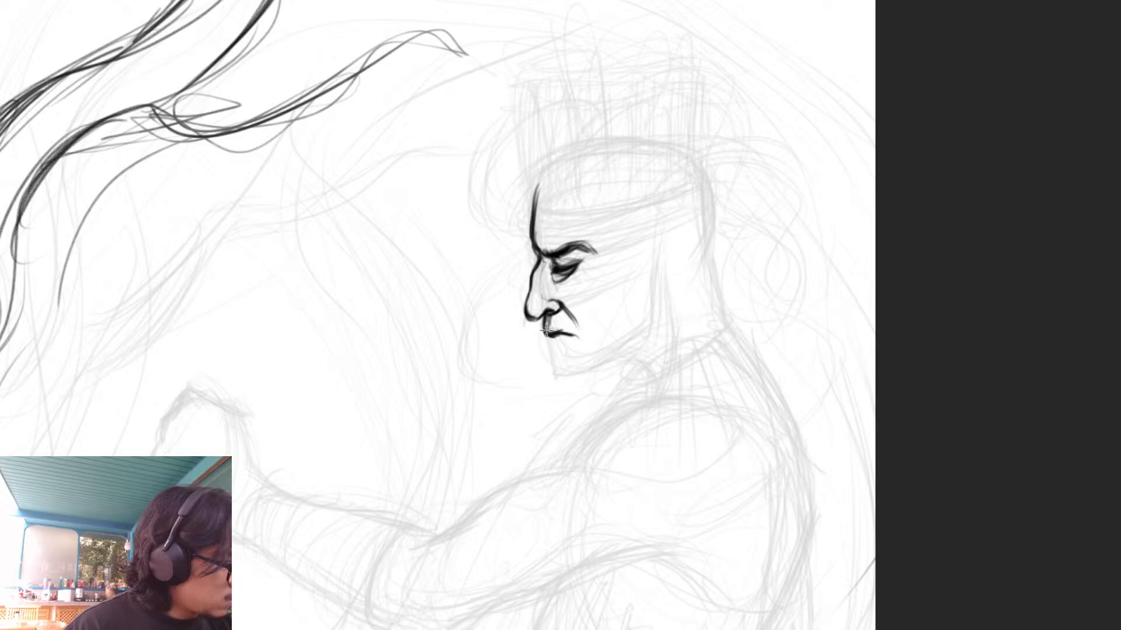
- Outline the lower lip, chin and jaw, and add darker eye shading and a cheekbone contour
left_click_drag(951, 255, 895, 223)
mouse_move(474, 331)
left_mouse_down()
mouse_move(487, 329)
mouse_move(466, 325)
mouse_move(466, 337)
mouse_move(490, 368)
mouse_move(481, 340)
mouse_move(503, 329)
left_mouse_up()
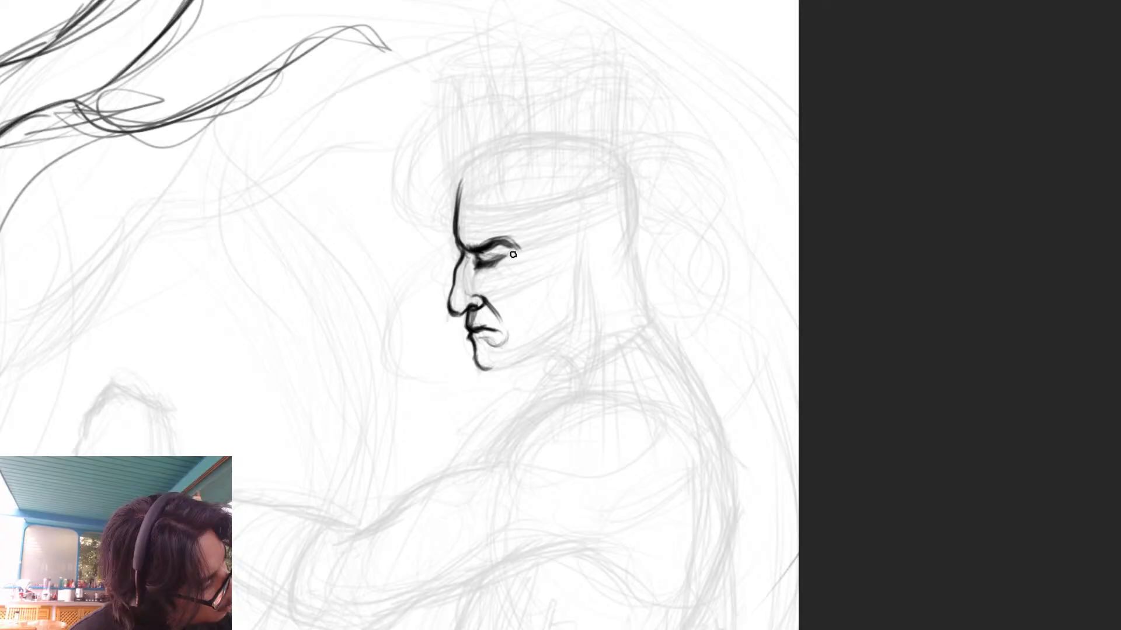
mouse_move(495, 251)
left_mouse_down()
mouse_move(513, 252)
mouse_move(495, 266)
mouse_move(511, 300)
mouse_move(521, 294)
left_mouse_up()
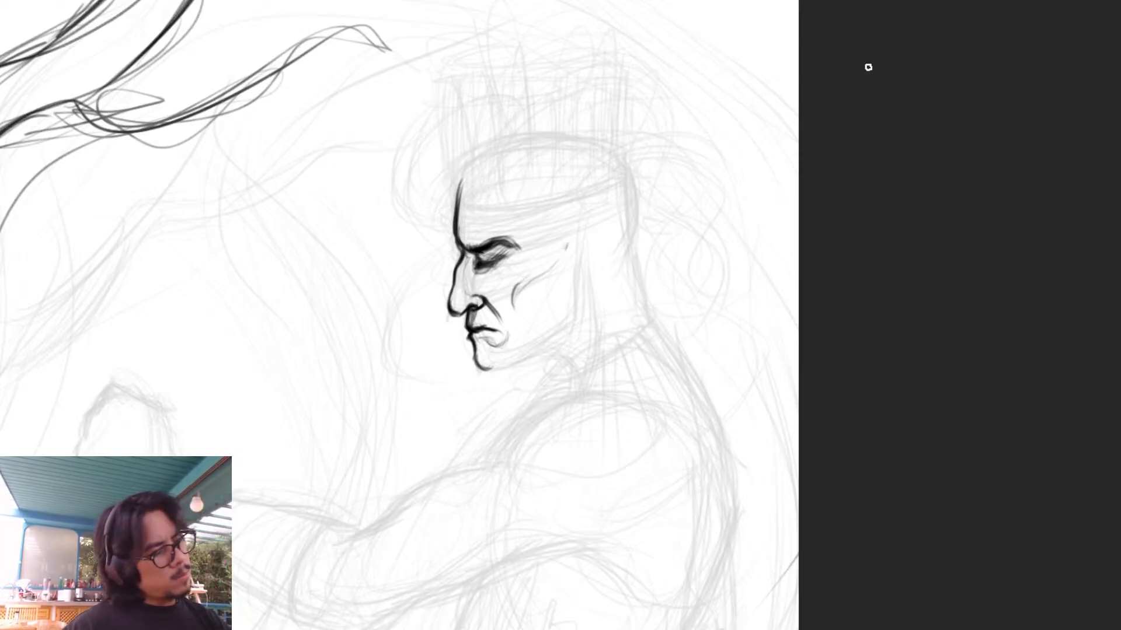
mouse_move(473, 342)
left_mouse_down()
mouse_move(494, 369)
mouse_move(572, 327)
mouse_move(583, 301)
left_mouse_up()
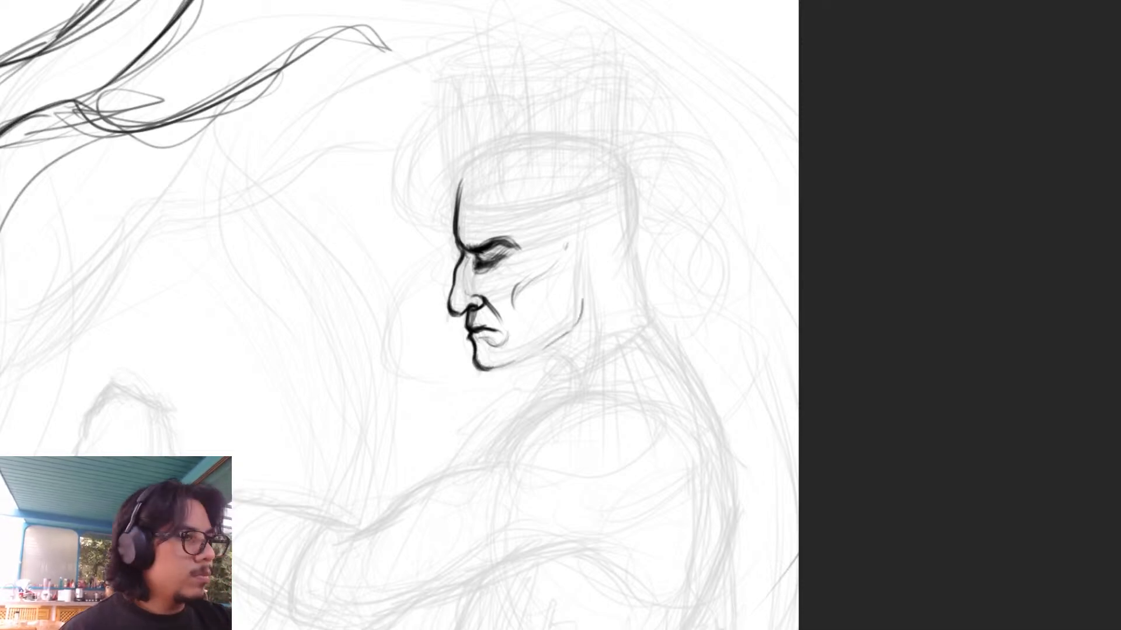
- Flip the canvas view horizontally, then darken the jawline and outline the ear above its back end
key("ctrl+shift+h")
left_click_drag(412, 272, 742, 204)
mouse_move(421, 224)
left_mouse_down()
mouse_move(431, 264)
mouse_move(516, 300)
left_mouse_up()
key("ctrl+z")
key("ctrl+z")
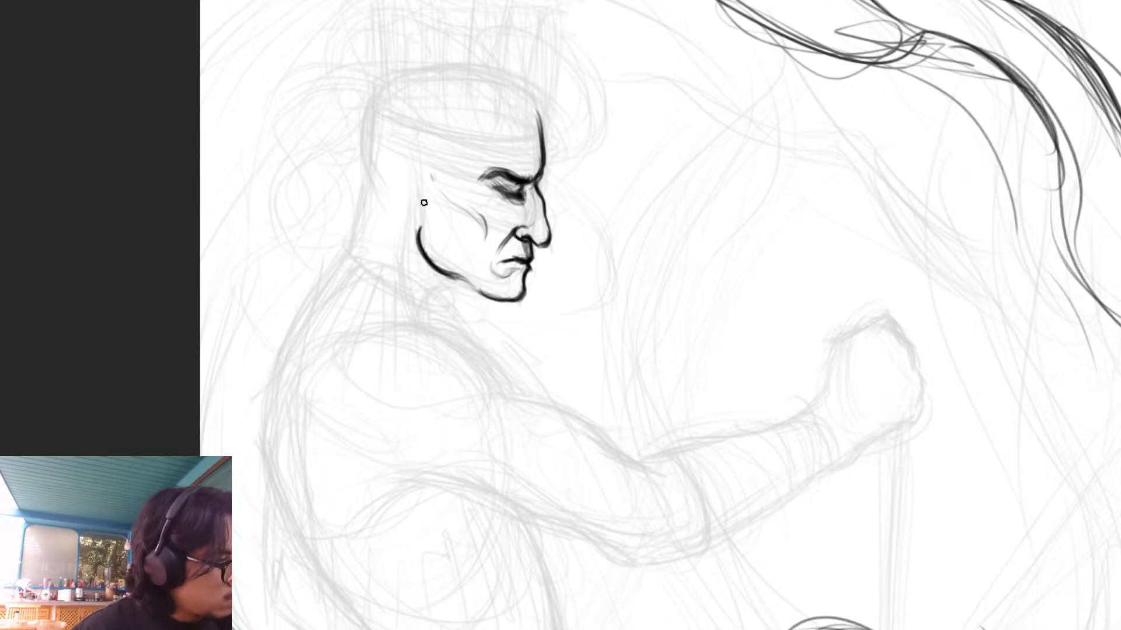
mouse_move(424, 195)
left_mouse_down()
mouse_move(407, 167)
mouse_move(386, 185)
mouse_move(416, 225)
left_mouse_up()
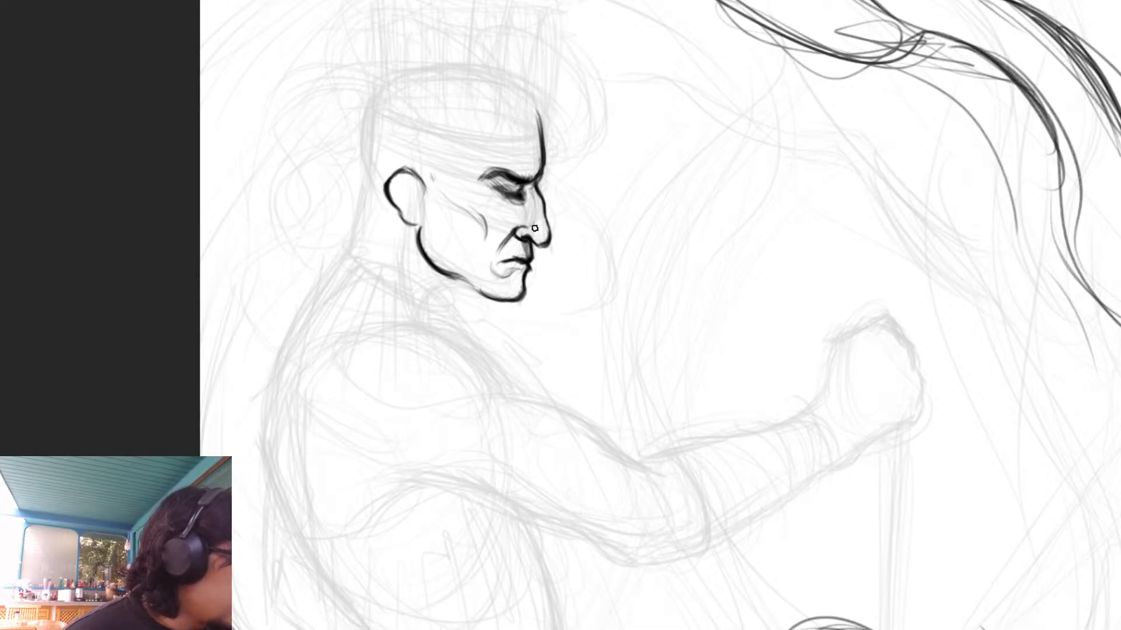
- Lighten the shading around the eye and replace the heavy brow with a shorter, slimmer one
left_click_drag(517, 234, 505, 247)
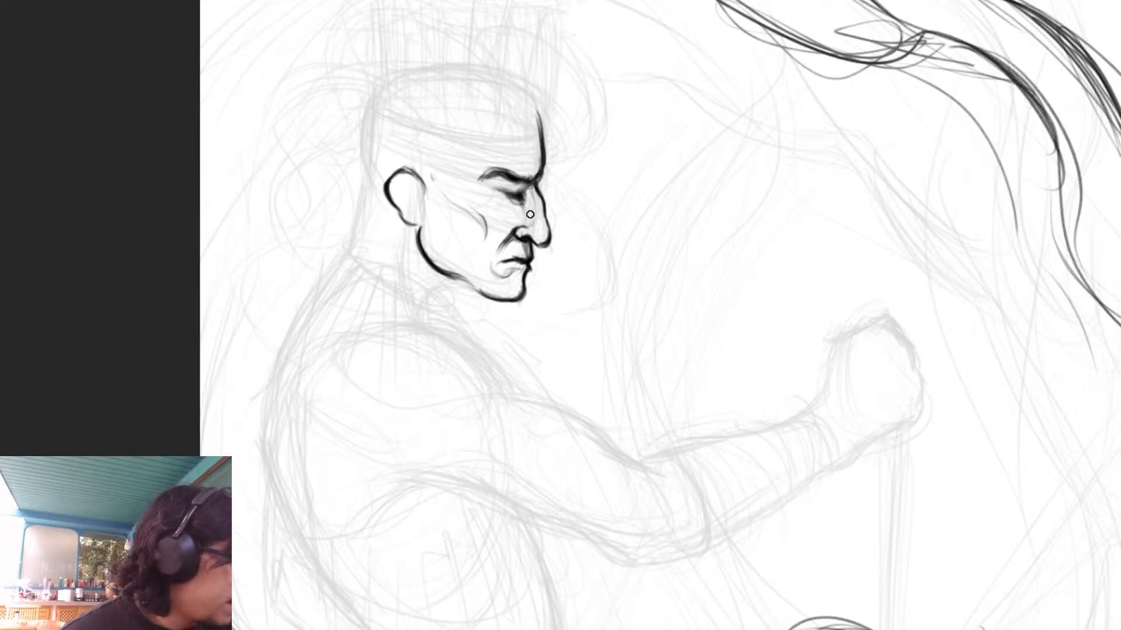
mouse_move(503, 171)
left_mouse_down()
mouse_move(482, 178)
mouse_move(526, 181)
left_mouse_up()
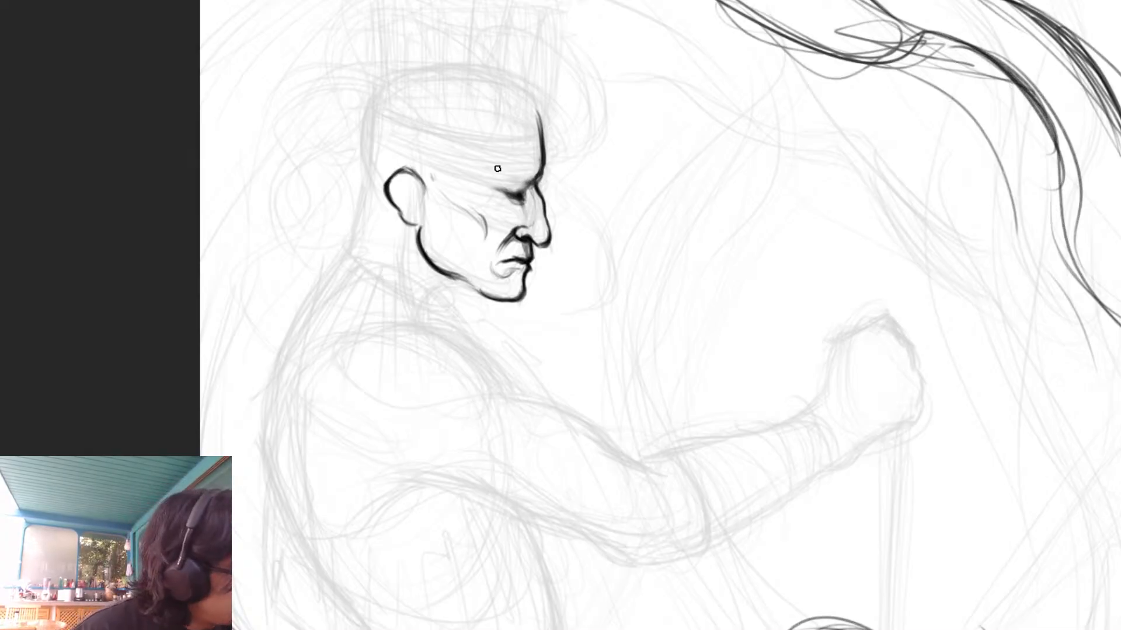
mouse_move(513, 171)
left_mouse_down()
mouse_move(493, 179)
mouse_move(506, 171)
mouse_move(535, 183)
left_mouse_up()
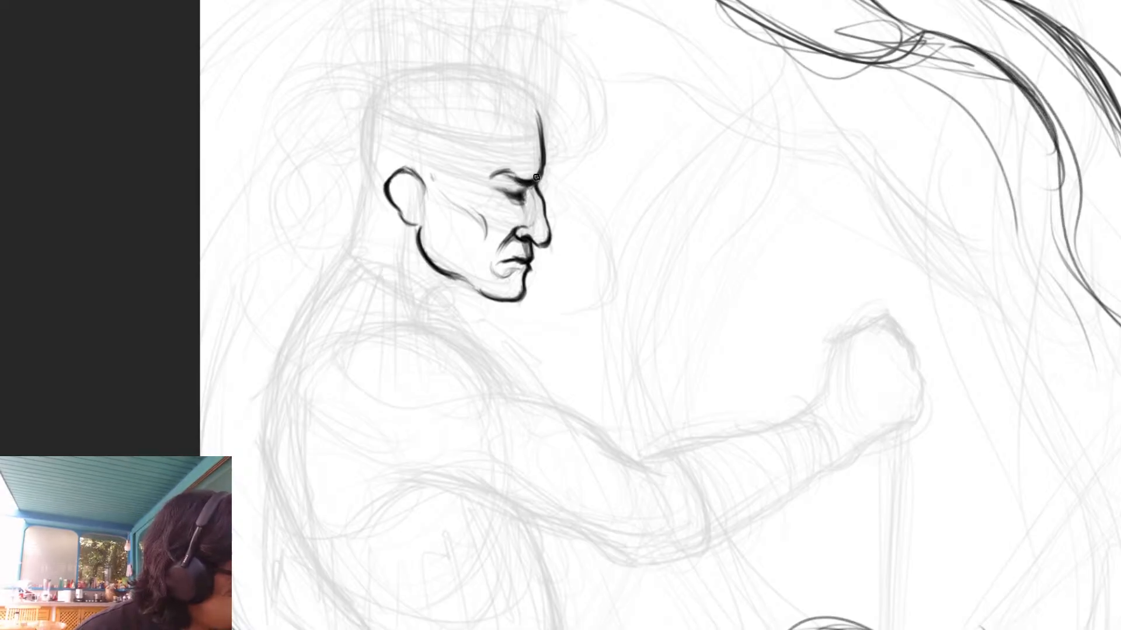
left_click_drag(489, 178, 510, 171)
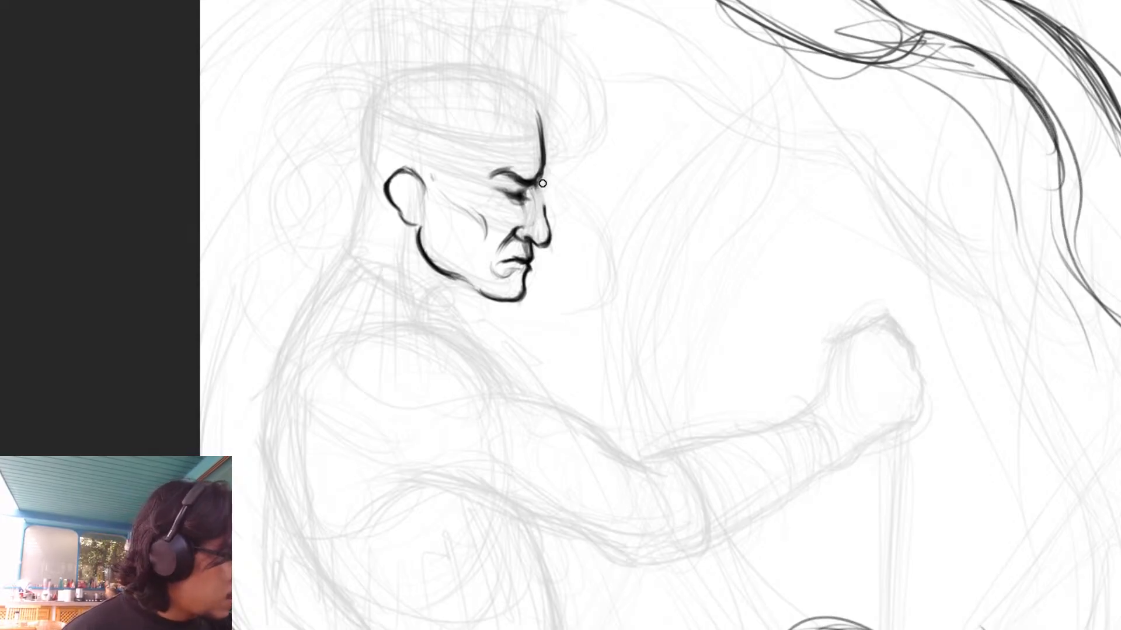
- Erase the nose's front outline and redraw it straighter with a sharper tip
left_click_drag(548, 207, 542, 244)
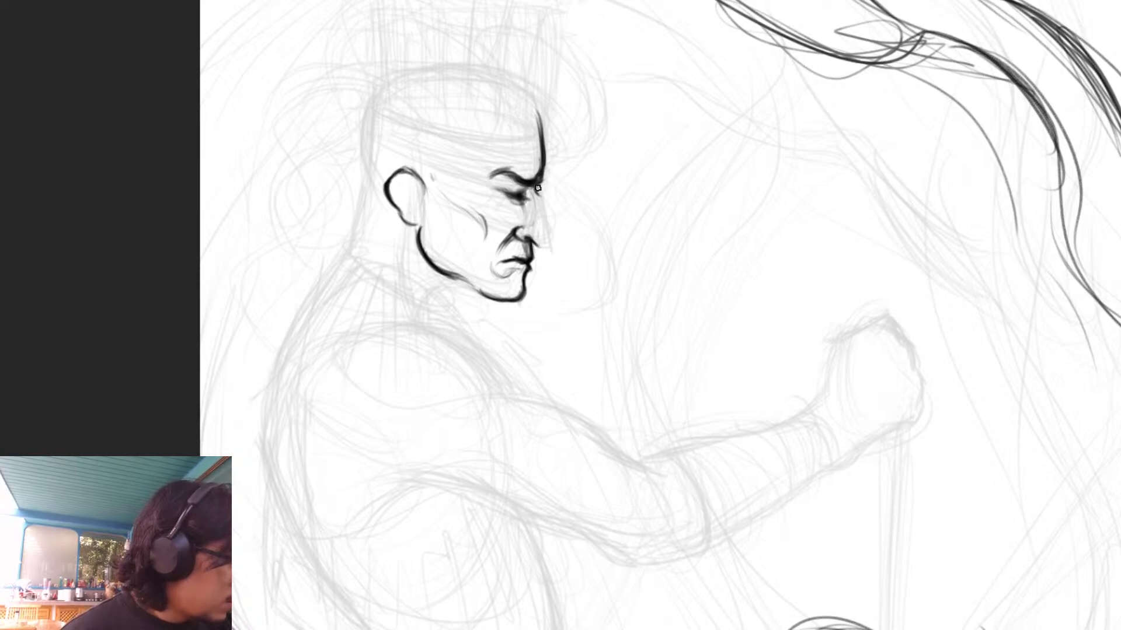
mouse_move(535, 189)
left_mouse_down()
mouse_move(548, 249)
mouse_move(538, 243)
left_mouse_up()
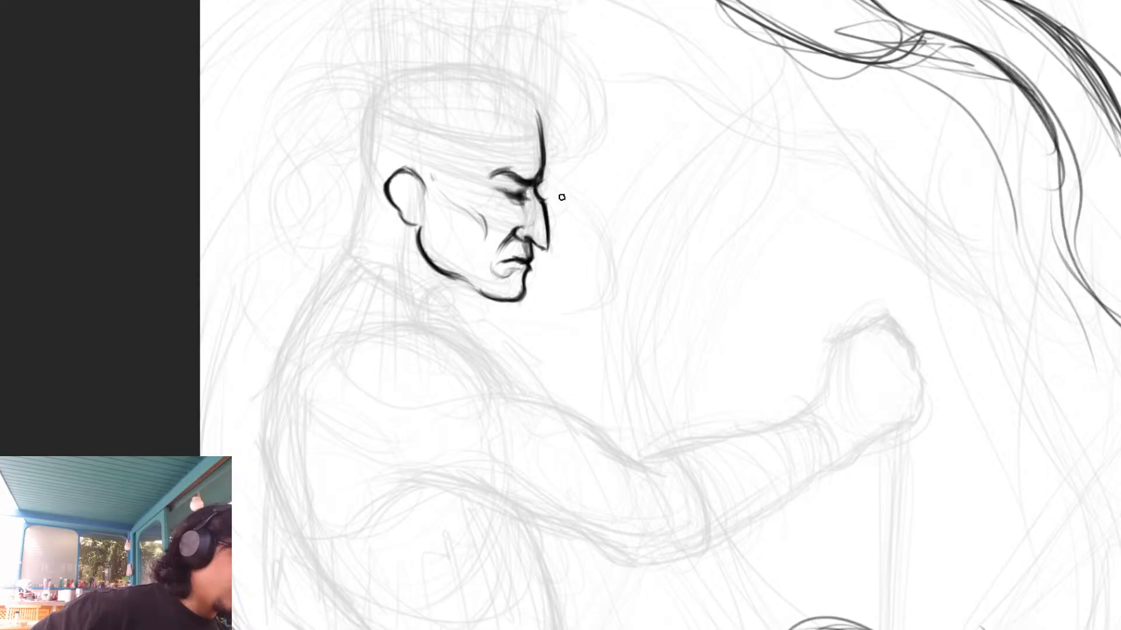
left_click_drag(533, 241, 538, 246)
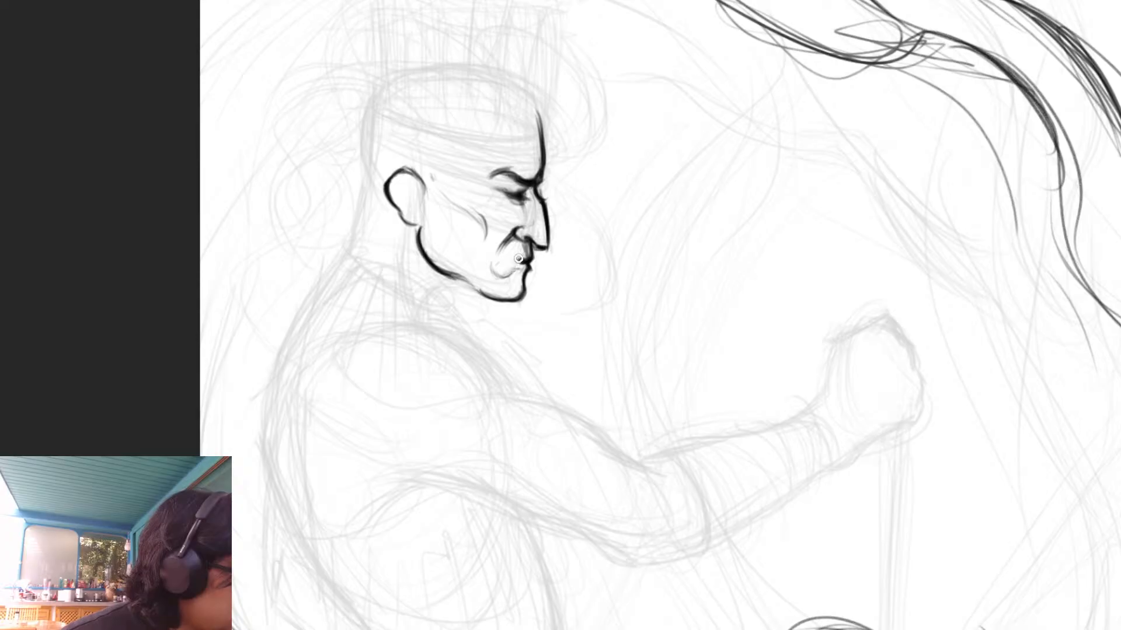
- Erase the mouth line, flip the canvas view back and redraw the mouth as a downturned frown, with creases above the brow
left_click_drag(504, 270, 489, 272)
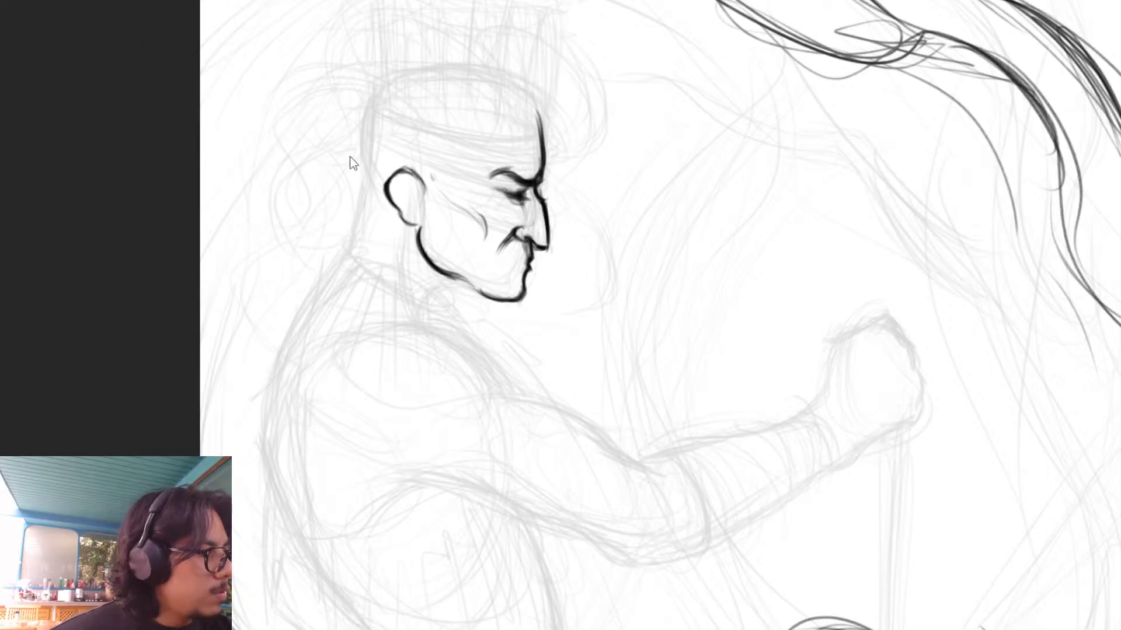
key("m")
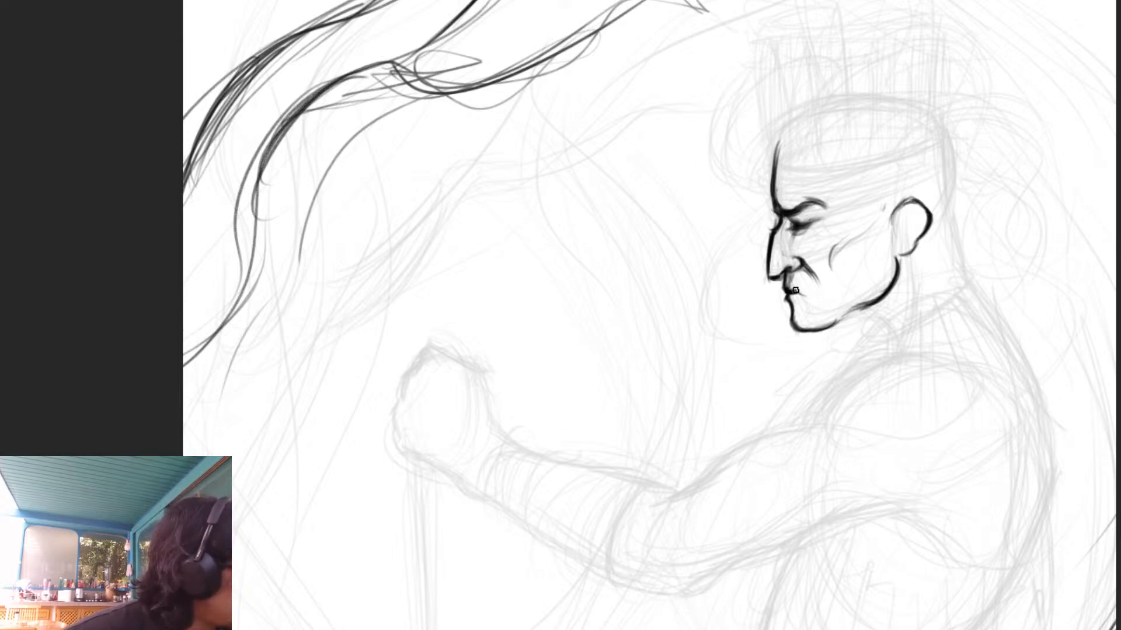
left_click_drag(793, 289, 816, 301)
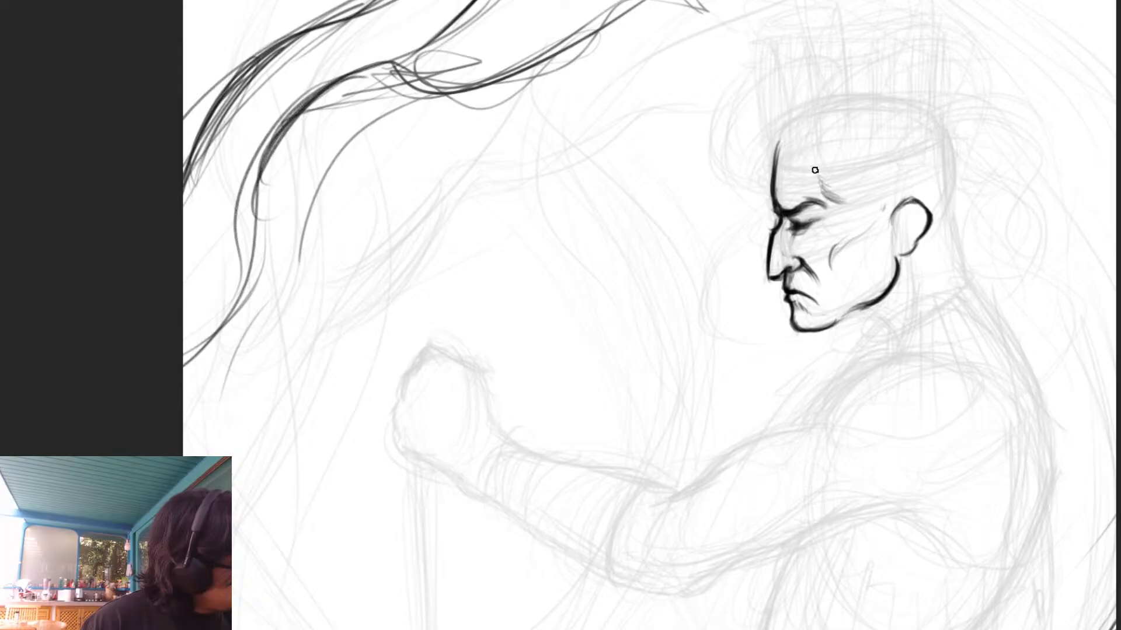
- Detail the ear's inner folds, define the earlobe and extend the ear's upper front edge
left_click_drag(997, 267, 770, 235)
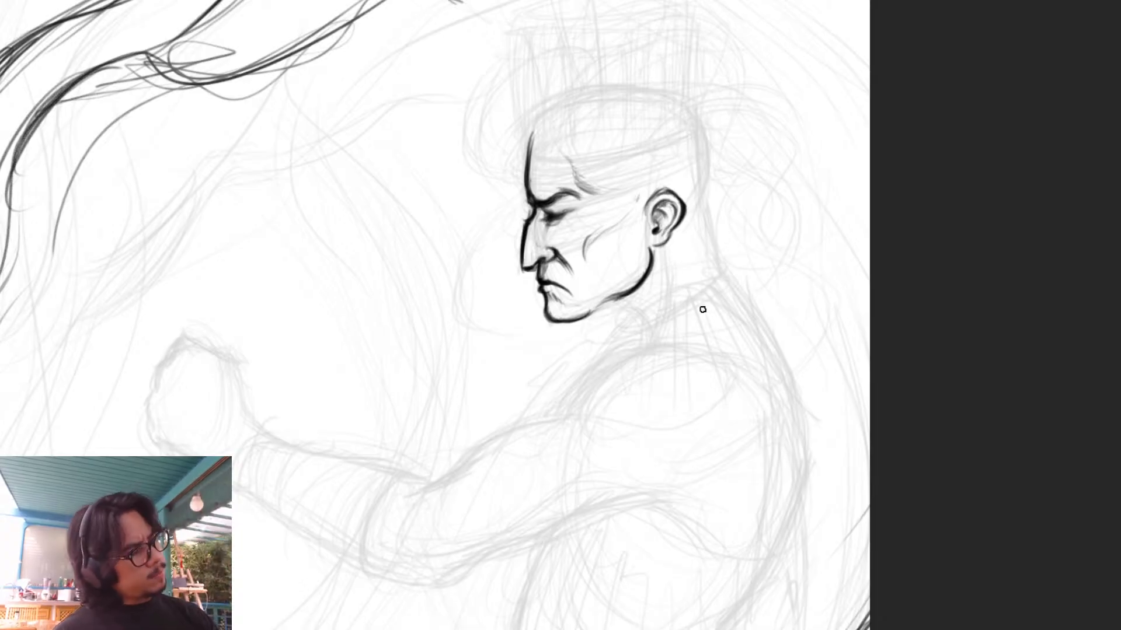
left_click_drag(664, 245, 655, 246)
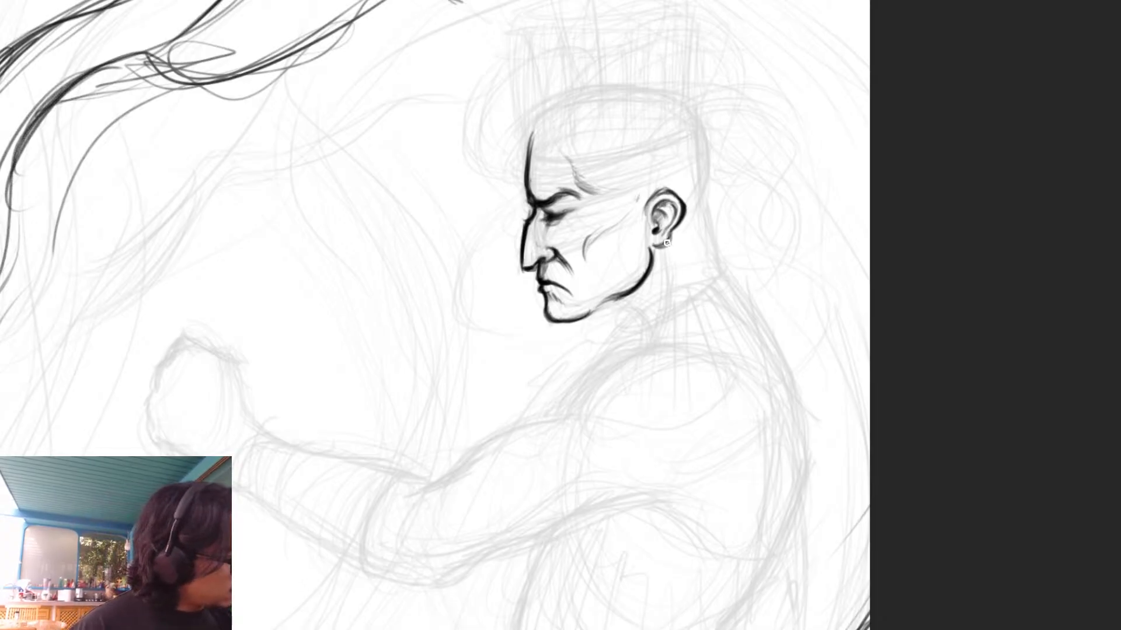
left_click_drag(647, 203, 677, 194)
mouse_move(857, 395)
left_mouse_down()
mouse_move(868, 215)
mouse_move(821, 335)
mouse_move(816, 405)
left_mouse_up()
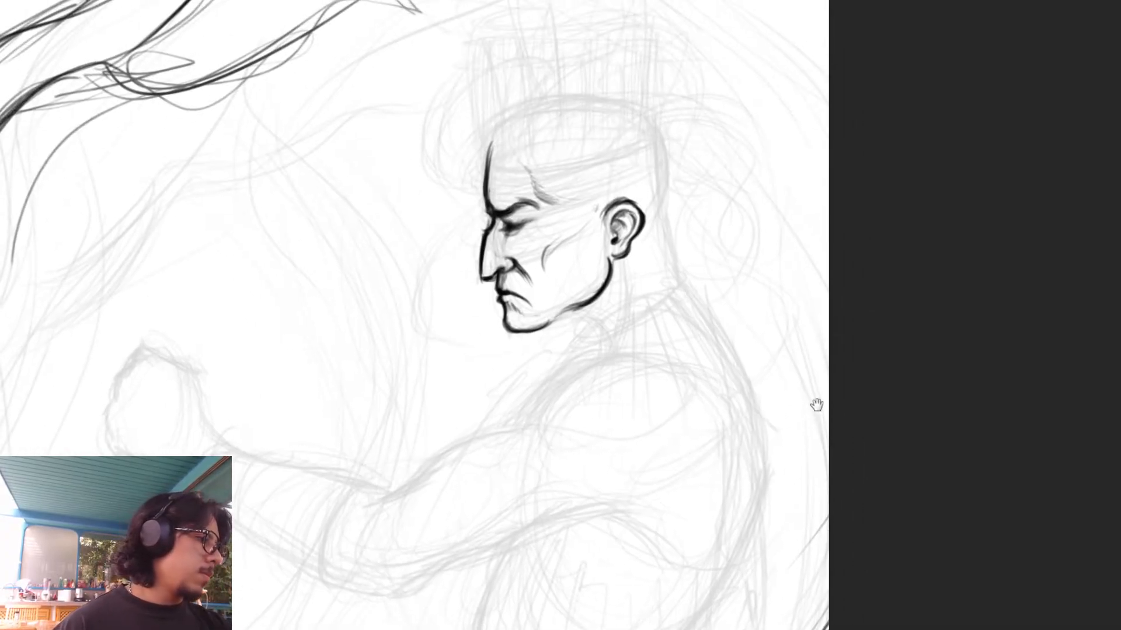
left_click_drag(872, 337, 865, 320)
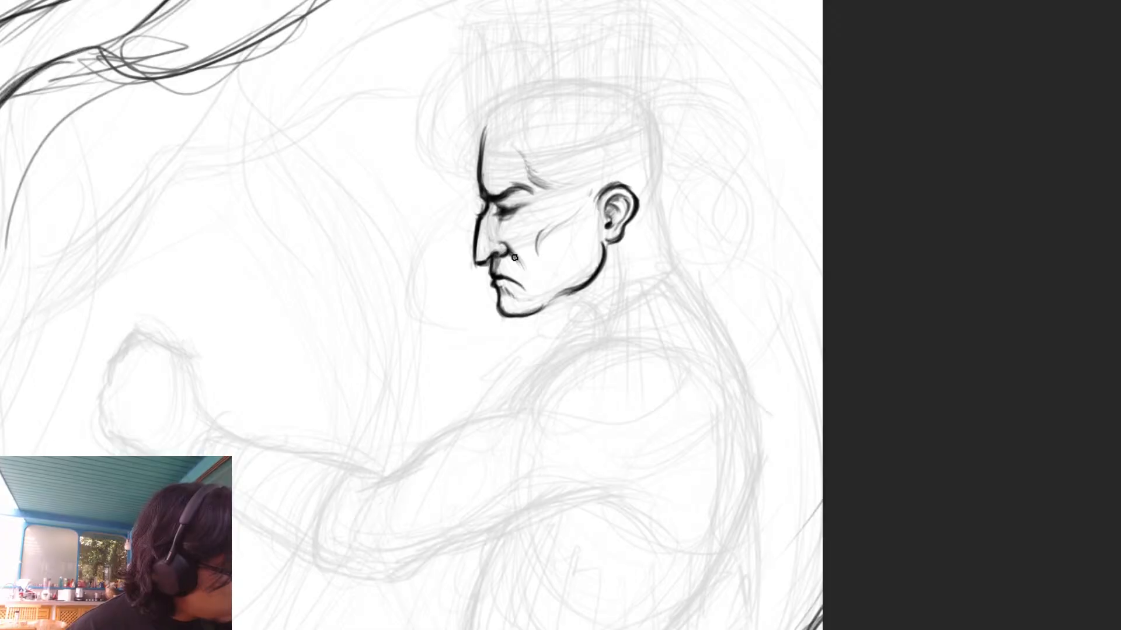
- Extend the forehead line up toward the crown and outline the back of the head down through the nape
mouse_move(918, 245)
left_mouse_down()
mouse_move(916, 70)
mouse_move(922, 284)
left_mouse_up()
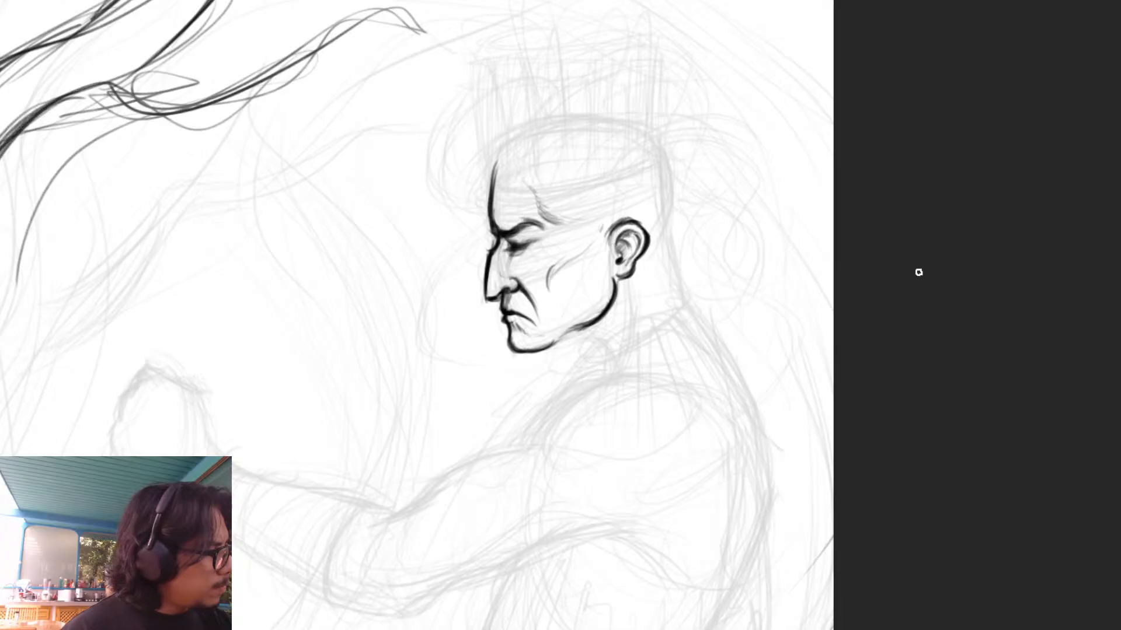
left_click_drag(497, 168, 514, 137)
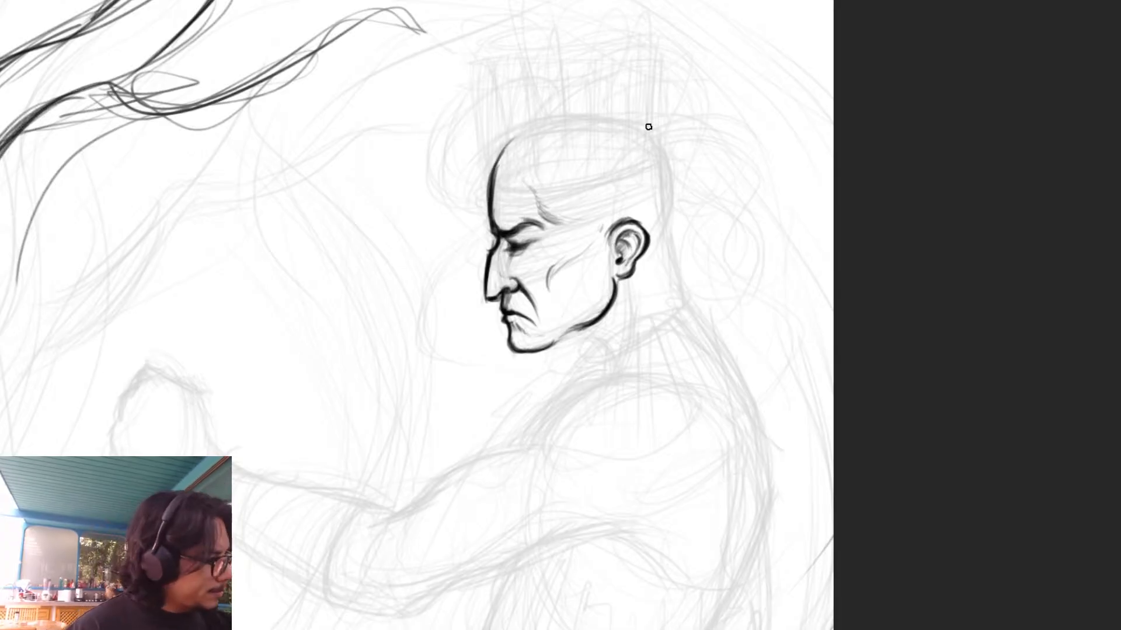
mouse_move(662, 145)
left_mouse_down()
mouse_move(673, 230)
mouse_move(661, 242)
mouse_move(675, 243)
mouse_move(684, 291)
left_mouse_up()
mouse_move(667, 240)
left_mouse_down()
mouse_move(688, 306)
mouse_move(714, 339)
left_mouse_up()
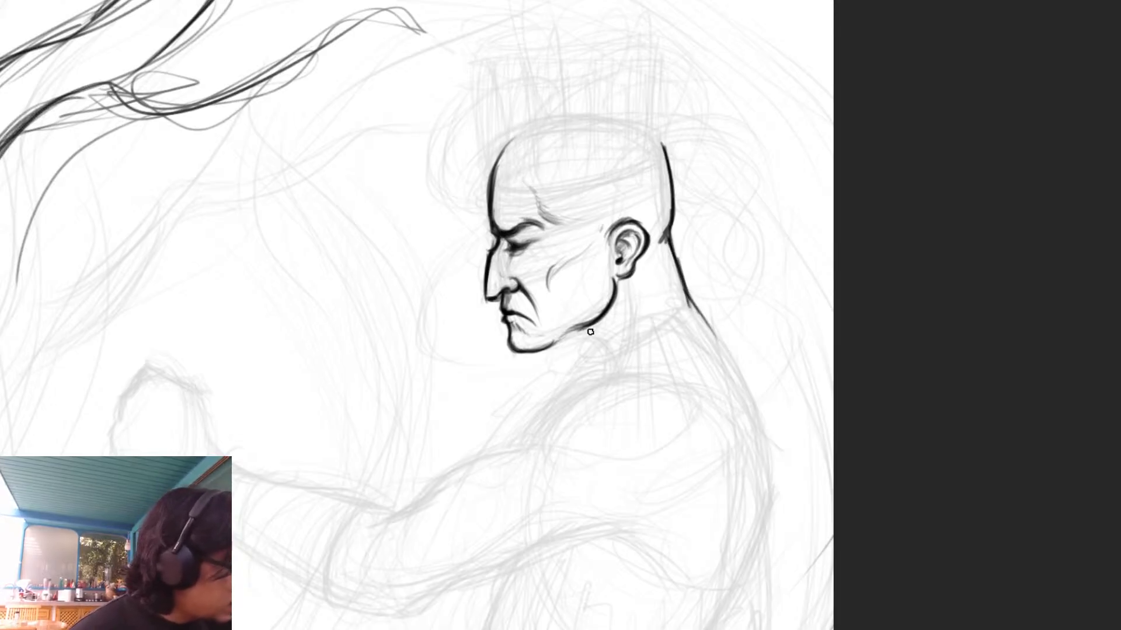
- Extend the jaw's underside into the throat and sketch the neck muscle running down from the ear
mouse_move(535, 352)
left_mouse_down()
mouse_move(585, 335)
mouse_move(594, 372)
mouse_move(597, 325)
left_mouse_up()
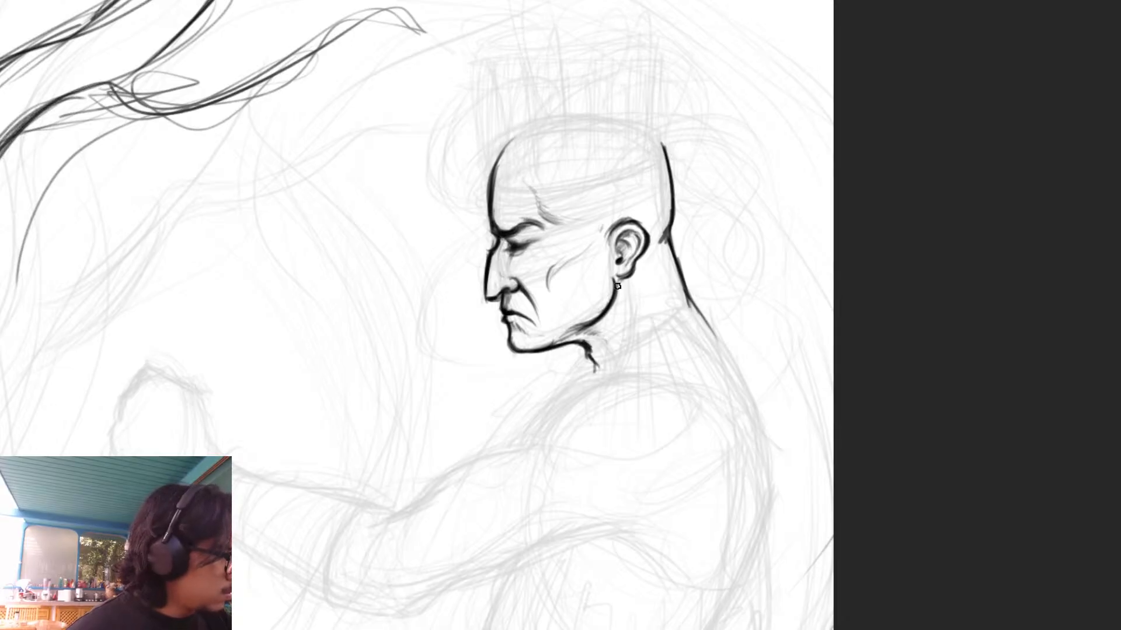
mouse_move(630, 288)
left_mouse_down()
mouse_move(625, 339)
mouse_move(582, 379)
left_mouse_up()
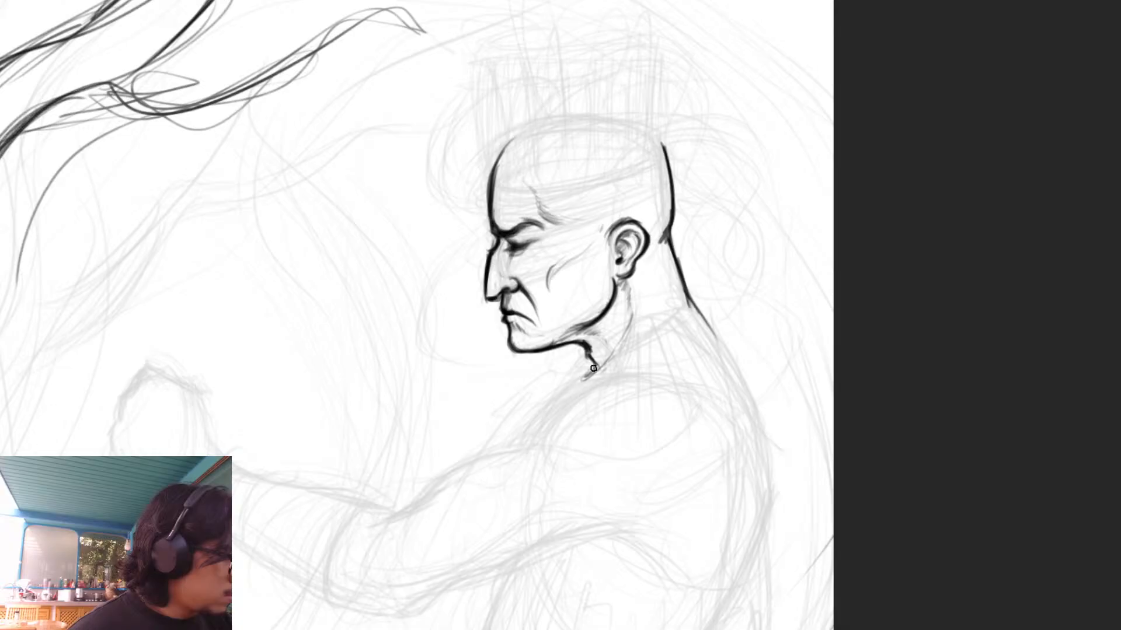
- Refine the front contour of the forehead above the brow, thinning the heavy line along its inner edge
mouse_move(914, 518)
left_mouse_down()
mouse_move(903, 368)
mouse_move(924, 518)
left_mouse_up()
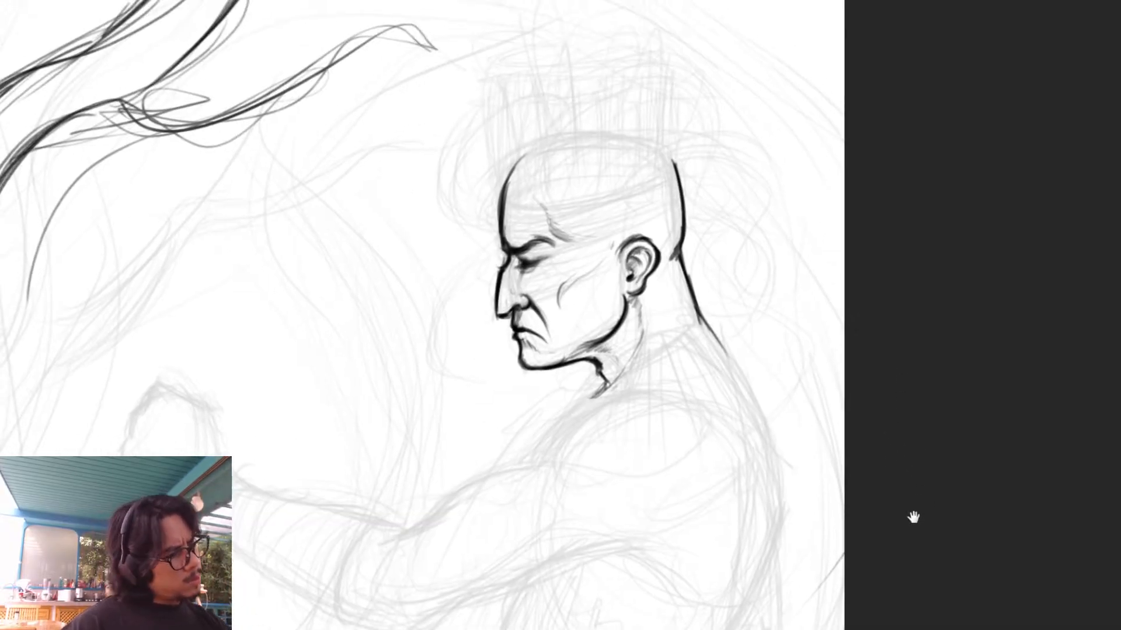
mouse_move(502, 244)
left_mouse_down()
mouse_move(500, 206)
mouse_move(508, 223)
left_mouse_up()
left_click_drag(512, 183, 507, 224)
left_click_drag(510, 188, 506, 229)
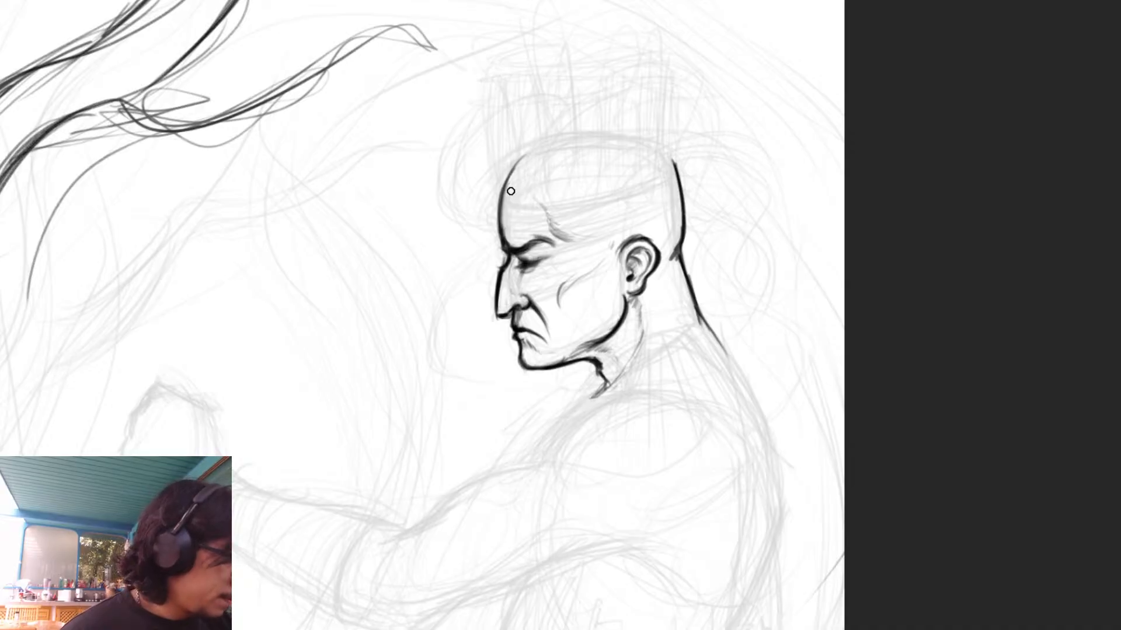
- Draw the rounded top of the skull, joining the forehead line to the back of the head
mouse_move(920, 535)
left_mouse_down()
mouse_move(940, 340)
mouse_move(983, 407)
mouse_move(965, 397)
left_mouse_up()
left_click_drag(551, 88, 613, 46)
left_click_drag(543, 106, 622, 45)
mouse_move(547, 84)
left_mouse_down()
mouse_move(637, 49)
mouse_move(671, 50)
left_mouse_up()
mouse_move(585, 67)
left_mouse_down()
mouse_move(683, 49)
mouse_move(717, 75)
left_mouse_up()
left_click_drag(680, 51, 716, 73)
left_click_drag(900, 156, 922, 297)
mouse_move(737, 206)
left_mouse_down()
mouse_move(569, 211)
mouse_move(558, 225)
mouse_move(684, 187)
left_mouse_up()
key("ctrl+z")
mouse_move(592, 204)
left_mouse_down()
mouse_move(689, 188)
mouse_move(721, 194)
mouse_move(658, 187)
mouse_move(706, 187)
left_mouse_up()
left_click_drag(631, 188, 715, 187)
key("ctrl+z")
key("ctrl+z")
key("ctrl+z")
key("ctrl+z")
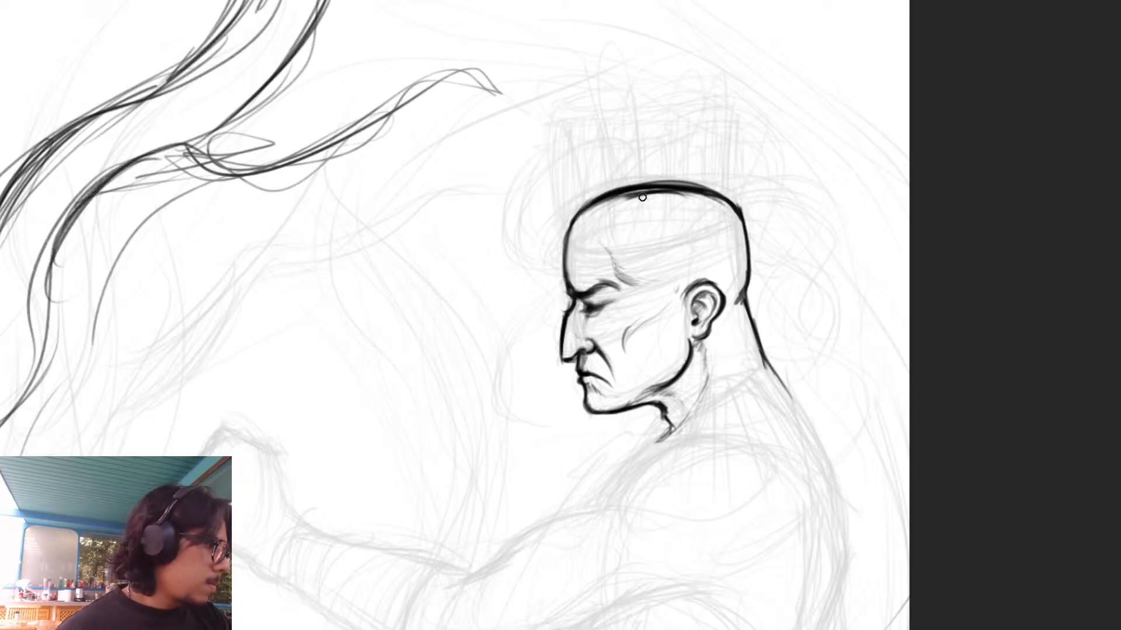
- Thin the skull's thick top outline by erasing along its inner edge
left_click_drag(650, 195, 728, 205)
left_click_drag(604, 204, 700, 195)
mouse_move(688, 193)
left_mouse_down()
mouse_move(600, 208)
mouse_move(611, 200)
left_mouse_up()
- Darken the neck muscle line descending from just below the ear
mouse_move(923, 342)
left_mouse_down()
mouse_move(845, 117)
mouse_move(823, 152)
mouse_move(840, 174)
left_mouse_up()
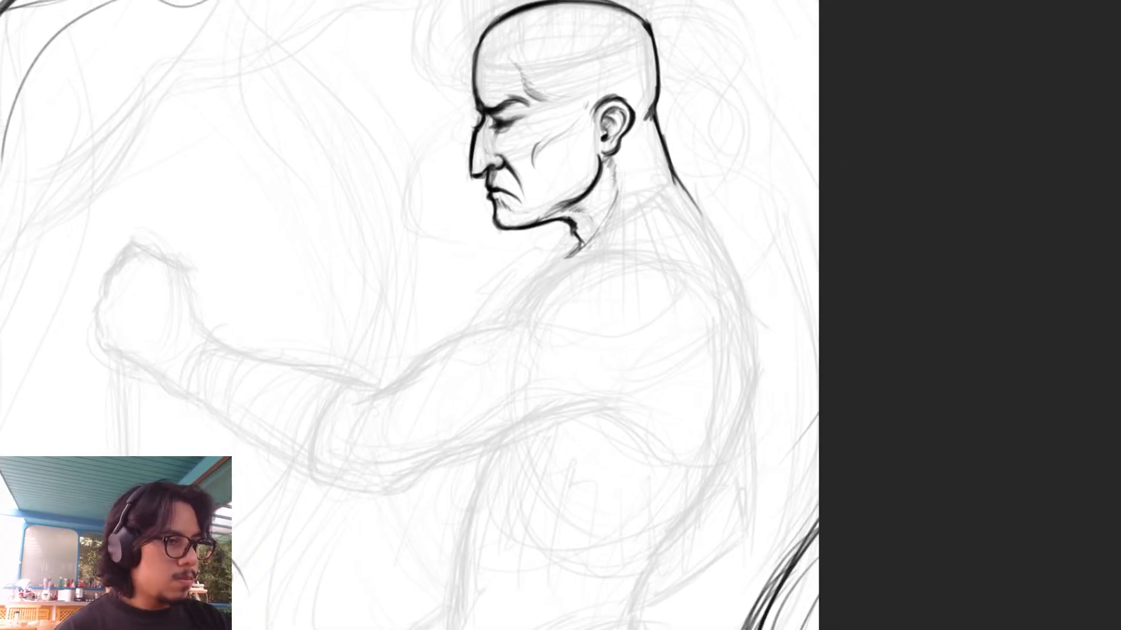
mouse_move(938, 368)
left_mouse_down()
mouse_move(968, 290)
mouse_move(958, 325)
left_mouse_up()
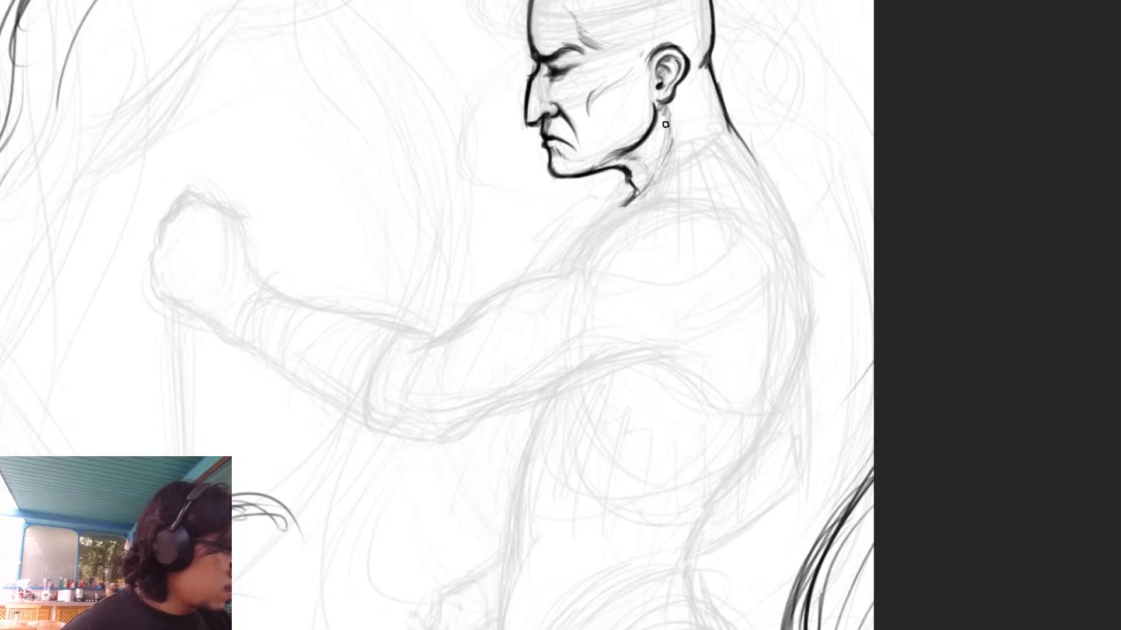
left_click_drag(955, 492, 973, 555)
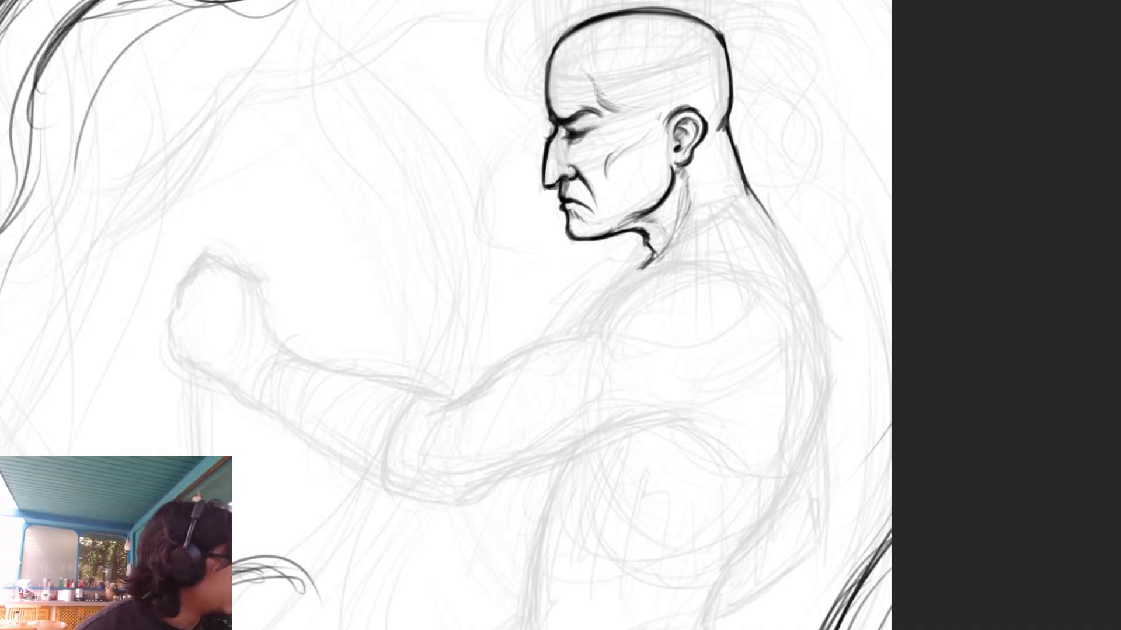
- Draw the front contour from the throat over the chest and along the upper arm to the elbow crease
key("ctrl+minus")
key("ctrl+minus")
left_click_drag(917, 510, 958, 393)
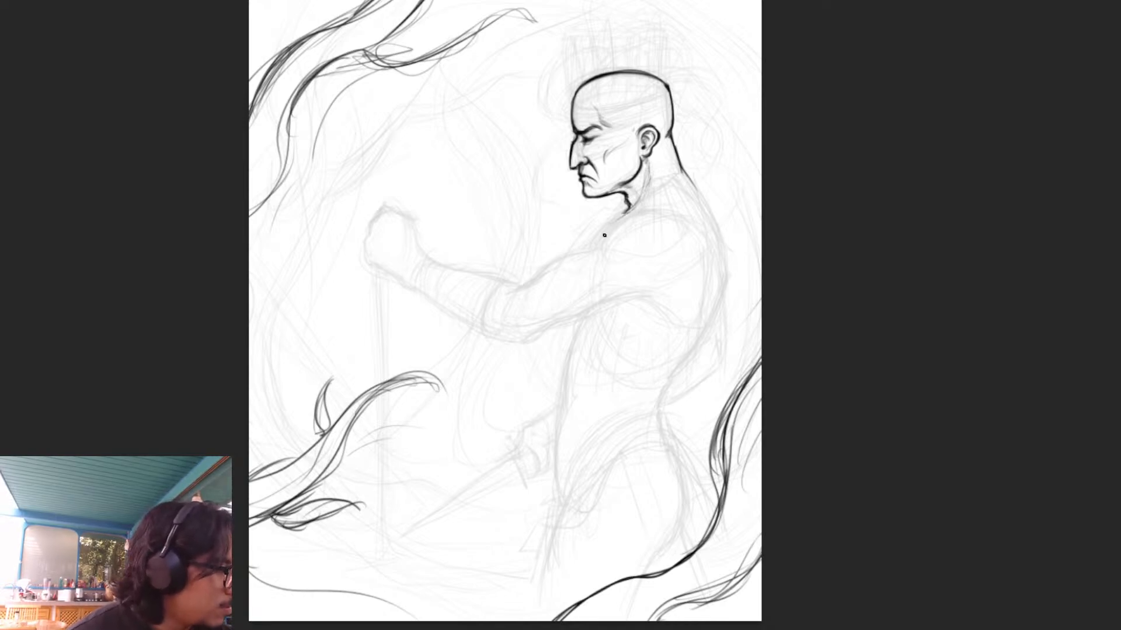
left_click_drag(629, 213, 596, 245)
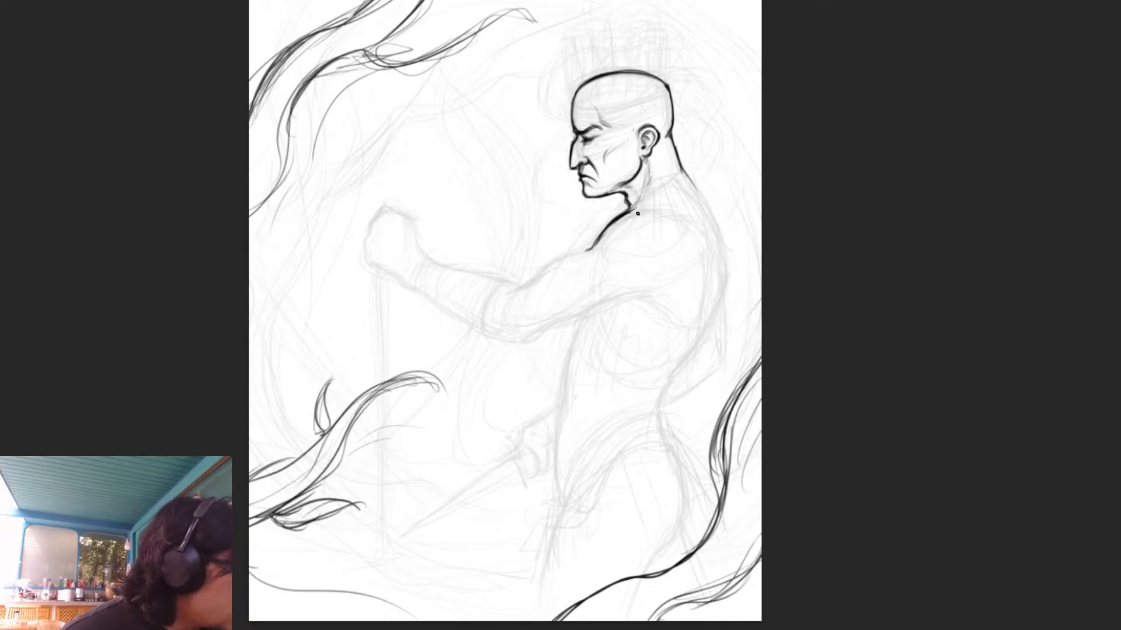
mouse_move(638, 216)
left_mouse_down()
mouse_move(514, 291)
mouse_move(590, 250)
mouse_move(525, 286)
left_mouse_up()
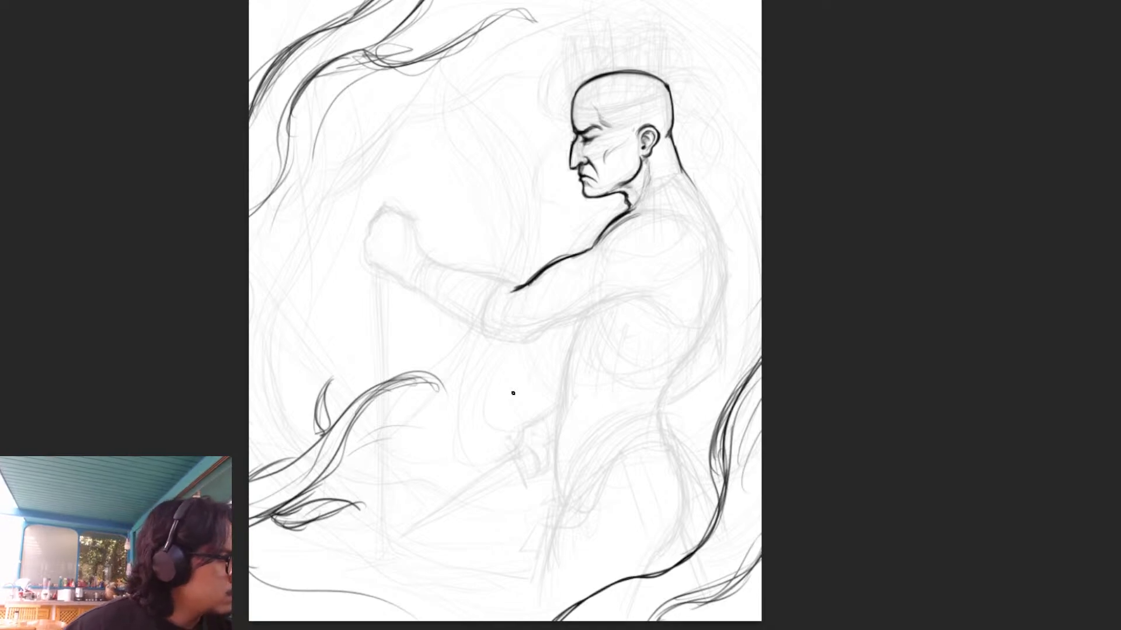
- Continue the nape line down into a curved contour for the upper back
left_click_drag(674, 148, 717, 237)
left_click_drag(696, 191, 716, 240)
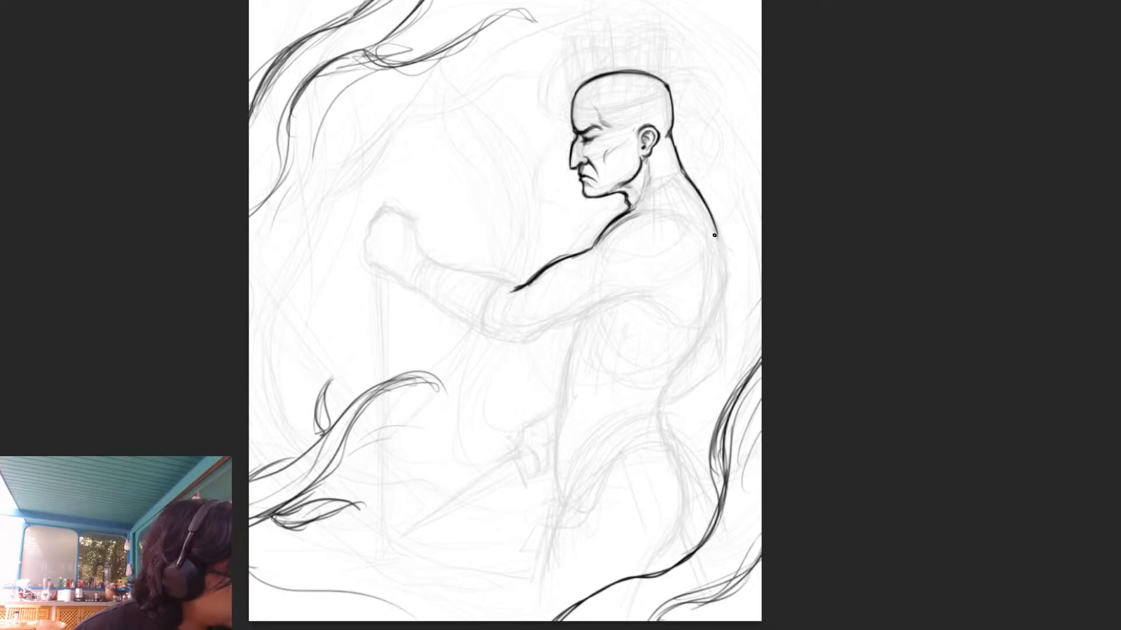
left_click_drag(698, 194, 723, 290)
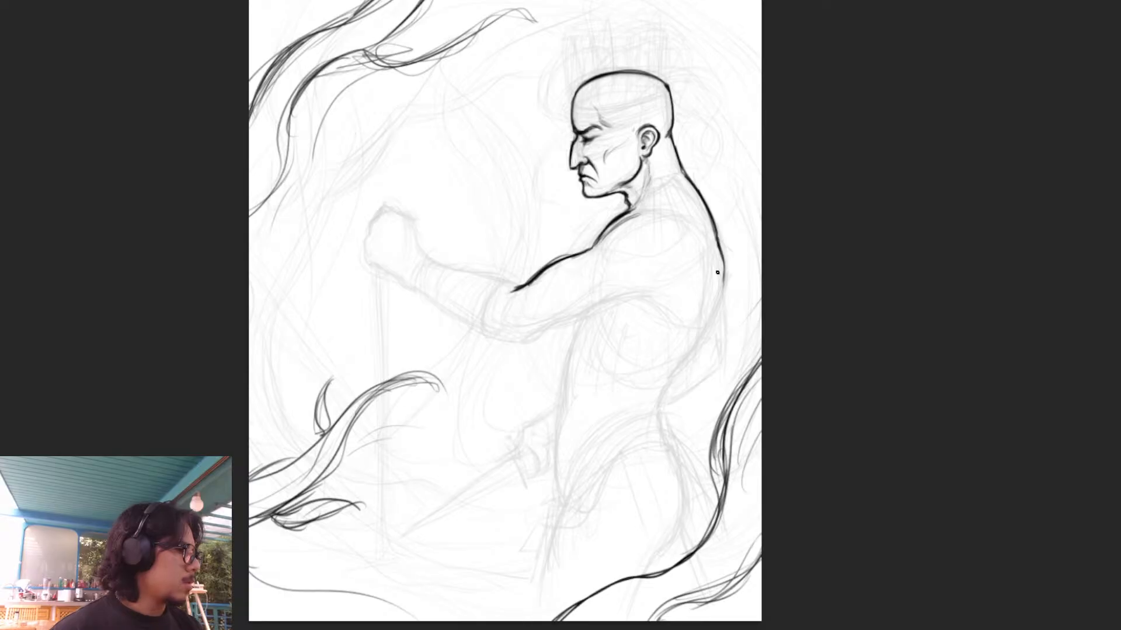
- Outline the elbow's underside with an inner muscle line and draw the forearm's upper edge out from the elbow crease
mouse_move(478, 325)
left_mouse_down()
mouse_move(525, 341)
mouse_move(511, 338)
mouse_move(557, 316)
left_mouse_up()
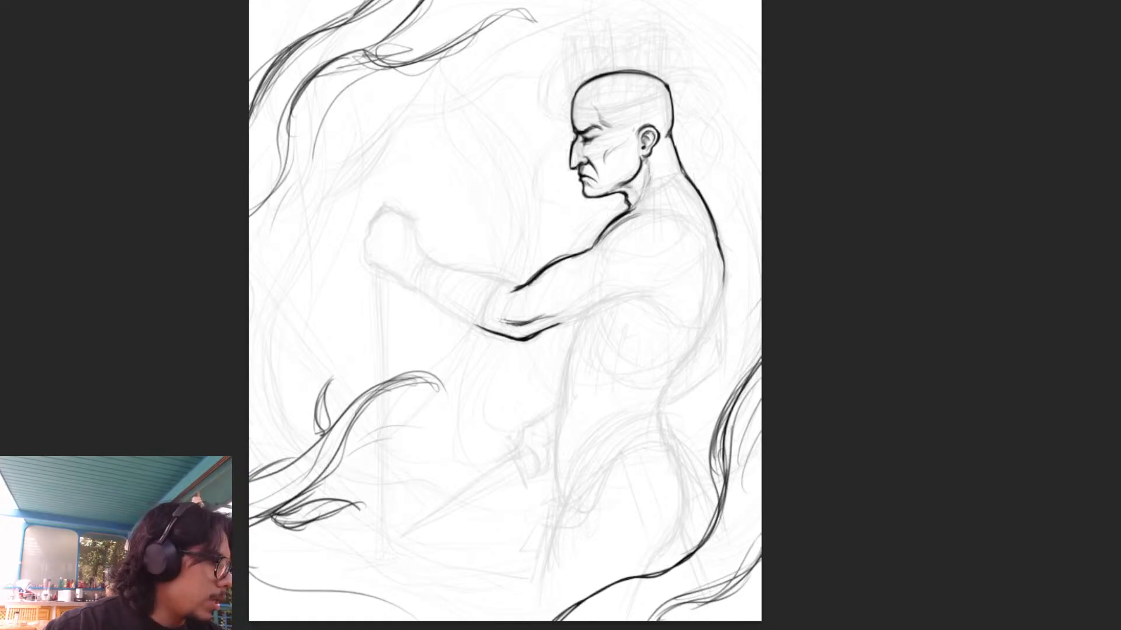
left_click_drag(526, 324, 580, 301)
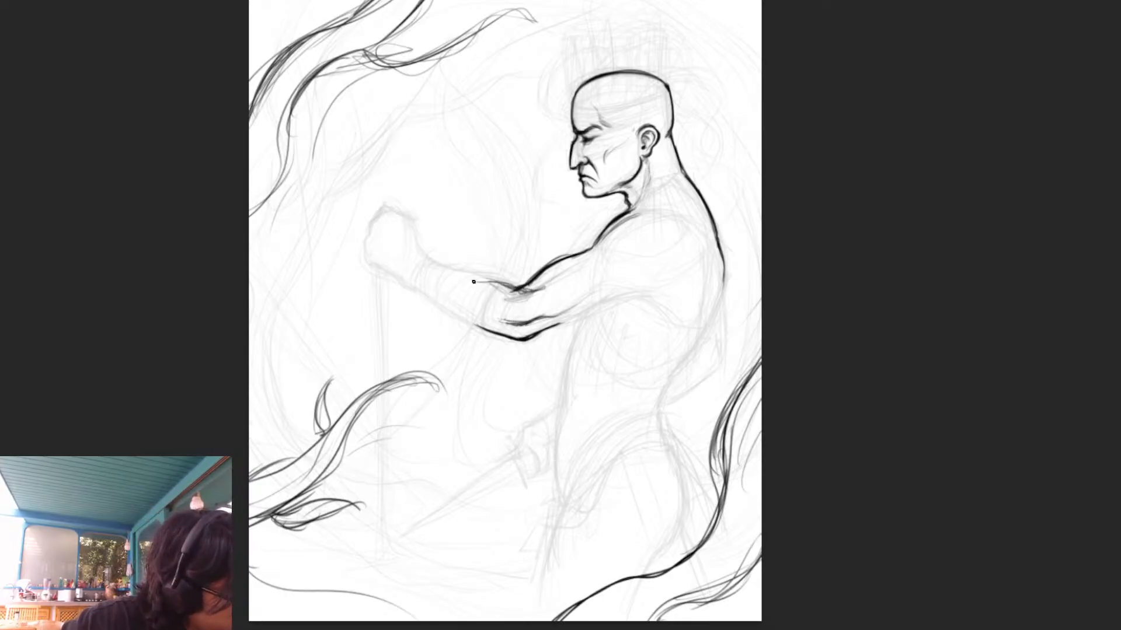
mouse_move(459, 274)
left_mouse_down()
mouse_move(547, 288)
mouse_move(527, 303)
mouse_move(569, 281)
left_mouse_up()
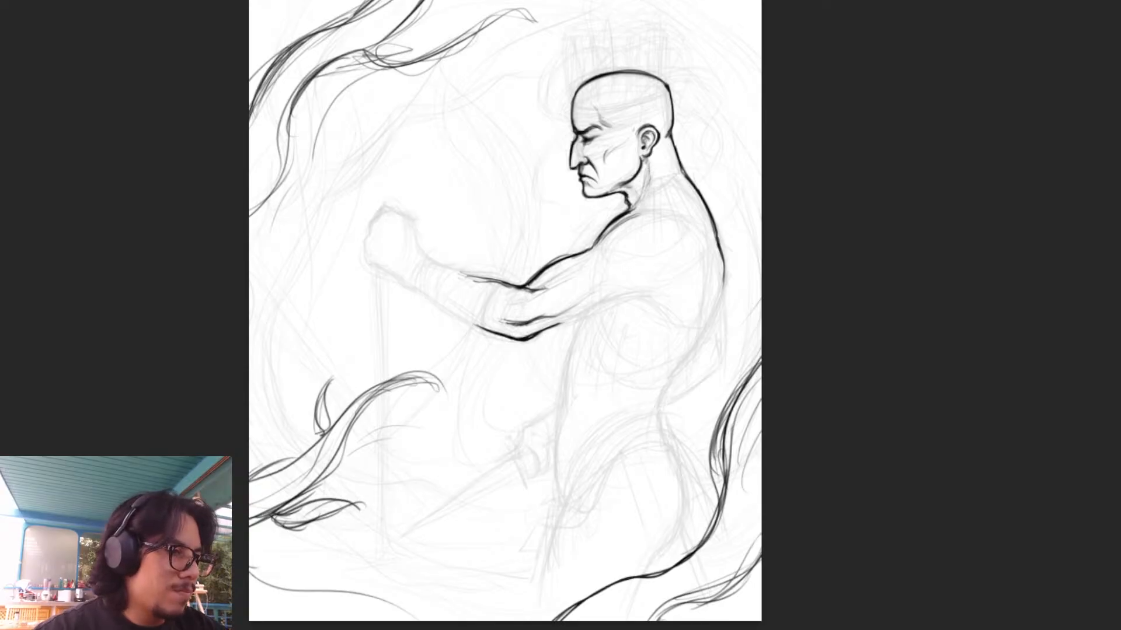
- Soften the upper arm's top contour and extend its underside line from the elbow to the armpit
left_click_drag(533, 291, 553, 278)
left_click_drag(596, 244, 583, 259)
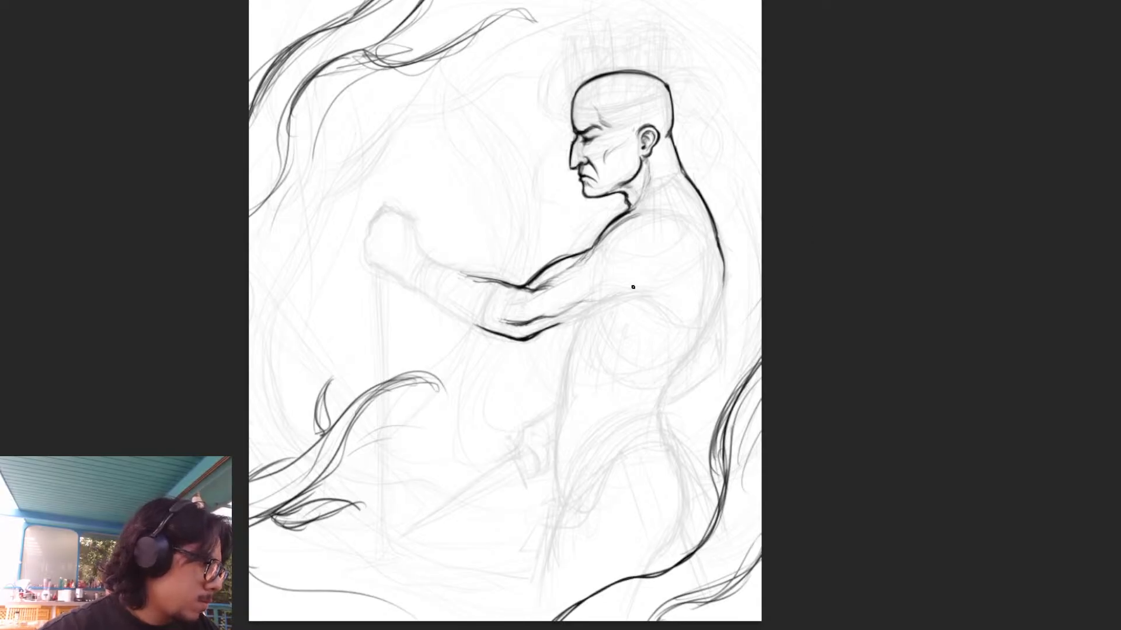
left_click_drag(553, 326, 637, 297)
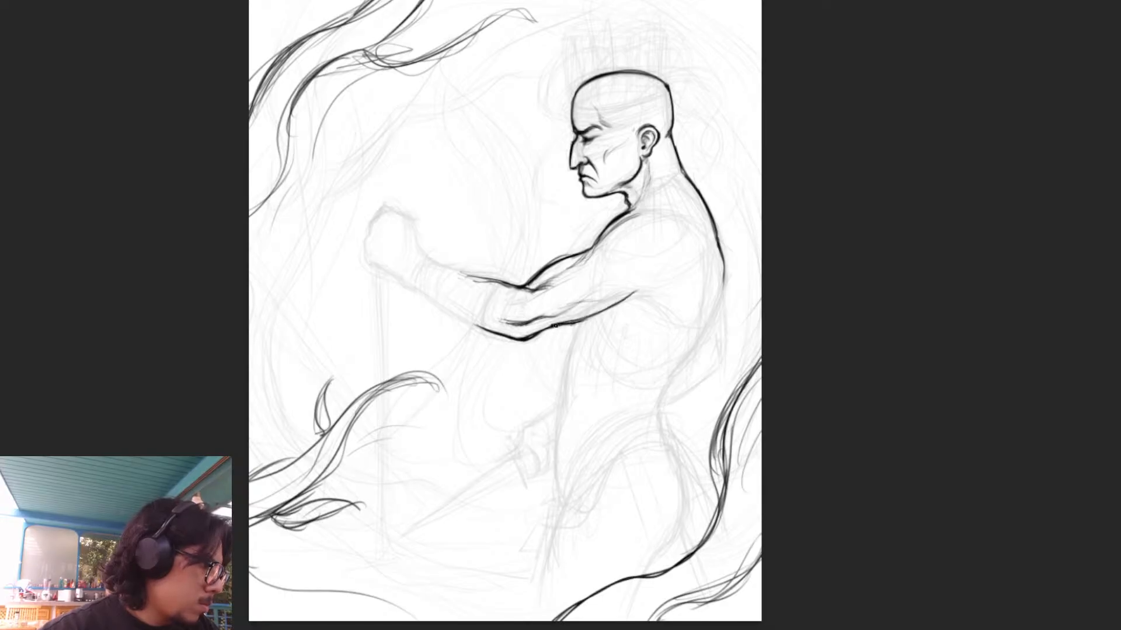
left_click_drag(543, 331, 647, 287)
left_click_drag(572, 321, 627, 293)
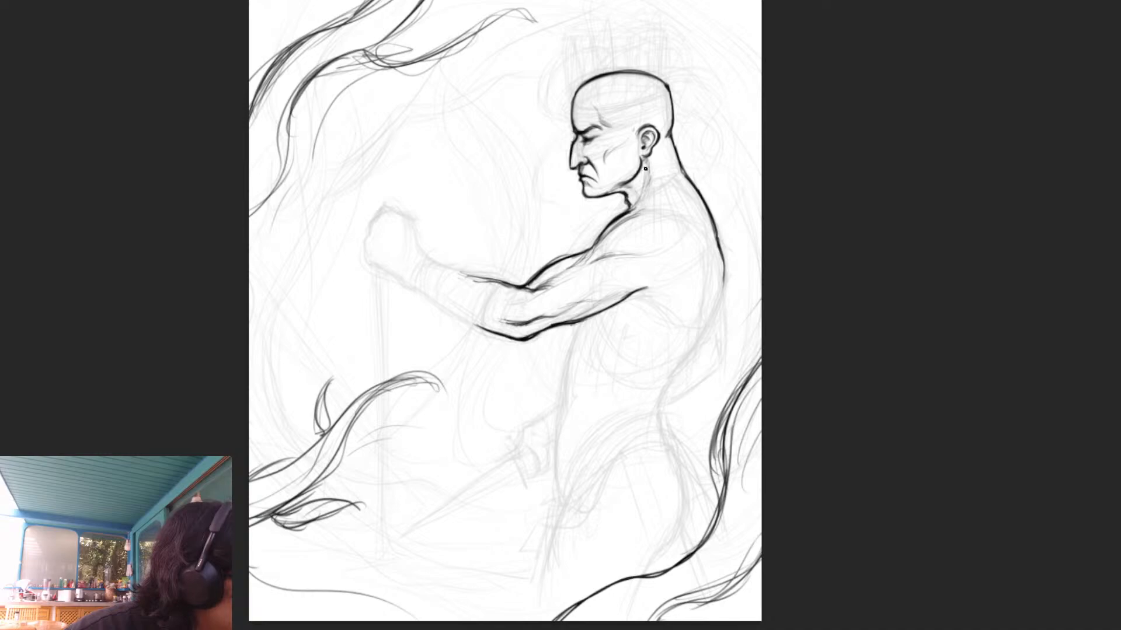
- Strengthen the neck muscle line from ear to throat and add light muscle contours behind the shoulder and inside the upper back
left_click_drag(645, 170, 628, 212)
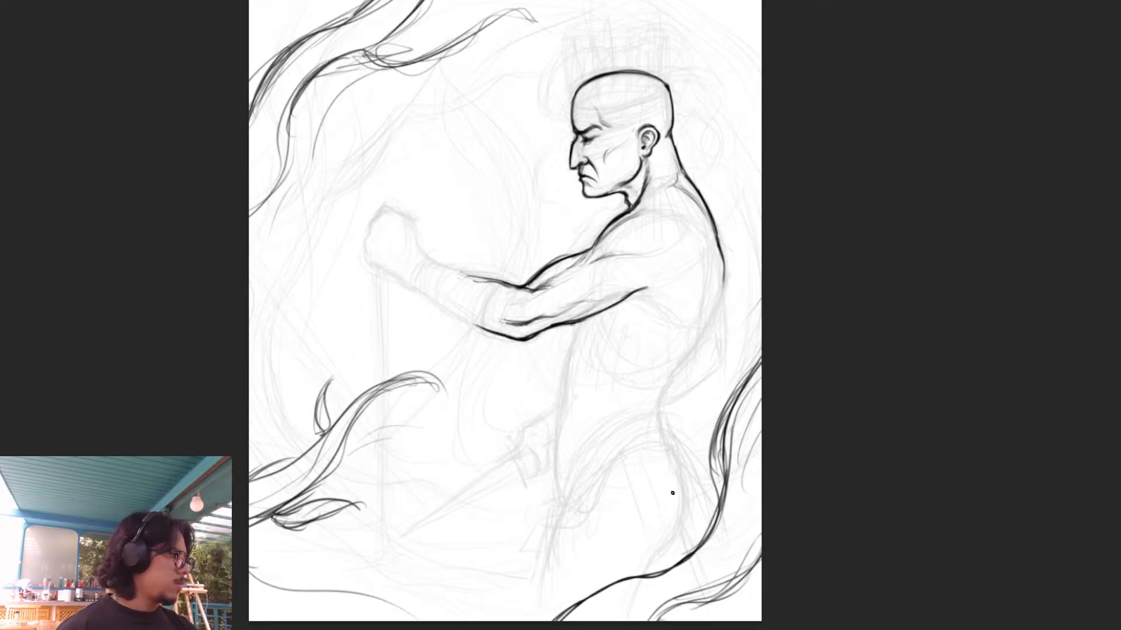
key("v")
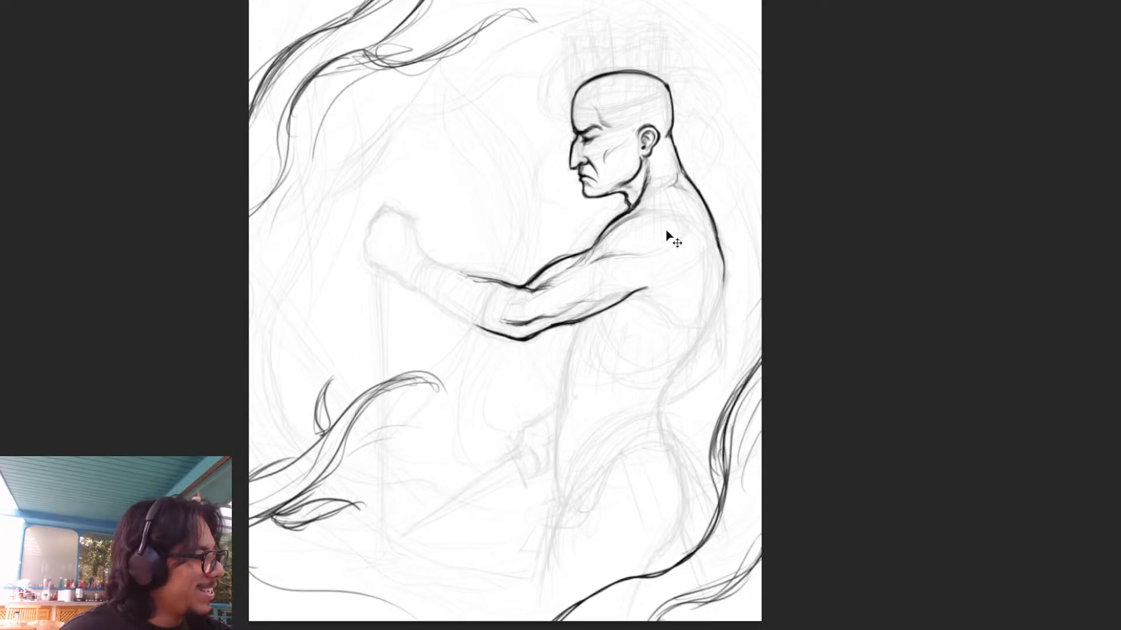
key("ctrl+z")
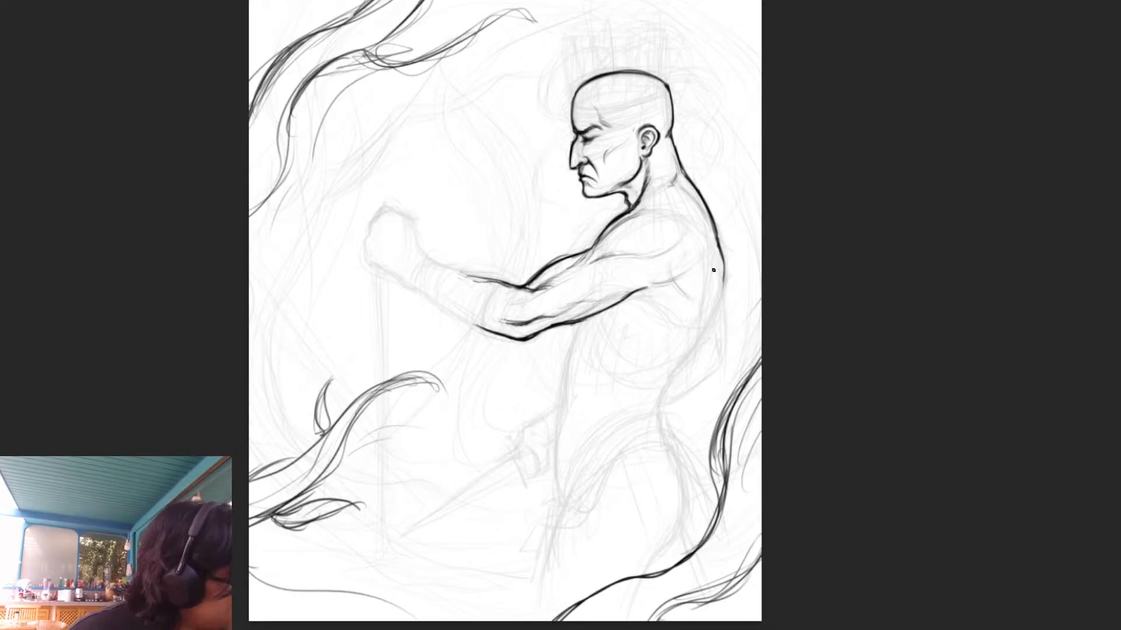
mouse_move(711, 251)
left_mouse_down()
mouse_move(716, 286)
mouse_move(706, 223)
left_mouse_up()
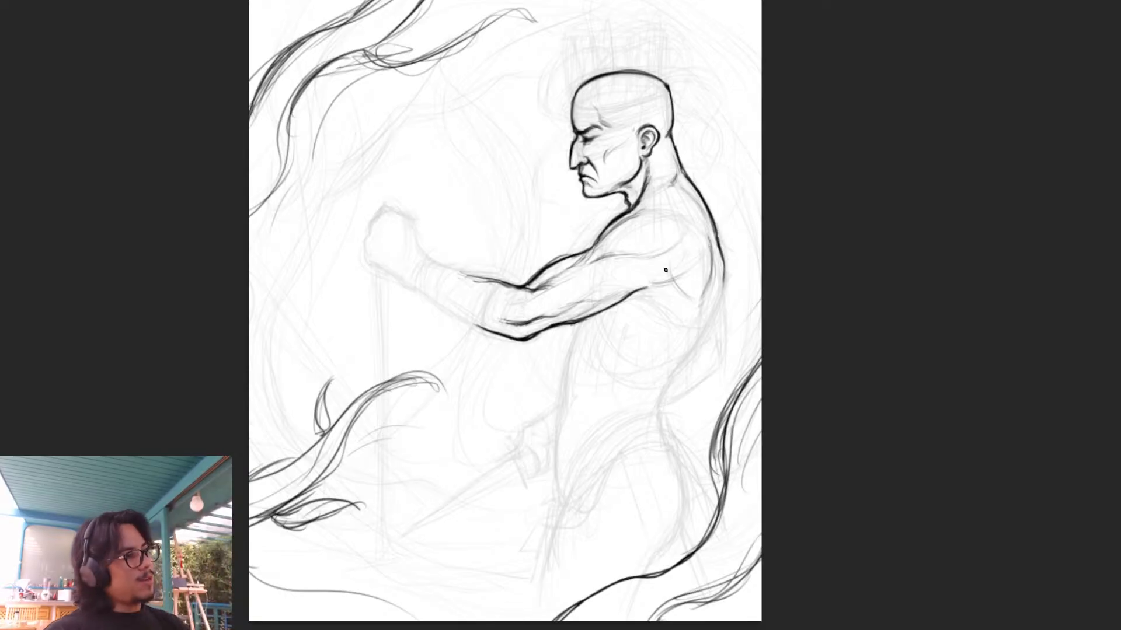
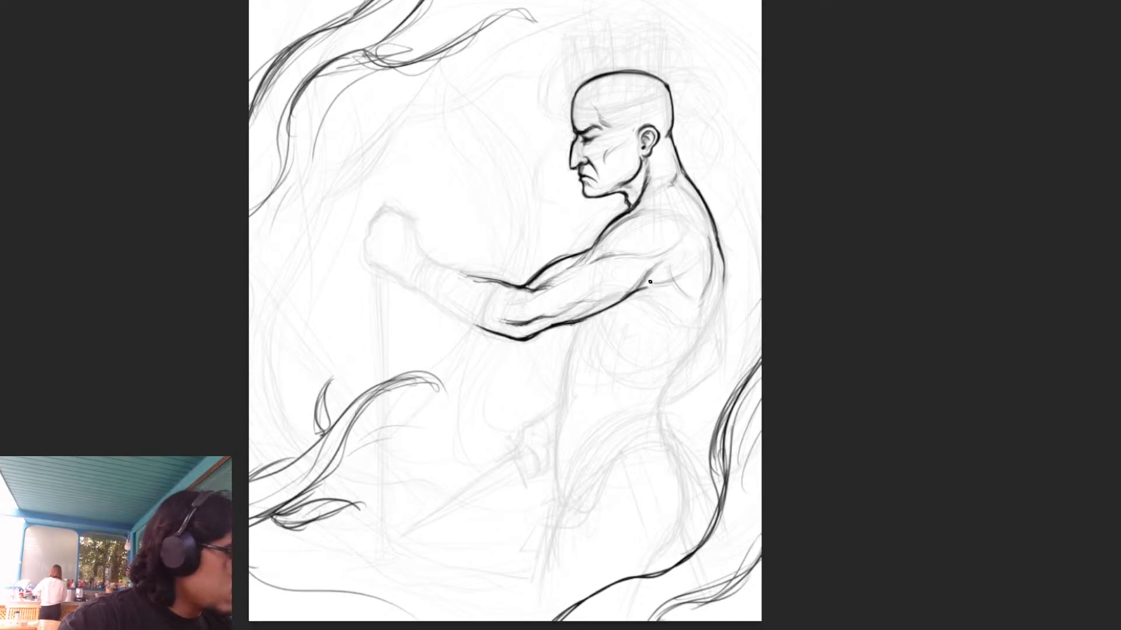
- Draw the shoulder's rear muscle curve behind the armpit and the side muscle's edge from the armpit down to the waist
mouse_move(642, 287)
left_mouse_down()
mouse_move(687, 275)
mouse_move(687, 244)
left_mouse_up()
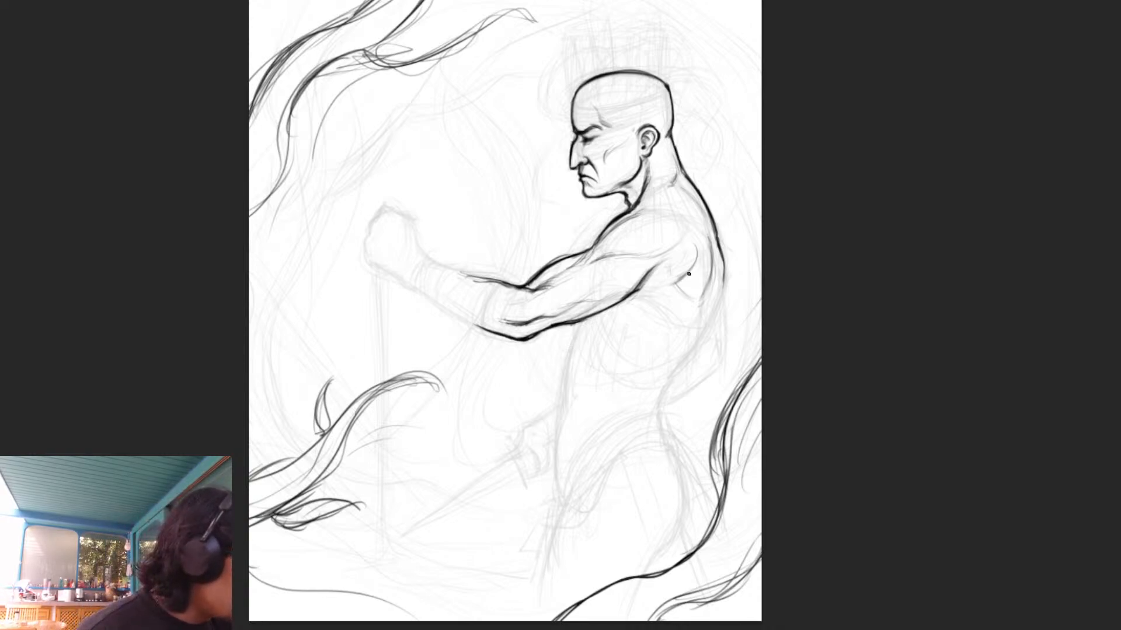
left_click_drag(702, 245, 697, 257)
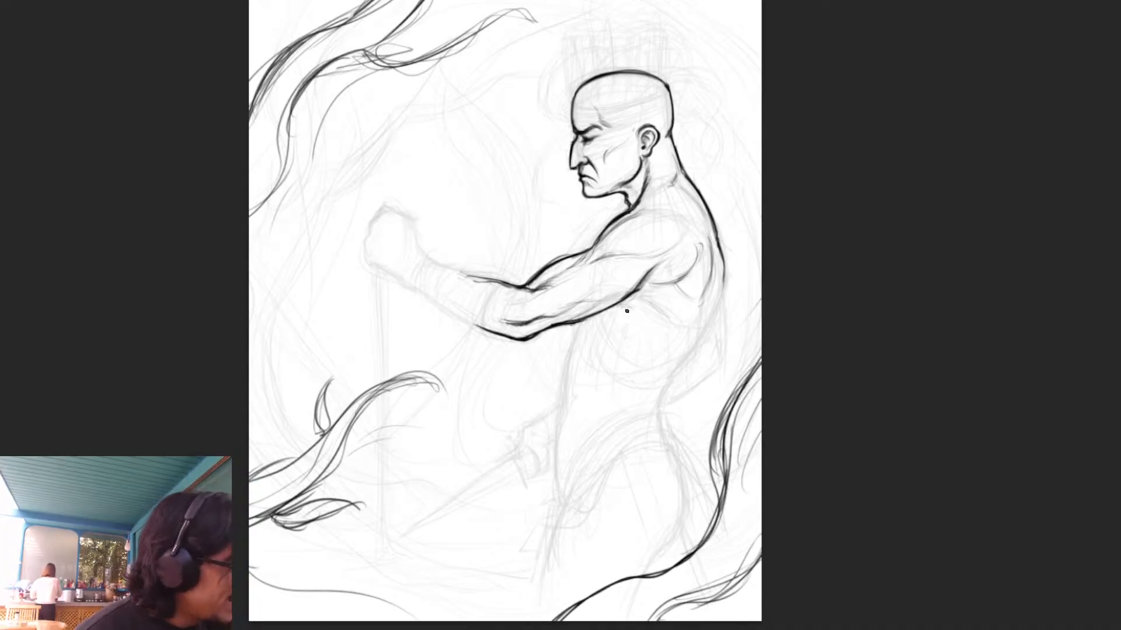
left_click_drag(625, 308, 643, 346)
mouse_move(621, 304)
left_mouse_down()
mouse_move(659, 366)
mouse_move(658, 390)
left_mouse_up()
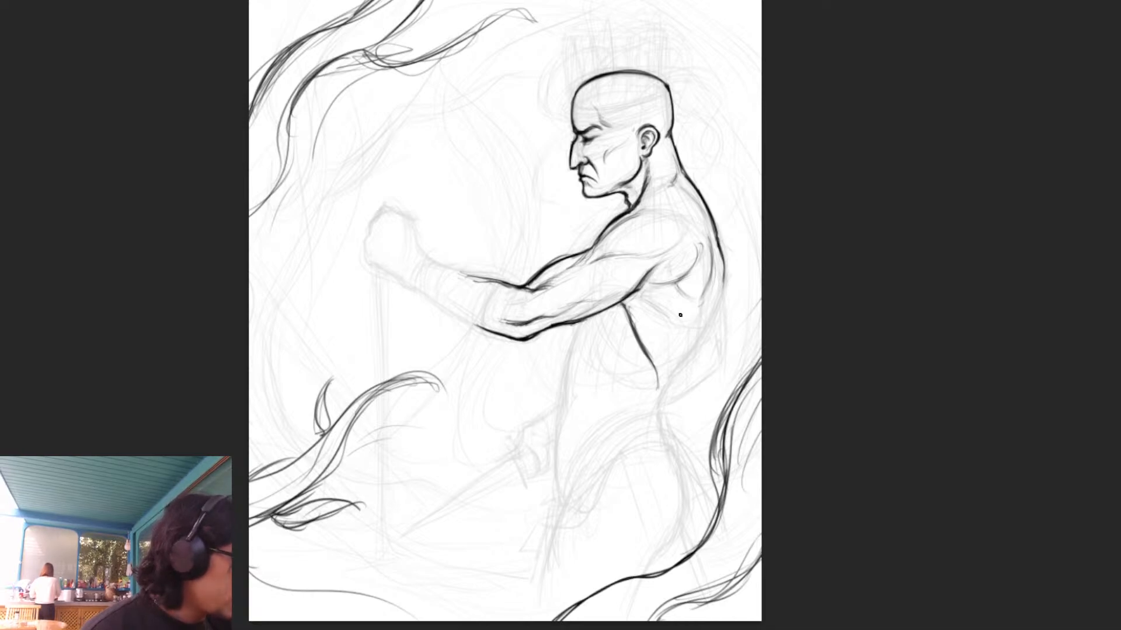
- Continue the back contour from the shoulder blade in a smooth inward curve down to the waist
left_click_drag(724, 269, 692, 351)
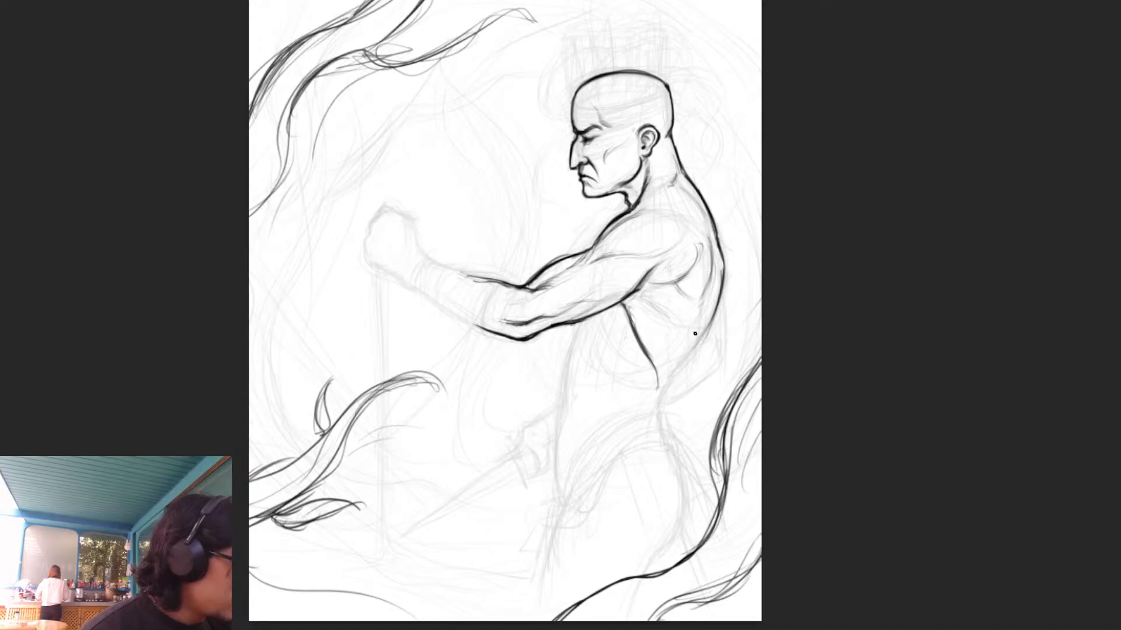
left_click_drag(722, 299, 678, 366)
left_click_drag(706, 332, 676, 369)
left_click_drag(716, 307, 658, 406)
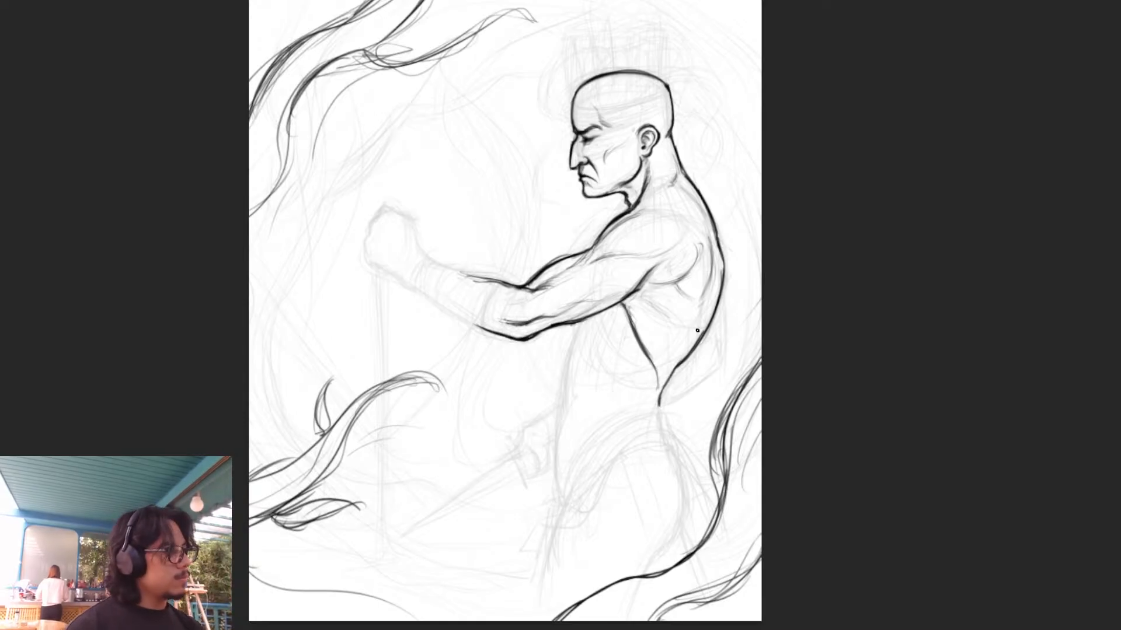
- Draw the torso's front contour from beneath the upper arm down the chest and belly, redoing the strokes over the abdomen
left_click_drag(573, 170, 570, 163)
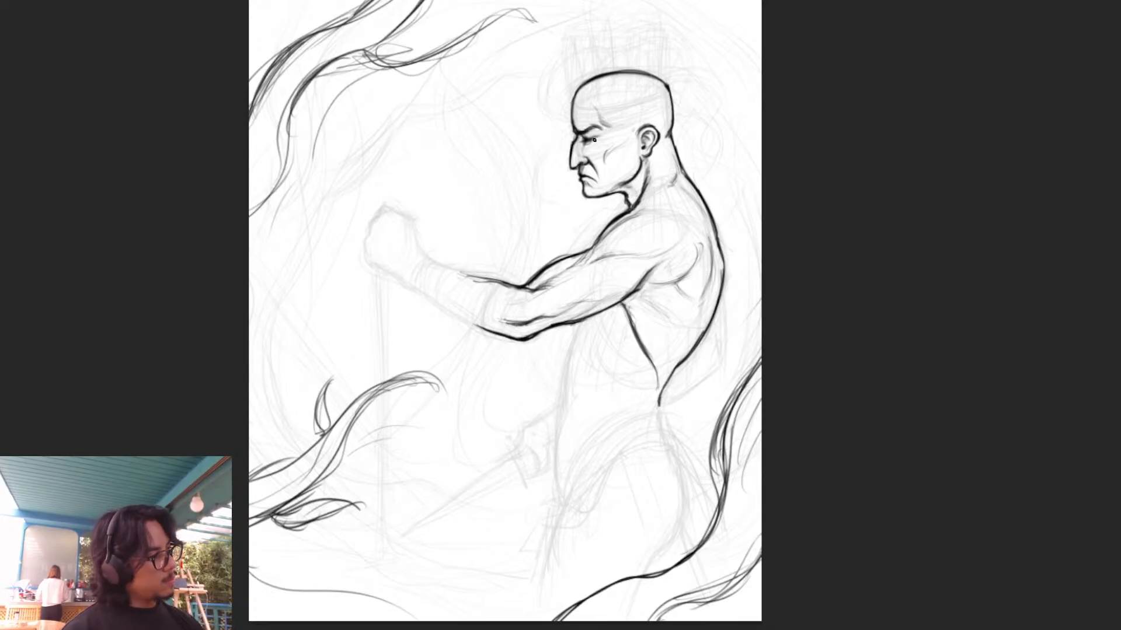
left_click_drag(578, 324, 559, 453)
left_click_drag(568, 403, 555, 482)
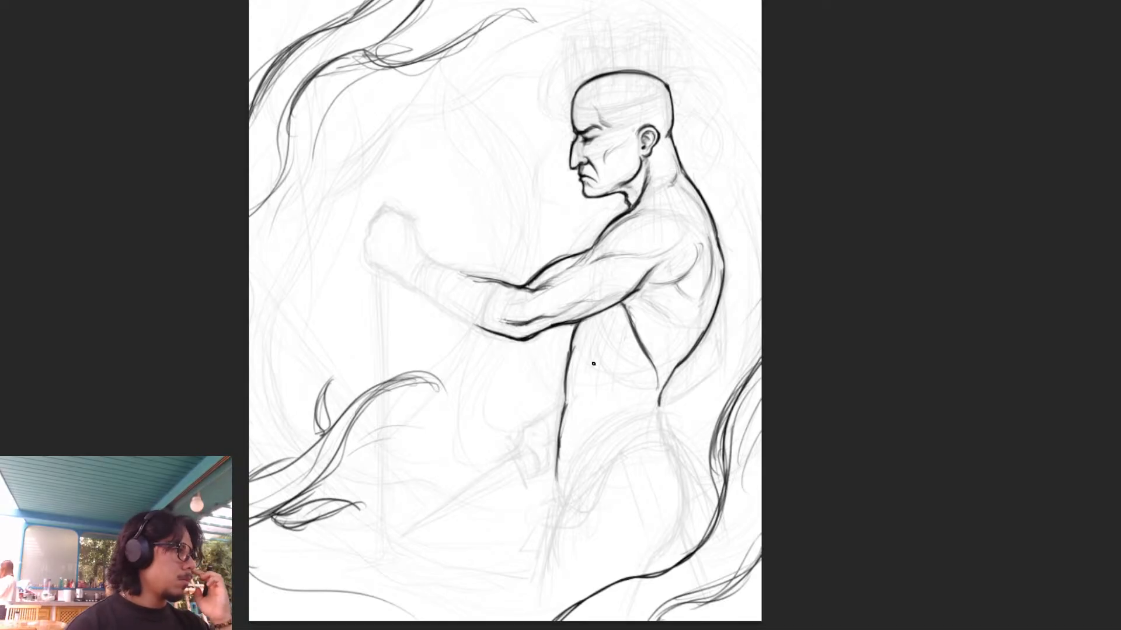
key("ctrl+z")
key("ctrl+z")
key("ctrl+z")
left_click_drag(571, 348, 555, 482)
mouse_move(559, 426)
left_mouse_down()
mouse_move(557, 489)
mouse_move(573, 388)
left_mouse_up()
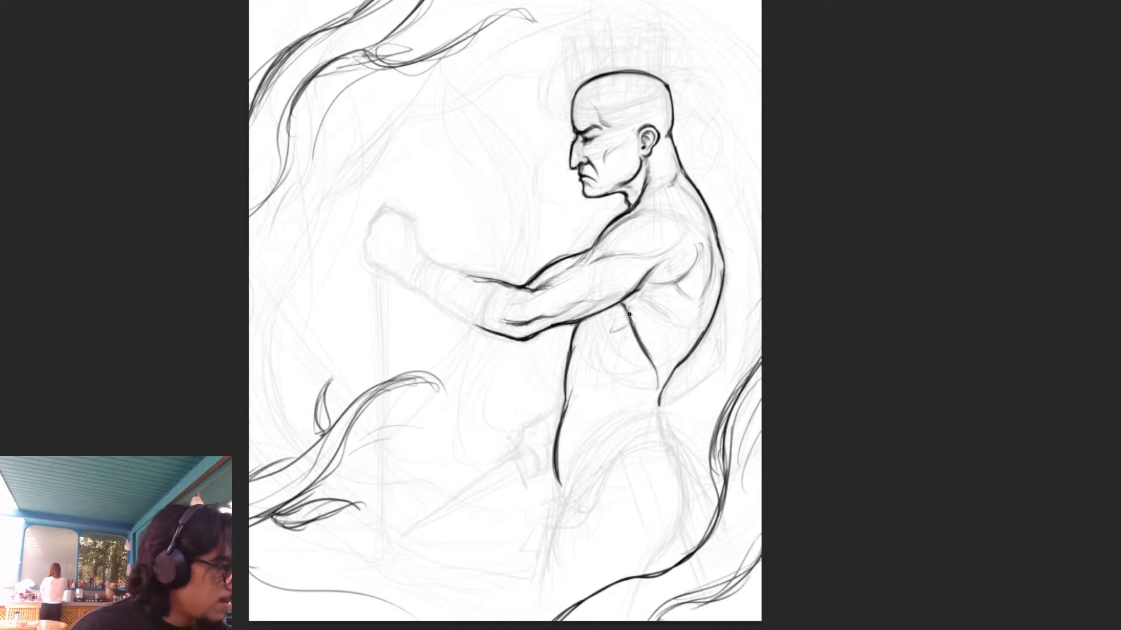
mouse_move(622, 316)
left_mouse_down()
mouse_move(620, 342)
mouse_move(653, 331)
left_mouse_up()
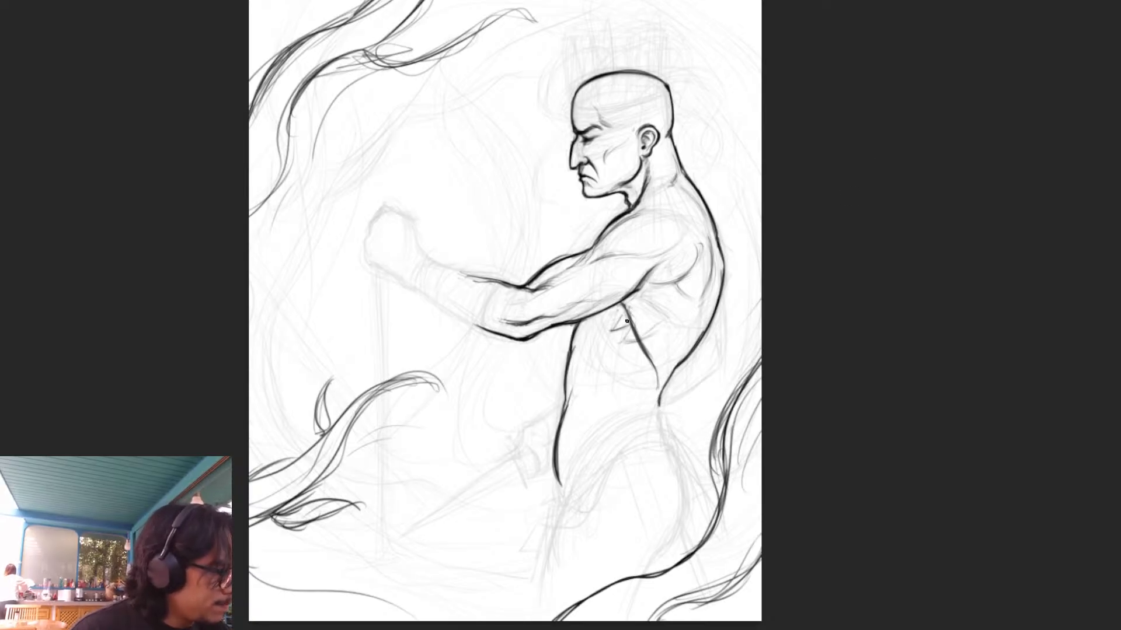
mouse_move(595, 327)
left_mouse_down()
mouse_move(635, 343)
mouse_move(637, 359)
mouse_move(655, 354)
left_mouse_up()
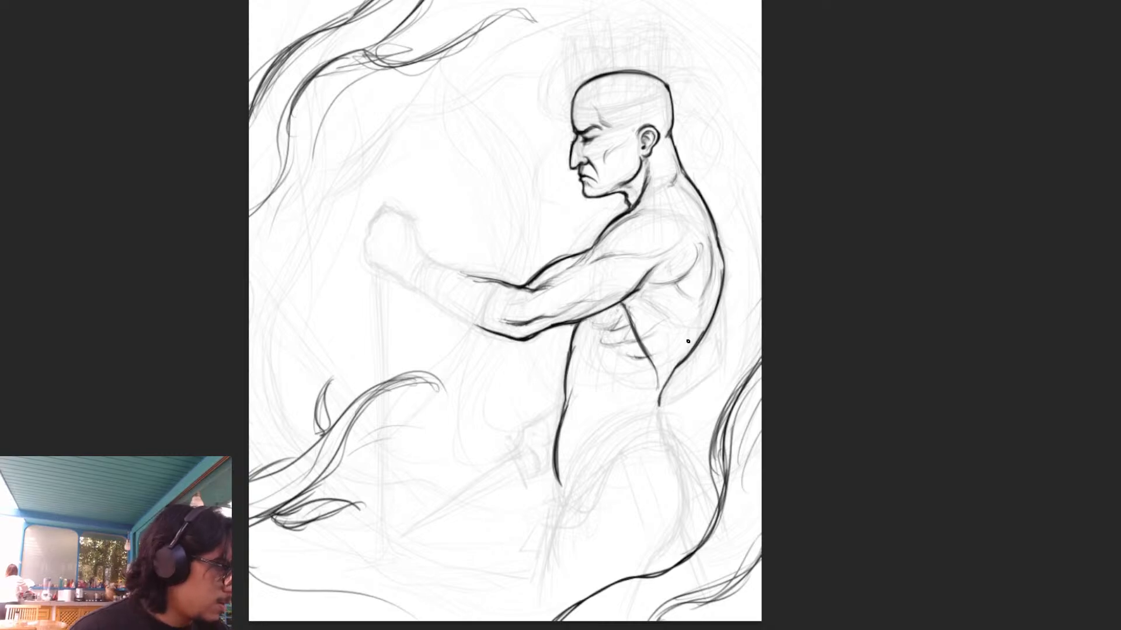
key("ctrl+comma")
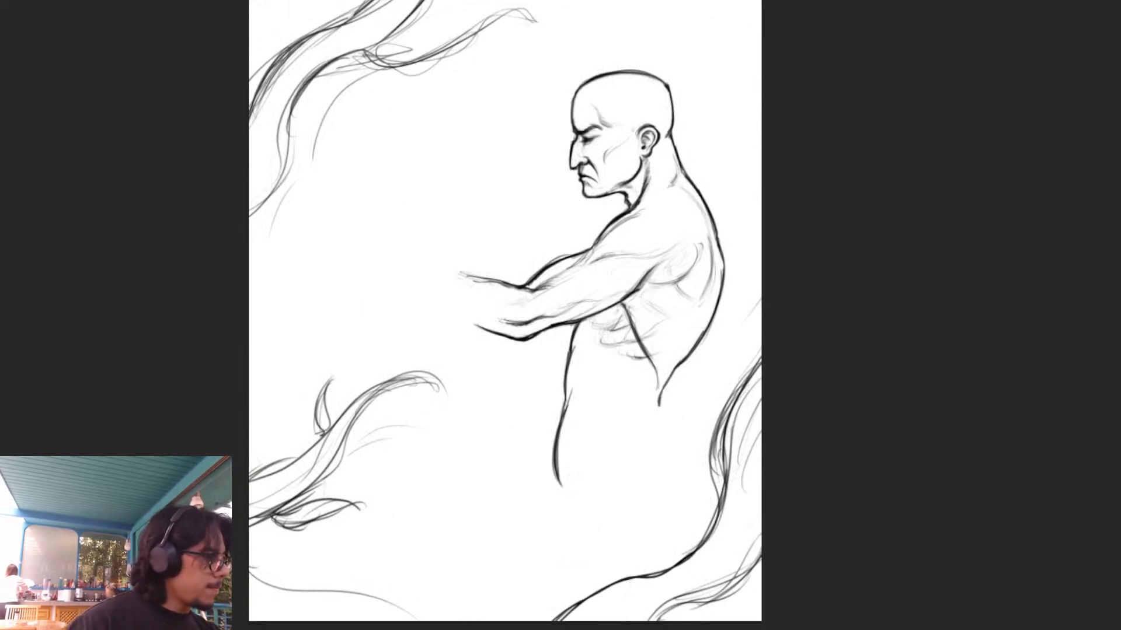
key("ctrl+comma")
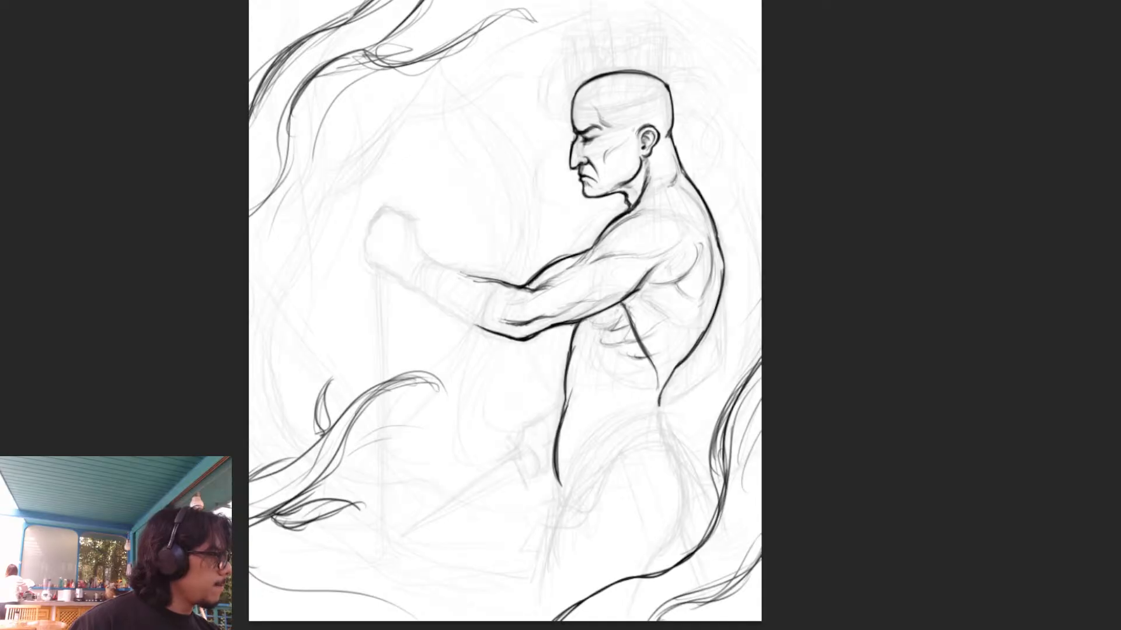
key("ctrl+comma")
key("ctrl+comma")
key("ctrl+comma")
key("ctrl+comma")
key("ctrl+z")
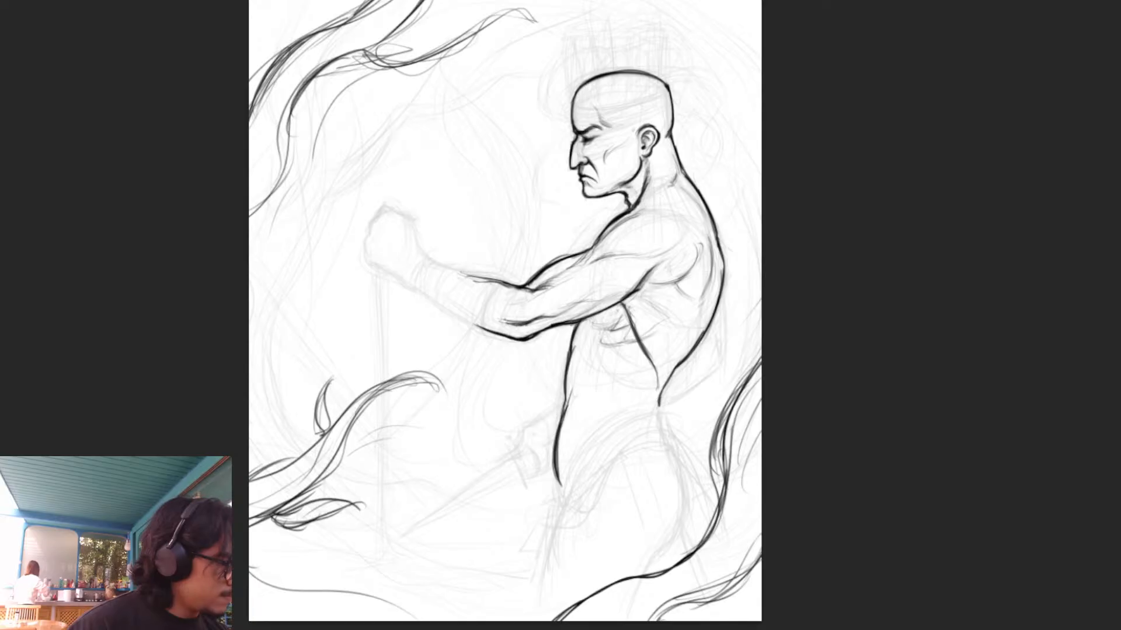
key("ctrl+z")
key("ctrl+z")
key("ctrl+z")
key("ctrl+z")
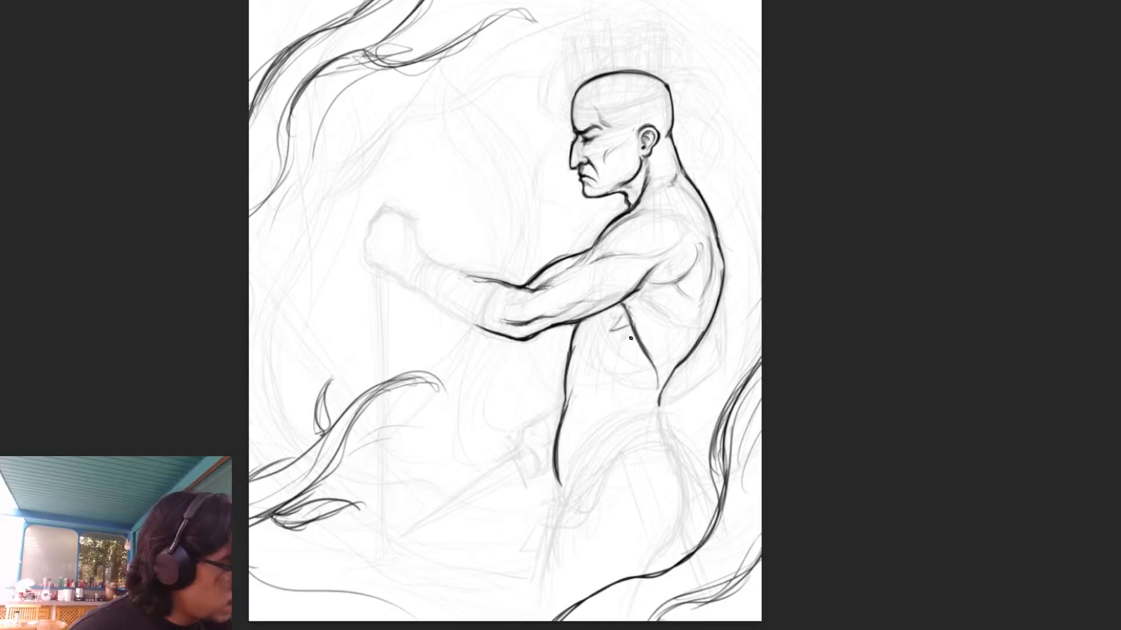
- Sketch short, light curved rib-muscle strokes on the side of the chest below the armpit
left_click_drag(632, 337, 646, 340)
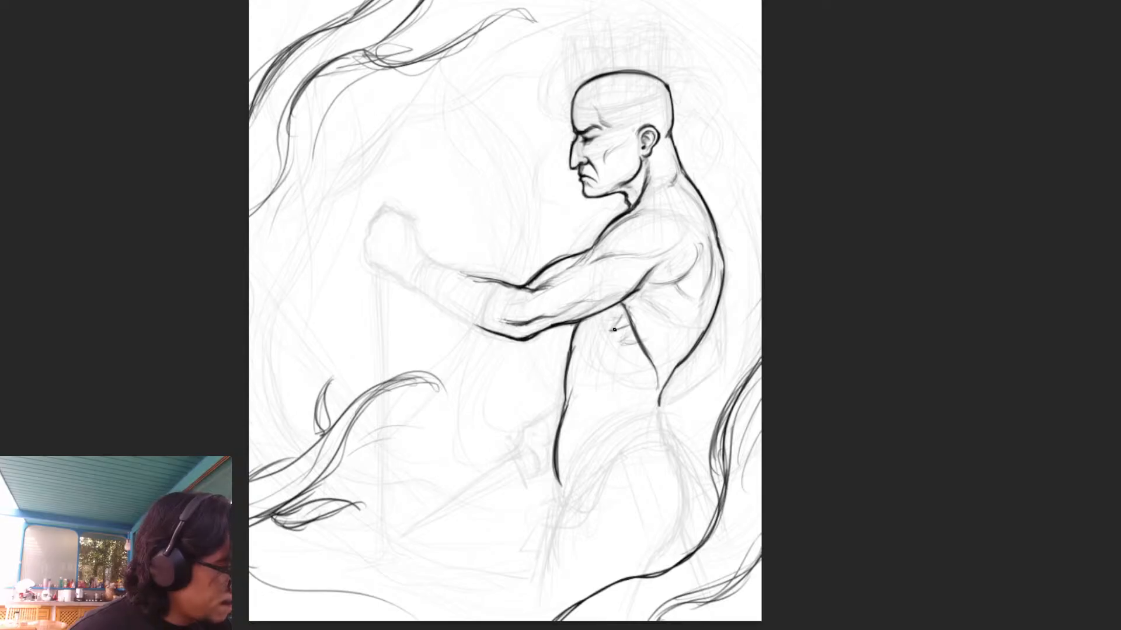
left_click_drag(595, 325, 629, 349)
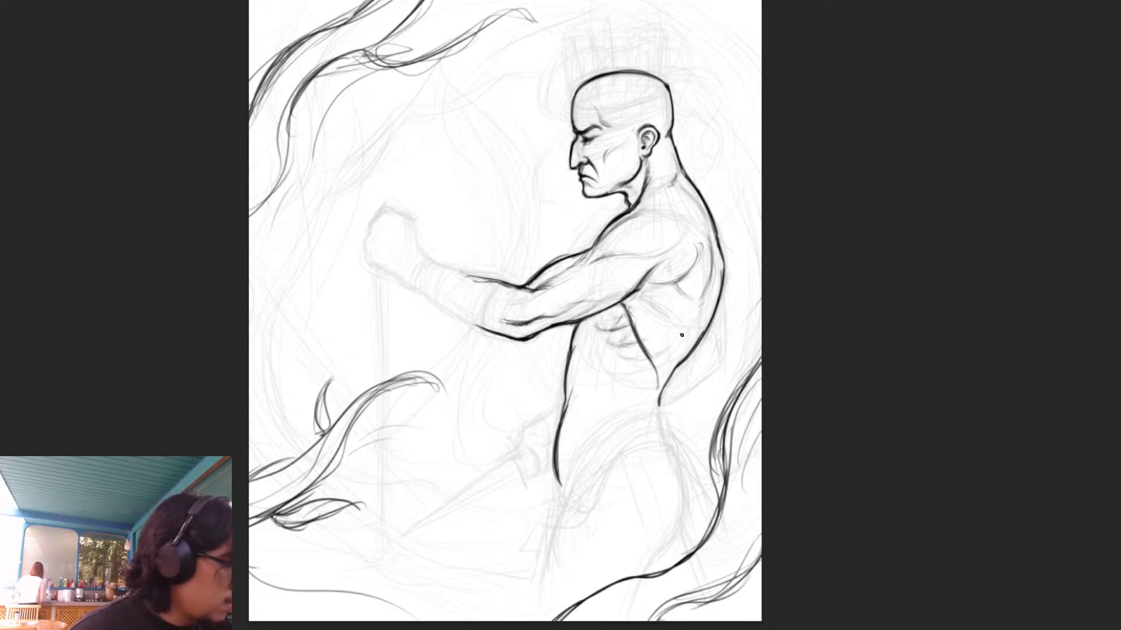
left_click_drag(623, 328, 636, 322)
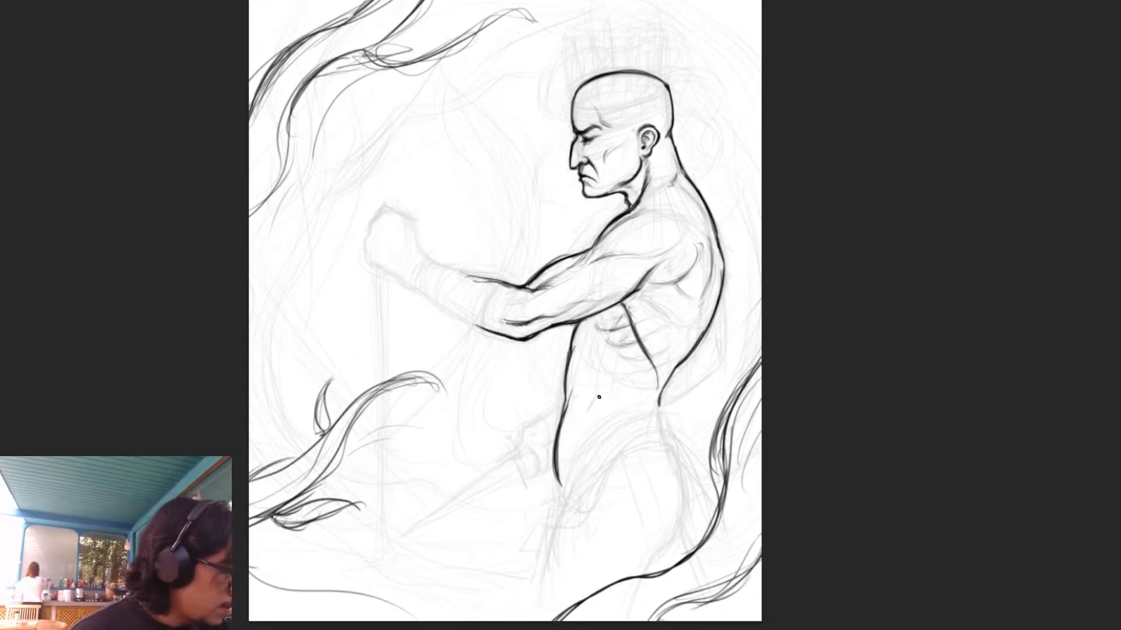
- Add light oblique and abdominal muscle lines across the waist, extend the lower back line and soften the side muscle's edge
left_click_drag(595, 402, 564, 477)
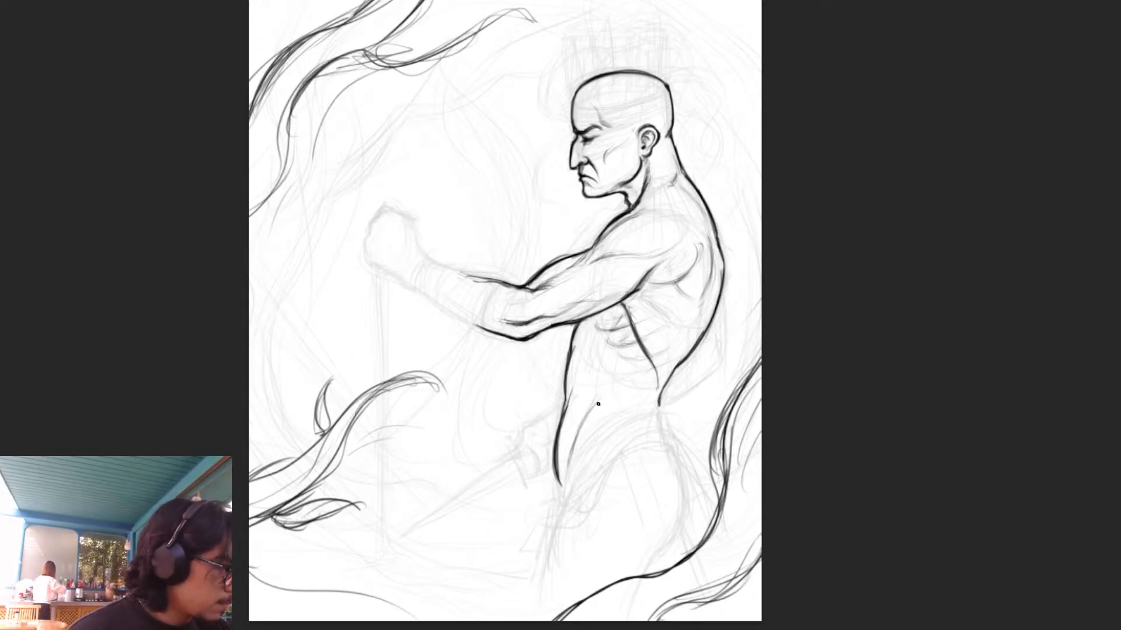
left_click_drag(654, 392, 661, 432)
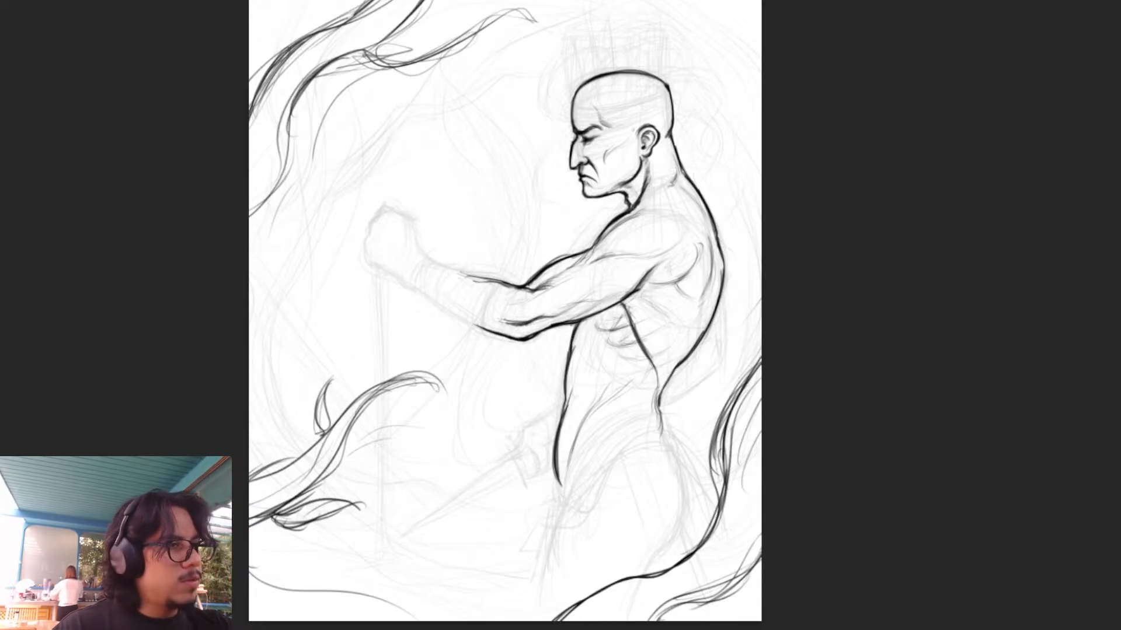
mouse_move(655, 377)
left_mouse_down()
mouse_move(630, 311)
mouse_move(651, 351)
left_mouse_up()
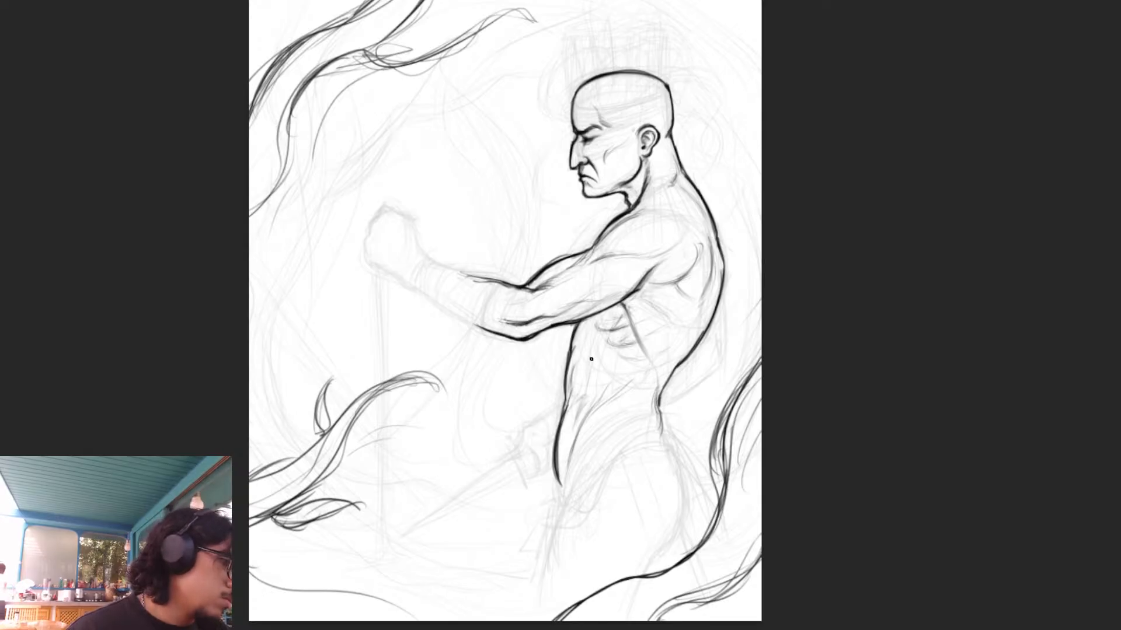
mouse_move(585, 328)
left_mouse_down()
mouse_move(577, 362)
mouse_move(588, 359)
left_mouse_up()
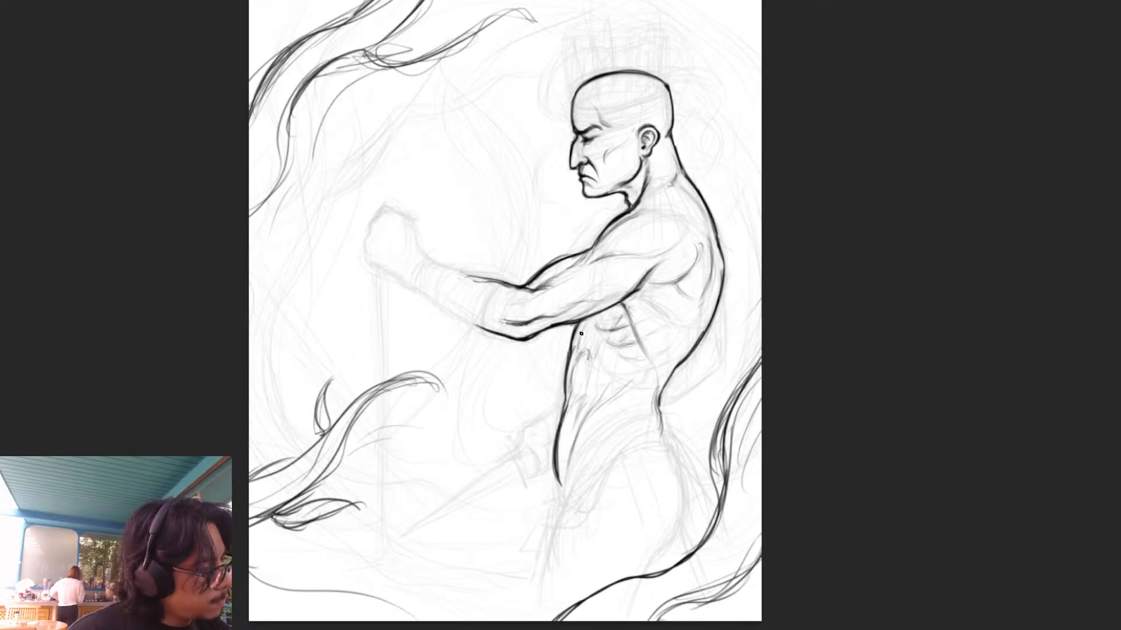
left_click_drag(596, 360, 601, 379)
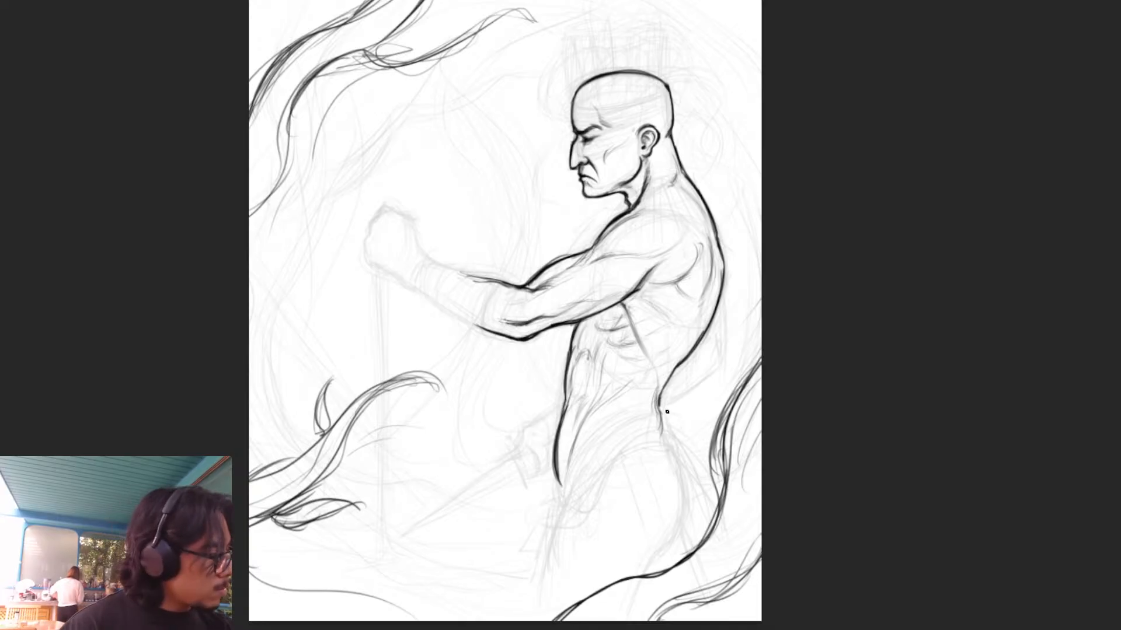
- Strengthen the lower back line and draw the front thigh contour from the groin down toward the canvas's lower edge
left_click_drag(659, 399, 669, 442)
left_click_drag(569, 467, 556, 517)
left_click_drag(575, 447, 555, 521)
left_click_drag(572, 481, 545, 564)
mouse_move(559, 507)
left_mouse_down()
mouse_move(542, 609)
mouse_move(542, 594)
left_mouse_up()
left_click_drag(578, 480, 554, 521)
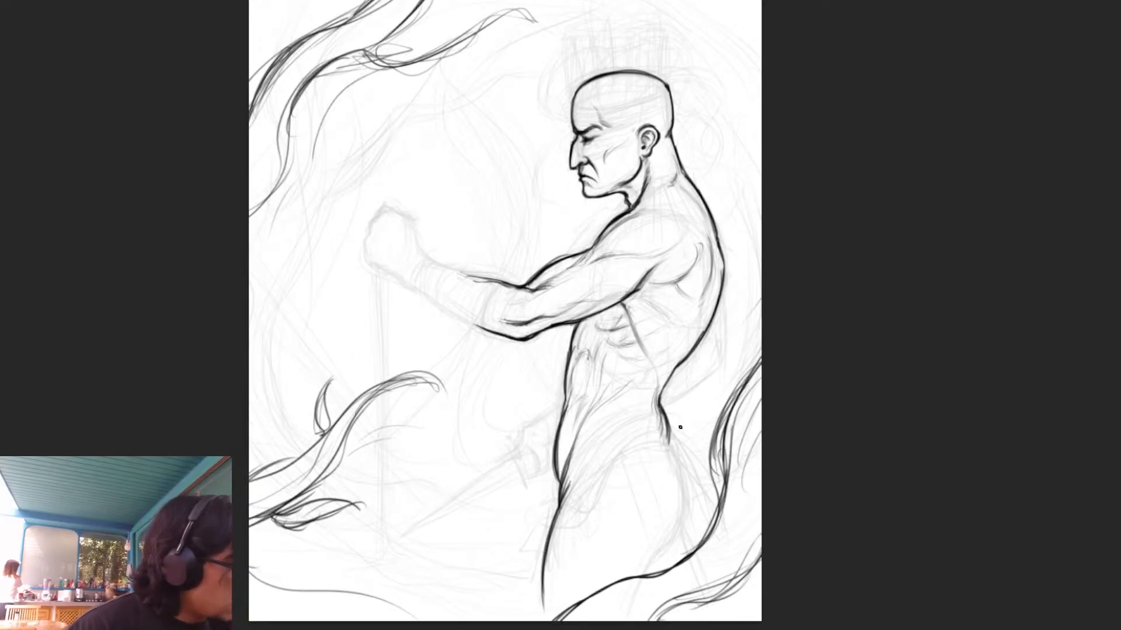
- Outline the rounded buttock from the lower back to the smoke strand and add light muscle lines inside the hip and thigh
left_click_drag(668, 428, 685, 491)
left_click_drag(670, 441, 690, 515)
mouse_move(683, 466)
left_mouse_down()
mouse_move(688, 504)
mouse_move(668, 549)
left_mouse_up()
left_click_drag(690, 507, 671, 545)
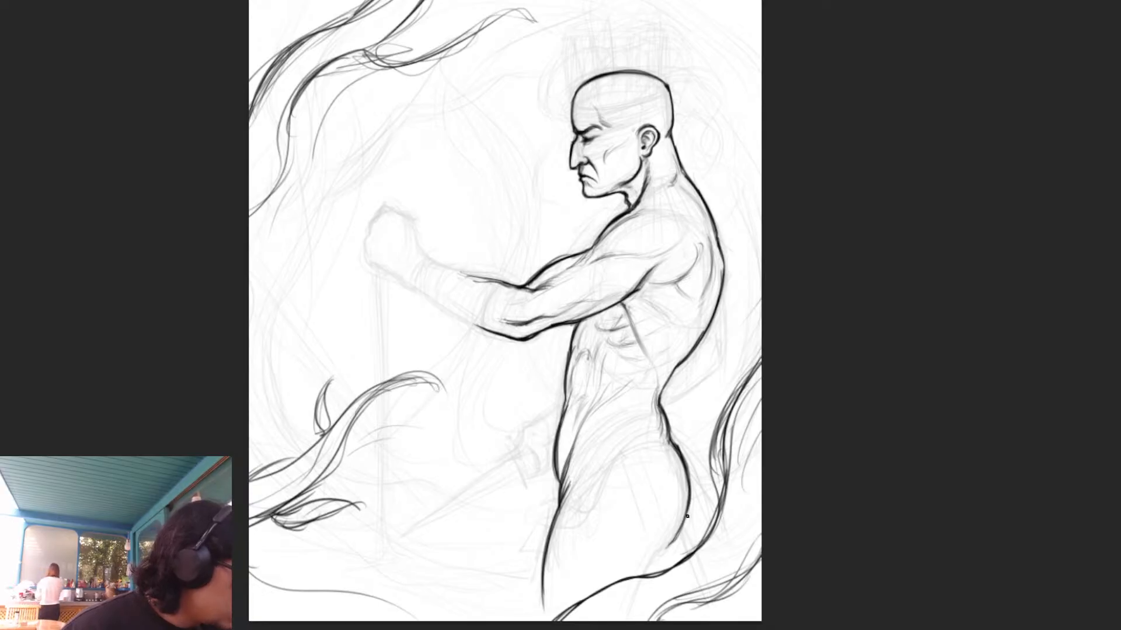
mouse_move(688, 493)
left_mouse_down()
mouse_move(646, 572)
mouse_move(682, 524)
left_mouse_up()
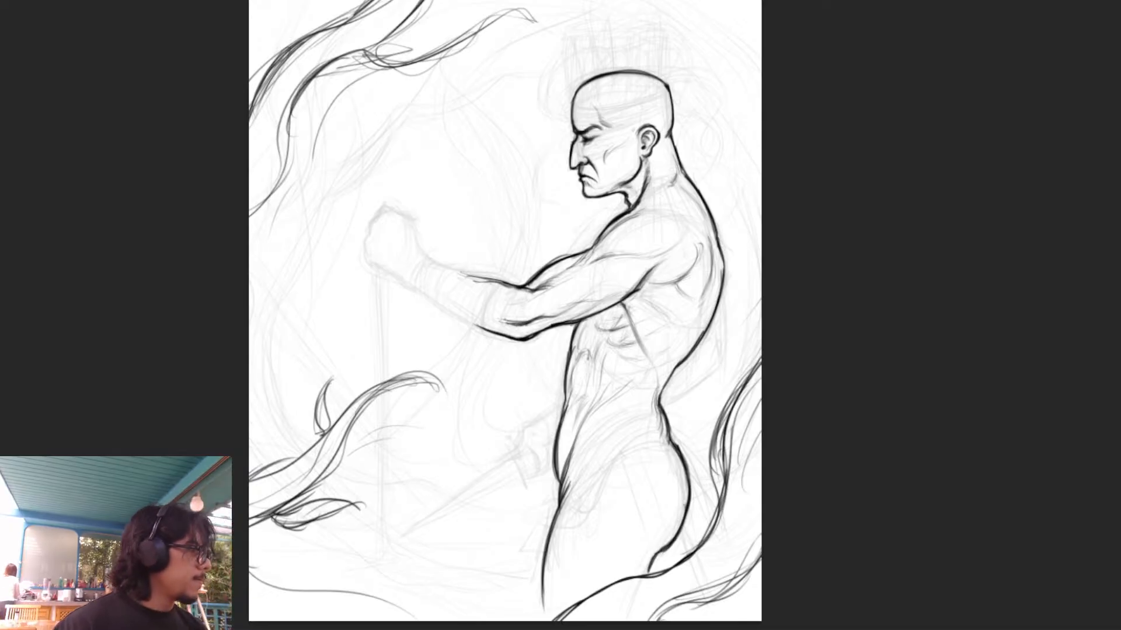
mouse_move(656, 479)
left_mouse_down()
mouse_move(620, 526)
mouse_move(602, 579)
left_mouse_up()
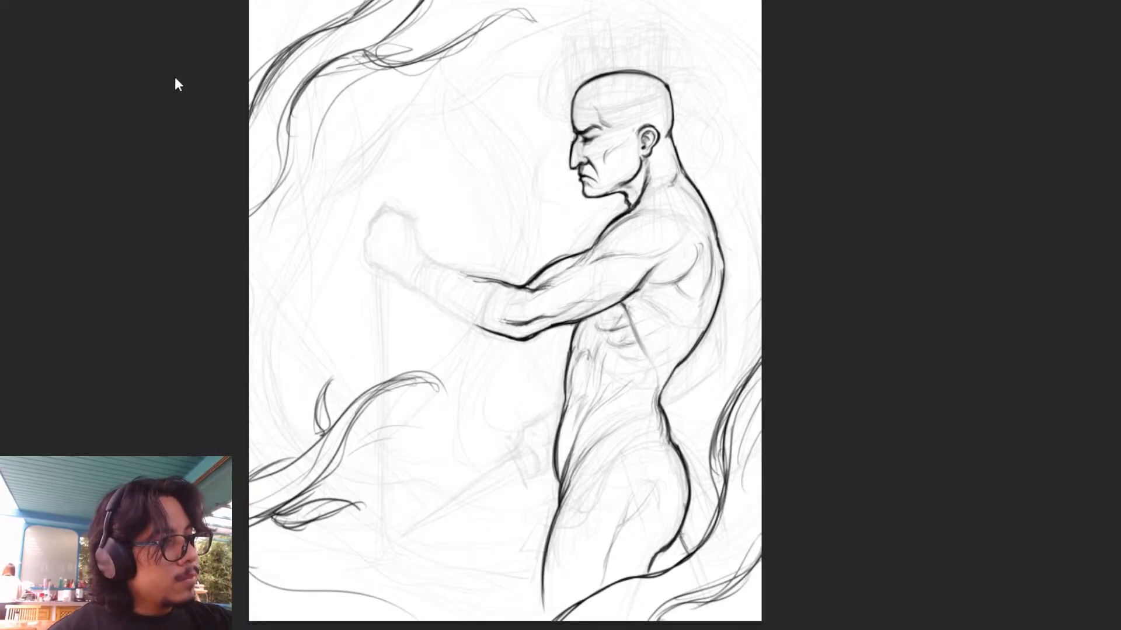
- Flip the canvas horizontally, then lasso the face and slightly adjust its proportions with a free transform
key("h")
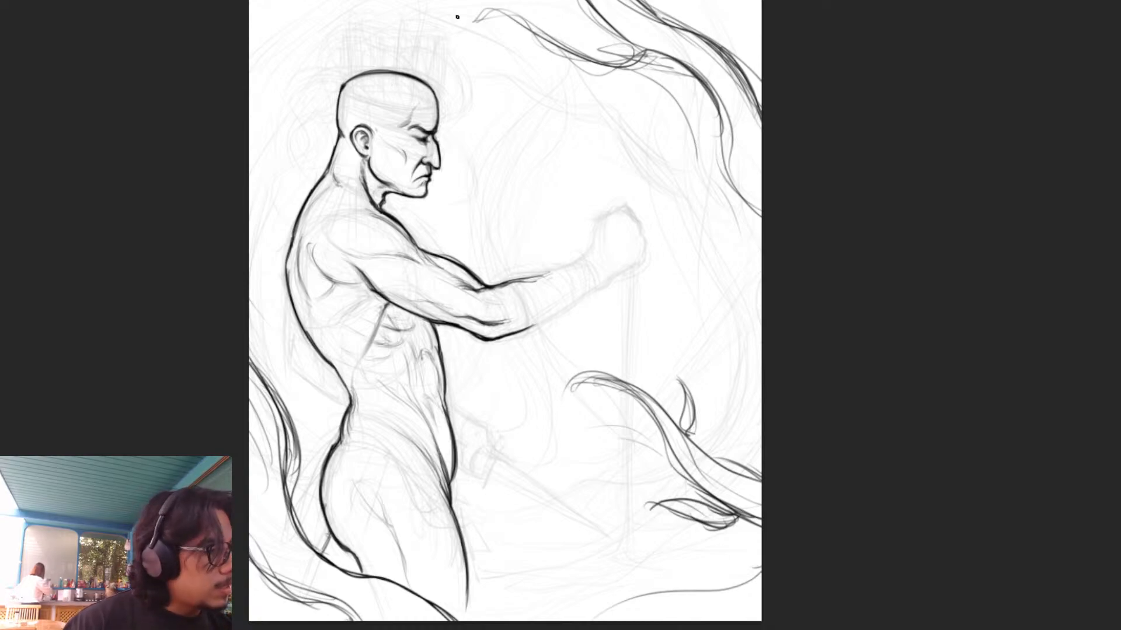
left_click(3, 34)
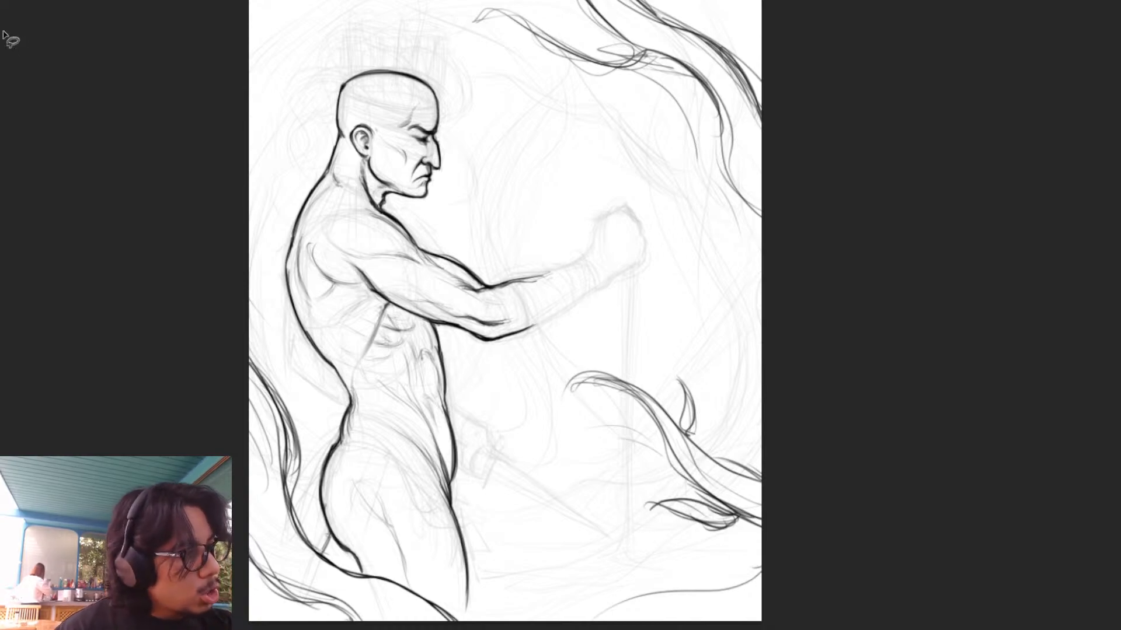
mouse_move(445, 124)
left_mouse_down()
mouse_move(429, 103)
mouse_move(380, 122)
mouse_move(399, 182)
mouse_move(420, 205)
mouse_move(462, 143)
left_mouse_up()
key("ctrl+t")
left_click_drag(461, 200, 461, 192)
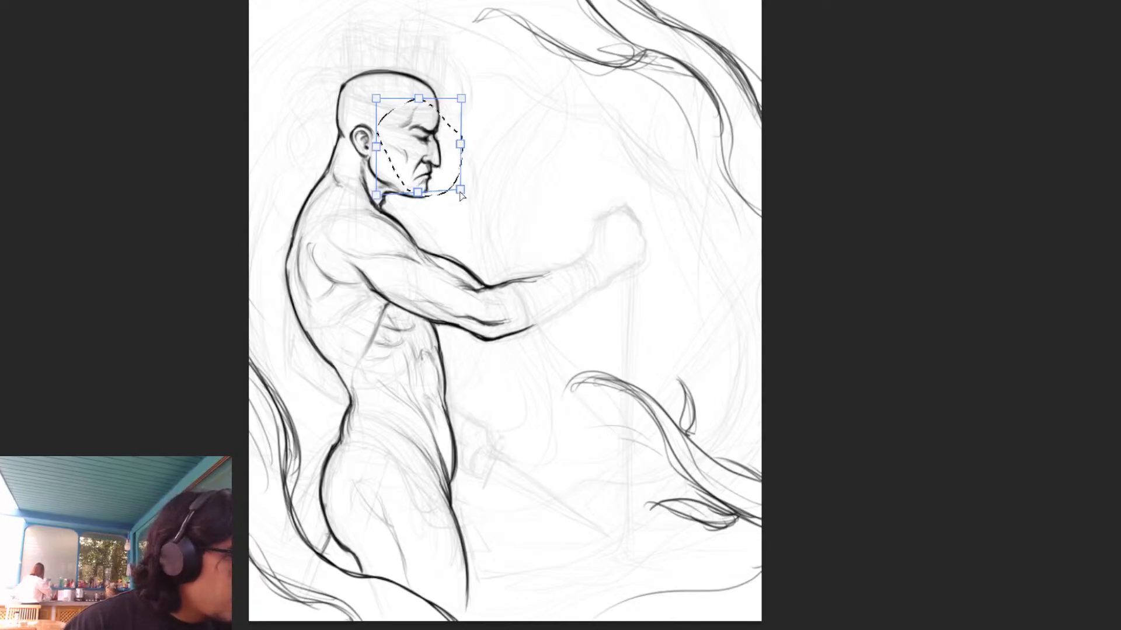
key("Return")
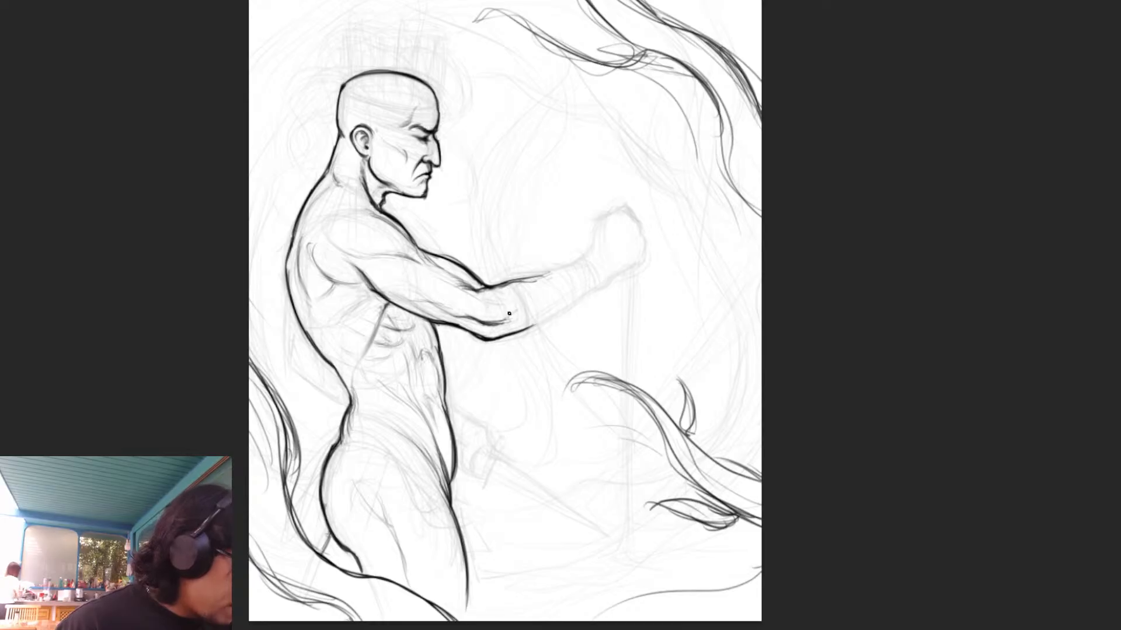
- Extend the forearm's upper and lower contours to the wrist and add an inner muscle line from the elbow
mouse_move(511, 315)
left_mouse_down()
mouse_move(548, 281)
mouse_move(542, 275)
mouse_move(583, 262)
left_mouse_up()
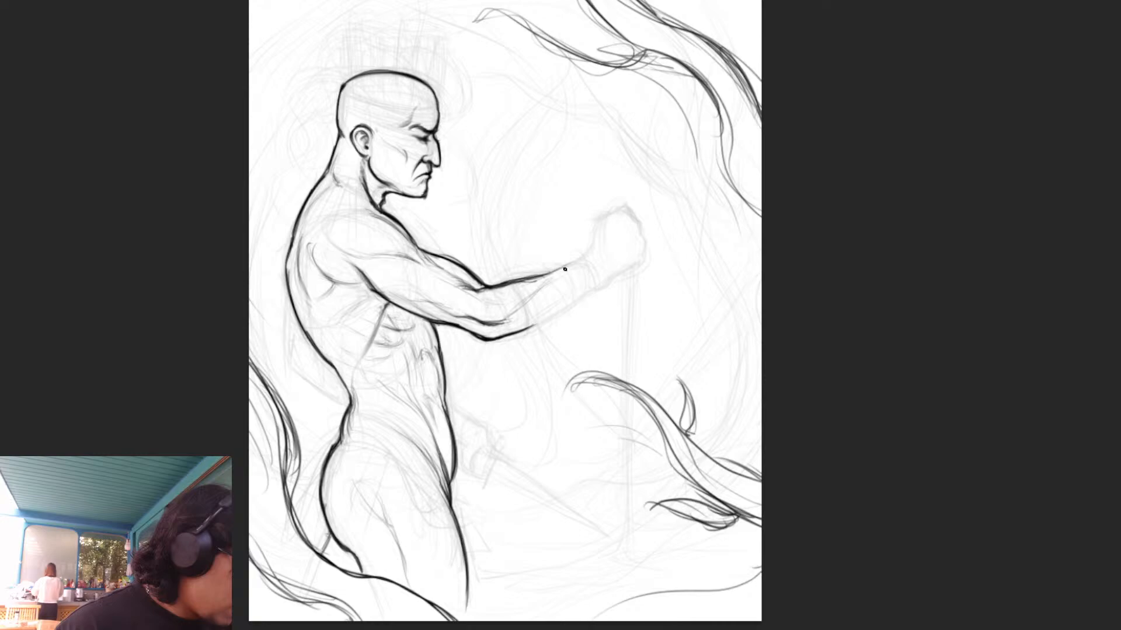
left_click_drag(506, 317, 553, 280)
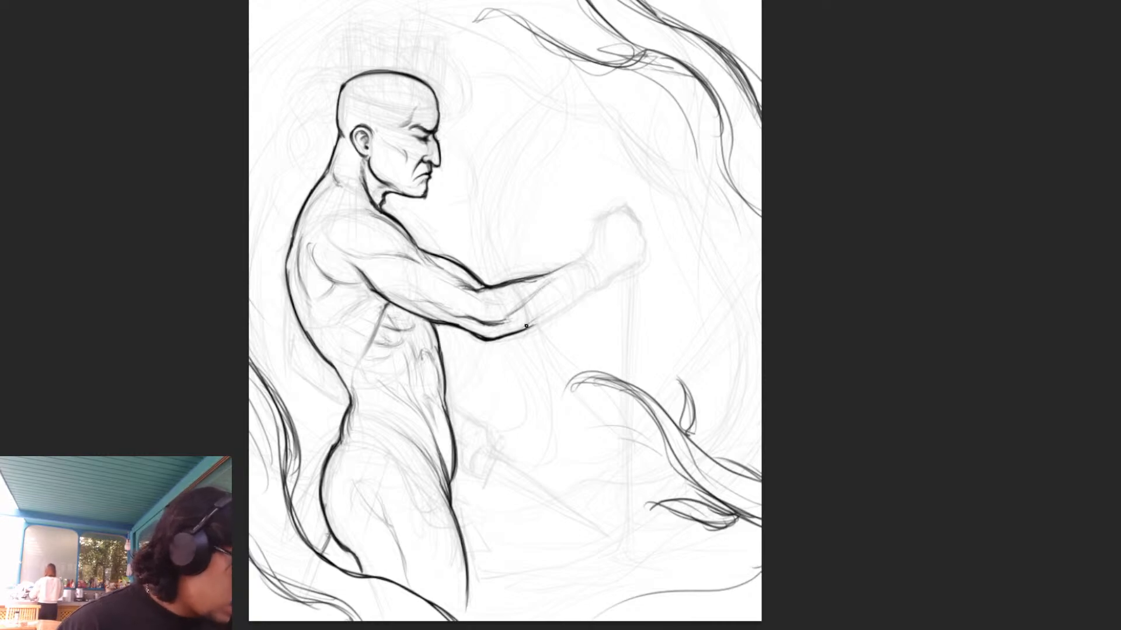
left_click_drag(528, 324, 602, 282)
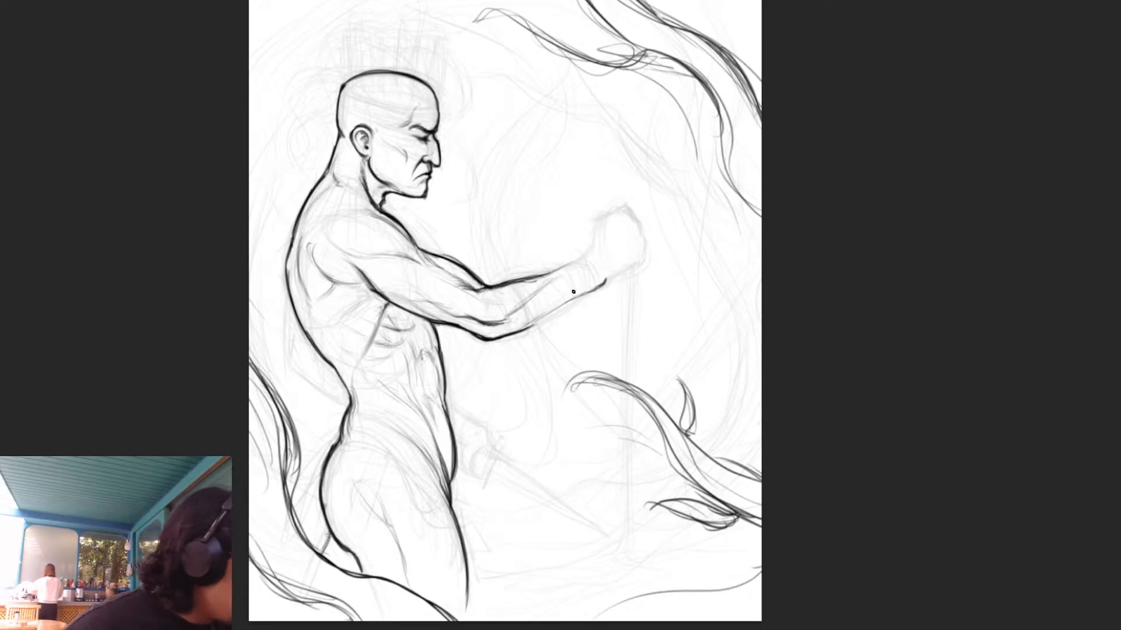
left_click_drag(527, 322, 597, 285)
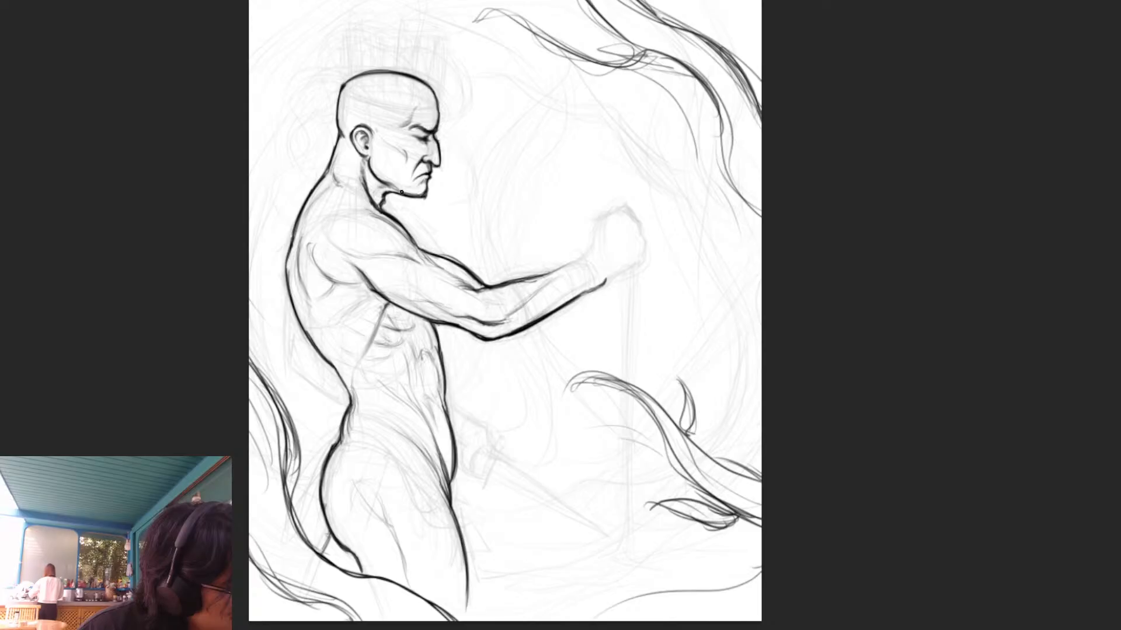
- Rework the jawline and chin of the face, adding light plane lines over the cheek
left_click_drag(370, 160, 403, 195)
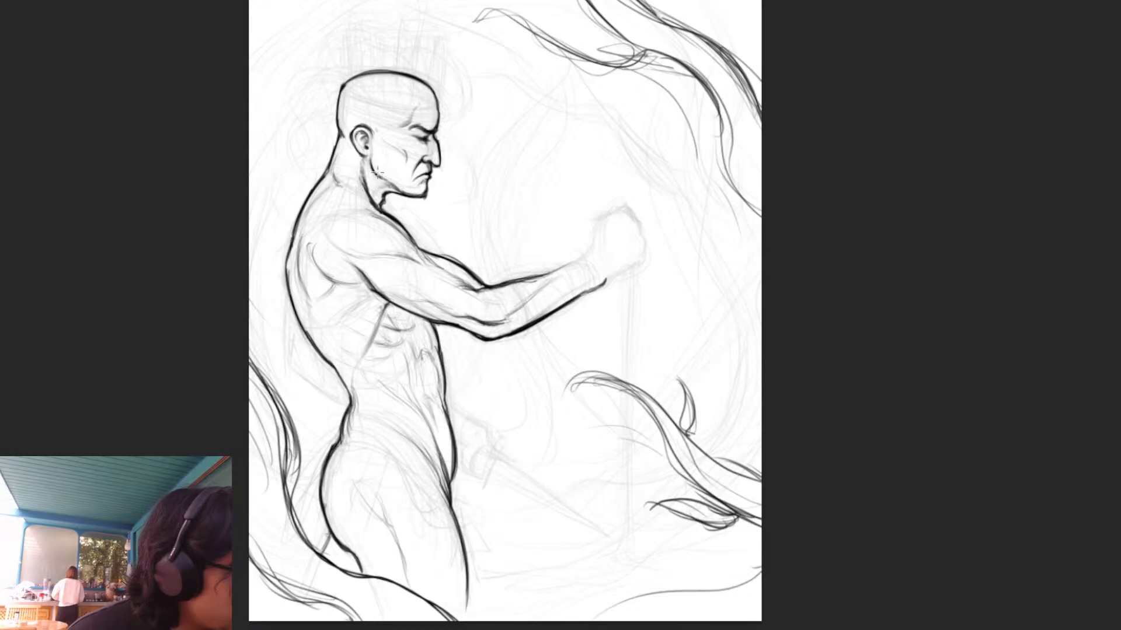
left_click_drag(383, 175, 392, 173)
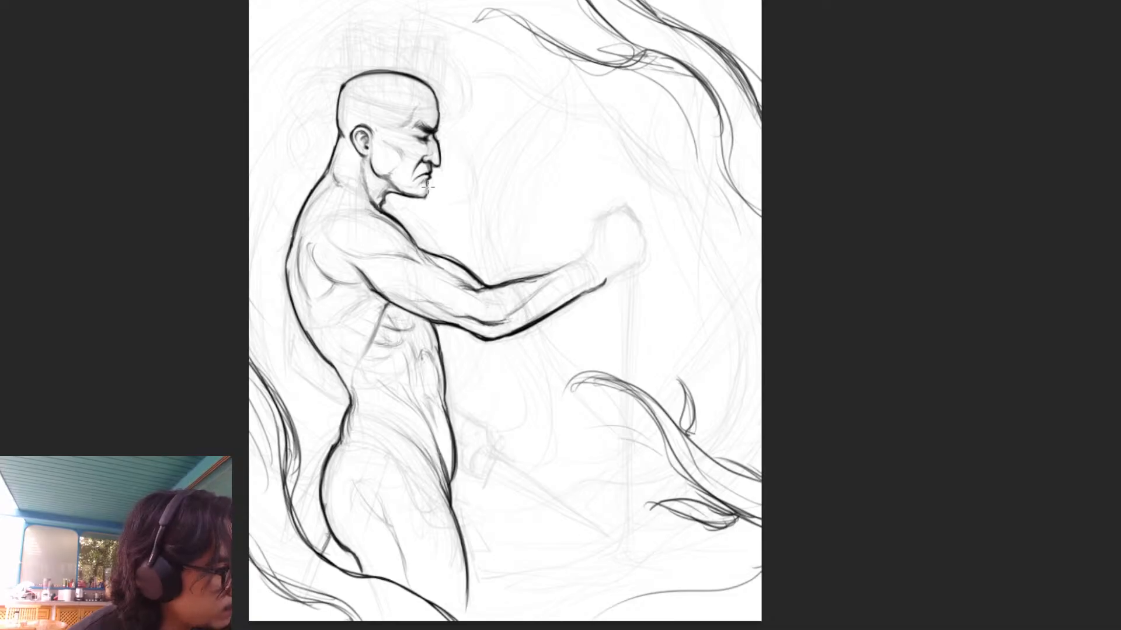
left_click_drag(426, 197, 428, 188)
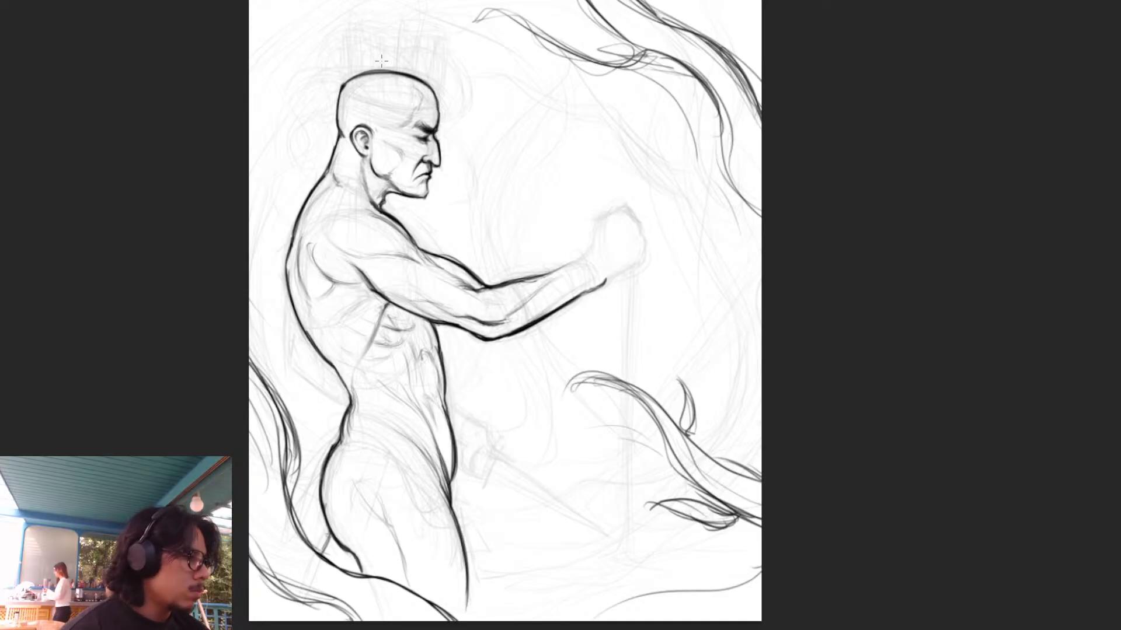
- Finish the forearm lines at the wrist and outline the clenched fist with its knuckles and light finger lines
mouse_move(565, 267)
left_mouse_down()
mouse_move(582, 255)
mouse_move(543, 277)
left_mouse_up()
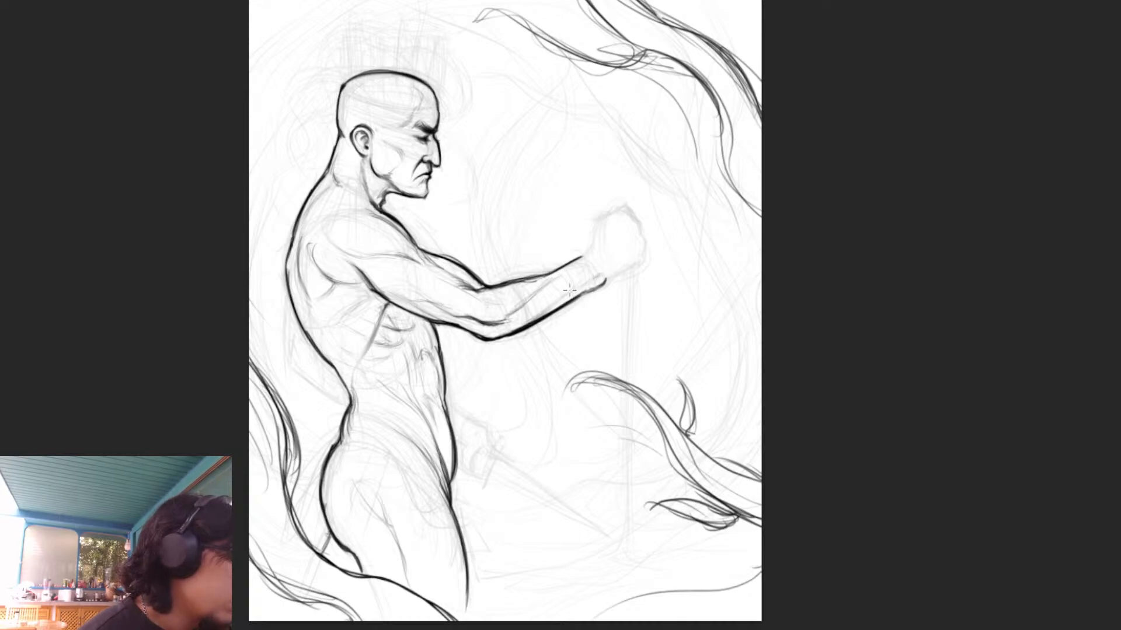
mouse_move(549, 289)
left_mouse_down()
mouse_move(523, 305)
mouse_move(559, 302)
mouse_move(590, 280)
left_mouse_up()
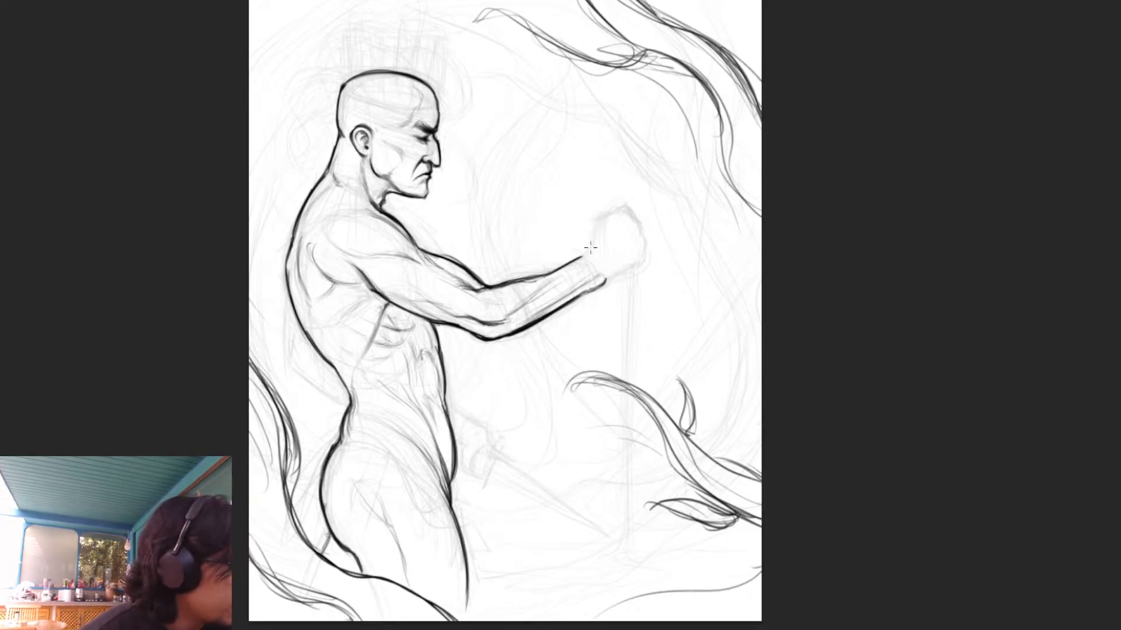
left_click_drag(583, 256, 592, 230)
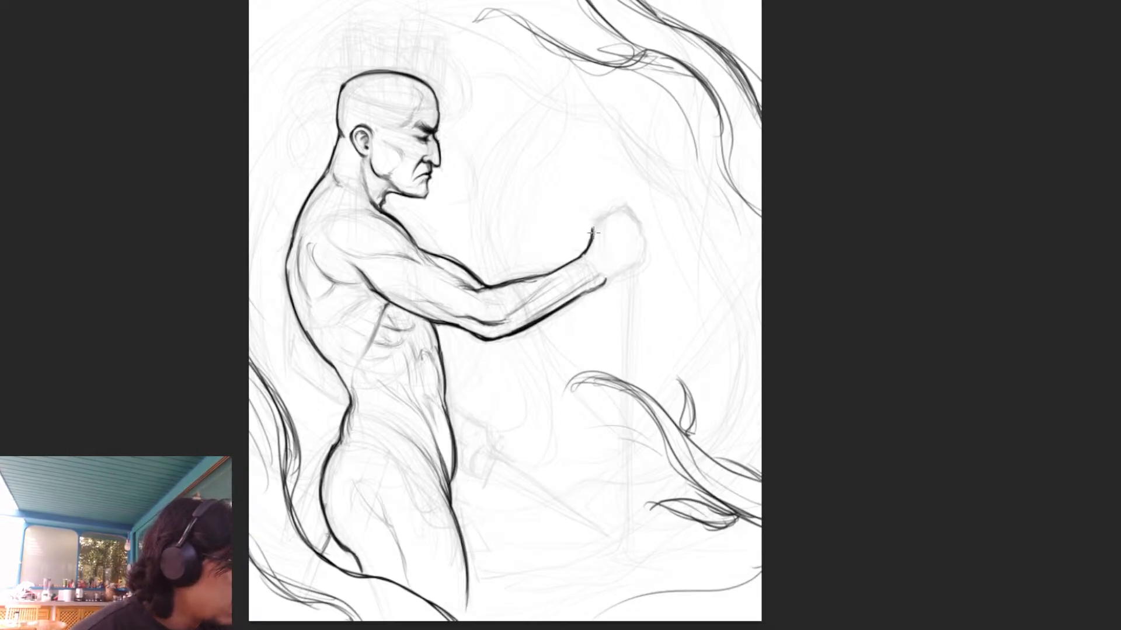
left_click_drag(595, 224, 617, 212)
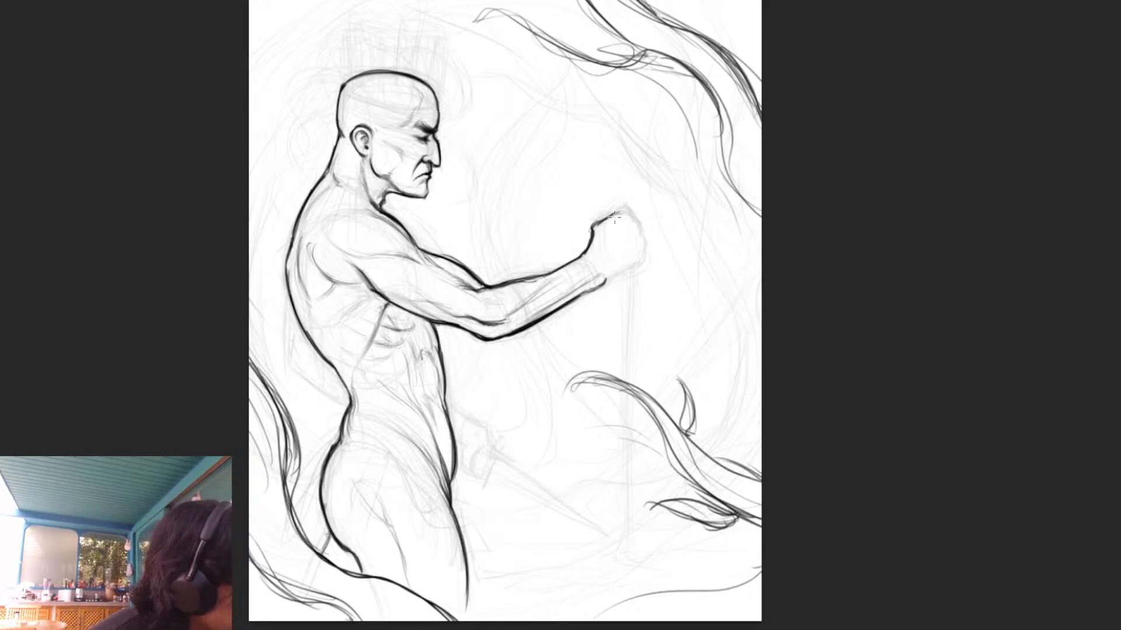
mouse_move(614, 213)
left_mouse_down()
mouse_move(635, 223)
mouse_move(645, 253)
left_mouse_up()
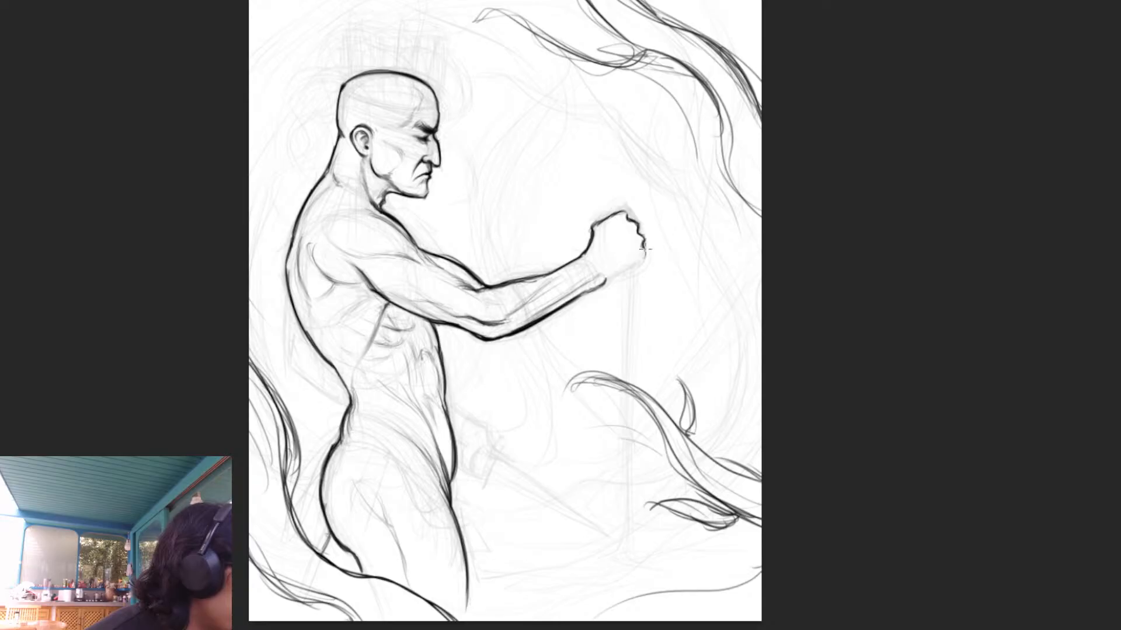
mouse_move(646, 251)
left_mouse_down()
mouse_move(608, 280)
mouse_move(635, 265)
mouse_move(619, 276)
left_mouse_up()
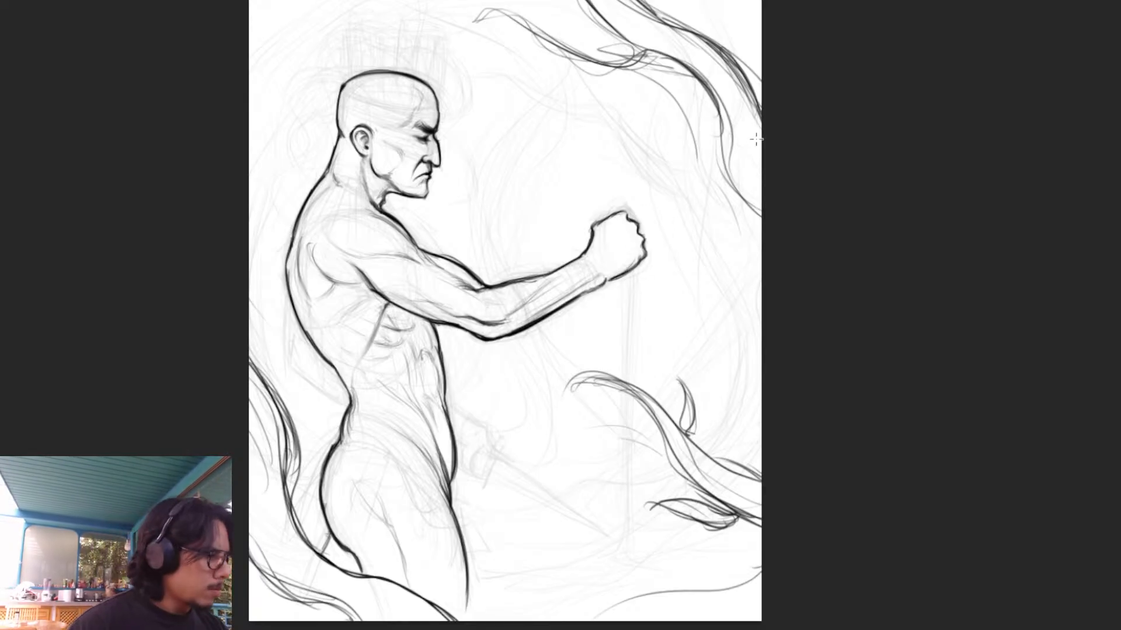
left_click_drag(602, 276, 623, 264)
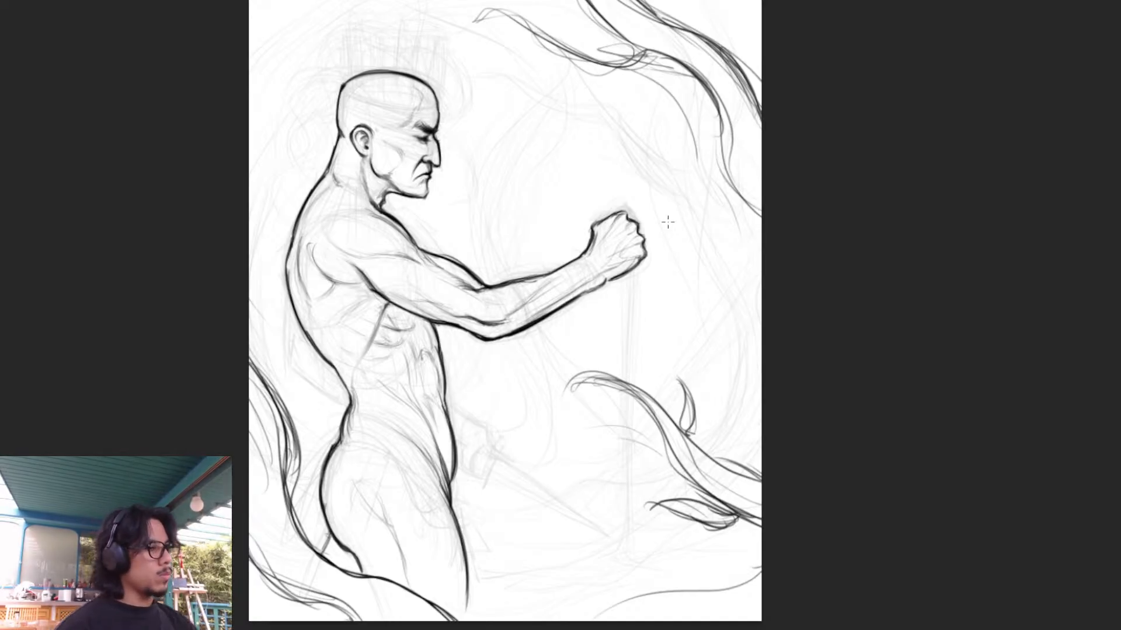
left_click_drag(633, 269, 627, 374)
left_click_drag(622, 275, 623, 385)
key("ctrl+z")
key("ctrl+z")
left_click_drag(624, 286, 629, 383)
key("ctrl+z")
key("ctrl+z")
key("ctrl+z")
key("ctrl+z")
key("ctrl+z")
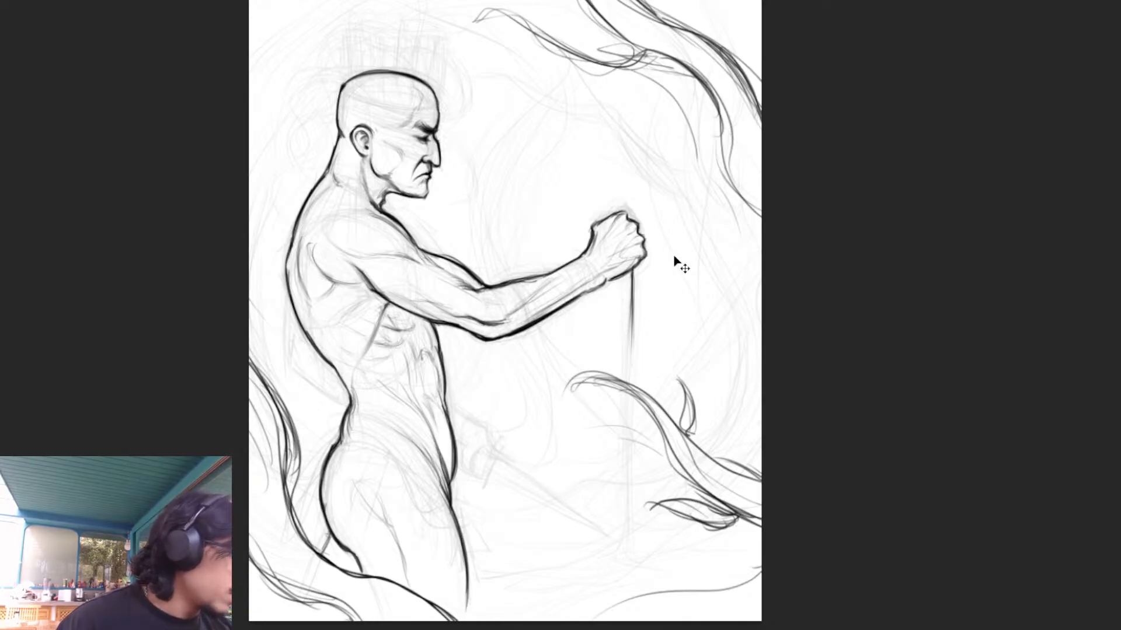
- Draw a long, narrow vertical shaft below the fist, darkening its rear edge down to a point near the canvas's lower part
left_click_drag(632, 270, 634, 425)
left_click_drag(633, 289, 634, 455)
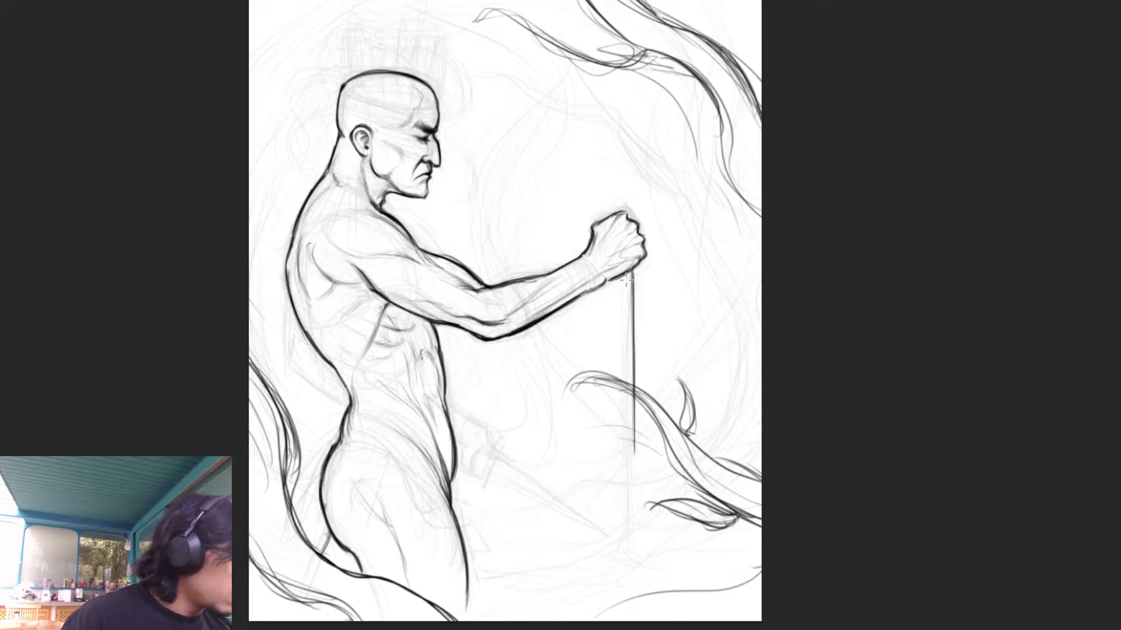
left_click_drag(622, 277, 623, 382)
left_click_drag(623, 341, 622, 379)
left_click_drag(625, 316, 626, 490)
left_click_drag(625, 368, 627, 519)
left_click_drag(627, 394, 627, 548)
left_click_drag(627, 419, 629, 556)
left_click_drag(630, 392, 630, 555)
left_click_drag(628, 416, 627, 555)
left_click_drag(626, 360, 628, 535)
left_click_drag(627, 448, 628, 547)
left_click_drag(627, 472, 629, 557)
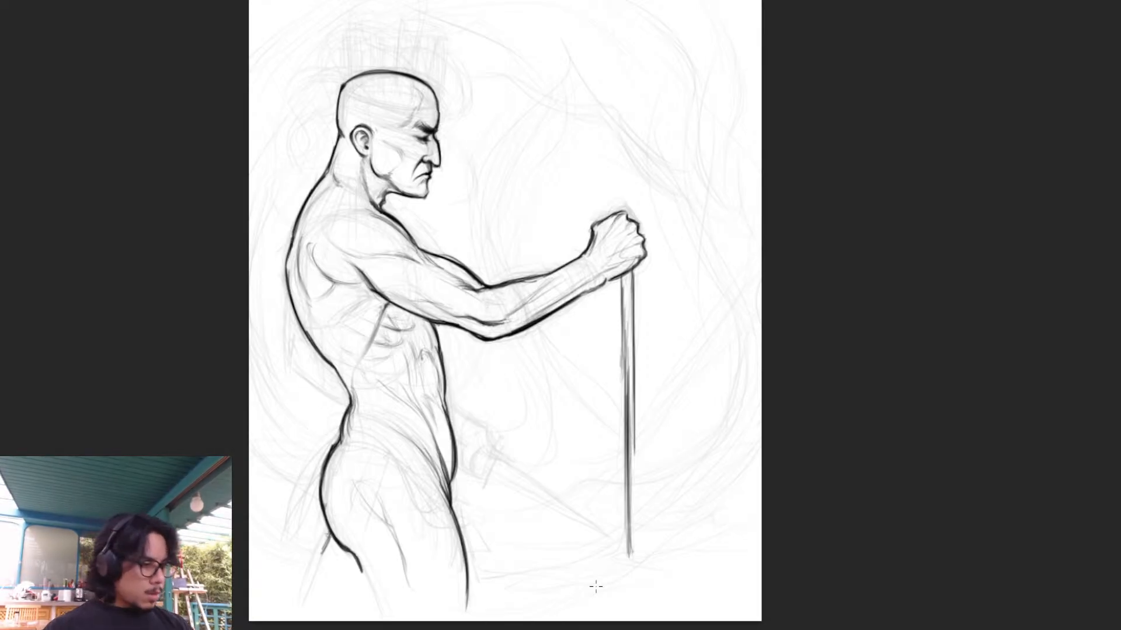
- Extend the back contour of the thigh downward and outline the far arm's bent elbow behind the back
left_click_drag(357, 564, 374, 610)
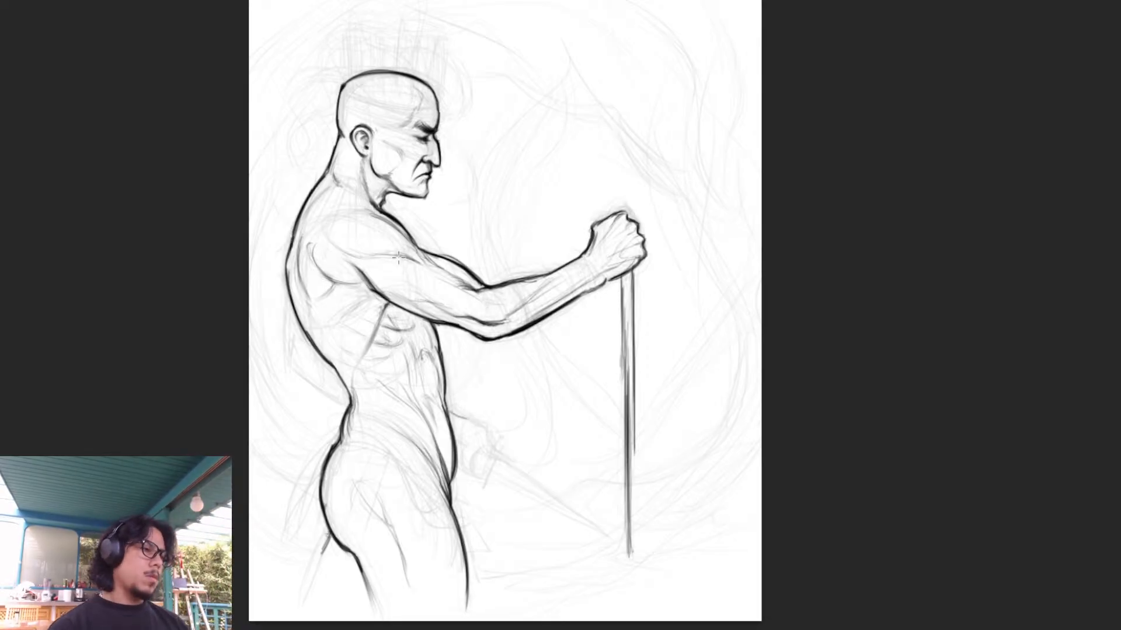
mouse_move(291, 308)
left_mouse_down()
mouse_move(287, 366)
mouse_move(289, 347)
mouse_move(287, 364)
mouse_move(346, 408)
left_mouse_up()
mouse_move(299, 374)
left_mouse_down()
mouse_move(348, 409)
mouse_move(305, 379)
left_mouse_up()
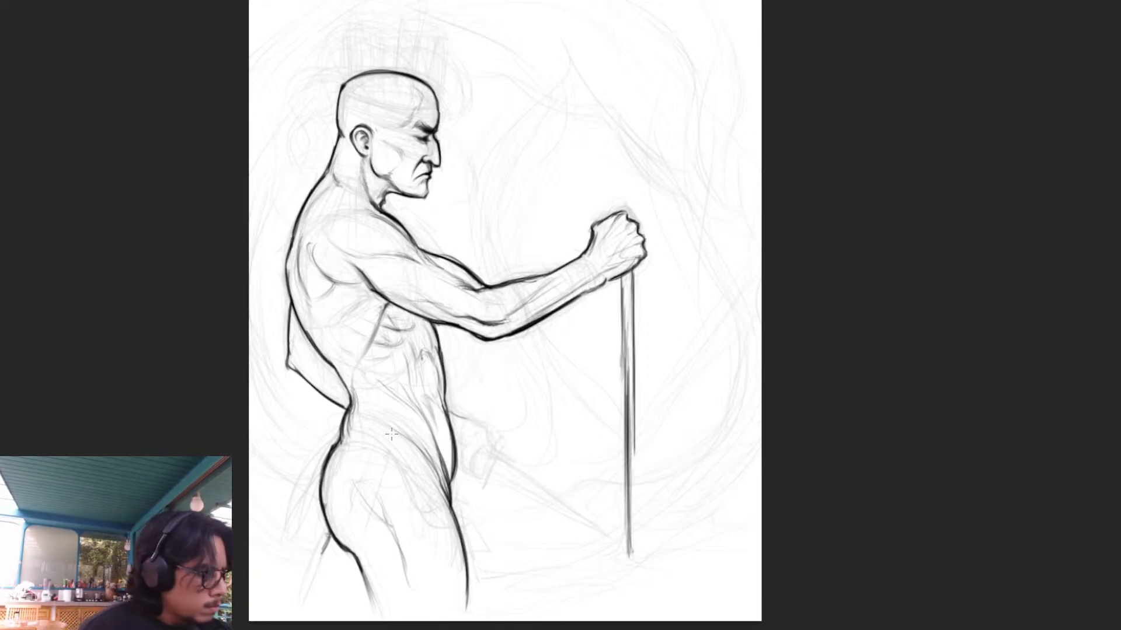
- Outline the far hand's wrist and thumb in front of the lower belly, trying out curled fingers below it
left_click_drag(453, 412, 497, 437)
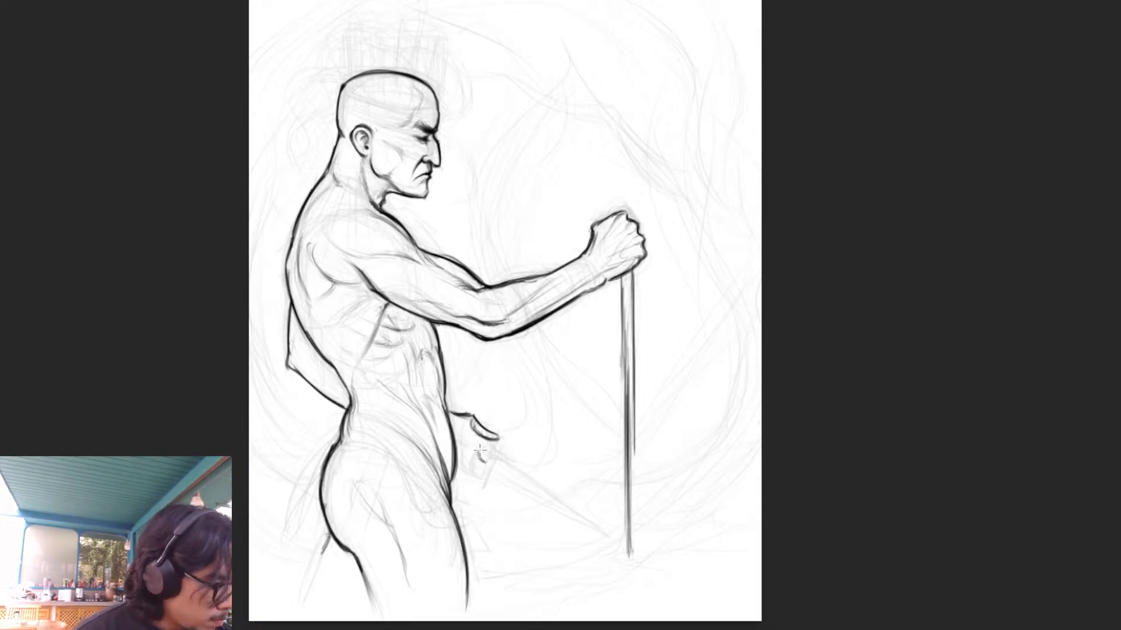
mouse_move(475, 449)
left_mouse_down()
mouse_move(484, 467)
mouse_move(472, 454)
mouse_move(469, 467)
mouse_move(458, 446)
mouse_move(466, 467)
left_mouse_up()
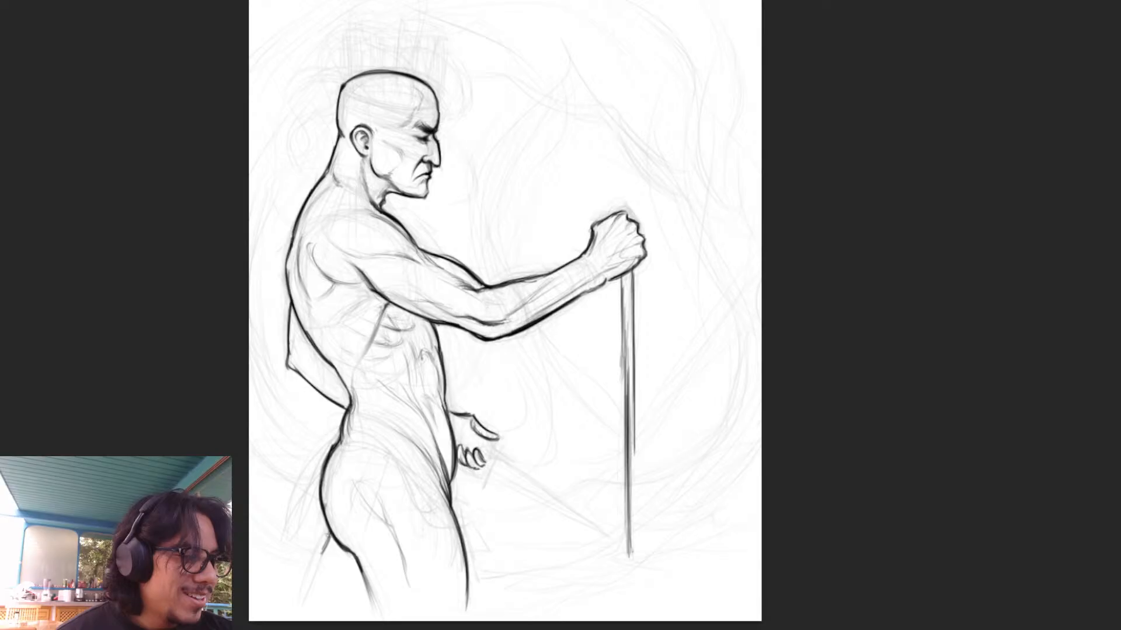
mouse_move(480, 469)
left_mouse_down()
mouse_move(459, 447)
mouse_move(485, 462)
left_mouse_up()
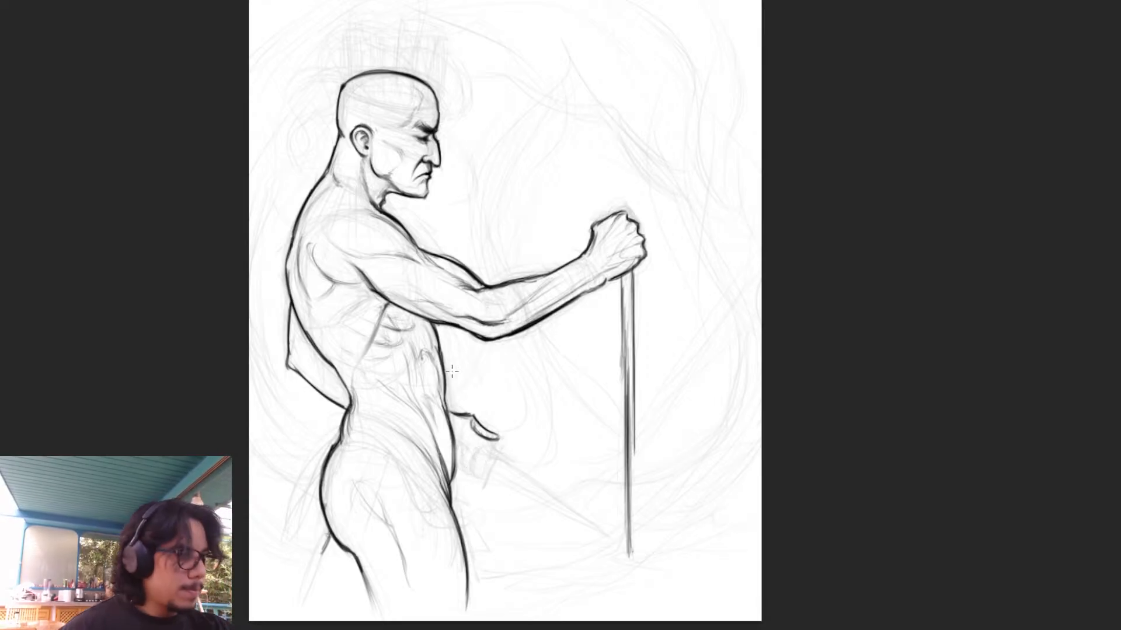
left_click_drag(448, 412, 454, 470)
mouse_move(473, 419)
left_mouse_down()
mouse_move(475, 431)
mouse_move(502, 434)
left_mouse_up()
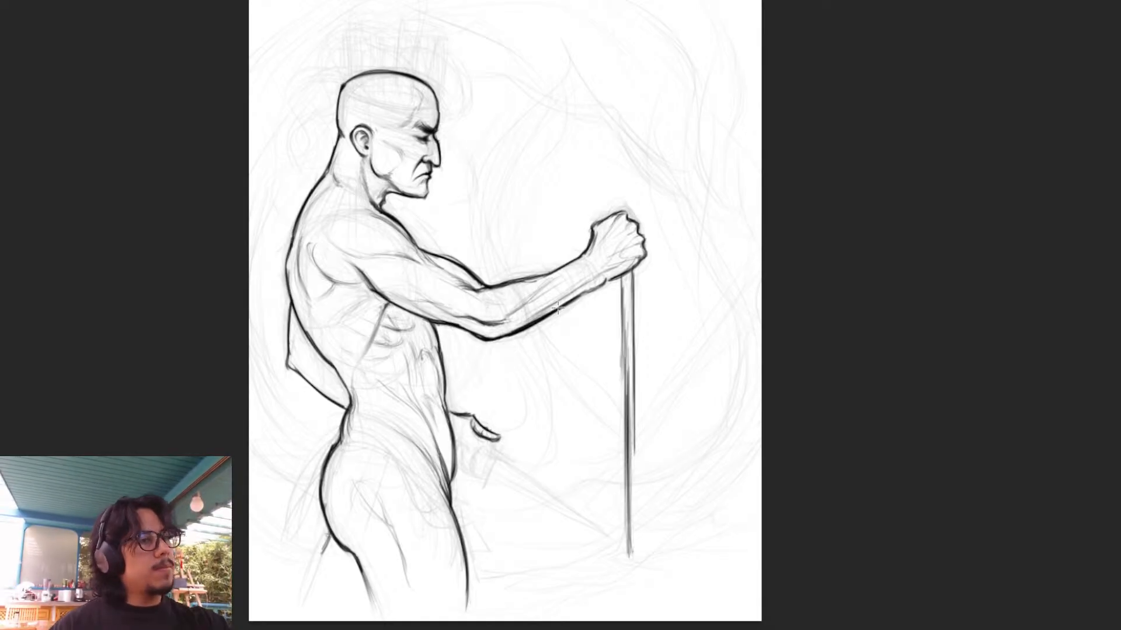
- Flip the canvas horizontally, then draw curled fingers beneath the far hand's thumb and refine the thumb's shape
key("m")
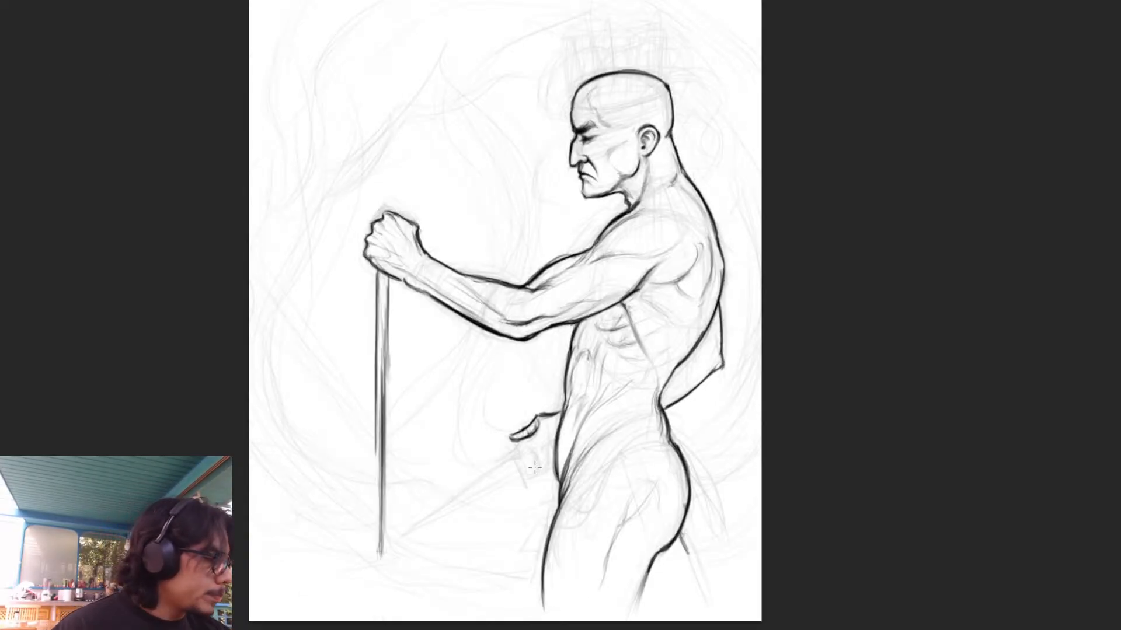
mouse_move(532, 452)
left_mouse_down()
mouse_move(539, 472)
mouse_move(547, 447)
left_mouse_up()
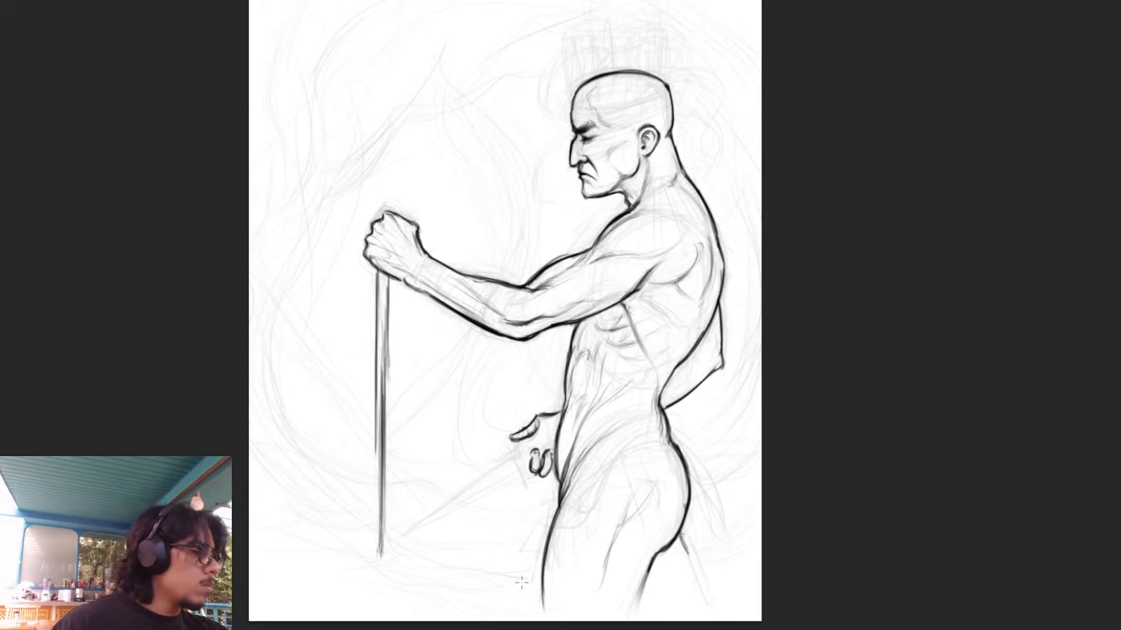
mouse_move(521, 432)
left_mouse_down()
mouse_move(511, 435)
mouse_move(524, 437)
left_mouse_up()
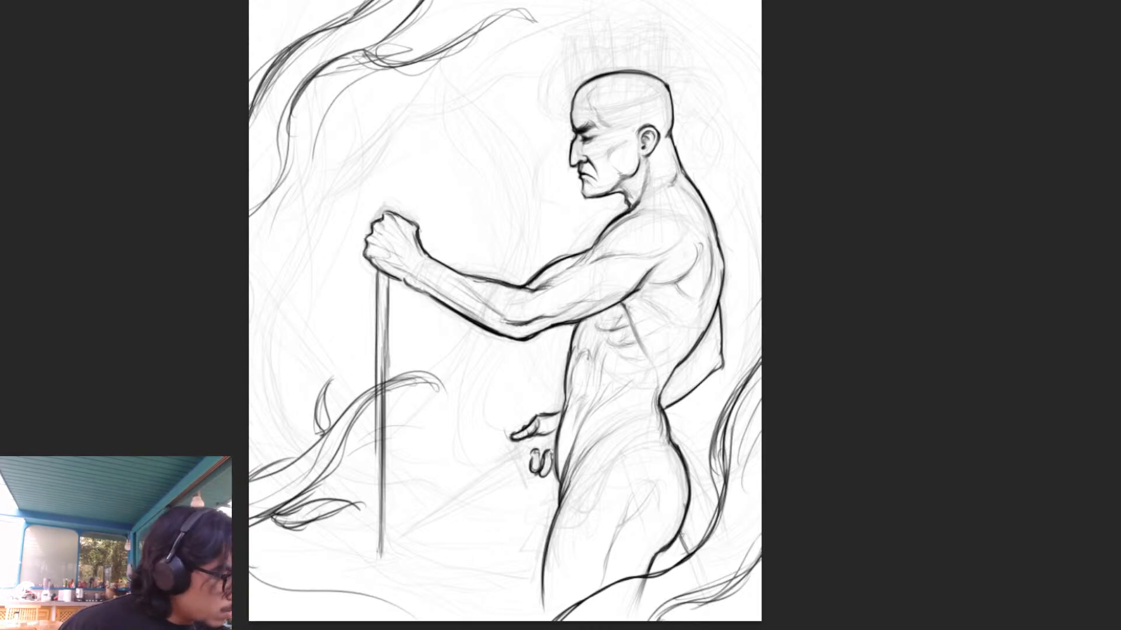
mouse_move(503, 435)
left_mouse_down()
mouse_move(514, 437)
mouse_move(507, 421)
left_mouse_up()
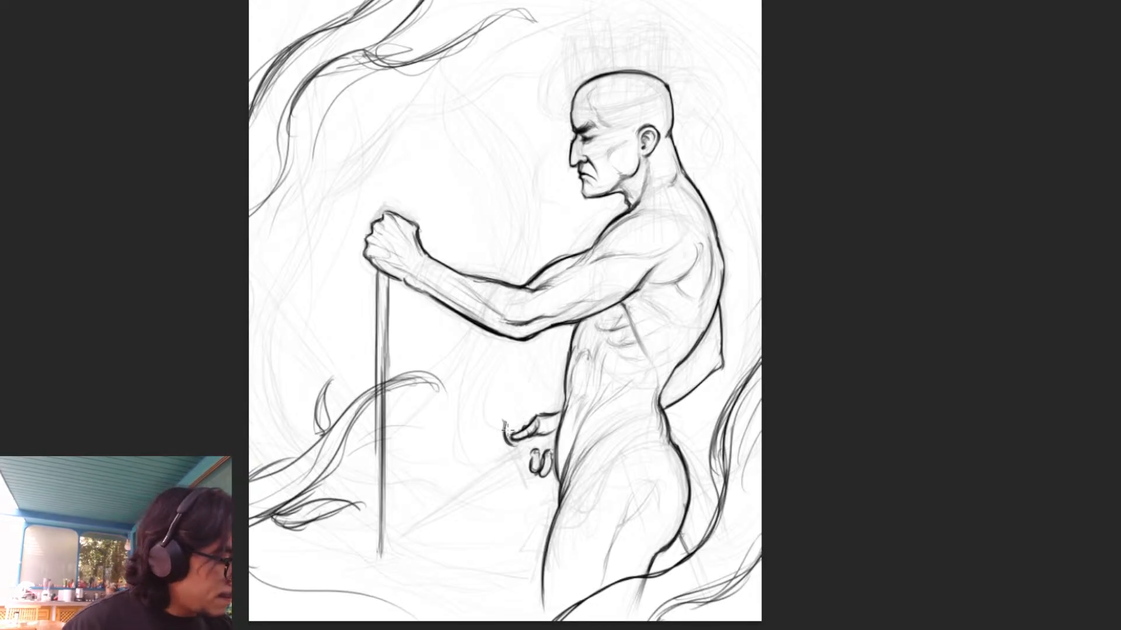
key("ctrl+z")
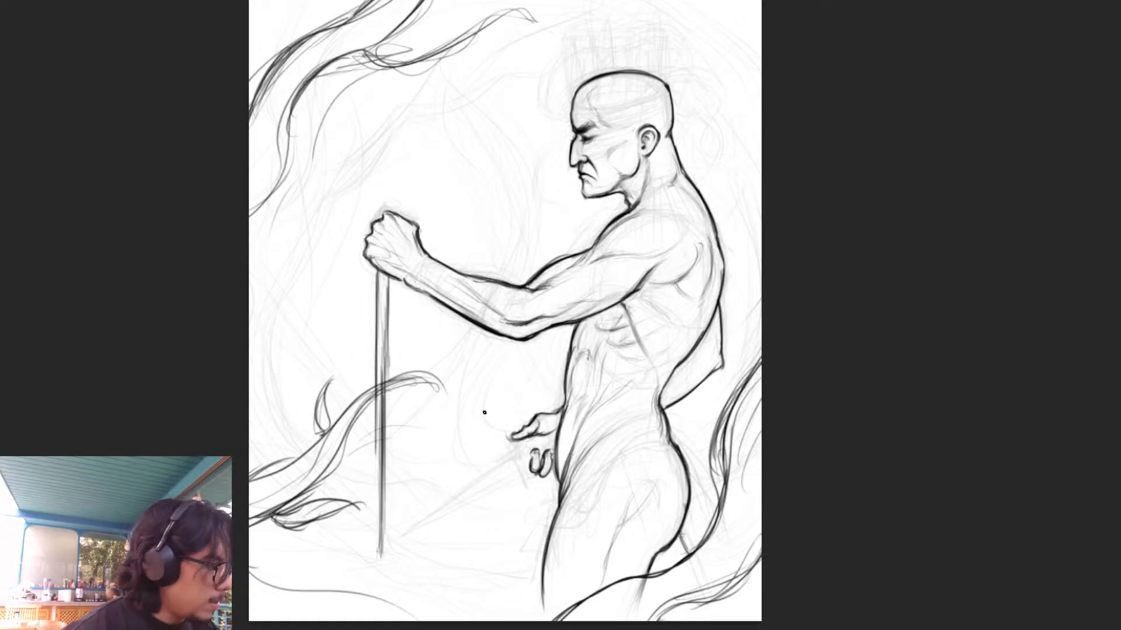
- Draw a half-round sword guard in front of the far hand, complete the fingers around the grip, and shade the guard
mouse_move(504, 426)
left_mouse_down()
mouse_move(510, 445)
mouse_move(494, 448)
mouse_move(491, 474)
mouse_move(525, 483)
mouse_move(491, 470)
mouse_move(527, 473)
mouse_move(532, 455)
mouse_move(523, 470)
mouse_move(511, 455)
left_mouse_up()
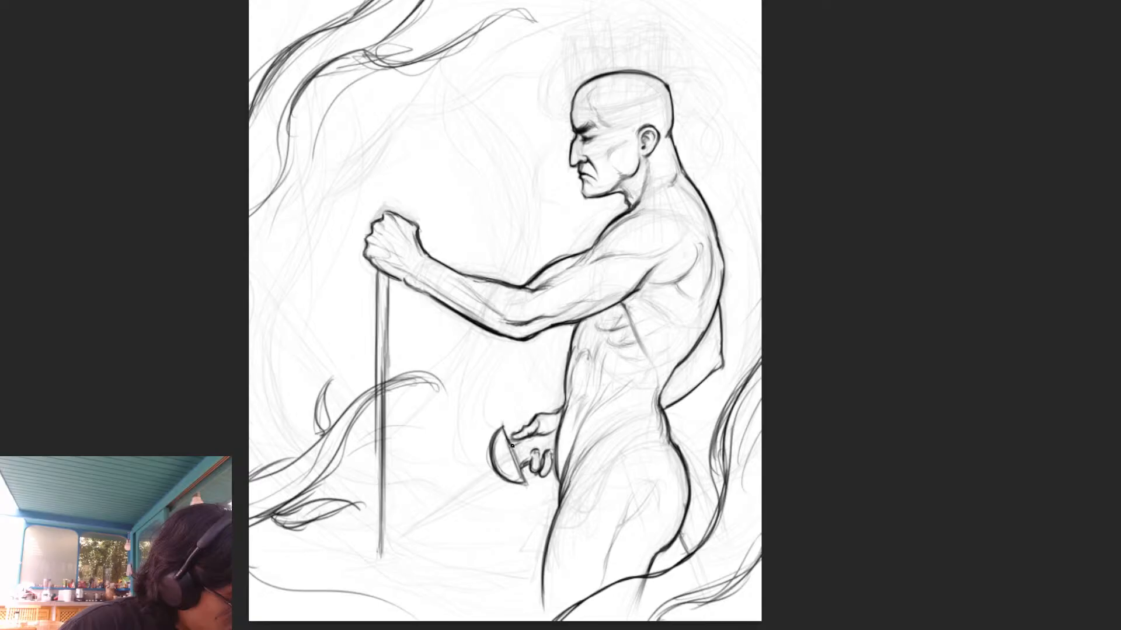
mouse_move(520, 464)
left_mouse_down()
mouse_move(527, 449)
mouse_move(530, 464)
mouse_move(522, 440)
mouse_move(547, 448)
left_mouse_up()
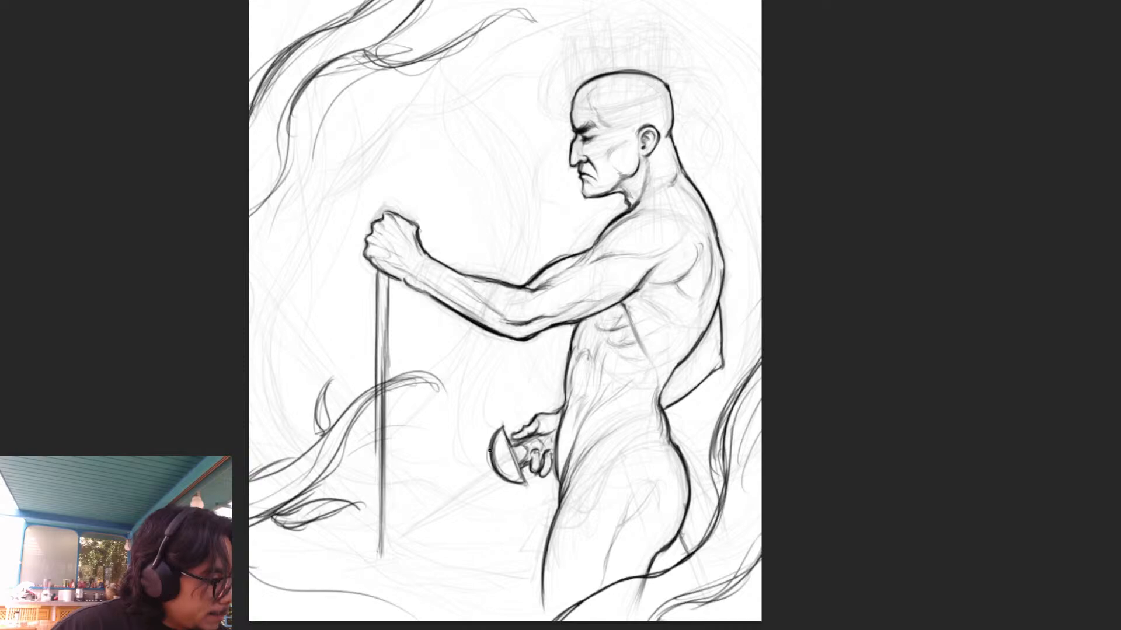
left_click_drag(507, 450, 514, 469)
left_click_drag(506, 449, 509, 471)
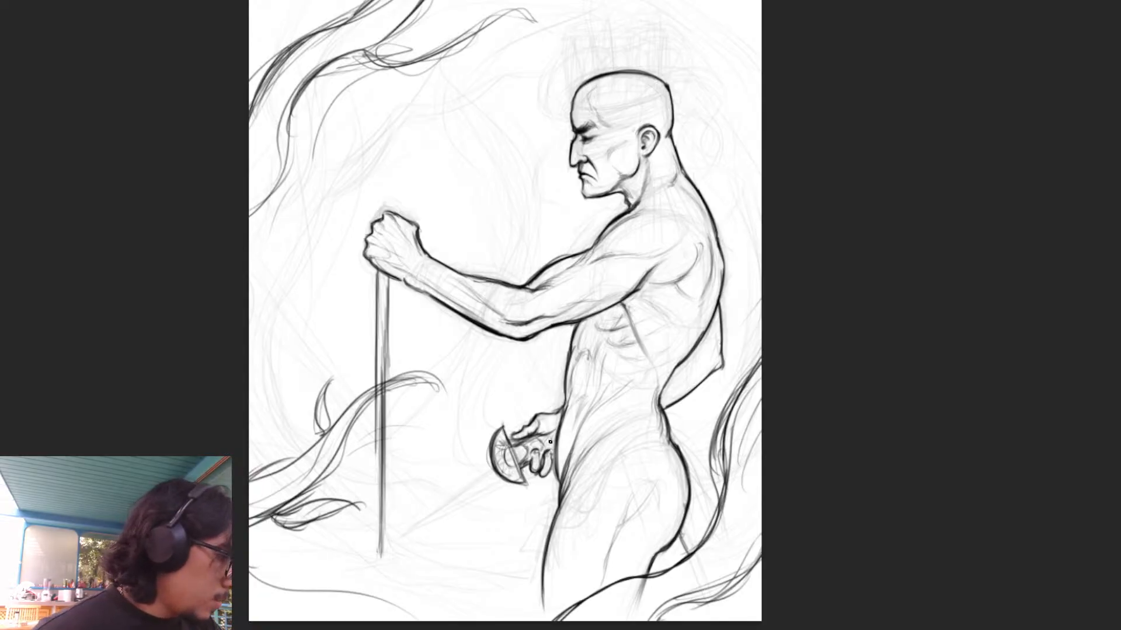
- Try a straight tapering blade running from the guard down past the vertical shaft
left_click_drag(387, 511, 446, 487)
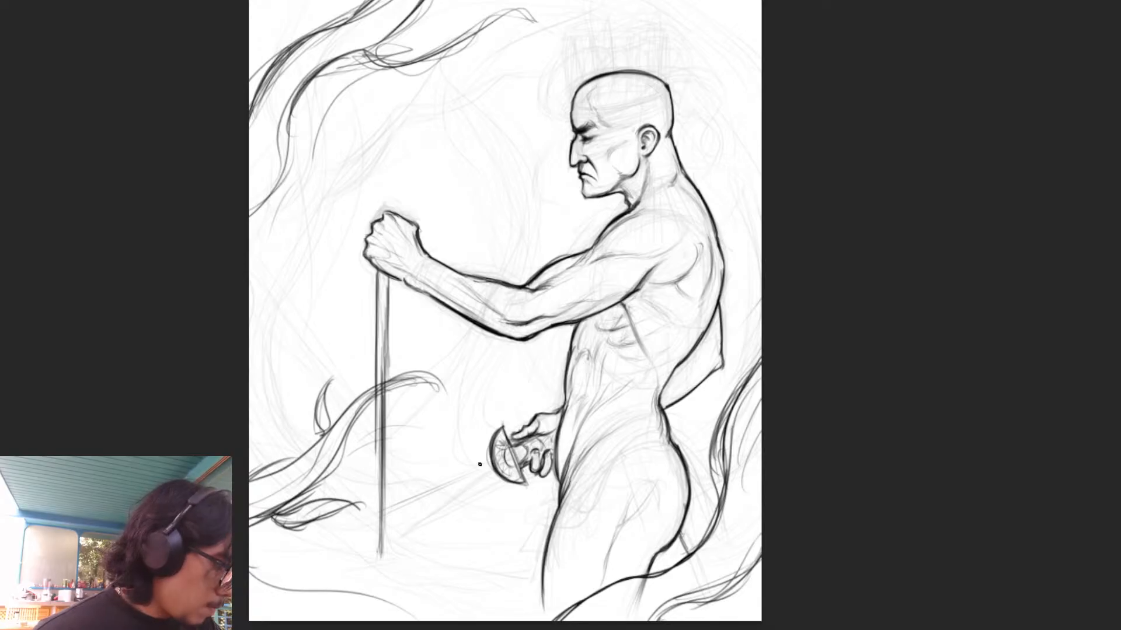
left_click_drag(489, 458, 383, 512)
left_click_drag(456, 470, 372, 516)
mouse_move(499, 476)
left_mouse_down()
mouse_move(400, 512)
mouse_move(412, 506)
left_mouse_up()
left_click_drag(415, 506, 373, 518)
left_click_drag(452, 495, 363, 522)
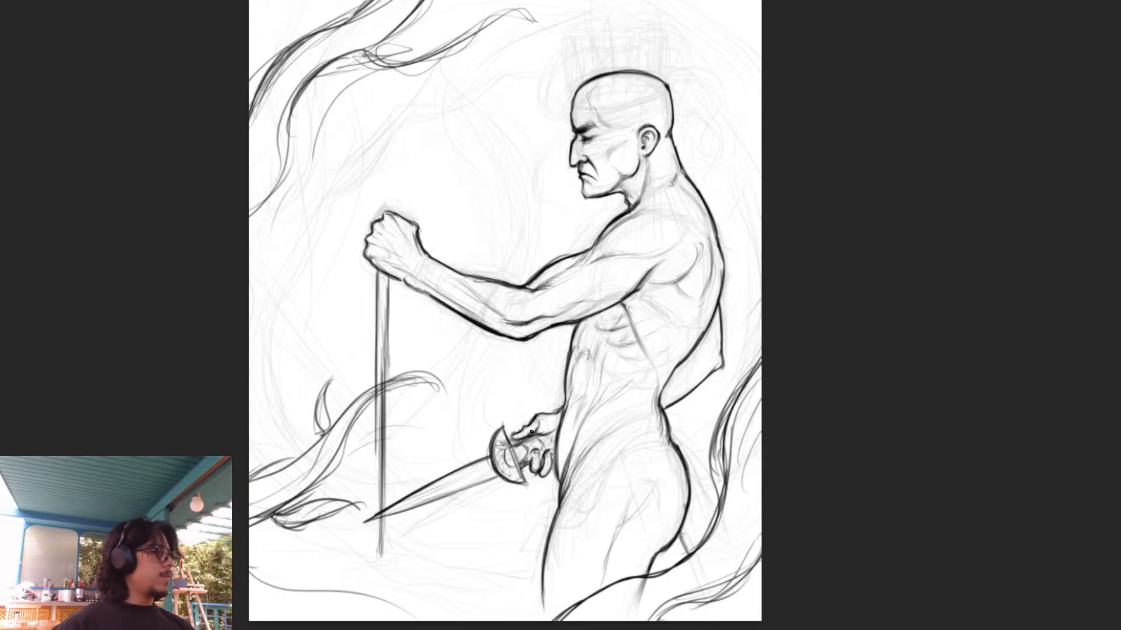
key("ctrl+z")
key("ctrl+z")
key("ctrl+z")
key("ctrl+z")
key("ctrl+z")
key("ctrl+z")
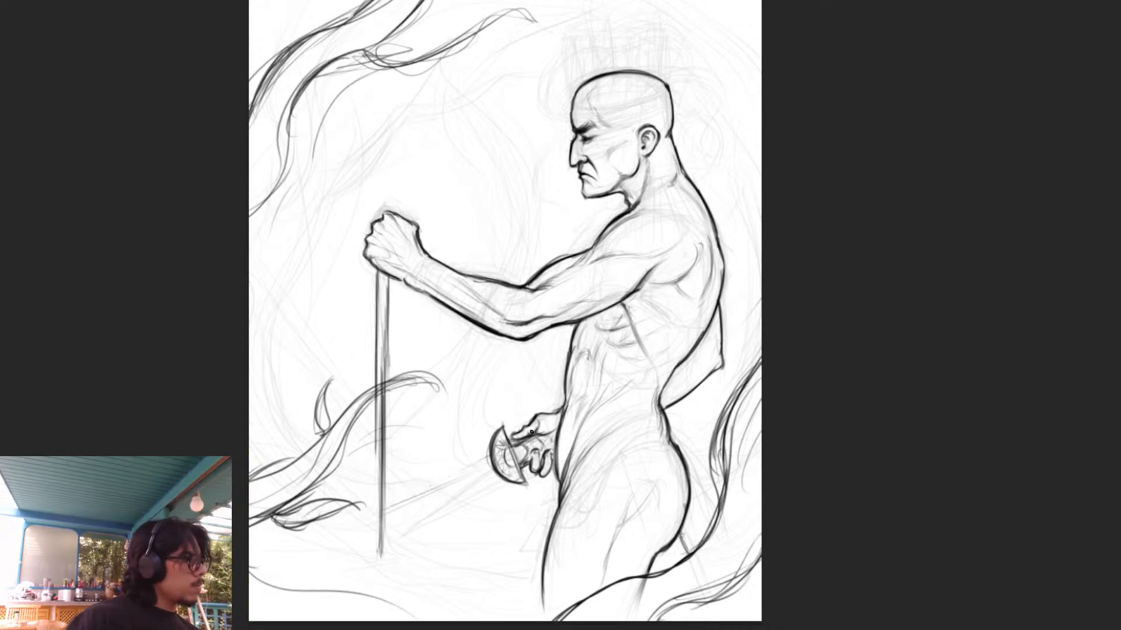
- Hide the faded rough sketch and erase the leftover faint blade line between the guard and the vertical shaft
key("ctrl+comma")
key("ctrl+comma")
key("ctrl+comma")
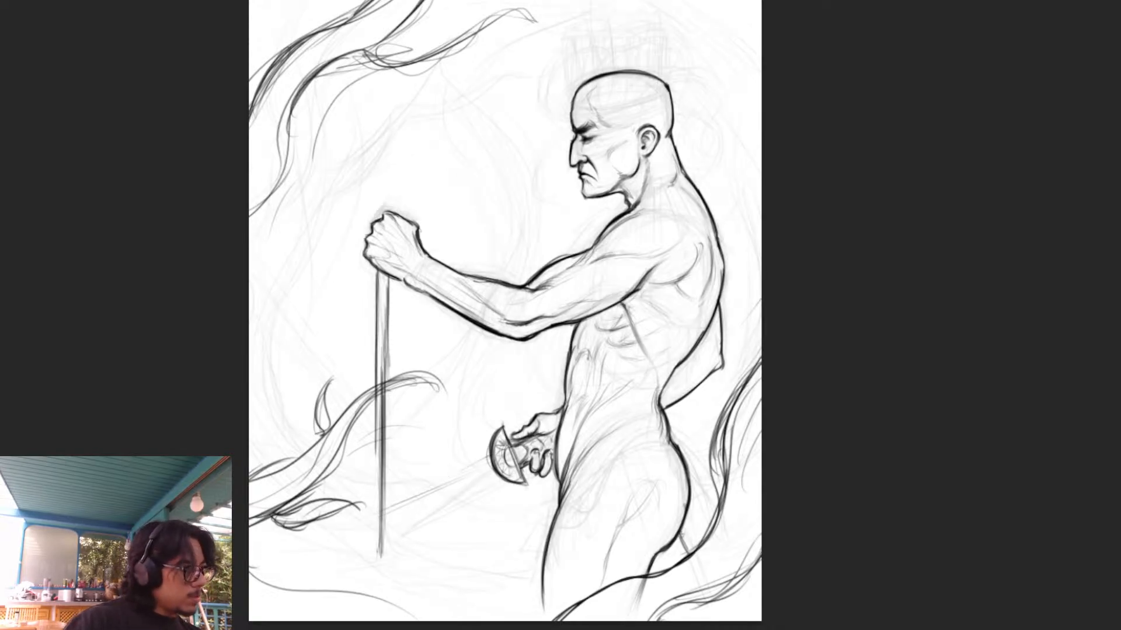
key("ctrl+comma")
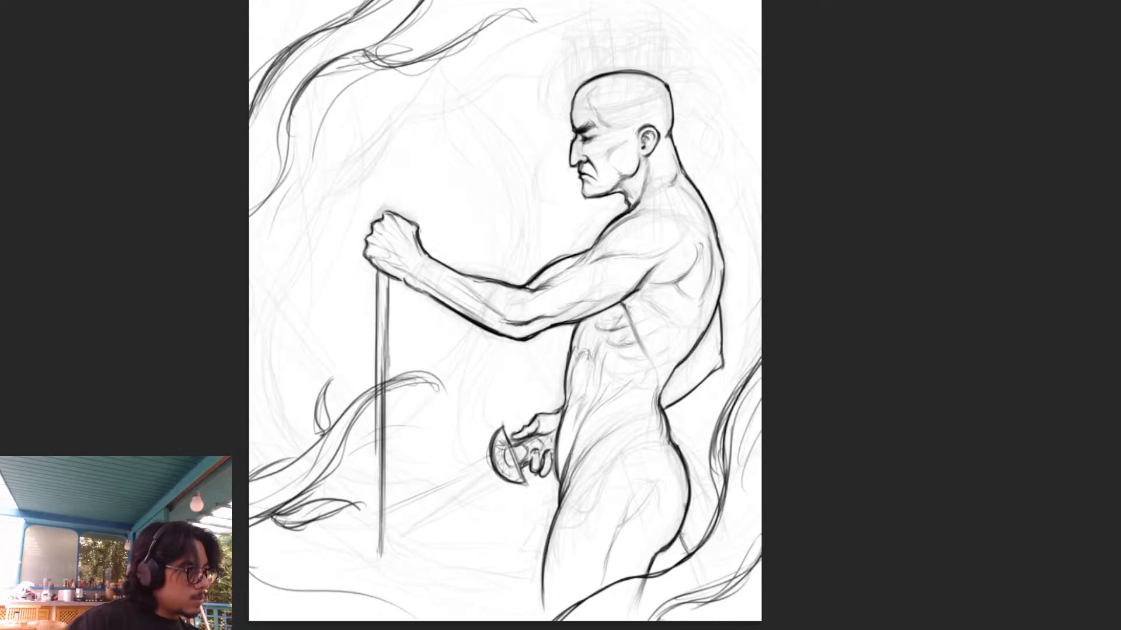
key("ctrl+comma")
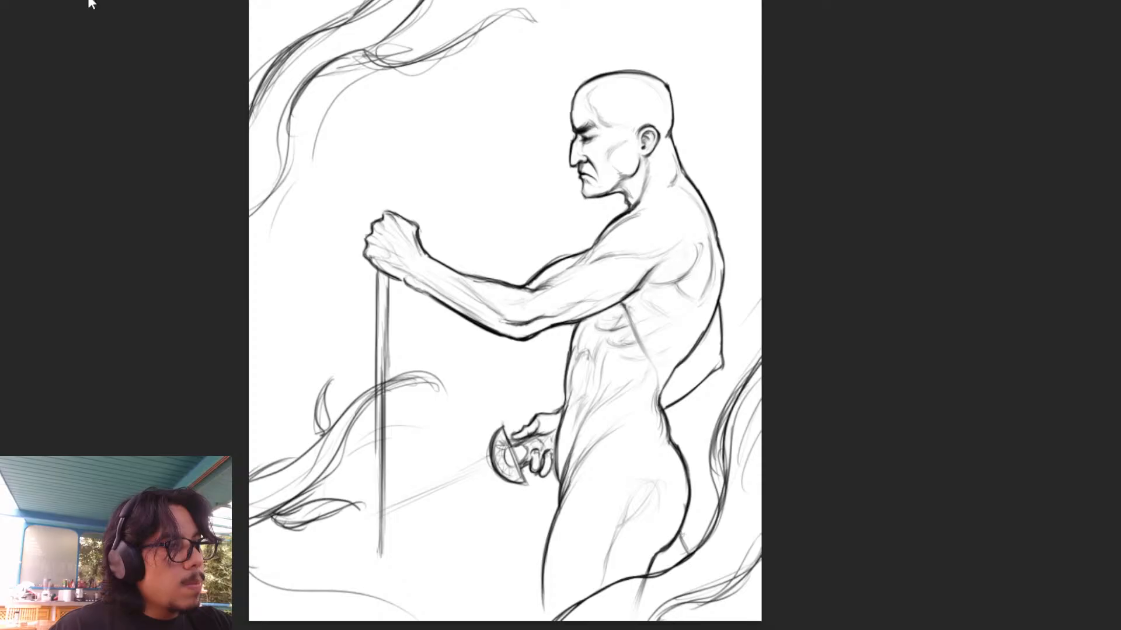
mouse_move(393, 506)
left_mouse_down()
mouse_move(373, 510)
mouse_move(421, 517)
mouse_move(458, 504)
mouse_move(482, 448)
left_mouse_up()
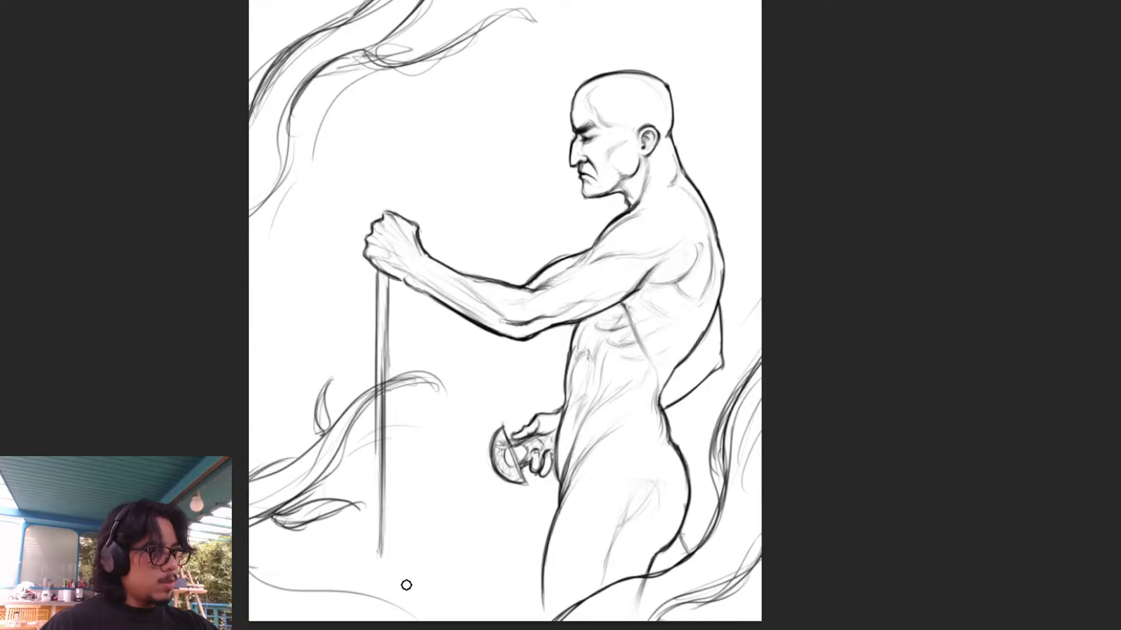
- Draw a curved sword blade from the guard, sweeping down to a point just past the vertical shaft
mouse_move(490, 455)
left_mouse_down()
mouse_move(474, 477)
mouse_move(374, 527)
left_mouse_up()
key("ctrl+z")
mouse_move(493, 457)
left_mouse_down()
mouse_move(360, 520)
mouse_move(497, 473)
left_mouse_up()
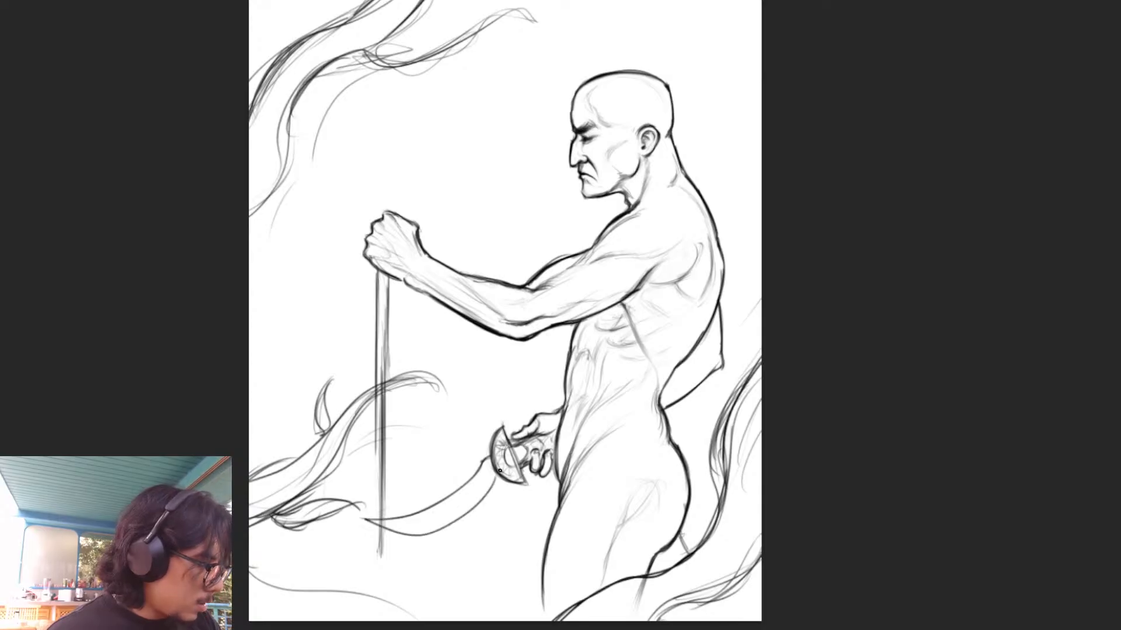
- Undo the blade's convex edge, mirror the canvas, and draw a small spur and the start of a new edge at the guard
key("ctrl+z")
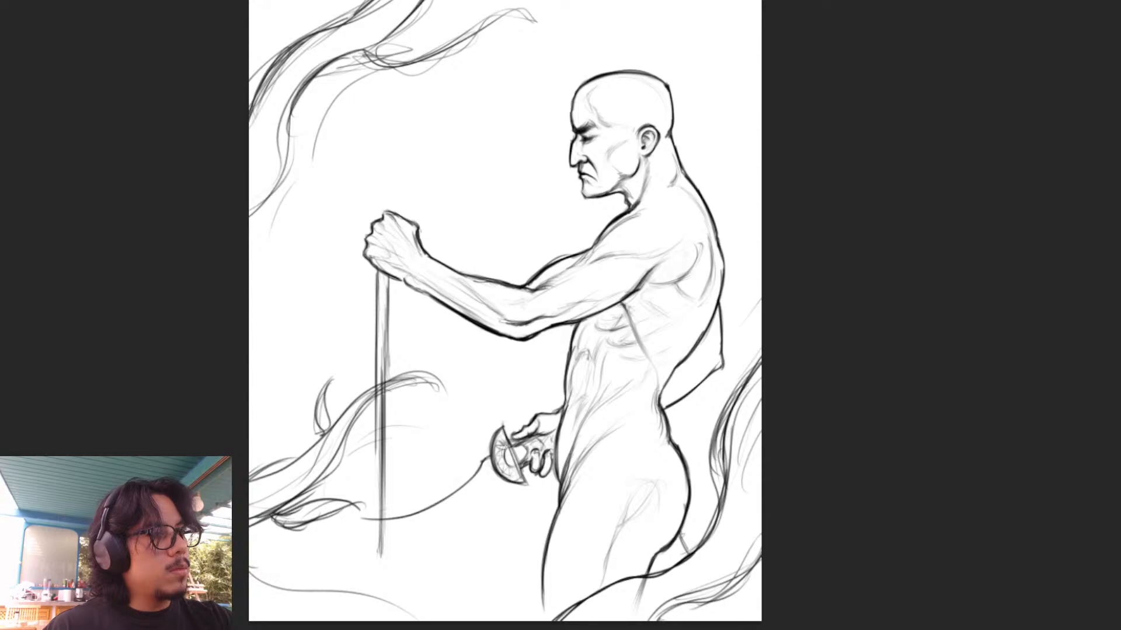
key("m")
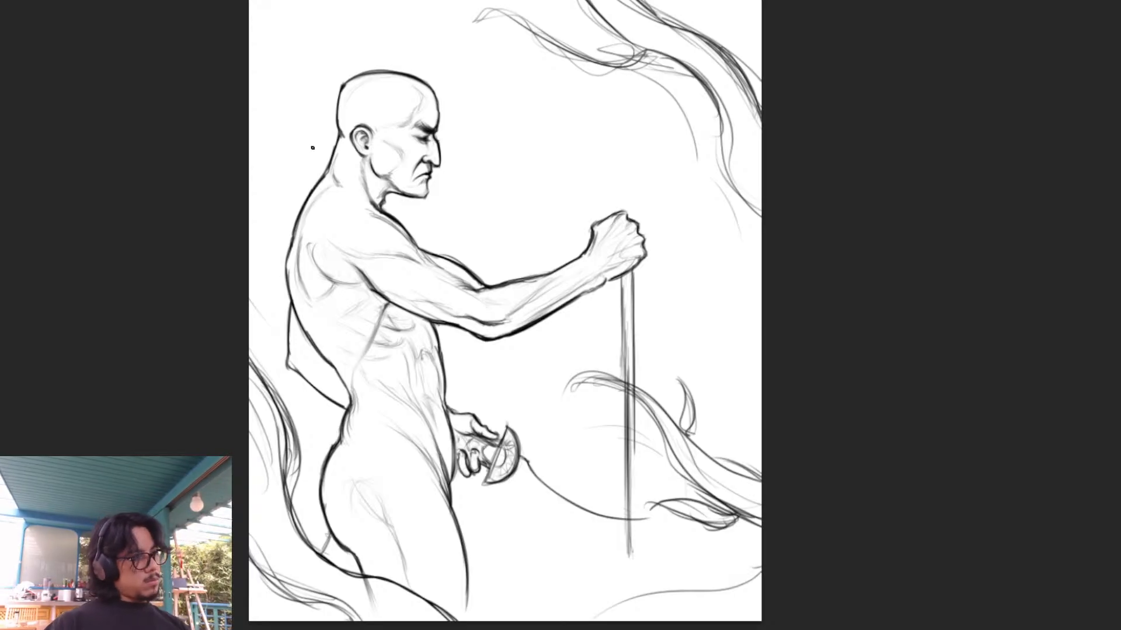
left_click_drag(900, 432, 840, 358)
left_click_drag(462, 383, 495, 418)
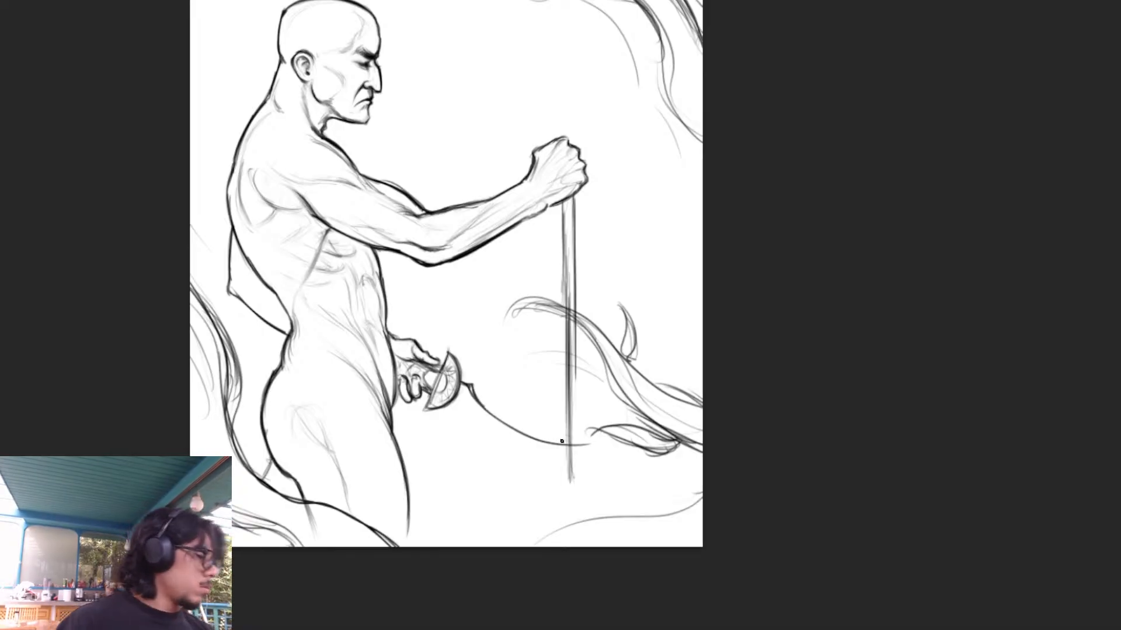
left_click_drag(448, 407, 485, 440)
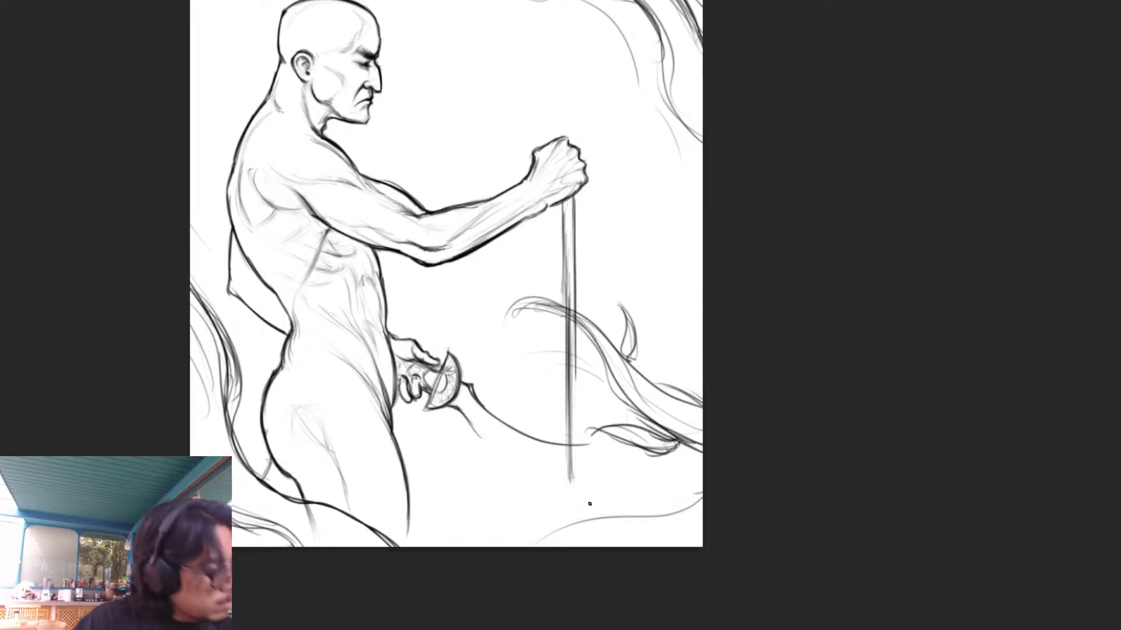
- Draw the blade's convex outer edge in one smooth curve from the guard to the point just past the shaft
key("r")
mouse_move(971, 205)
left_mouse_down()
mouse_move(773, 480)
mouse_move(743, 502)
left_mouse_up()
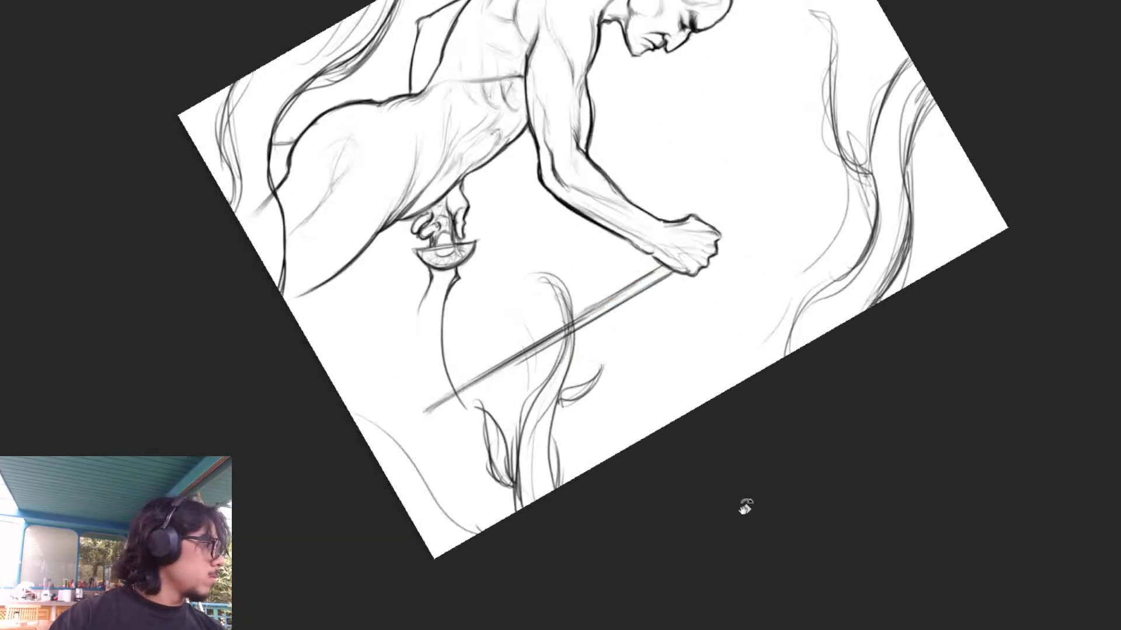
left_click_drag(816, 438, 758, 473)
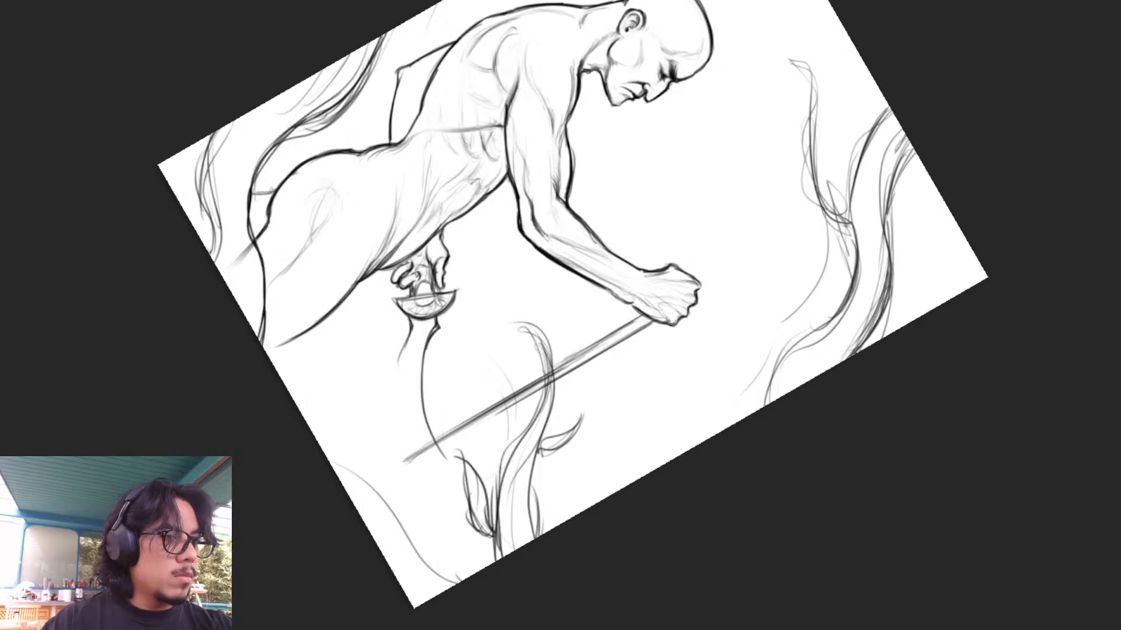
left_click_drag(410, 331, 397, 375)
left_click_drag(408, 333, 398, 394)
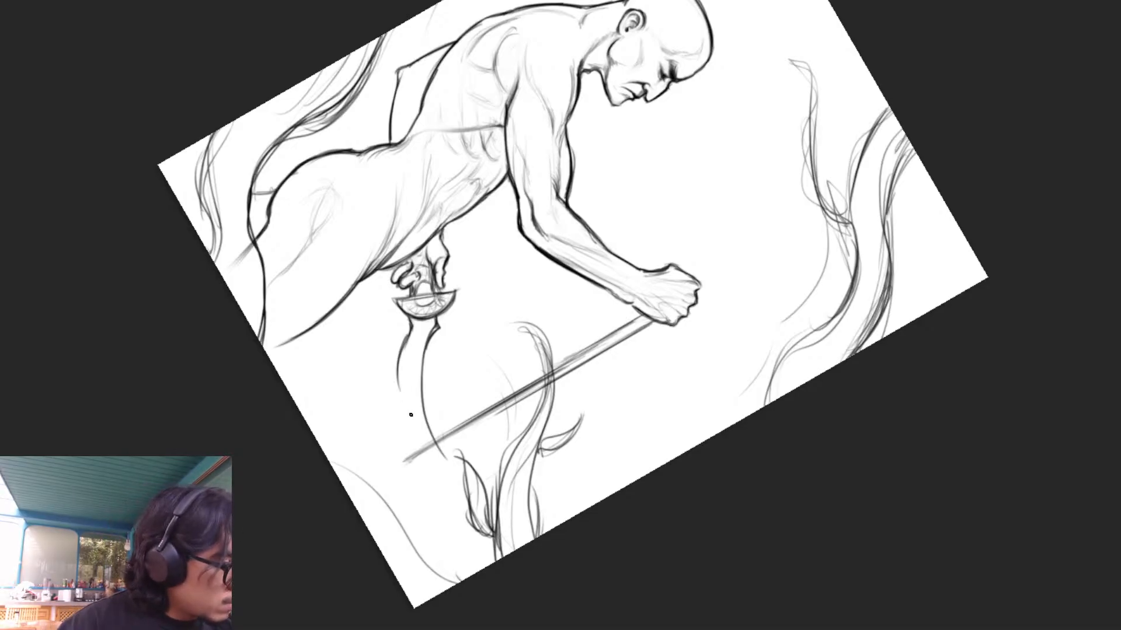
key("ctrl+z")
left_click_drag(410, 334, 400, 409)
key("ctrl+z")
key("ctrl+z")
left_click_drag(404, 349, 408, 419)
left_click_drag(400, 374, 420, 437)
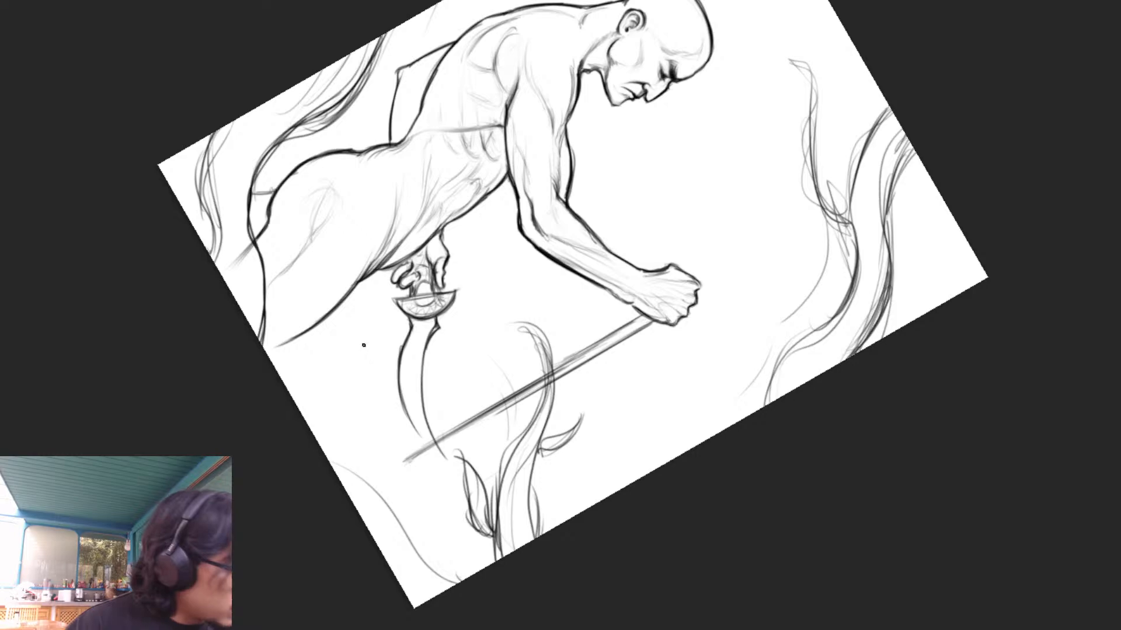
mouse_move(399, 364)
left_mouse_down()
mouse_move(429, 444)
mouse_move(450, 463)
left_mouse_up()
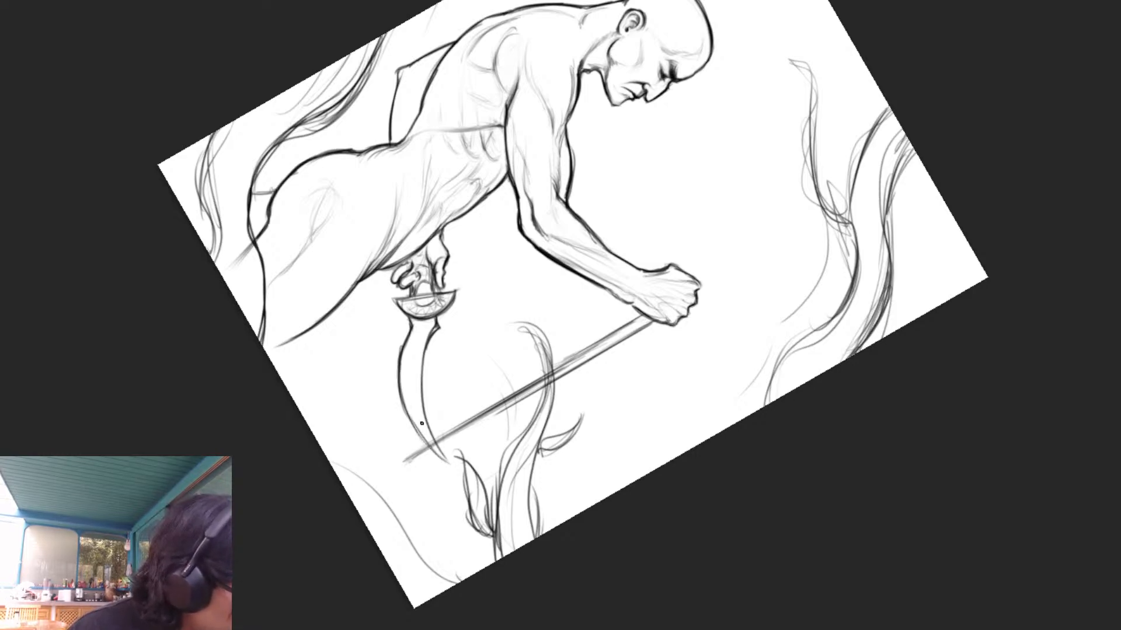
- Sharpen the blade's point and draw a curved bevel line along the inside of the blade from guard to tip
left_click_drag(423, 399, 454, 465)
left_click_drag(431, 418, 436, 438)
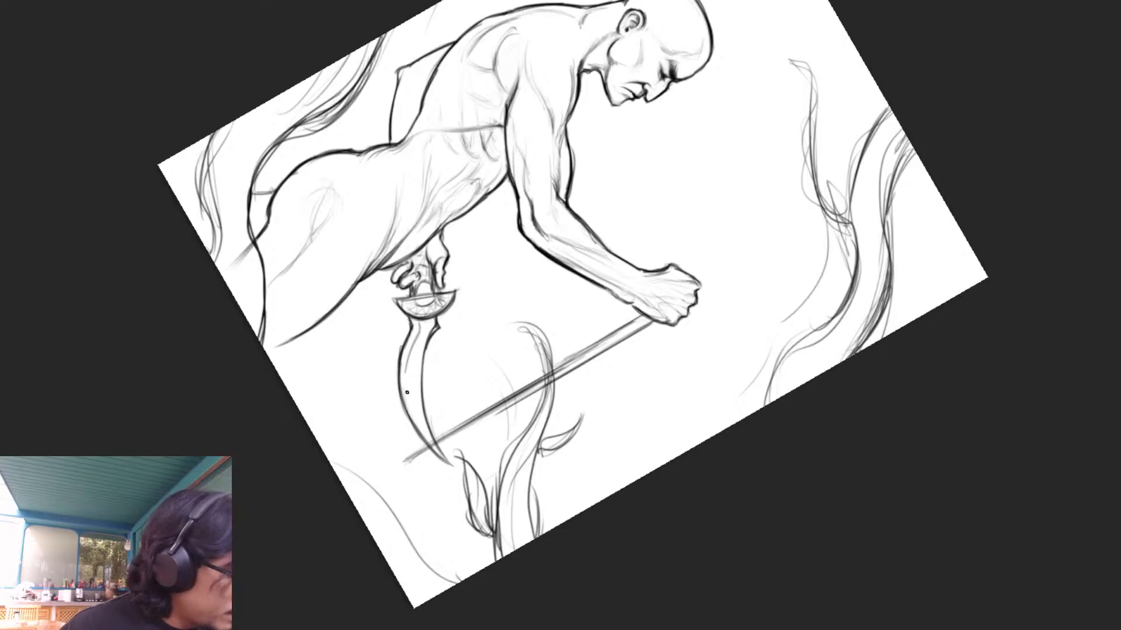
mouse_move(414, 347)
left_mouse_down()
mouse_move(409, 403)
mouse_move(437, 450)
left_mouse_up()
key("ctrl+z")
mouse_move(418, 336)
left_mouse_down()
mouse_move(413, 402)
mouse_move(445, 461)
left_mouse_up()
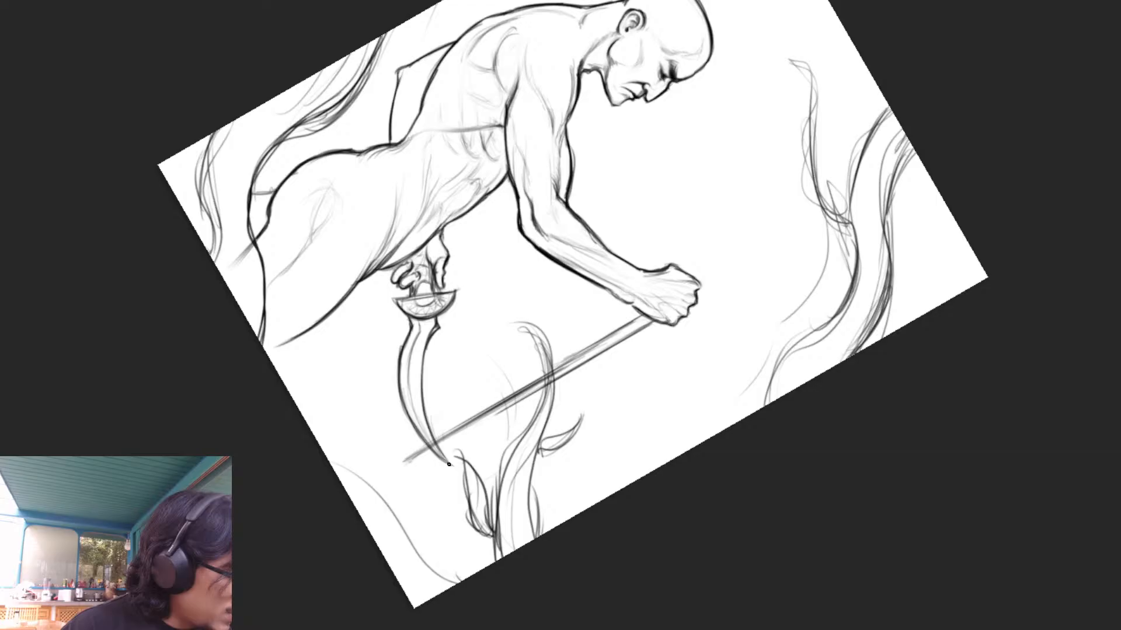
- Extend the lower end of the vertical shaft slightly and show the faded rough sketch again
key("r")
left_click_drag(970, 446, 788, 148)
left_click_drag(845, 218, 905, 272)
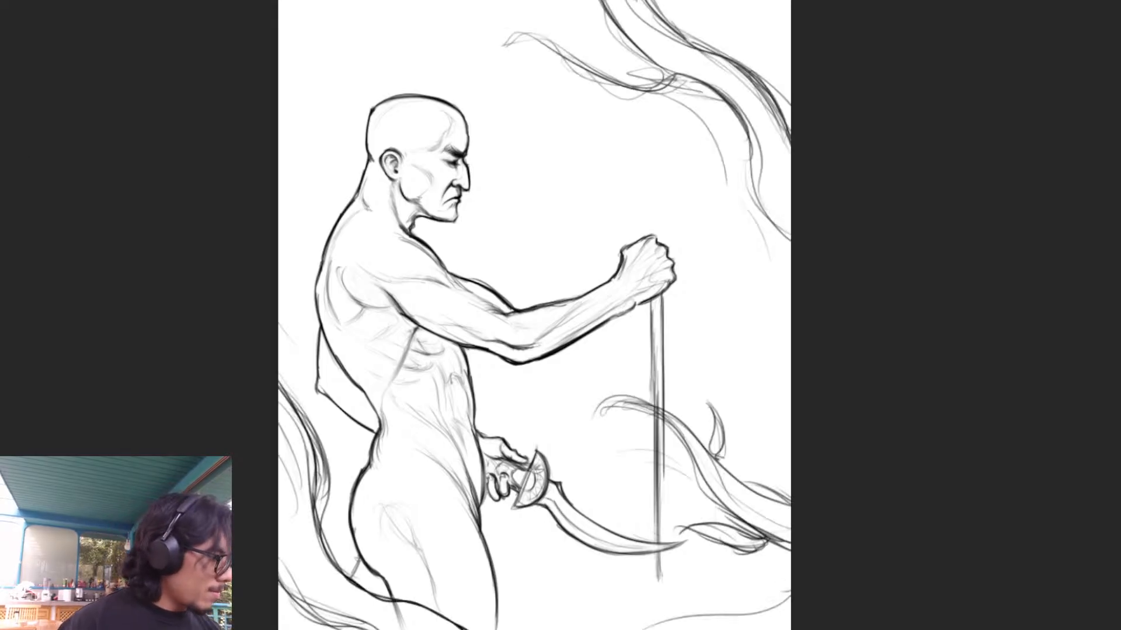
left_click_drag(658, 586, 659, 600)
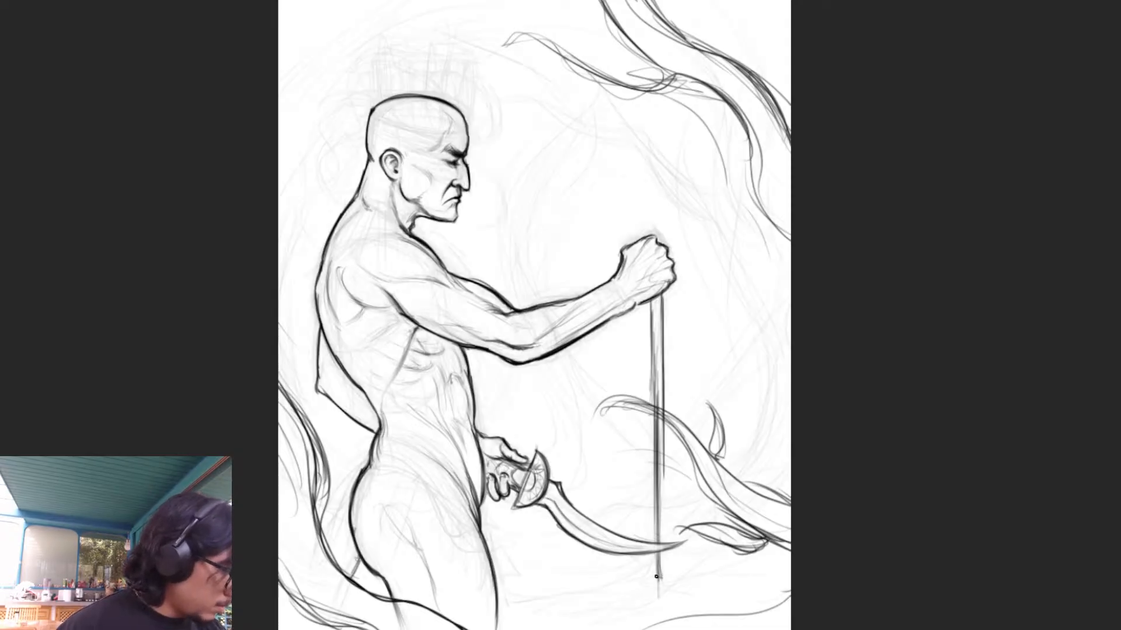
- Try a narrow curved trail flowing away from the foot of the vertical shaft
left_click_drag(665, 593, 620, 616)
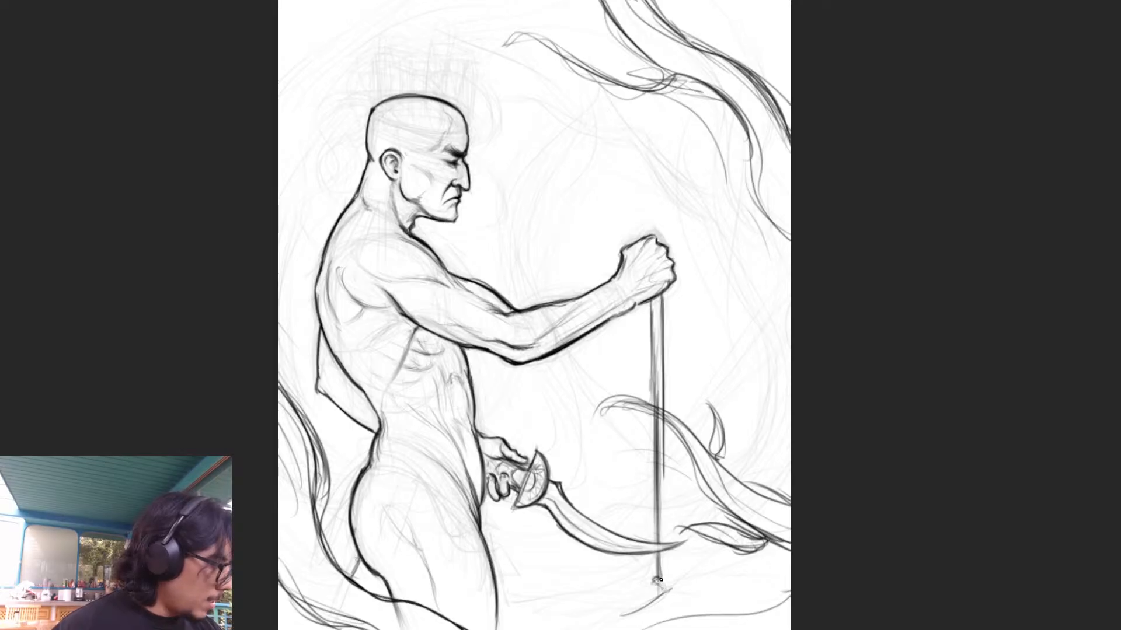
left_click_drag(665, 594, 595, 620)
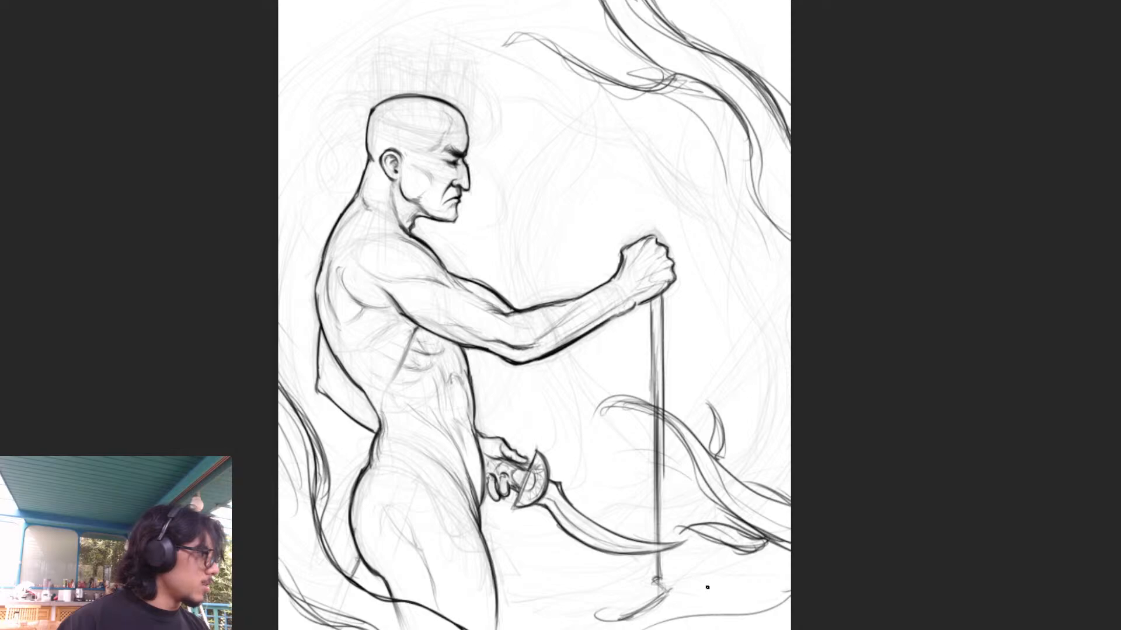
left_click_drag(628, 618, 596, 613)
key("ctrl+z")
key("ctrl+z")
key("ctrl+z")
key("ctrl+z")
key("ctrl+z")
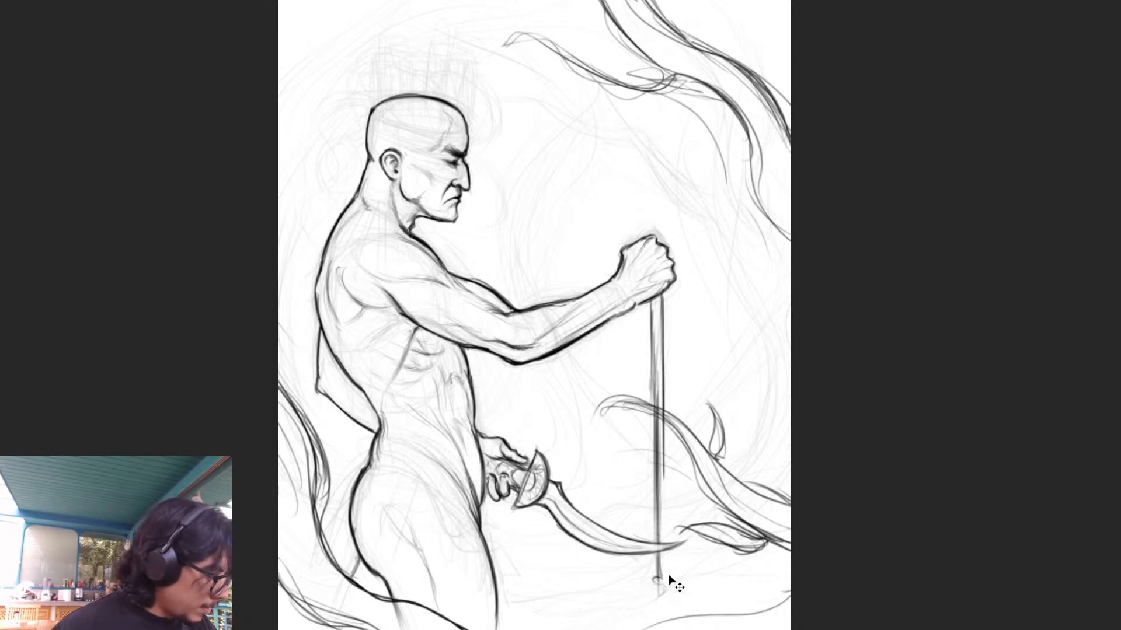
key("ctrl+z")
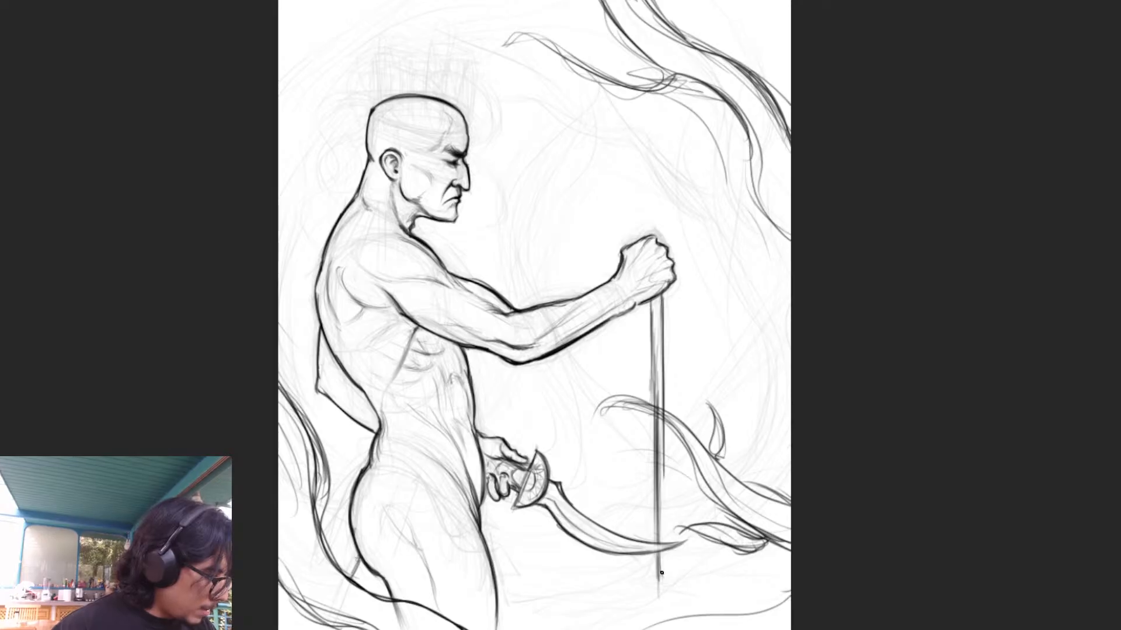
- Draw a winding, looping pool outline spreading from the foot of the vertical shaft toward the figure's legs
mouse_move(663, 581)
left_mouse_down()
mouse_move(641, 585)
mouse_move(662, 579)
mouse_move(641, 586)
mouse_move(676, 596)
mouse_move(646, 603)
mouse_move(663, 606)
mouse_move(660, 596)
left_mouse_up()
key("ctrl+z")
left_click_drag(660, 595, 584, 606)
key("ctrl+z")
mouse_move(652, 600)
left_mouse_down()
mouse_move(584, 608)
mouse_move(615, 574)
mouse_move(578, 606)
mouse_move(611, 610)
left_mouse_up()
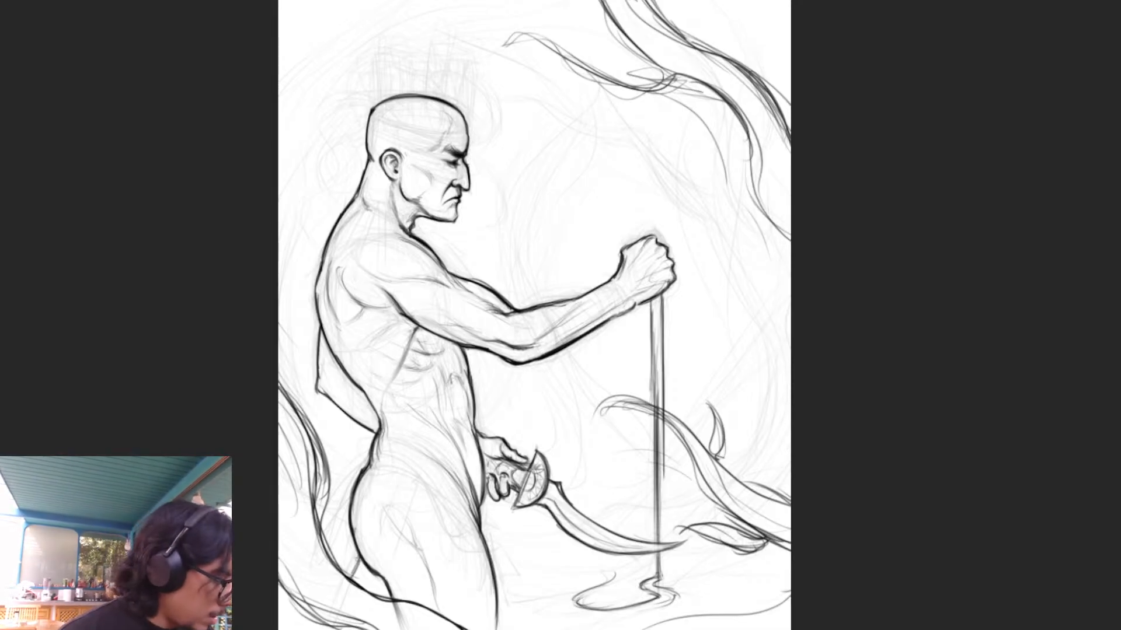
mouse_move(536, 566)
left_mouse_down()
mouse_move(580, 567)
mouse_move(521, 611)
mouse_move(620, 625)
mouse_move(676, 598)
left_mouse_up()
left_click_drag(624, 621, 678, 595)
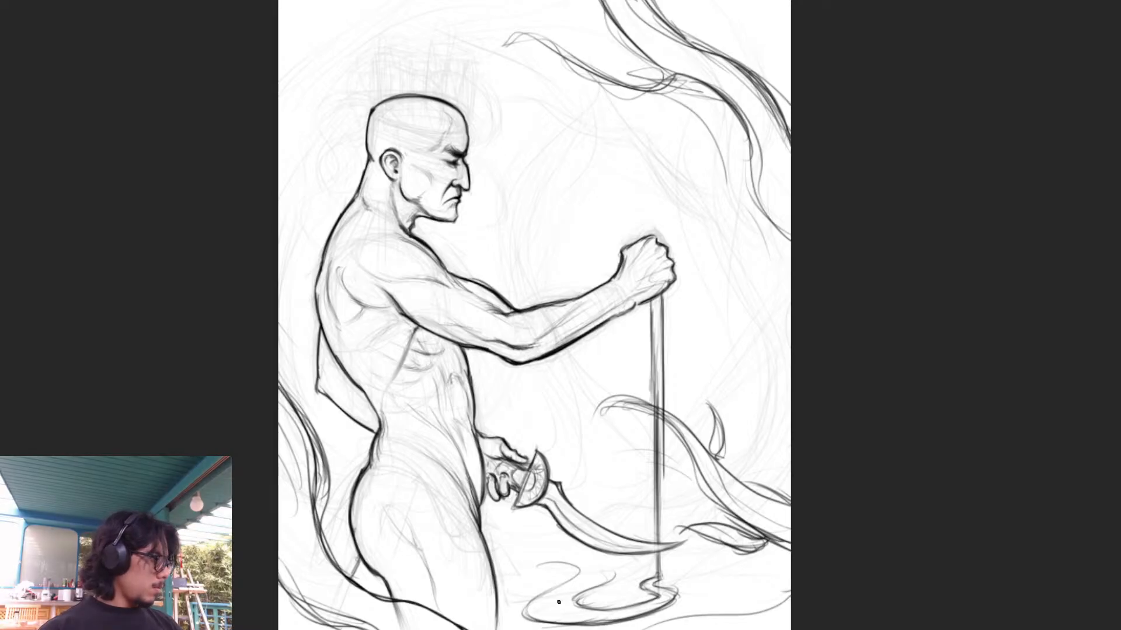
- Toggle the visibility of the figure linework and the dark smoke lines to check the composition with and without each
key("ctrl+comma")
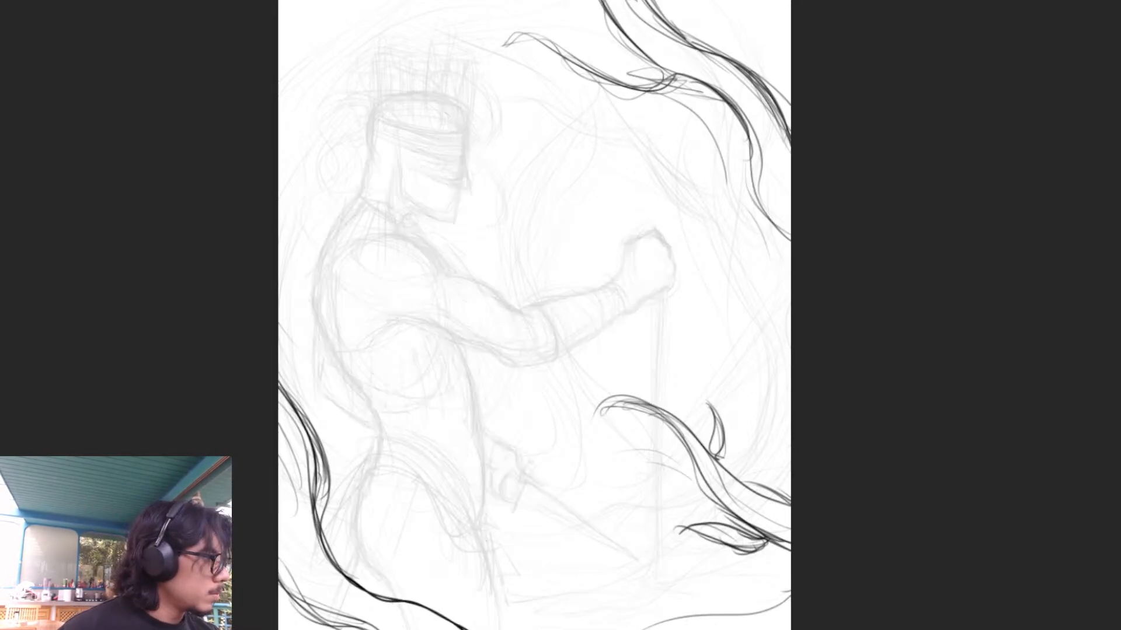
key("ctrl+comma")
key("ctrl+comma")
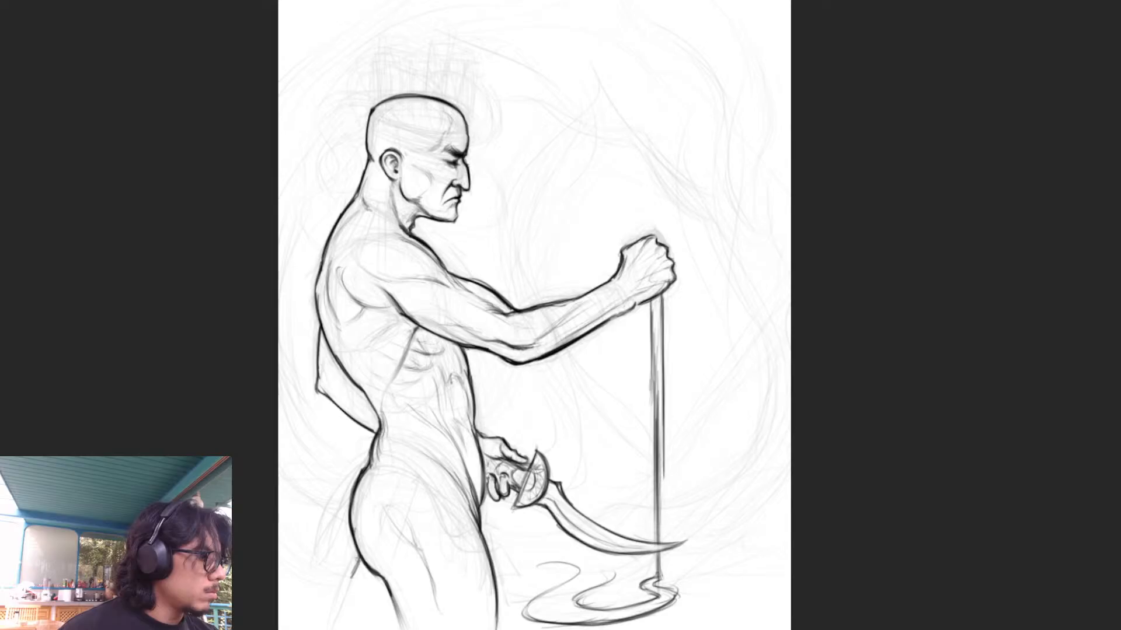
key("ctrl+comma")
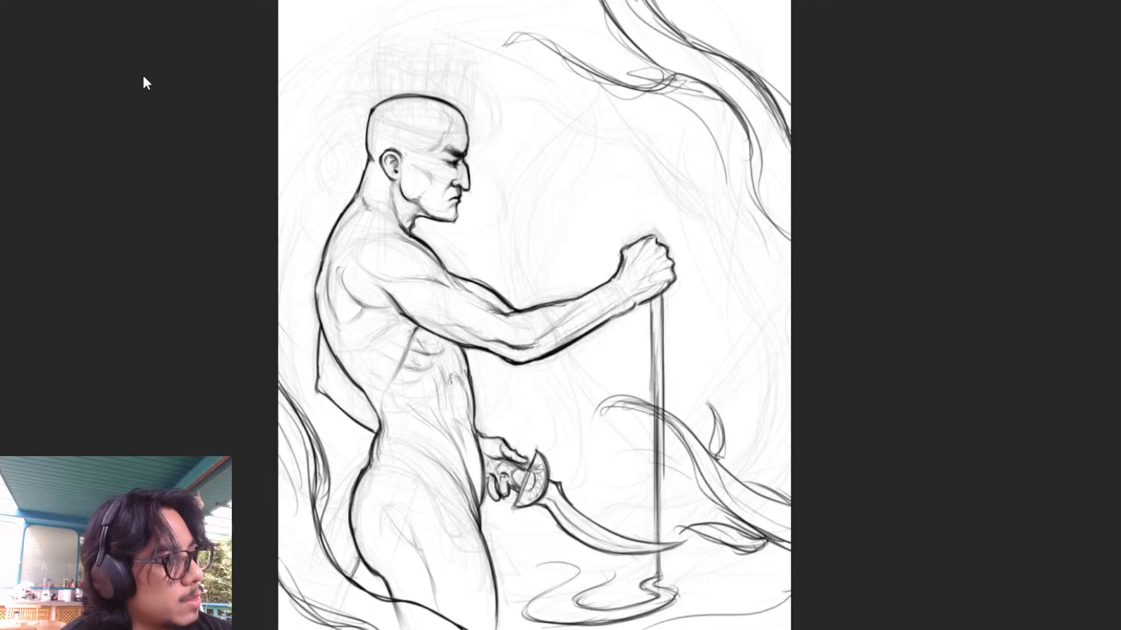
- Mirror the canvas, compare the drawing with layers toggled off and on, and make the faded rough sketch more visible
left_click(302, 152)
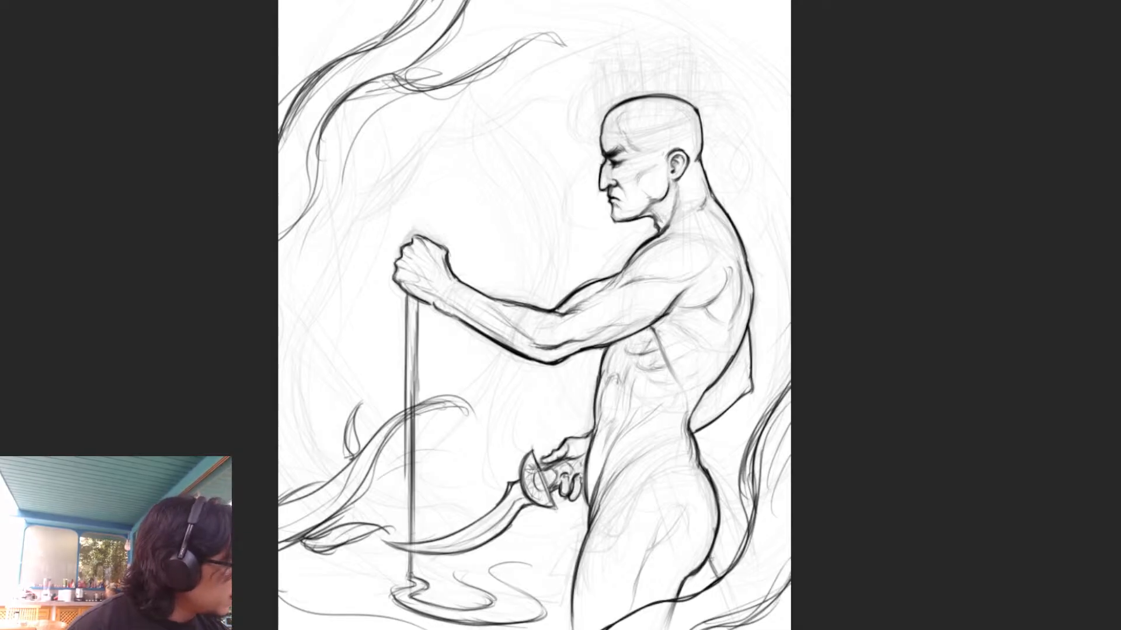
key("ctrl+comma")
key("ctrl+comma")
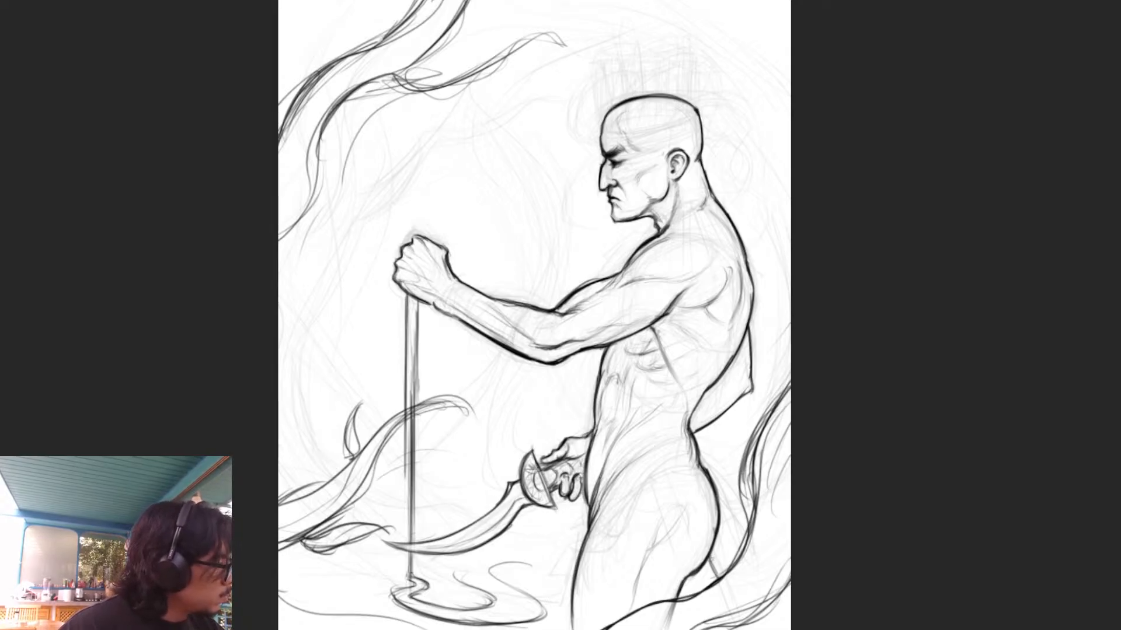
key("ctrl+comma")
key("ctrl+comma")
key("ctrl+comma")
key("ctrl+comma")
key("ctrl+comma")
key("ctrl+comma")
key("ctrl+comma")
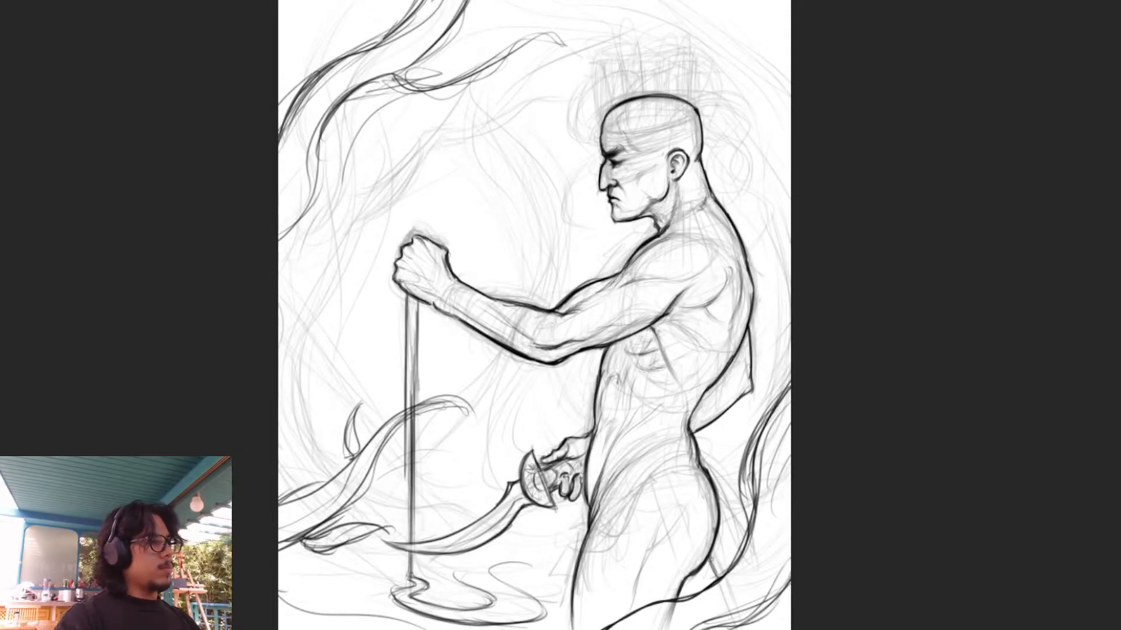
key("ctrl+z")
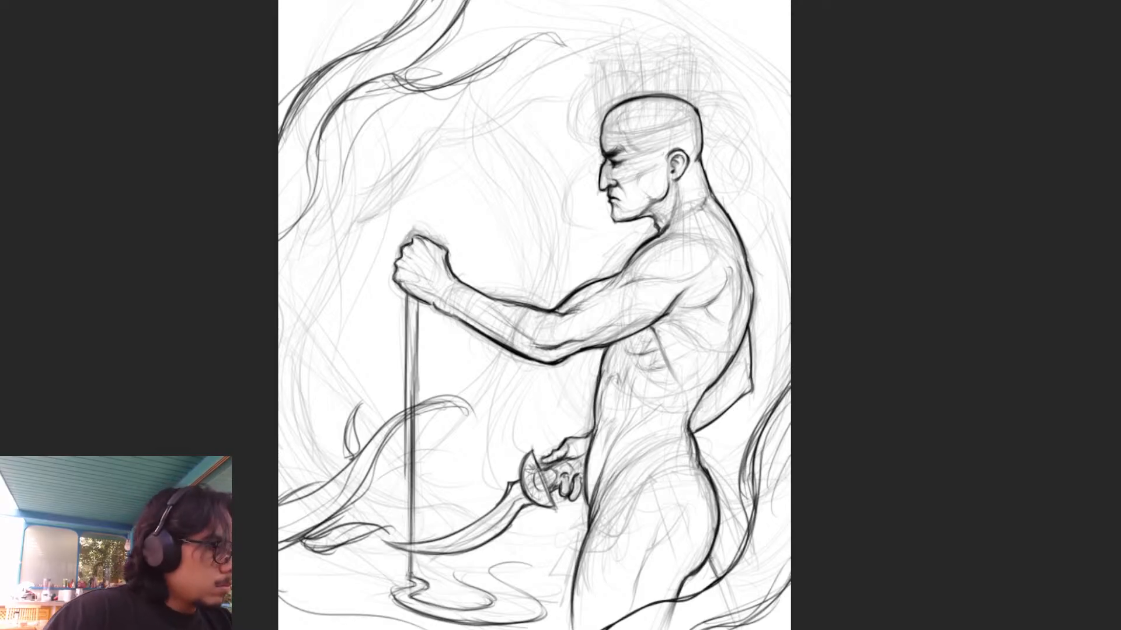
- Draw a gnarled, branch-like outline beyond the raised fist, with a dark knot, a long downward curve and a ragged lower end
mouse_move(358, 224)
left_mouse_down()
mouse_move(399, 205)
mouse_move(437, 146)
mouse_move(339, 238)
left_mouse_up()
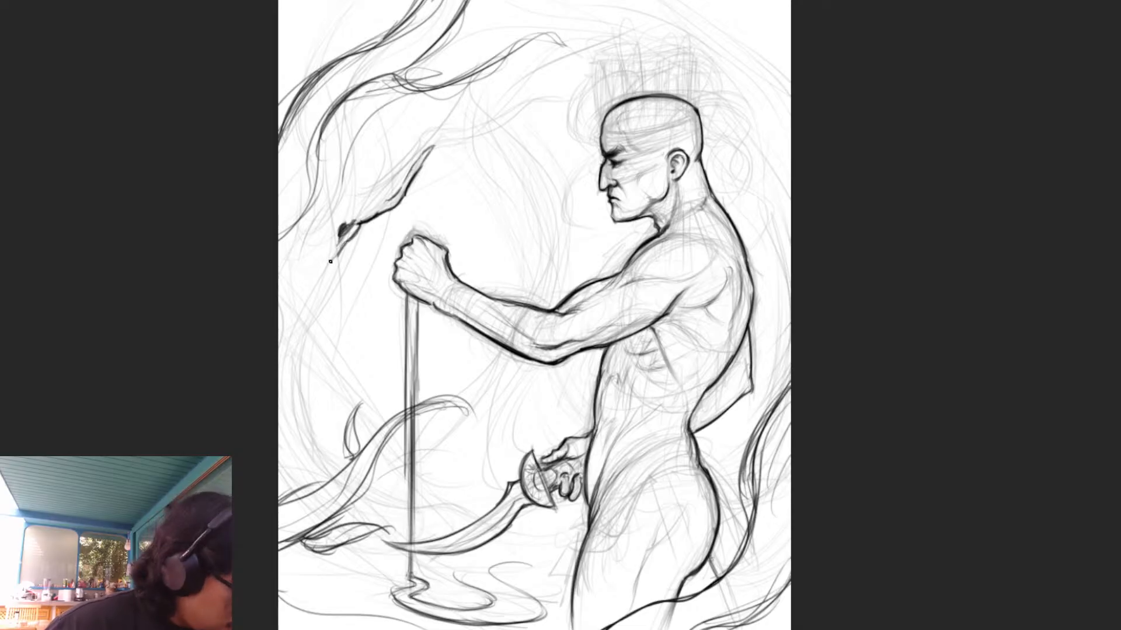
left_click_drag(346, 243, 300, 328)
left_click_drag(321, 291, 298, 336)
mouse_move(345, 248)
left_mouse_down()
mouse_move(297, 339)
mouse_move(292, 402)
mouse_move(306, 368)
mouse_move(319, 367)
mouse_move(296, 419)
left_mouse_up()
mouse_move(315, 375)
left_mouse_down()
mouse_move(295, 407)
mouse_move(297, 464)
left_mouse_up()
mouse_move(283, 426)
left_mouse_down()
mouse_move(300, 484)
mouse_move(302, 471)
left_mouse_up()
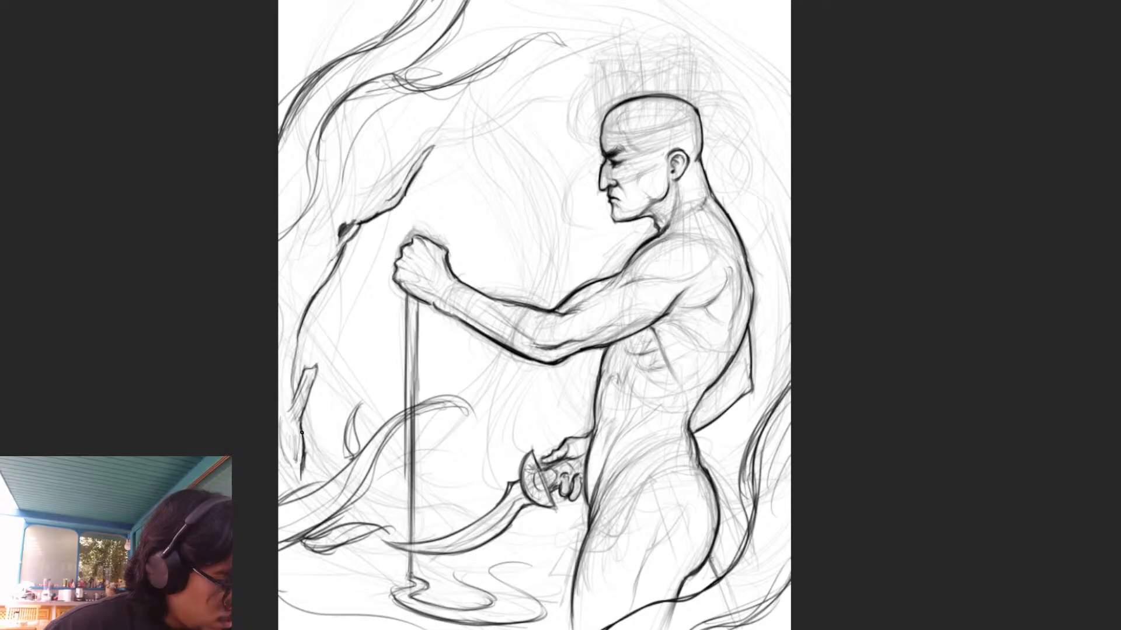
left_click_drag(302, 431, 324, 479)
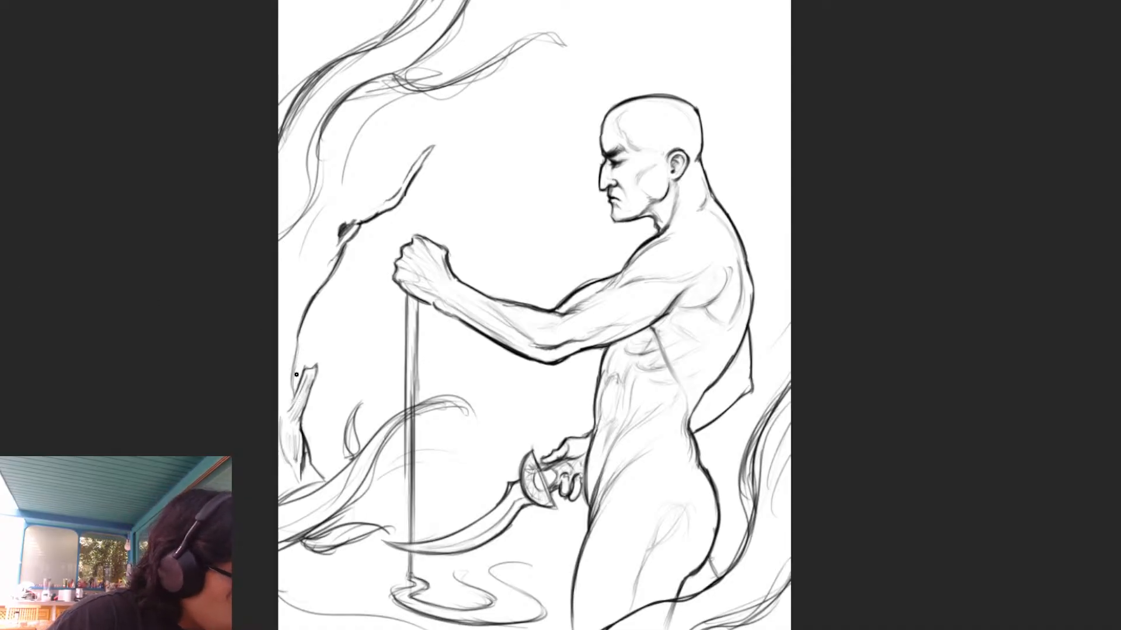
left_click_drag(298, 330, 292, 386)
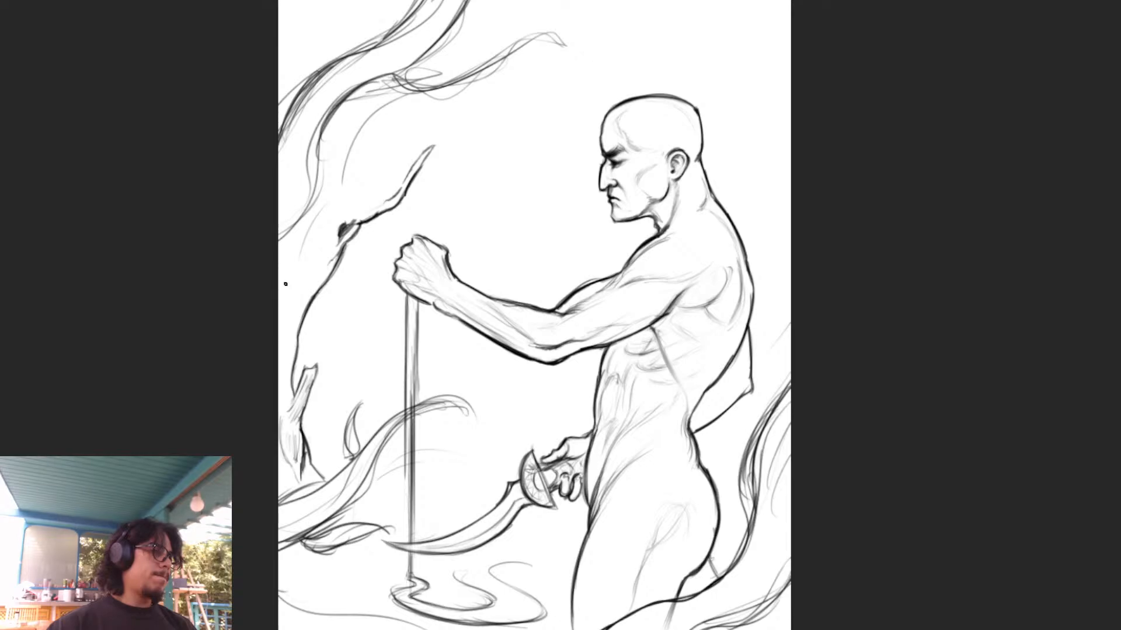
- Hide the dark smoke lines, bring back the rough sketch, and draw the second edge of the branch-like form's upper end
key("ctrl+comma")
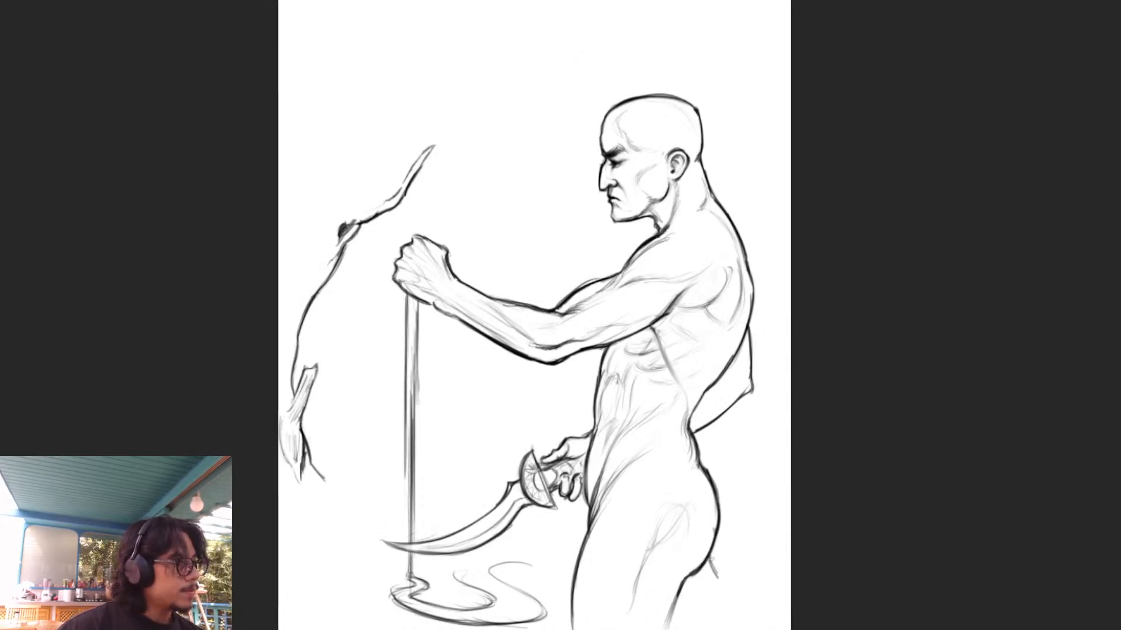
key("ctrl+comma")
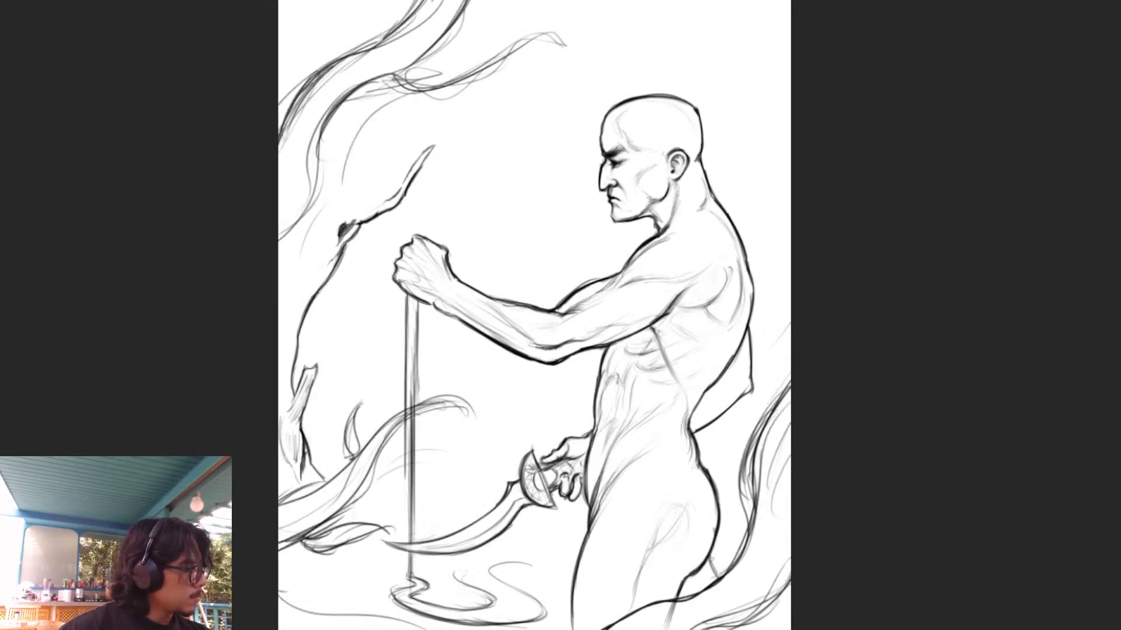
key("2")
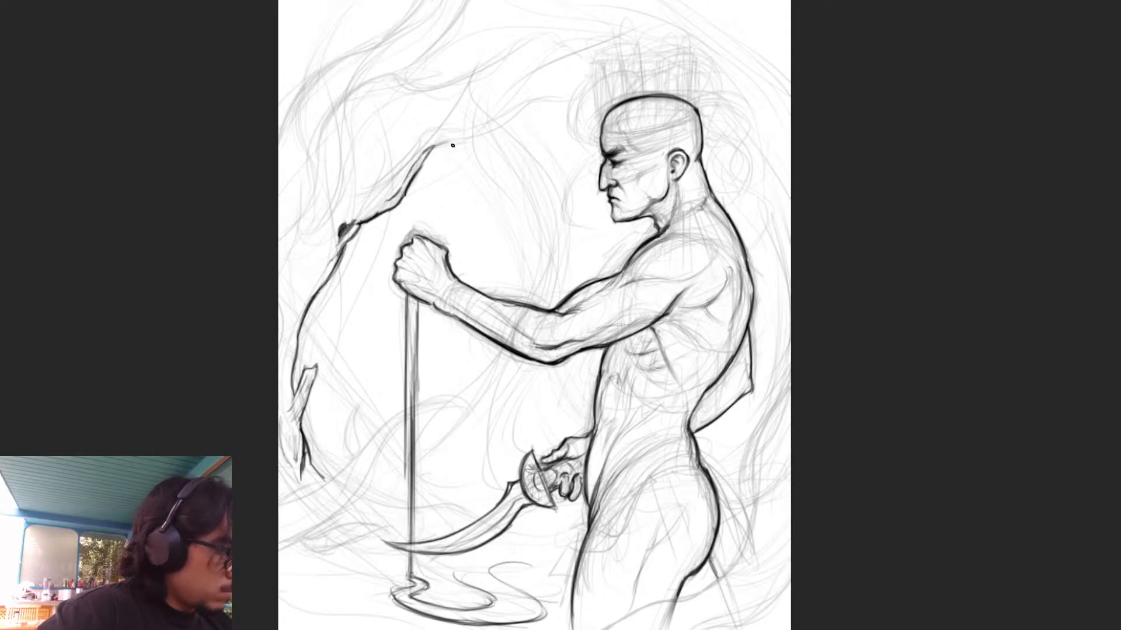
left_click_drag(356, 199, 439, 129)
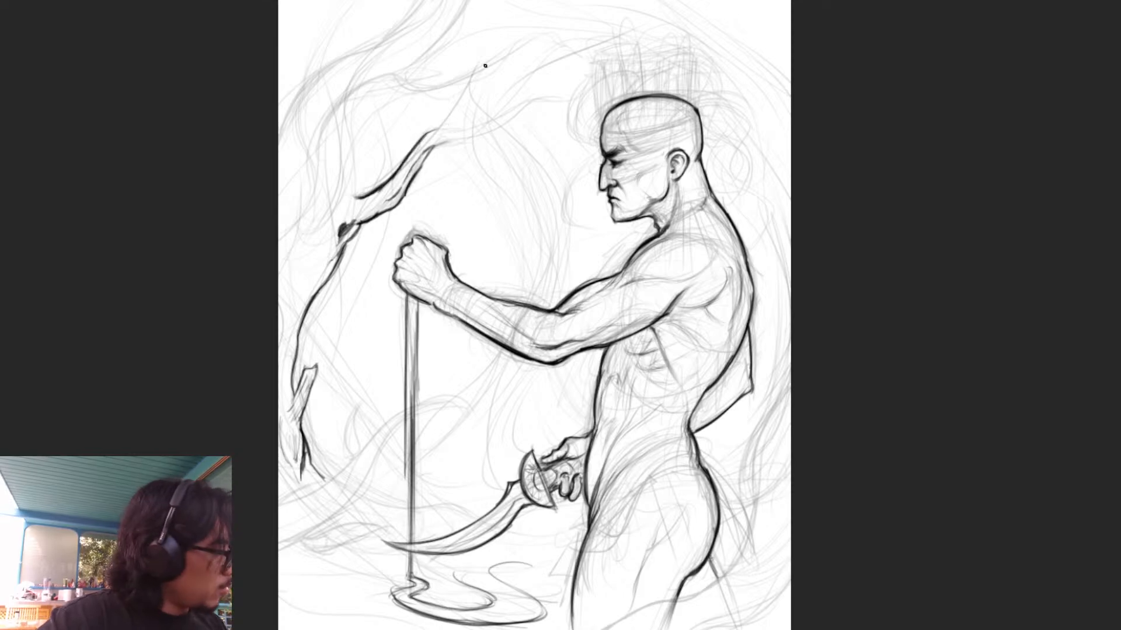
left_click_drag(419, 143, 440, 131)
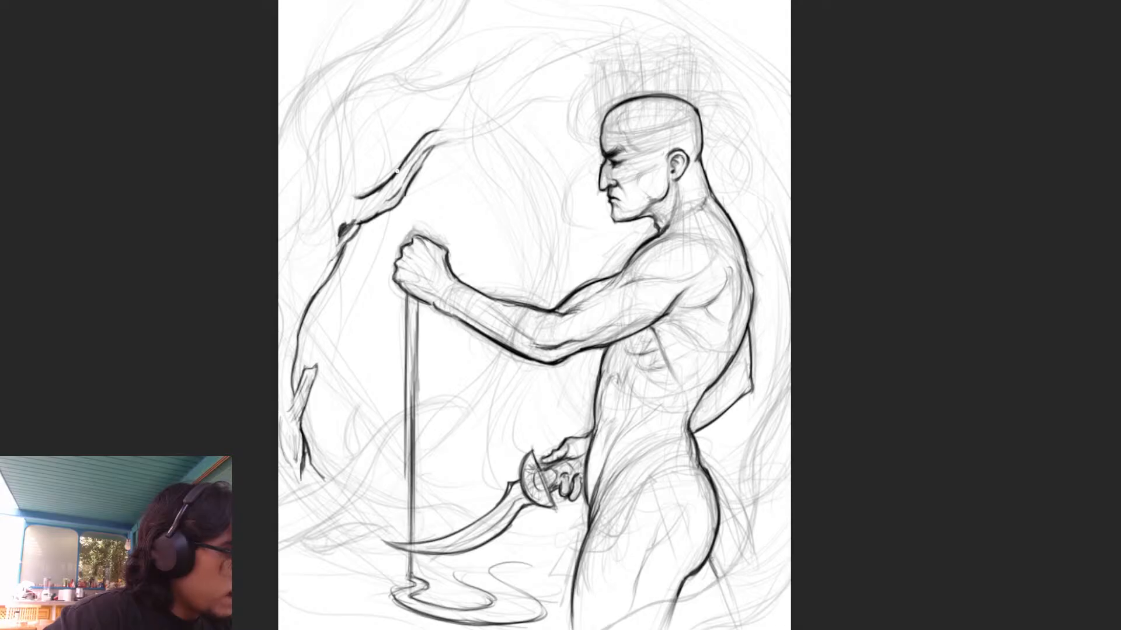
- Extend the branch's upper end toward the figure's head as a knobby double outline tapering to a thin tip
mouse_move(394, 179)
left_mouse_down()
mouse_move(377, 196)
mouse_move(393, 180)
left_mouse_up()
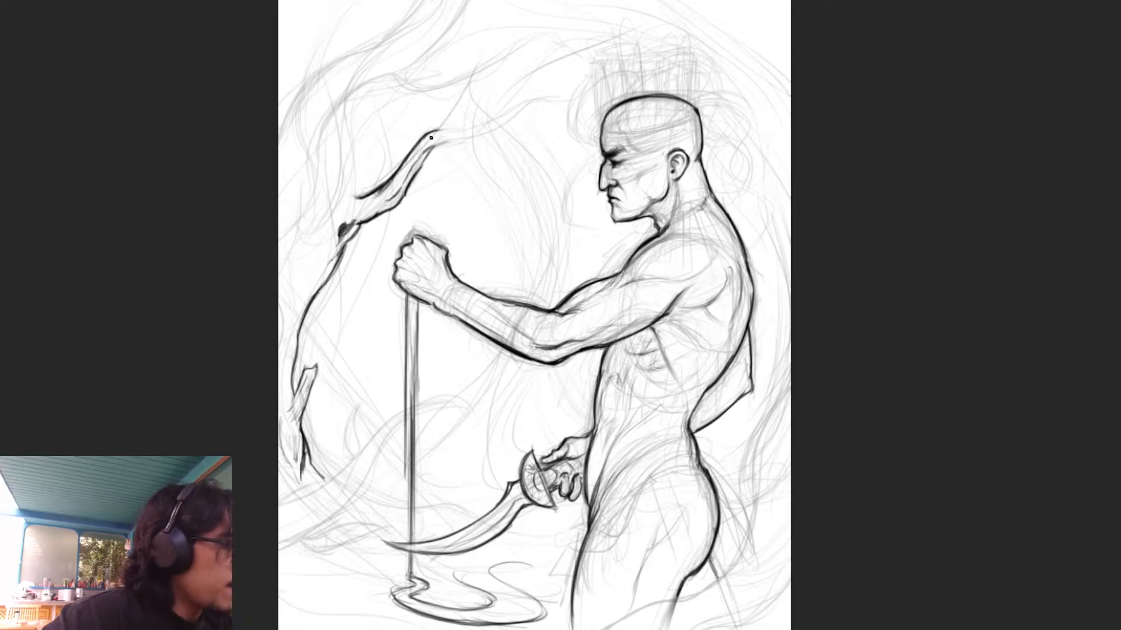
left_click_drag(434, 131, 546, 98)
left_click_drag(432, 153, 567, 96)
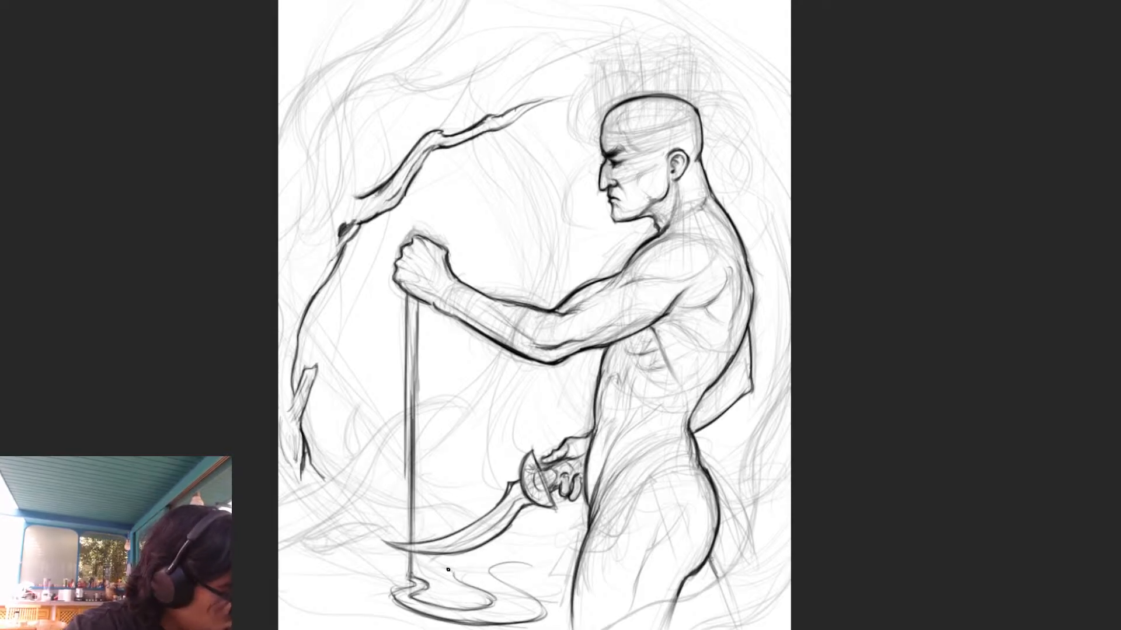
- Draw dark ground curves below the branch's ragged lower end and the outer edge of a second pool beside the shaft
left_click_drag(459, 583, 445, 574)
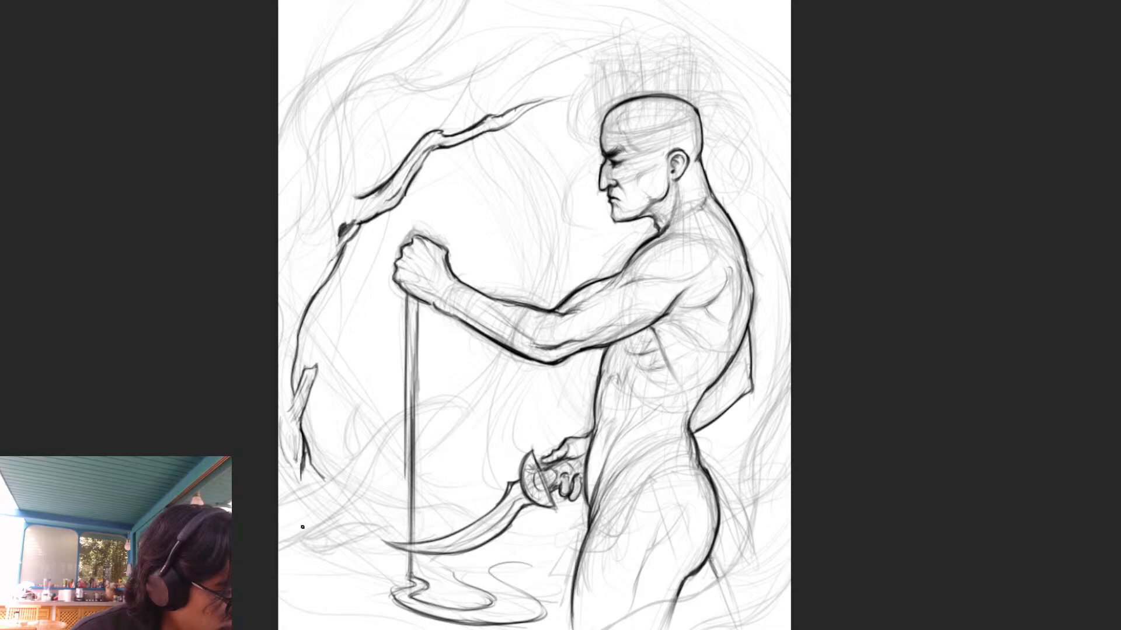
left_click_drag(301, 468, 303, 478)
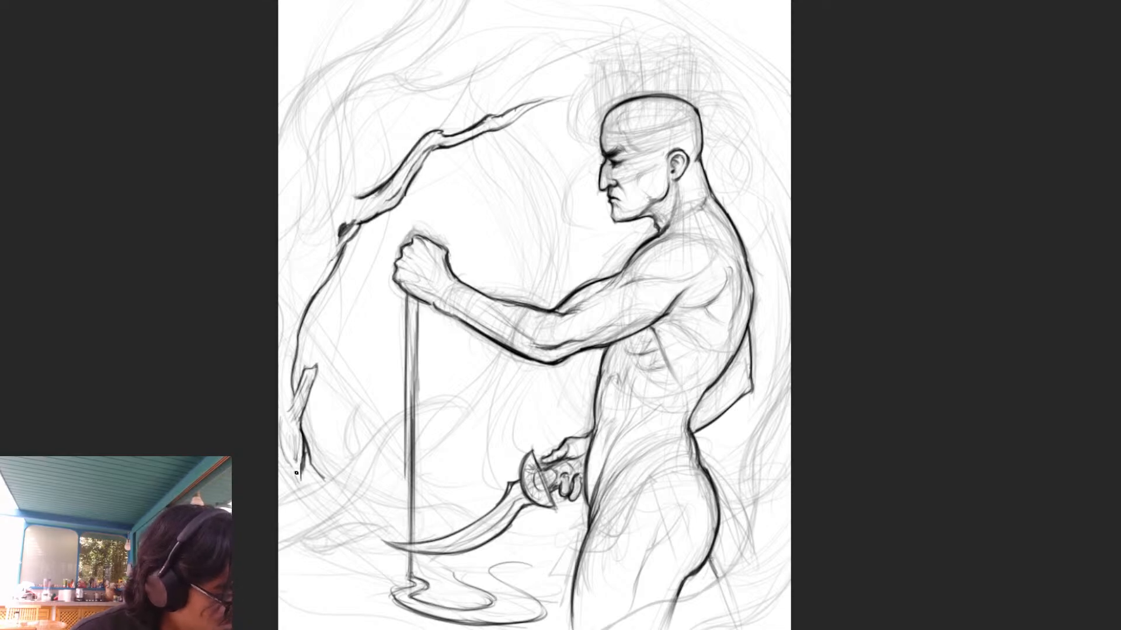
left_click_drag(290, 483, 335, 530)
mouse_move(281, 503)
left_mouse_down()
mouse_move(311, 542)
mouse_move(349, 557)
mouse_move(282, 583)
mouse_move(286, 610)
mouse_move(389, 622)
left_mouse_up()
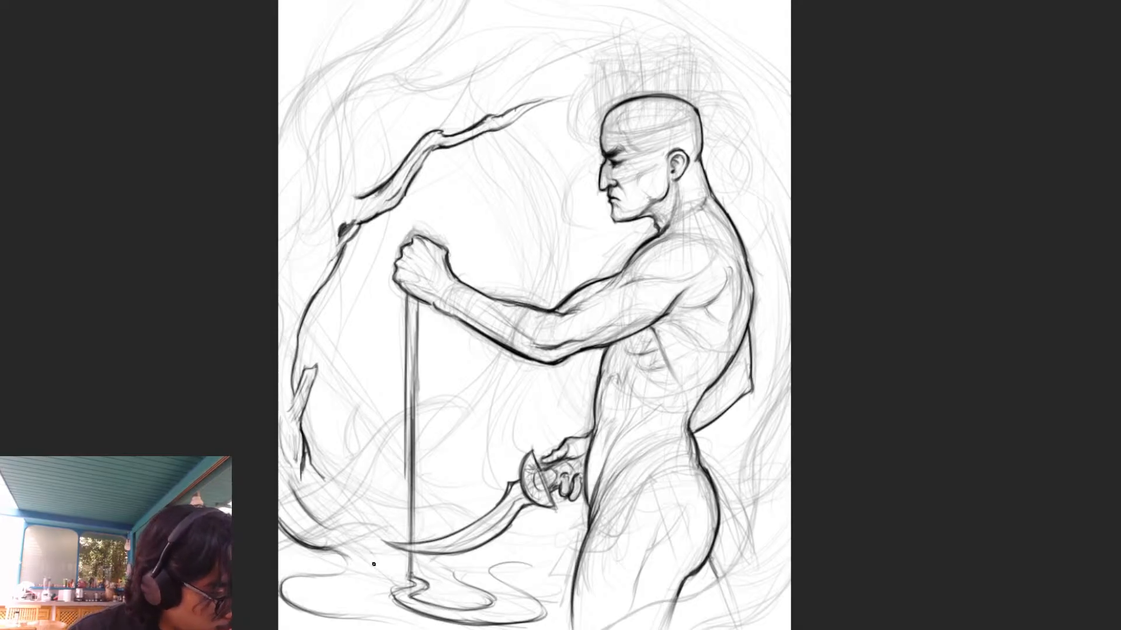
- Draw the inner contour of the second pool, undoing and redrawing strokes that run toward the shaft's pool
left_click_drag(309, 593, 415, 623)
key("ctrl+z")
key("ctrl+z")
left_click_drag(312, 594, 367, 612)
left_click_drag(334, 607, 381, 613)
left_click_drag(337, 609, 417, 623)
key("ctrl+z")
key("ctrl+z")
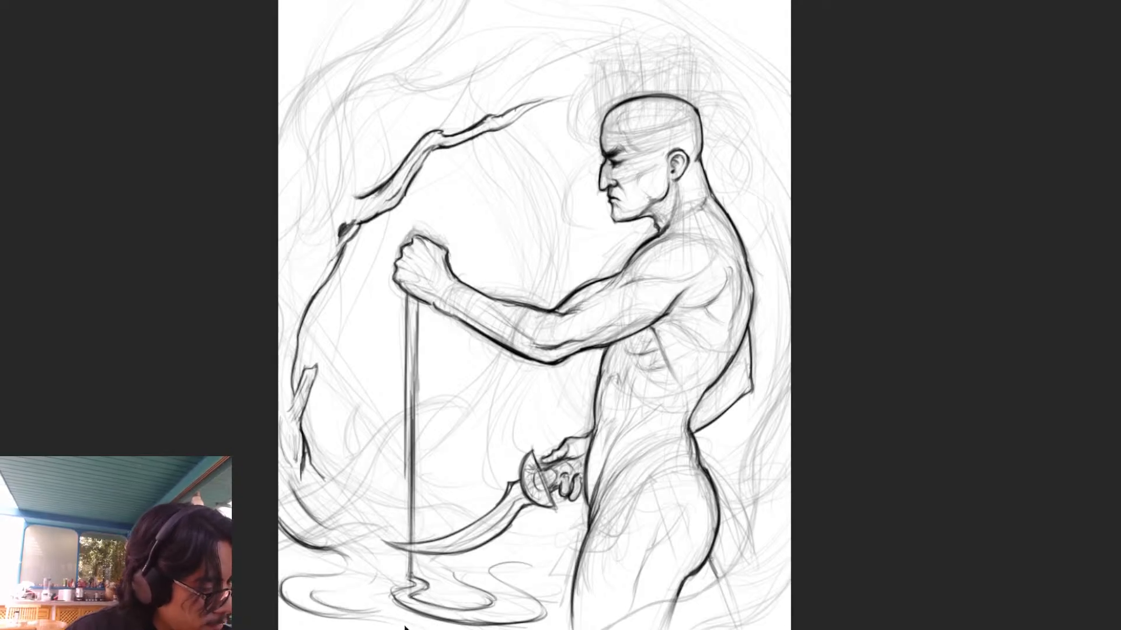
left_click_drag(348, 611, 396, 617)
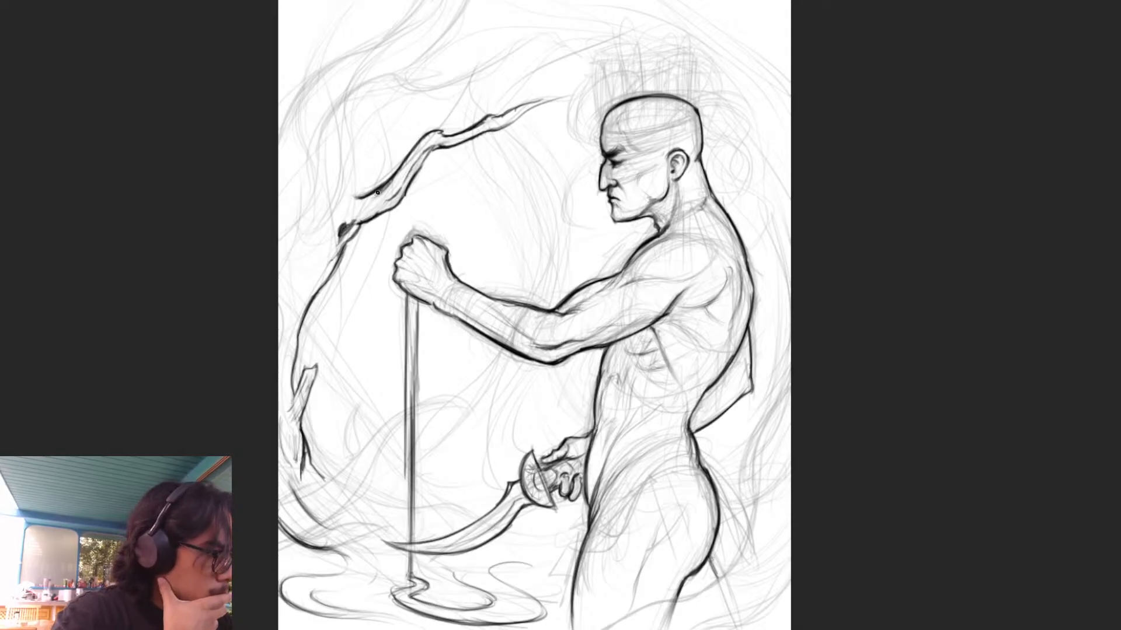
- Close the branch's open outline with a rough edge running down to the dark knot
left_click_drag(356, 201, 333, 240)
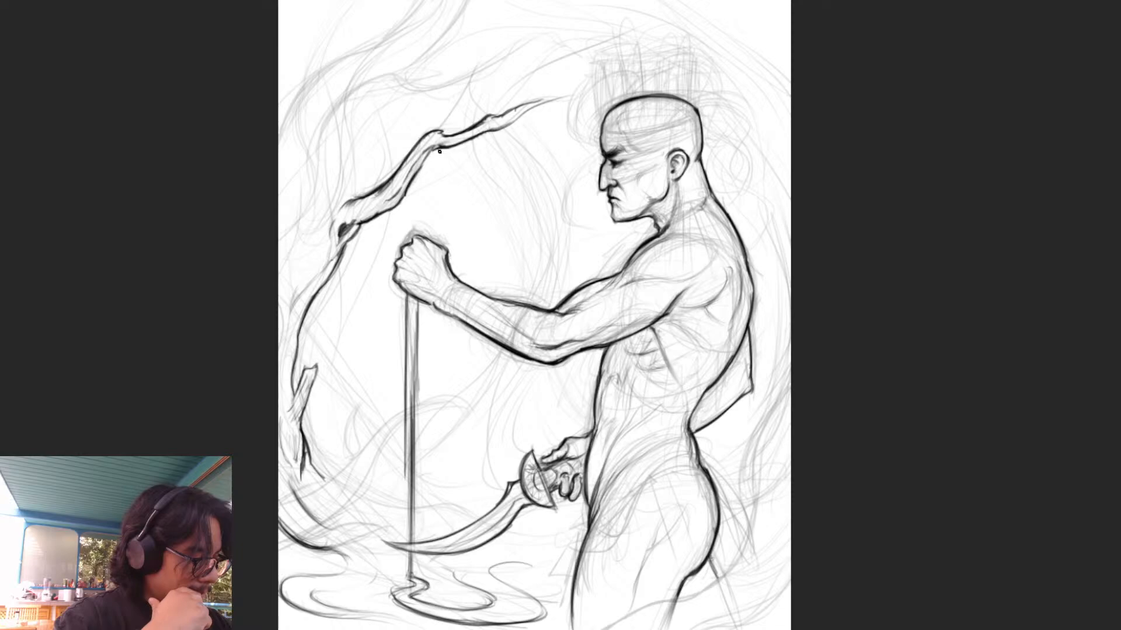
mouse_move(454, 150)
left_mouse_down()
mouse_move(464, 181)
mouse_move(512, 226)
left_mouse_up()
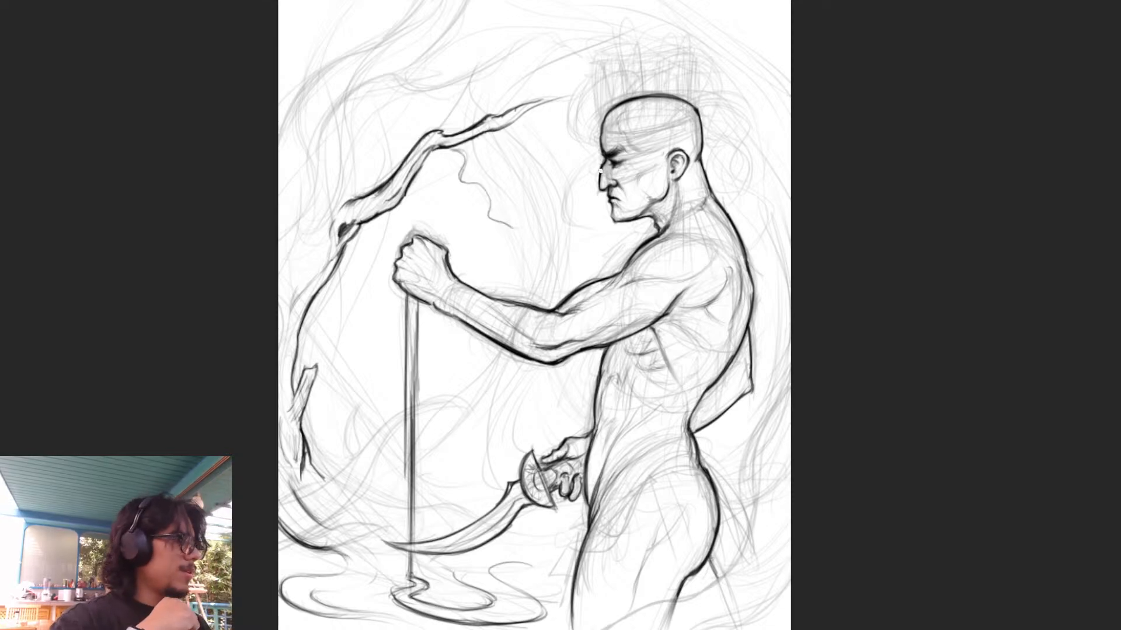
key("ctrl+z")
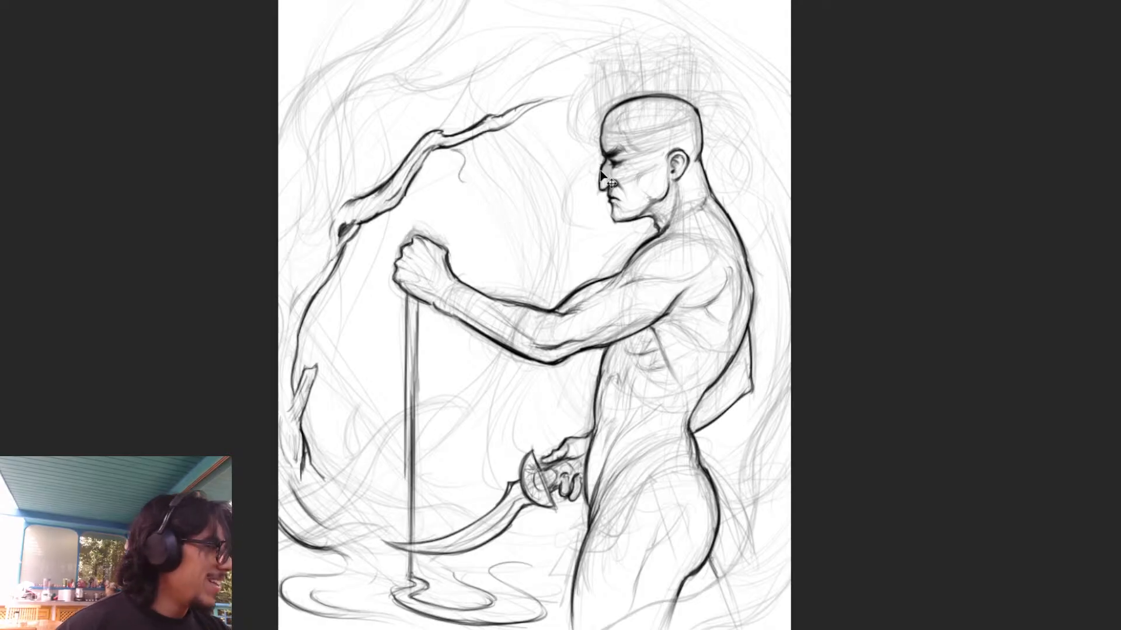
key("ctrl+z")
- Draw a sweeping ground line from the branch's lower end past the shaft to a hooked crest, plus a short curve under the sword
left_click_drag(826, 100, 810, 118)
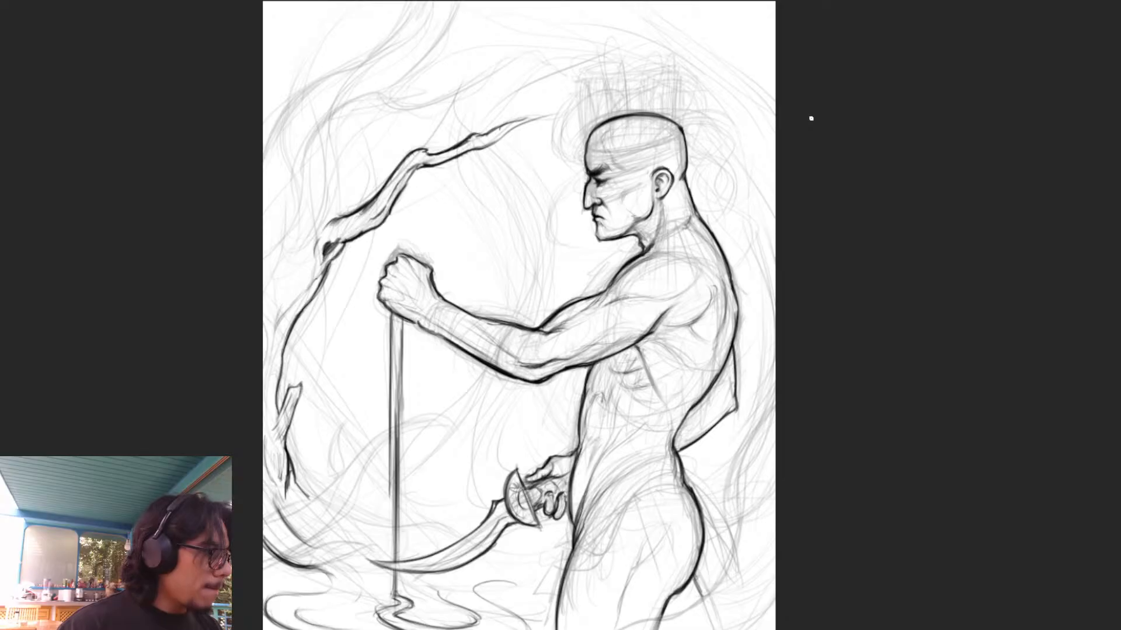
left_click_drag(883, 450, 878, 328)
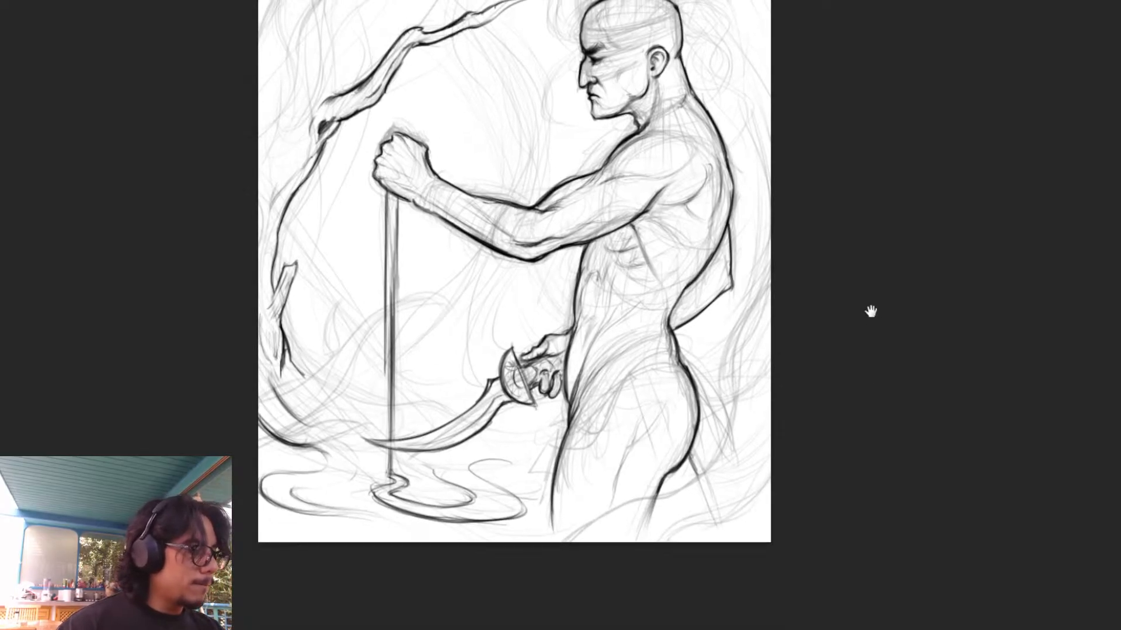
left_click_drag(318, 387, 386, 403)
key("ctrl+z")
key("ctrl+z")
mouse_move(313, 385)
left_mouse_down()
mouse_move(366, 402)
mouse_move(416, 384)
mouse_move(444, 404)
left_mouse_up()
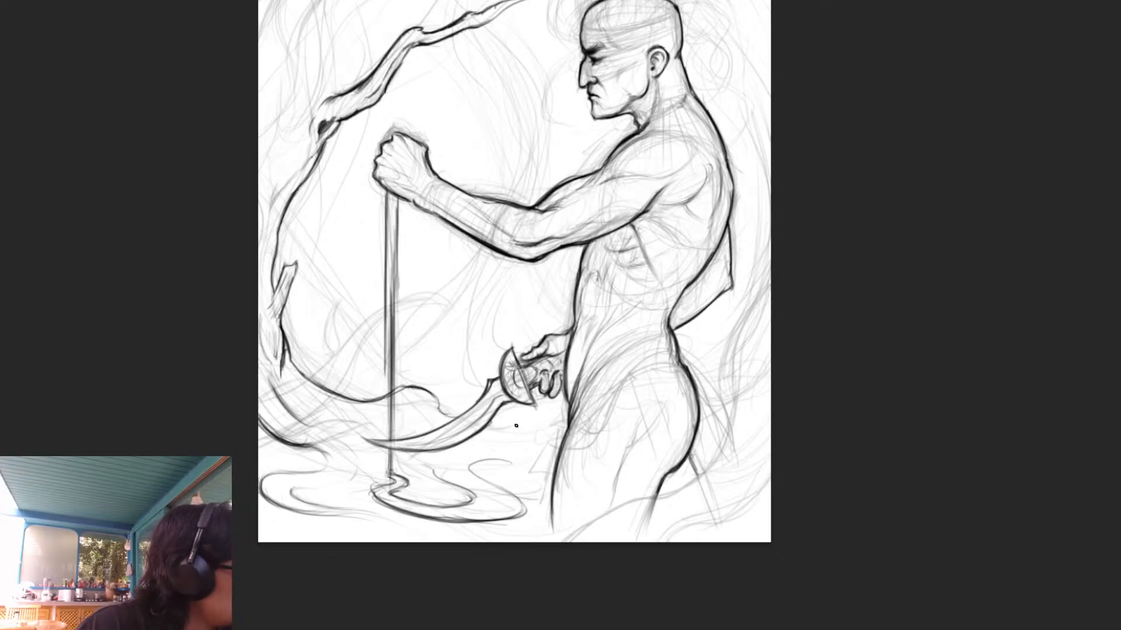
left_click_drag(490, 429, 548, 409)
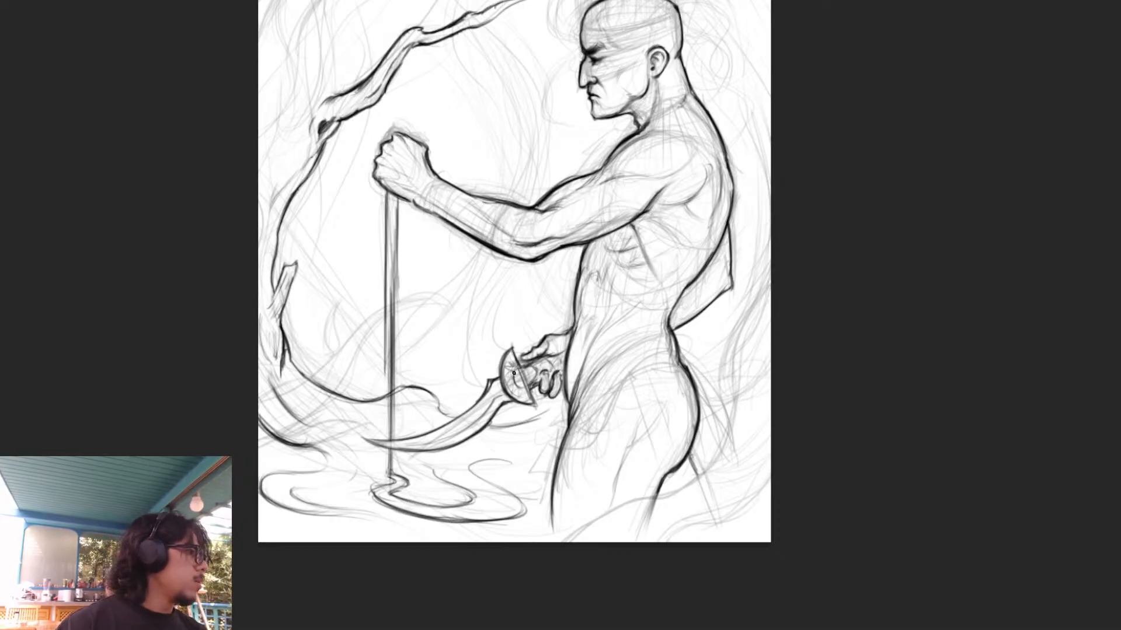
- Hide the rough sketch, keeping the clean linework and the faint smoke lines in view
left_click_drag(961, 457, 926, 510)
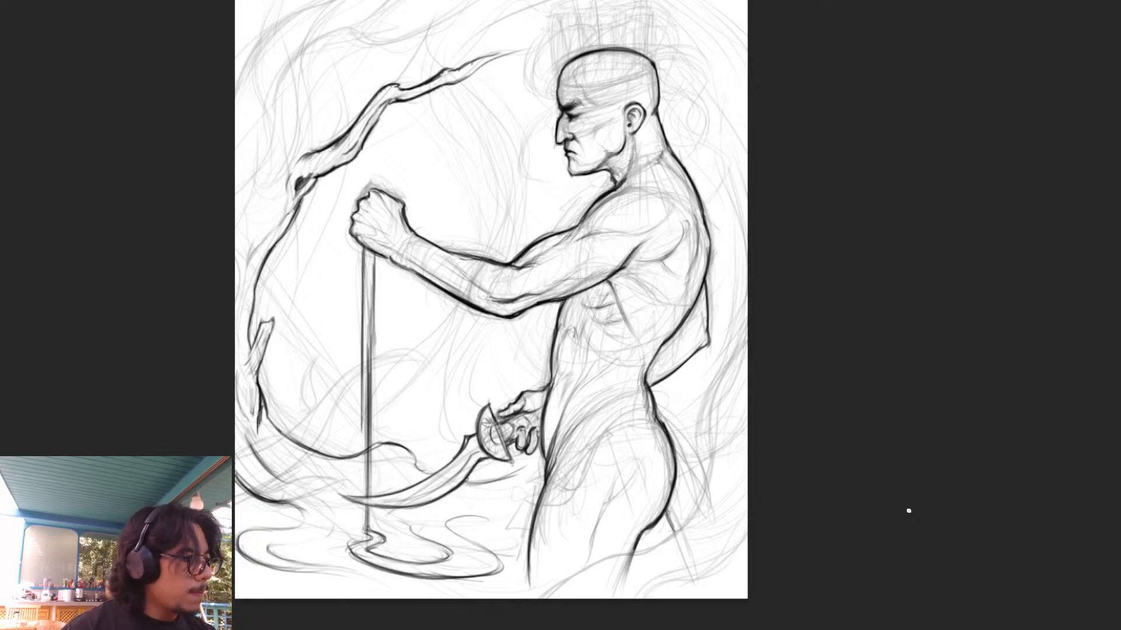
left_click_drag(833, 555, 827, 570)
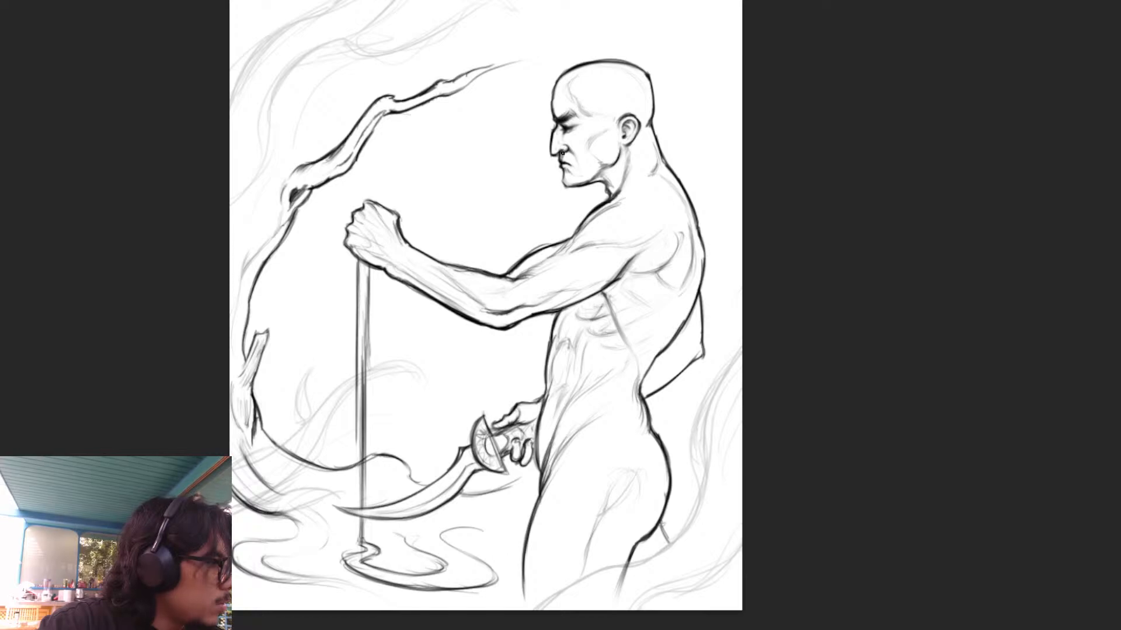
- Try an adjustment to the chin's outline, and mirror the canvas to check the figure
left_click_drag(560, 181, 566, 189)
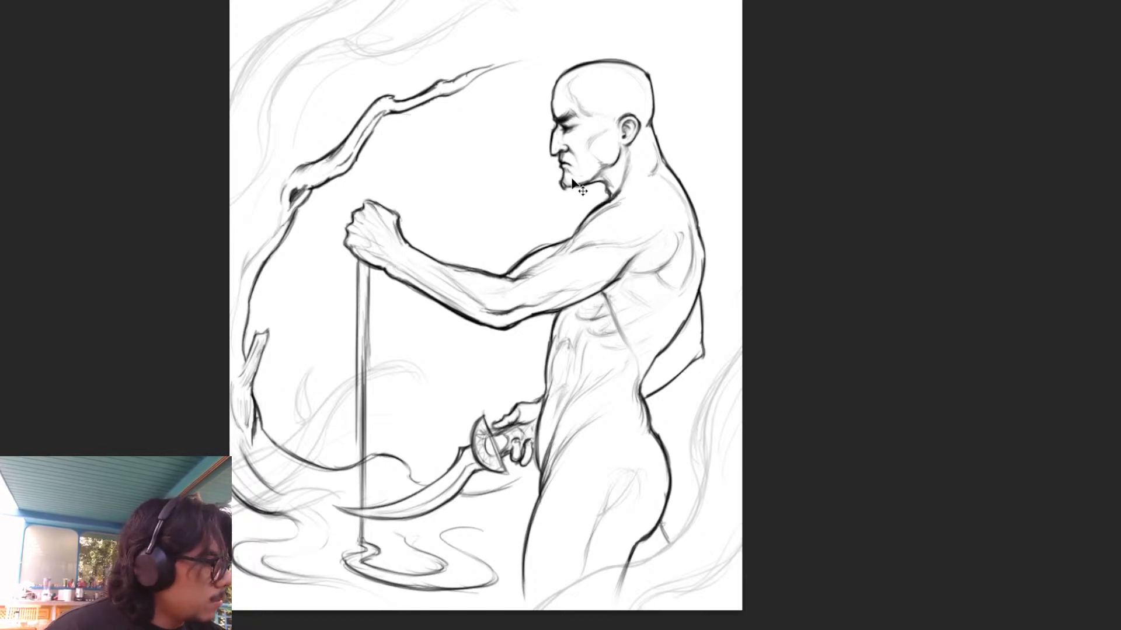
left_click_drag(580, 188, 566, 186)
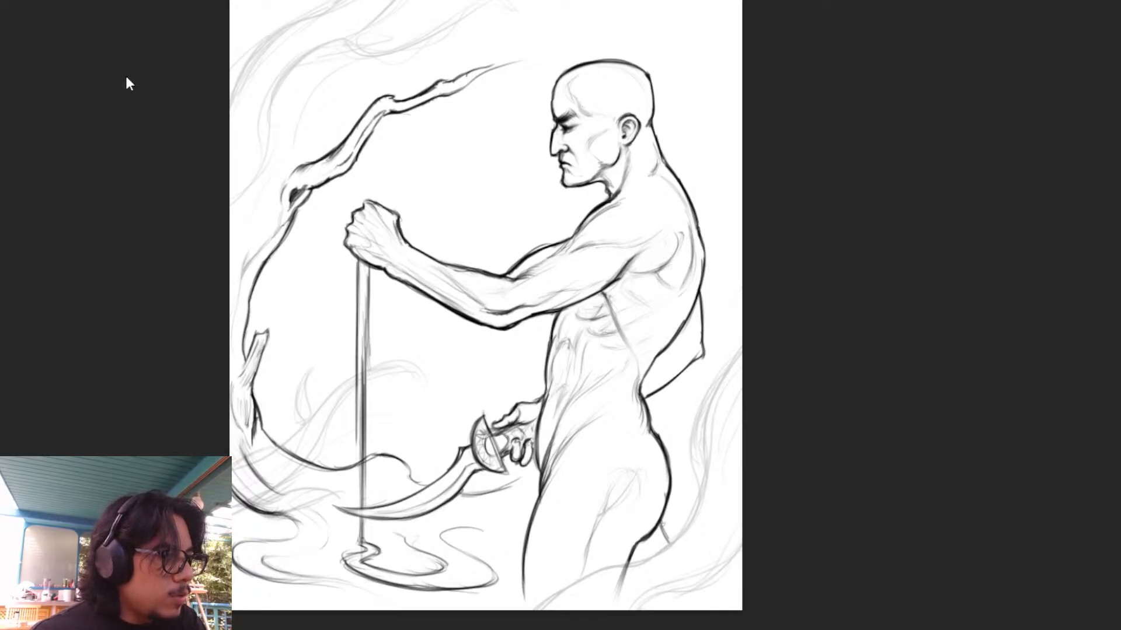
left_click(342, 147)
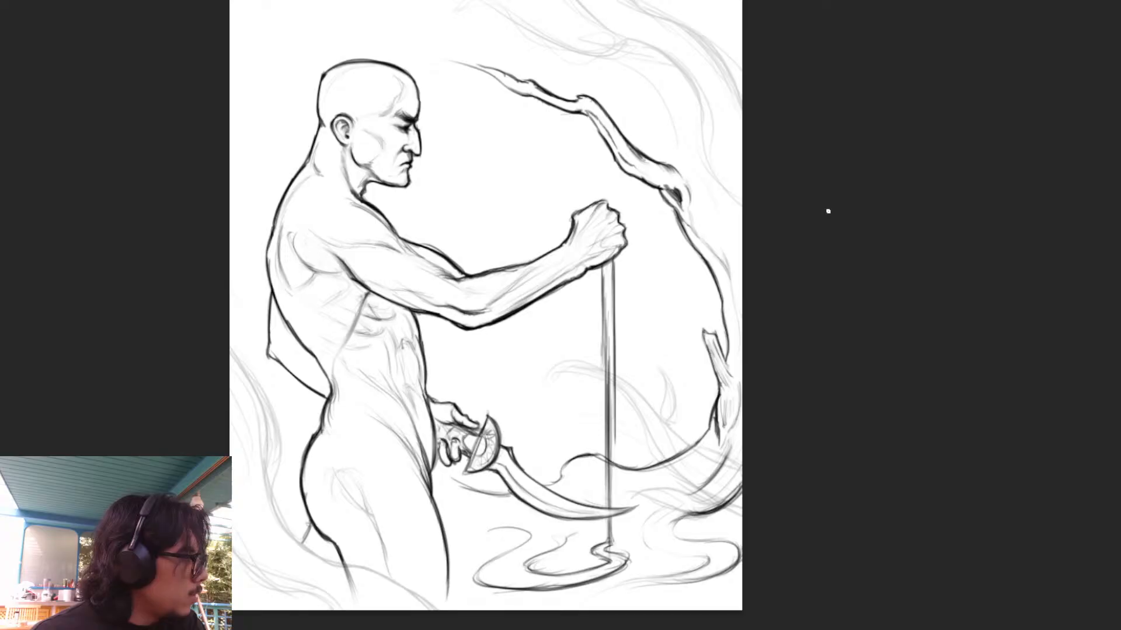